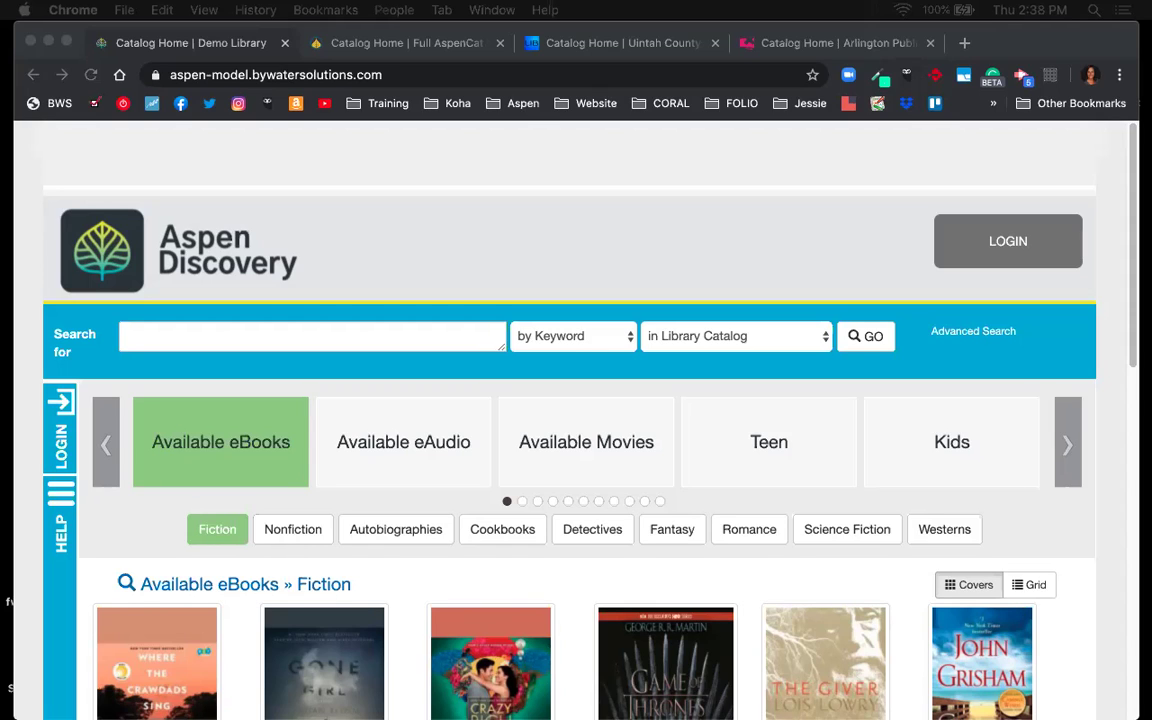
Bring the Demo Library's Aspen Discovery catalog home page into focus in Chrome.
click(62, 540)
Open the HELP side menu with account login and hours links, then focus the catalog search box.
click(62, 540)
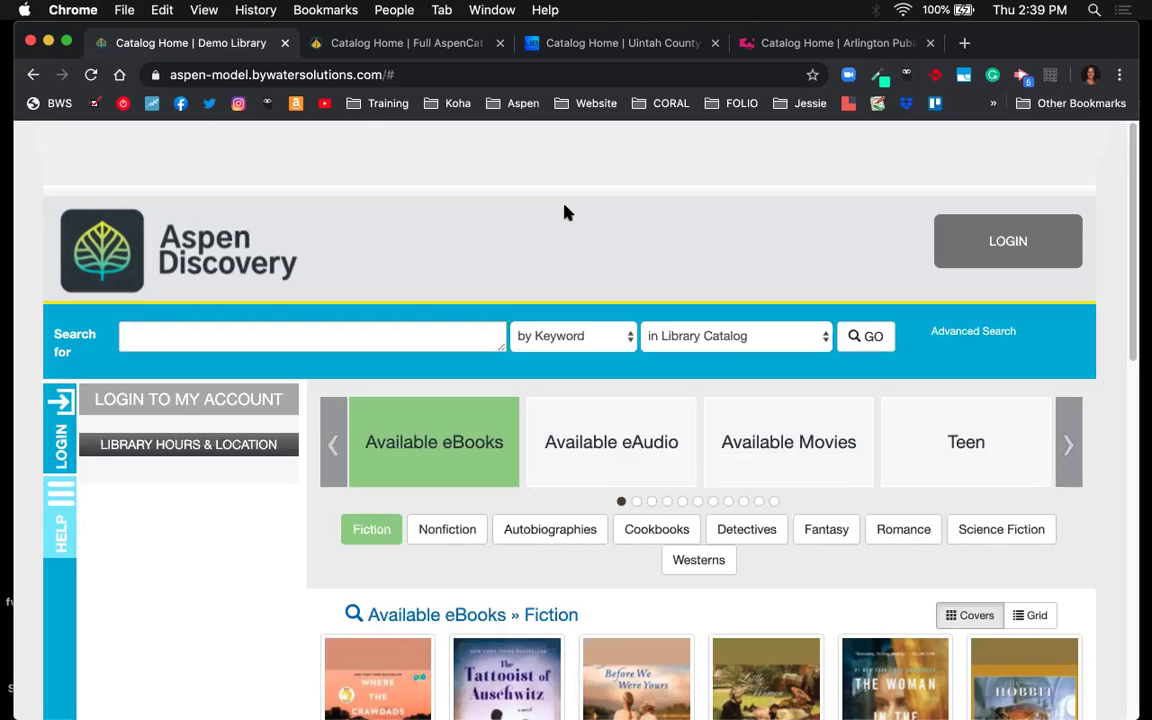
scroll(565, 213, down, 2)
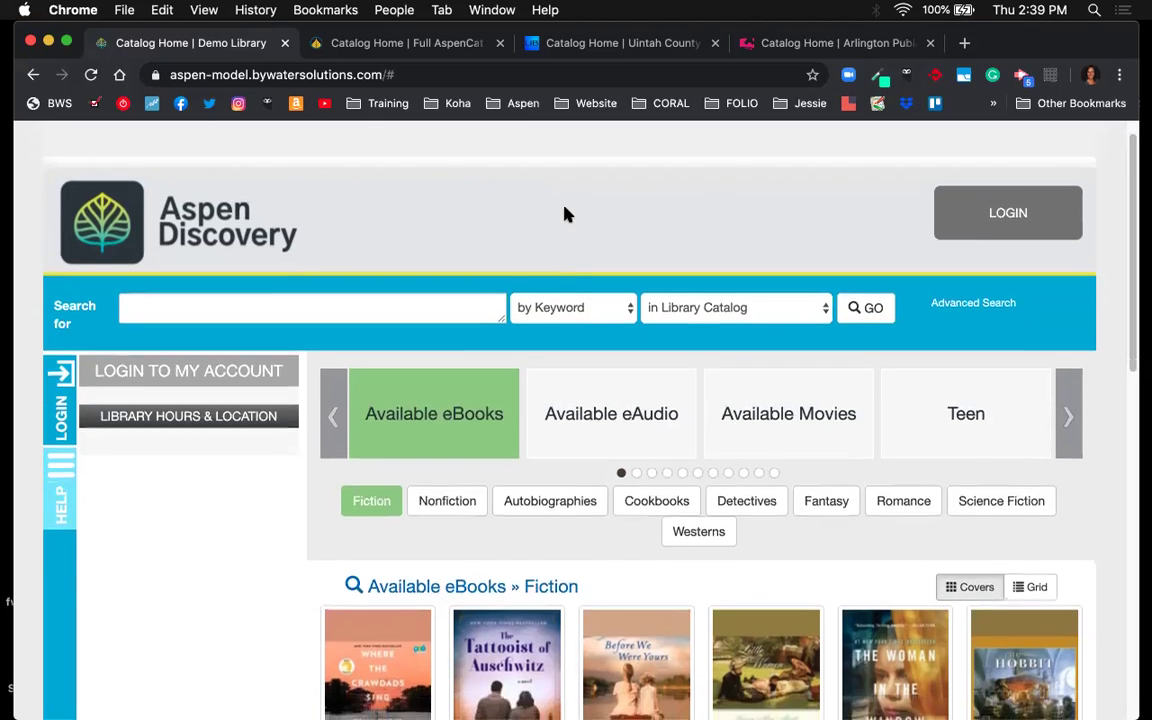
scroll(565, 213, down, 1)
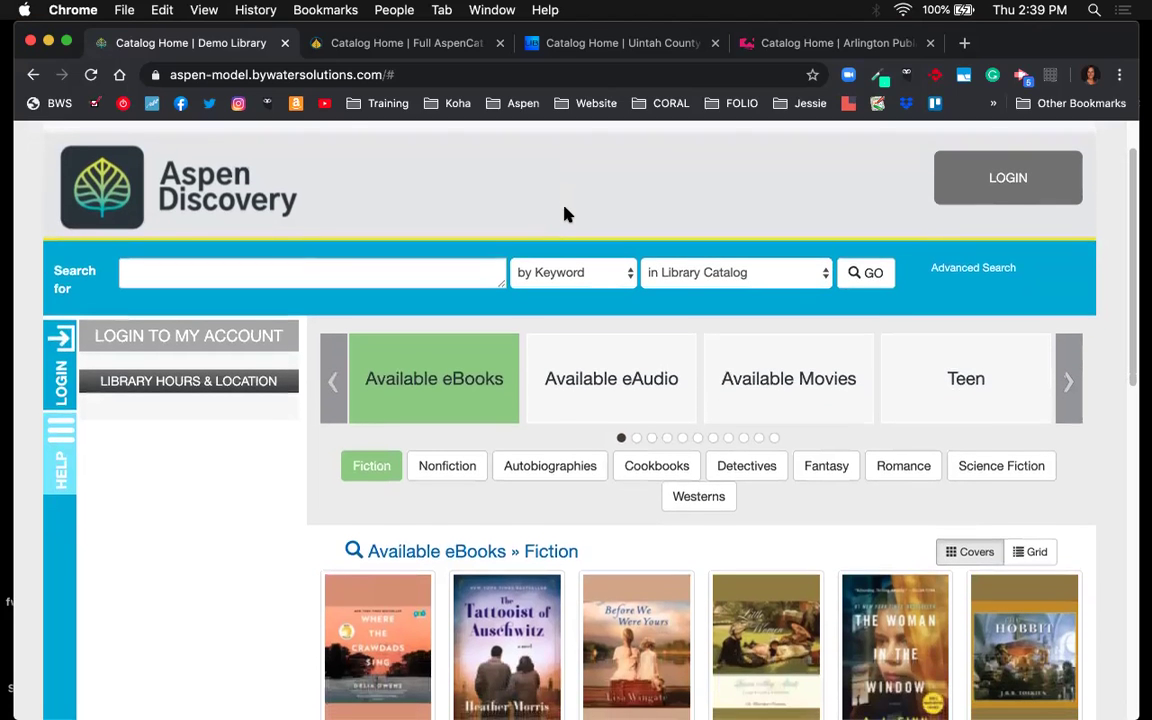
click(220, 269)
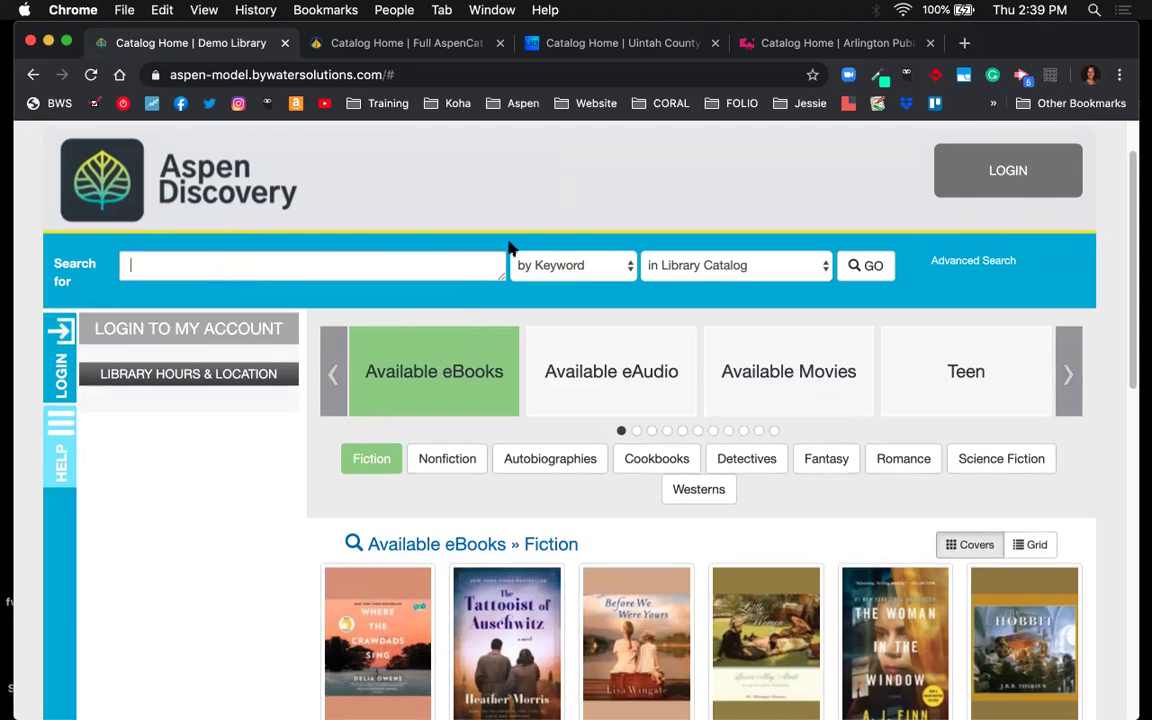
click(573, 268)
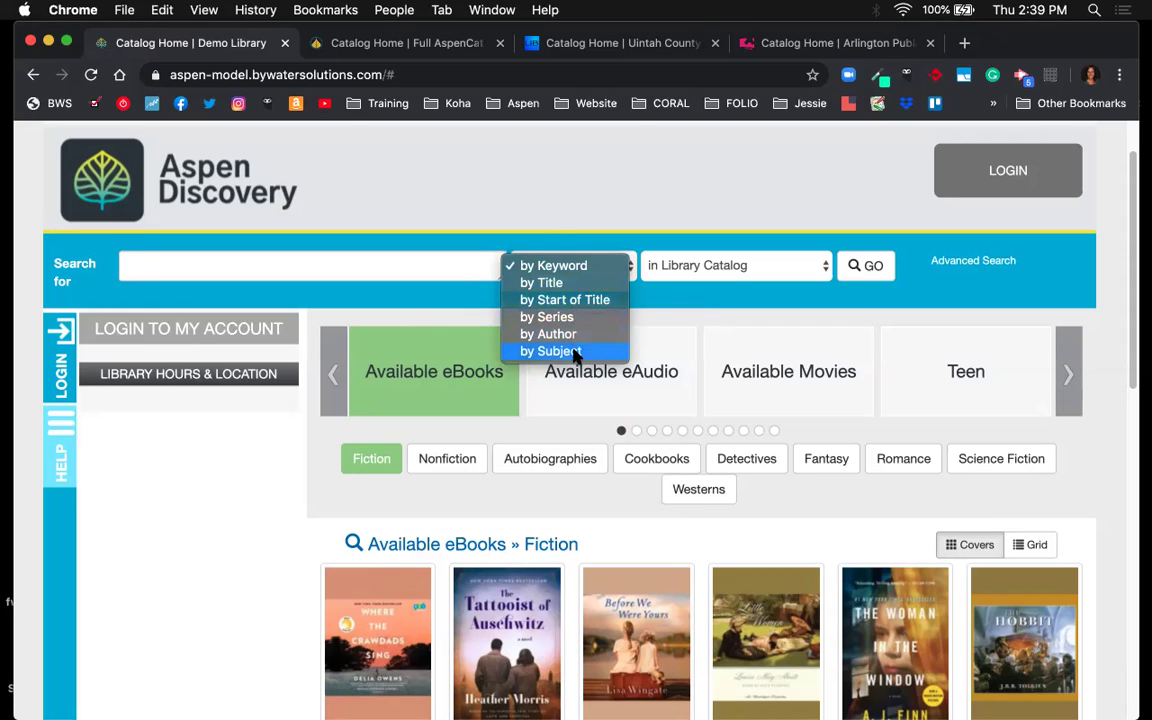
click(735, 265)
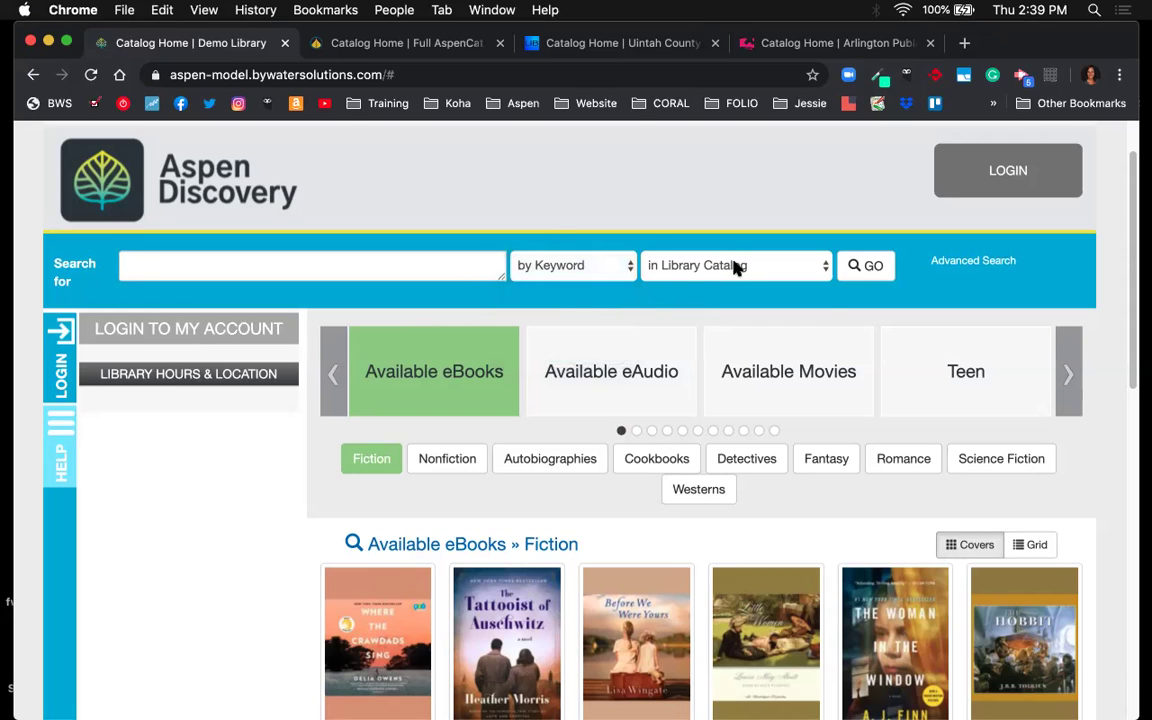
click(735, 267)
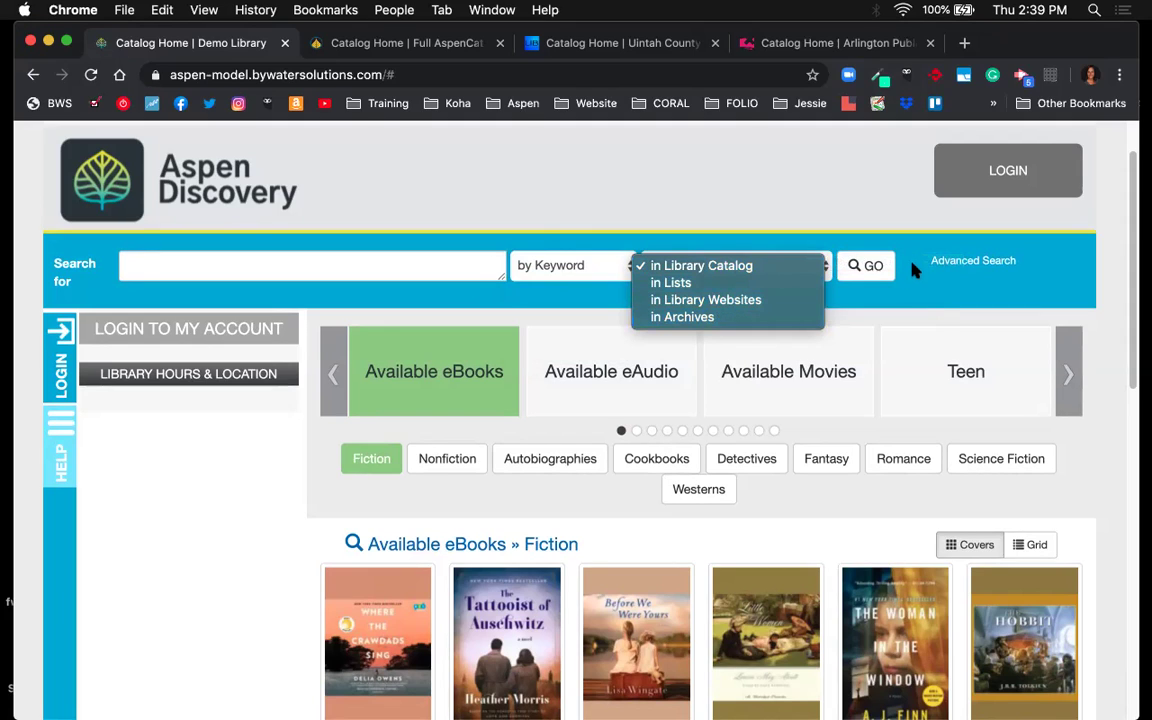
click(920, 296)
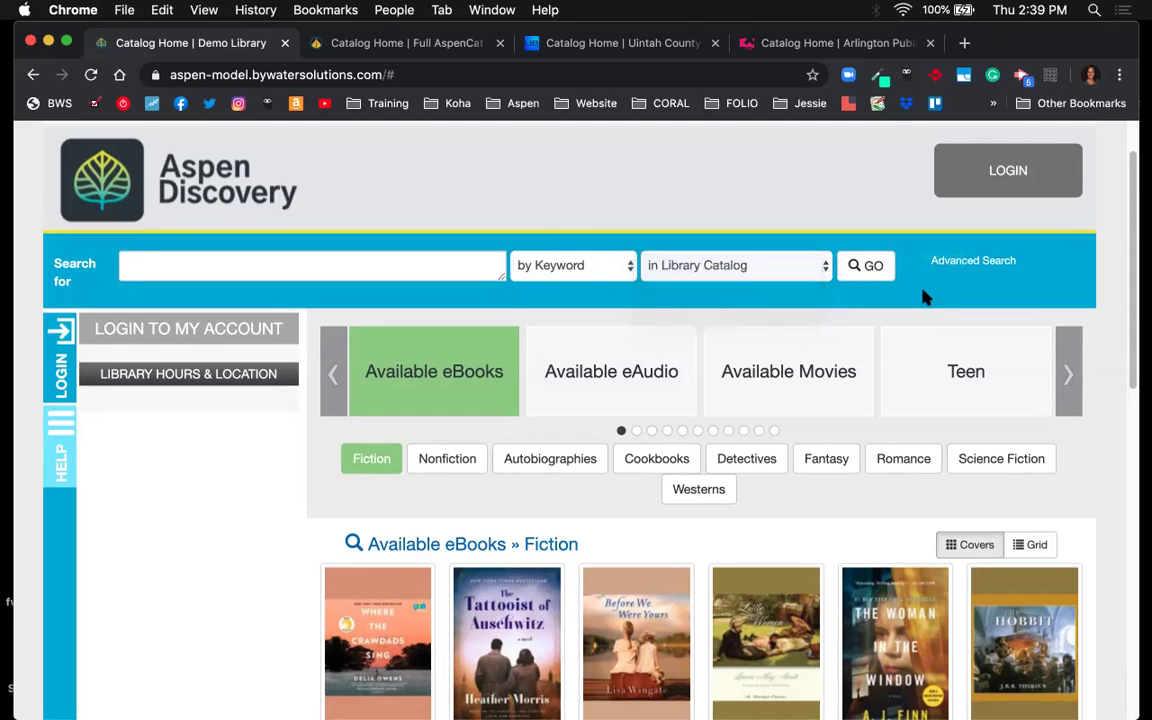
Open Advanced Search and review the search-field choices, keeping Keyword.
click(973, 262)
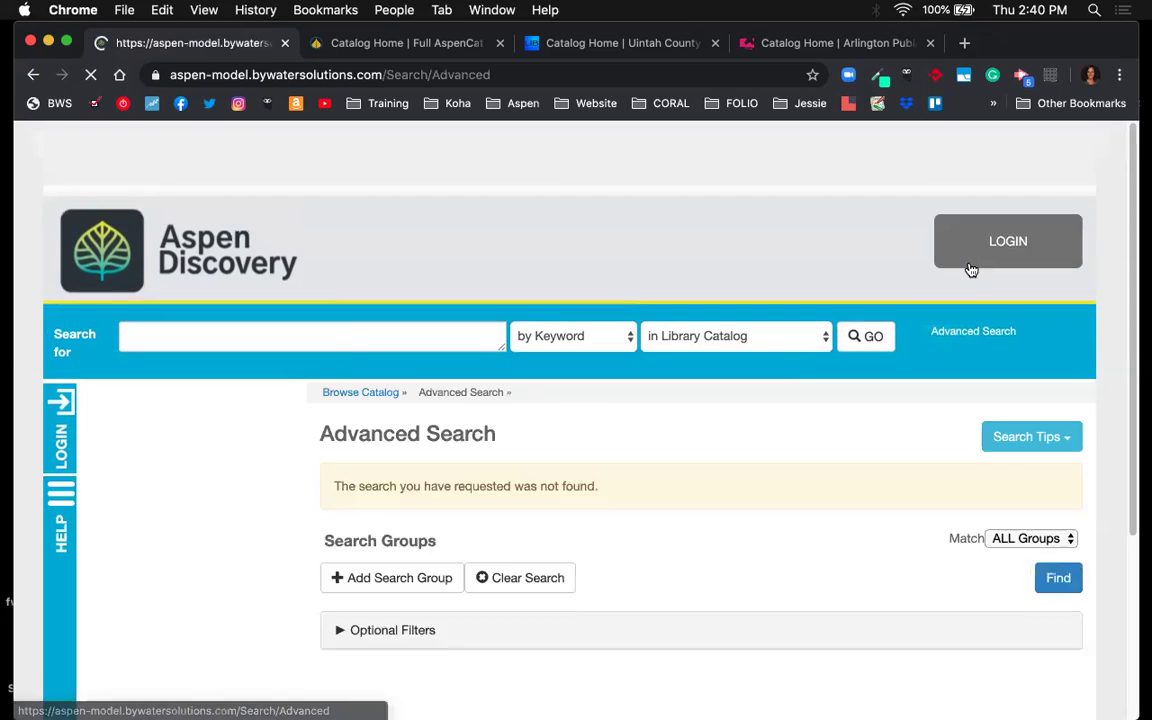
scroll(792, 375, down, 5)
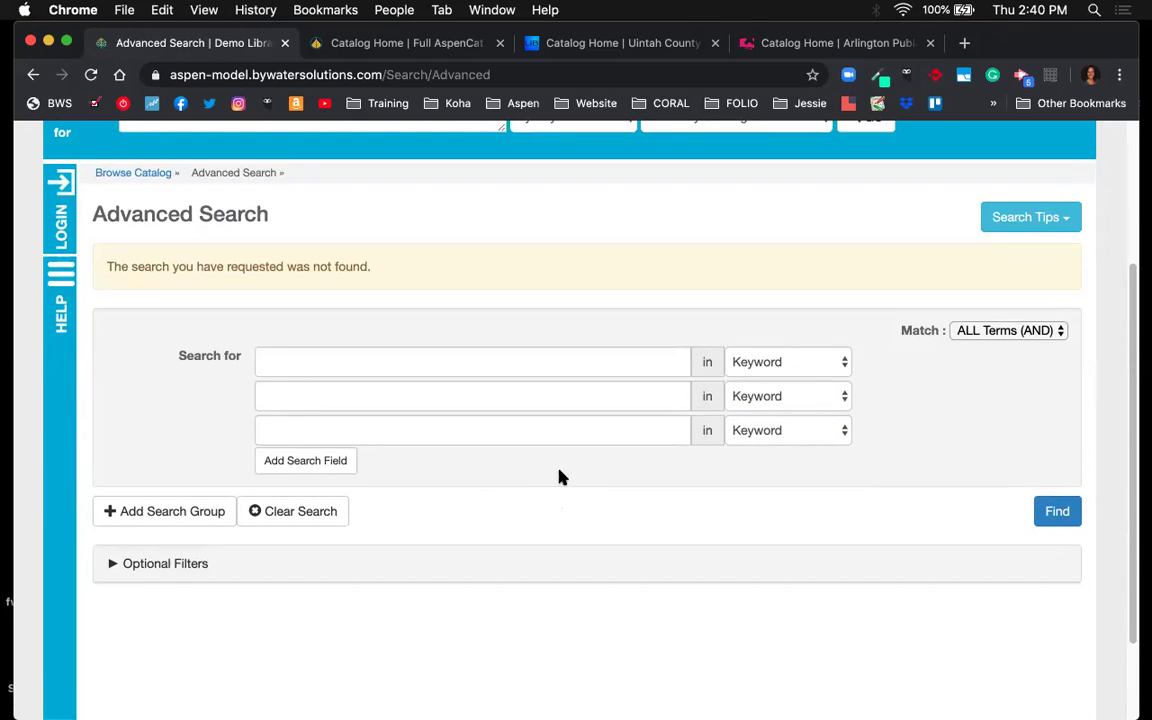
scroll(556, 441, down, 3)
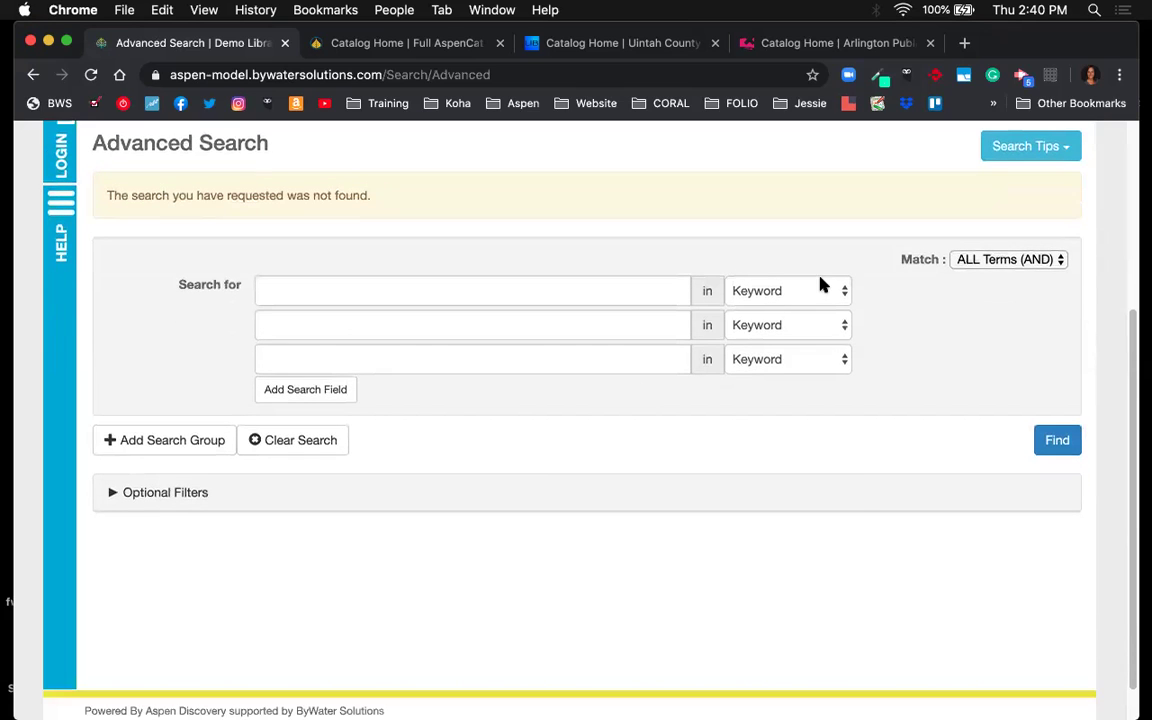
click(813, 290)
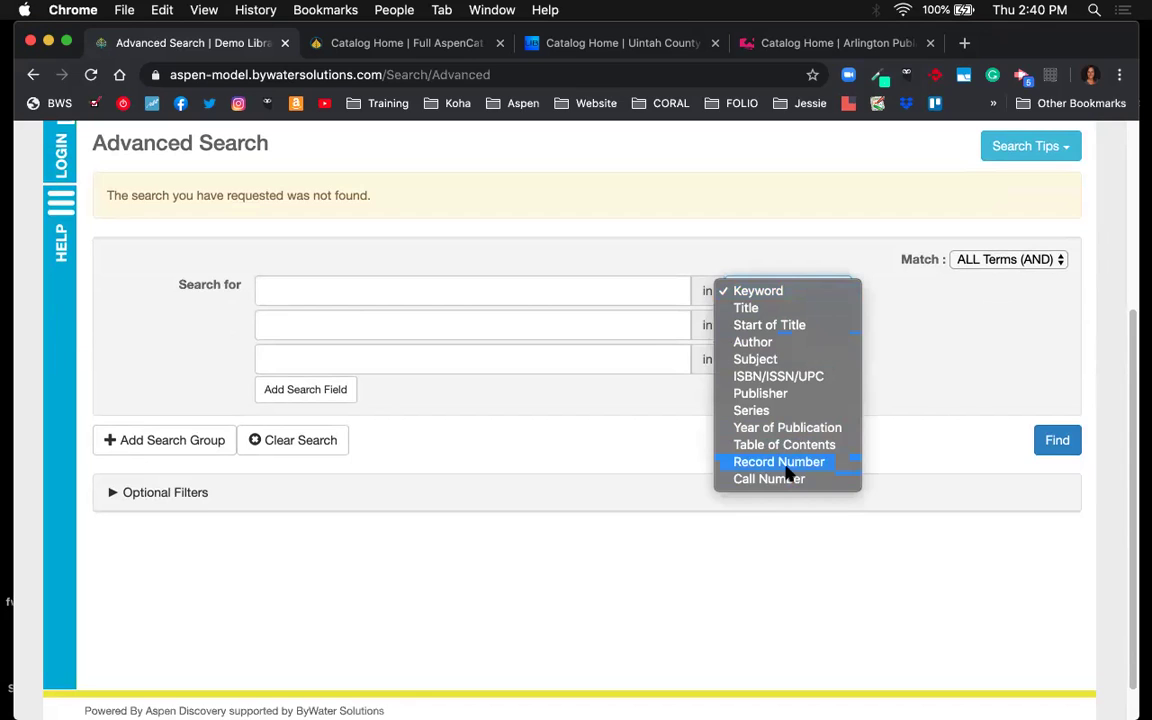
click(588, 457)
Expand Optional Filters and set eContent Collection to Cloud Library.
scroll(499, 492, down, 2)
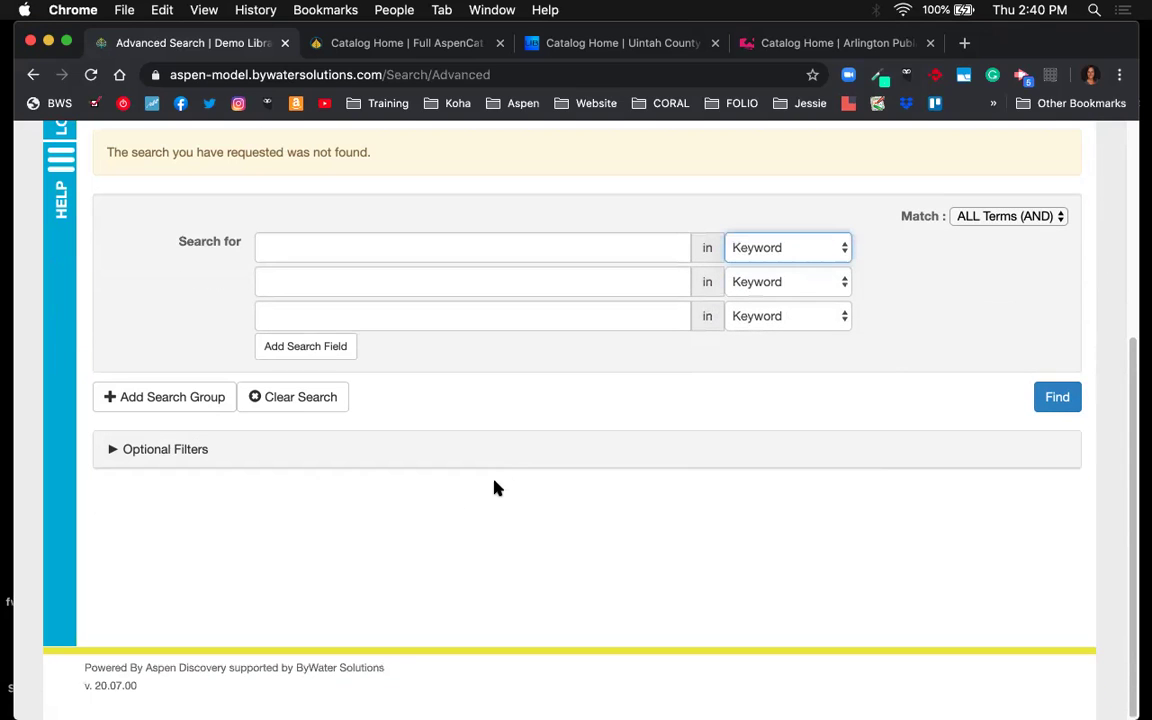
click(172, 456)
scroll(414, 465, down, 5)
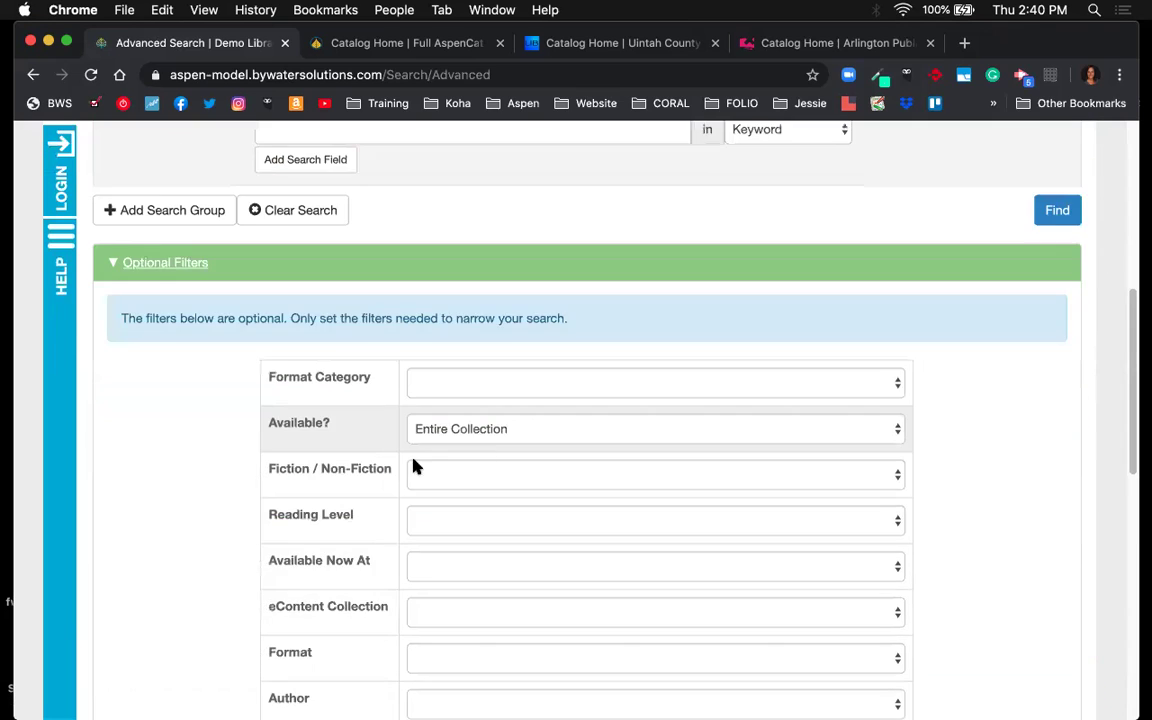
scroll(354, 485, down, 2)
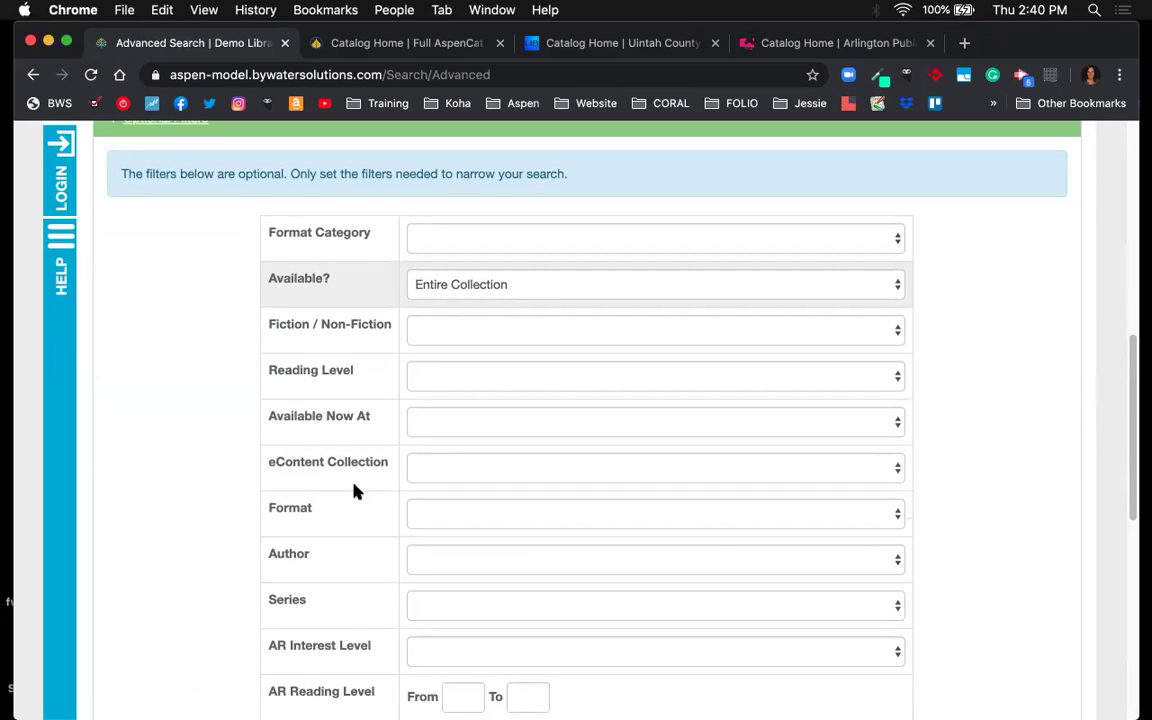
scroll(355, 490, down, 1)
click(424, 462)
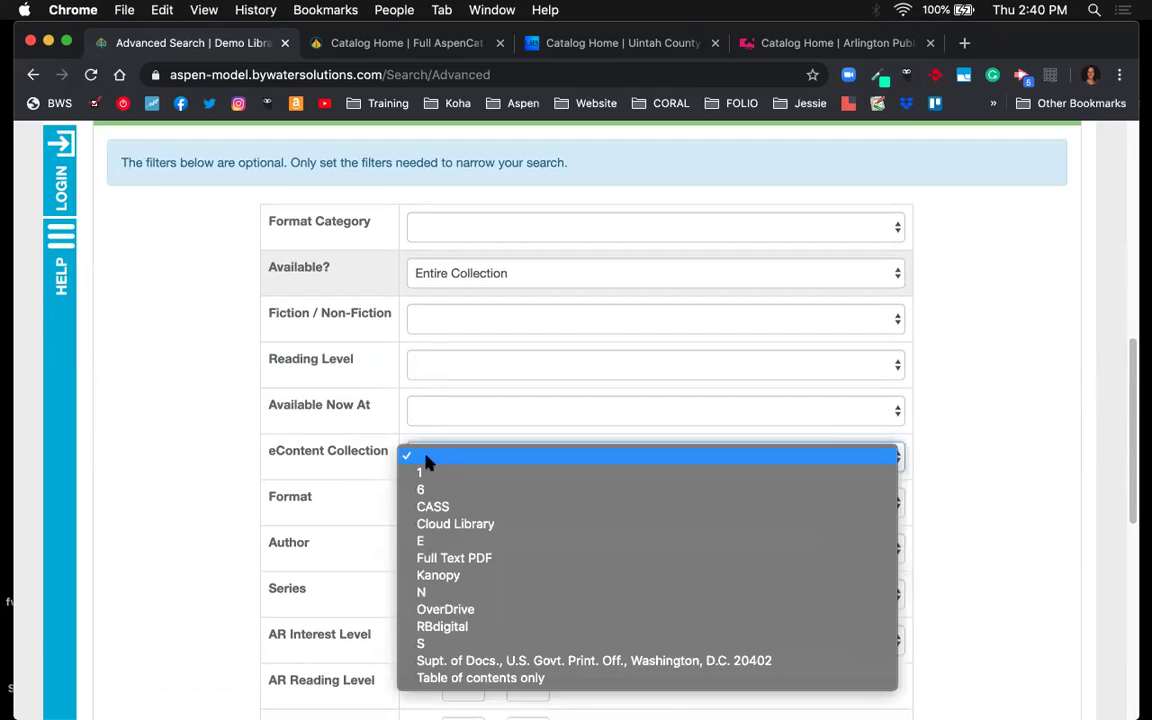
click(441, 524)
Review the Item Type filter choices without selecting one.
scroll(445, 510, down, 3)
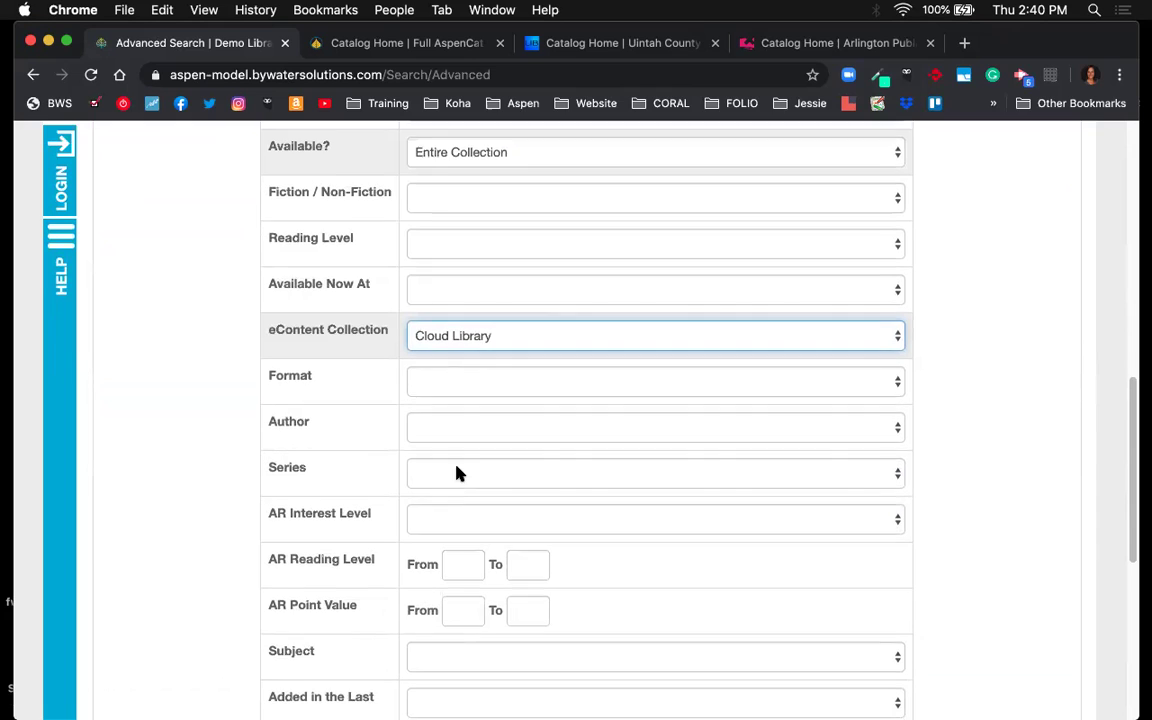
scroll(455, 473, down, 1)
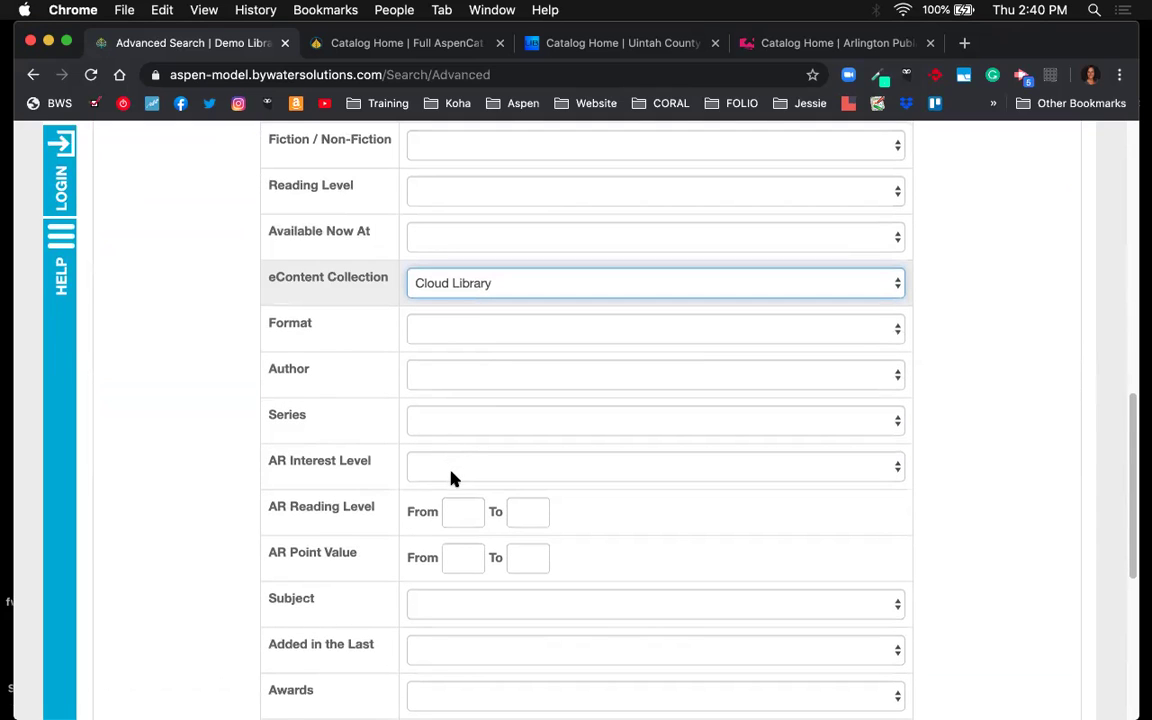
scroll(450, 476, down, 1)
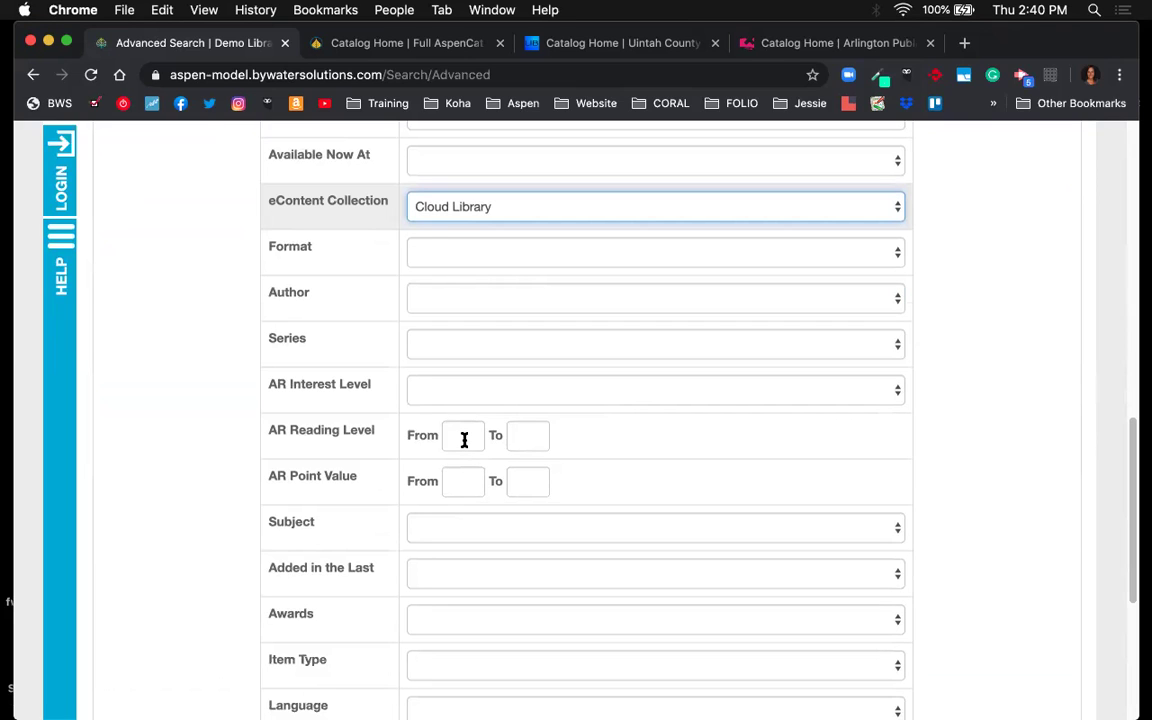
scroll(464, 438, down, 3)
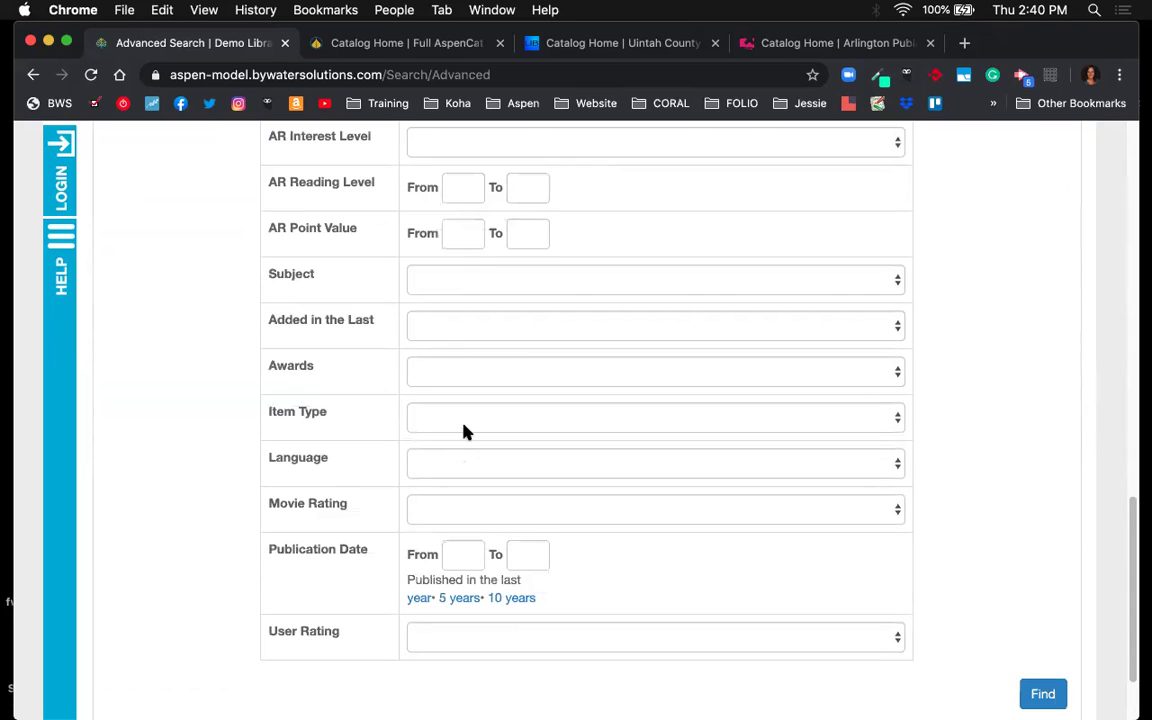
click(464, 432)
click(350, 464)
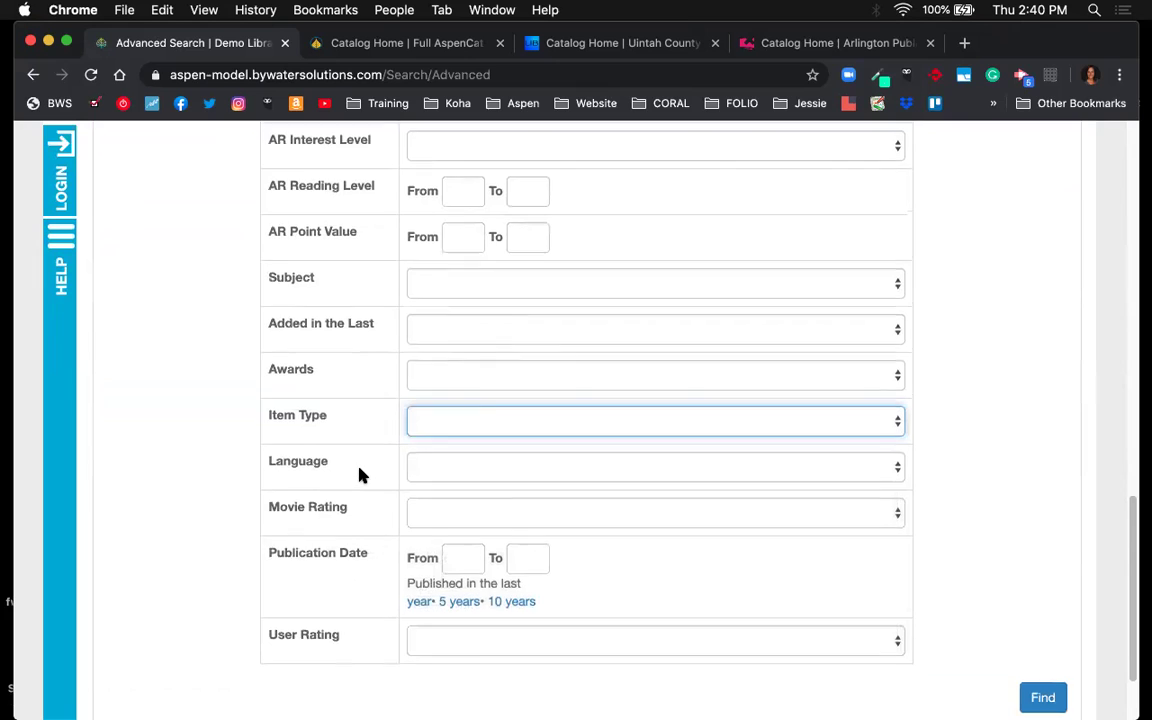
scroll(362, 475, up, 8)
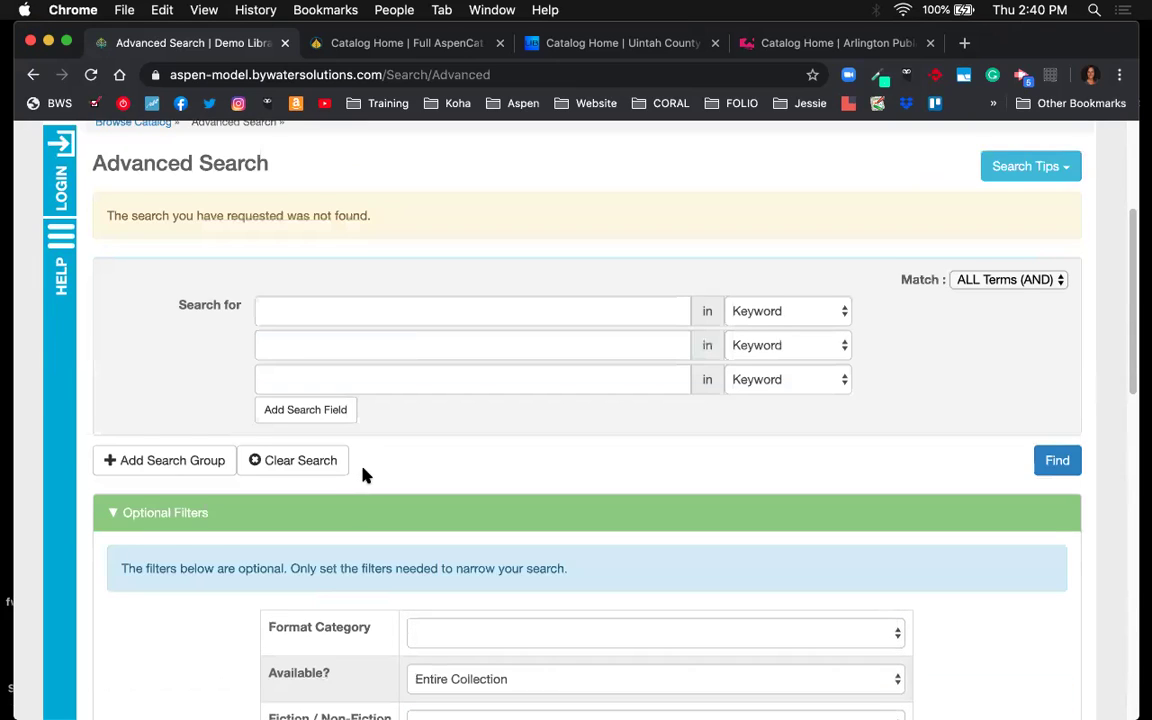
scroll(364, 476, up, 3)
Return to the catalog home page and switch the featured titles to Available Movies.
click(131, 258)
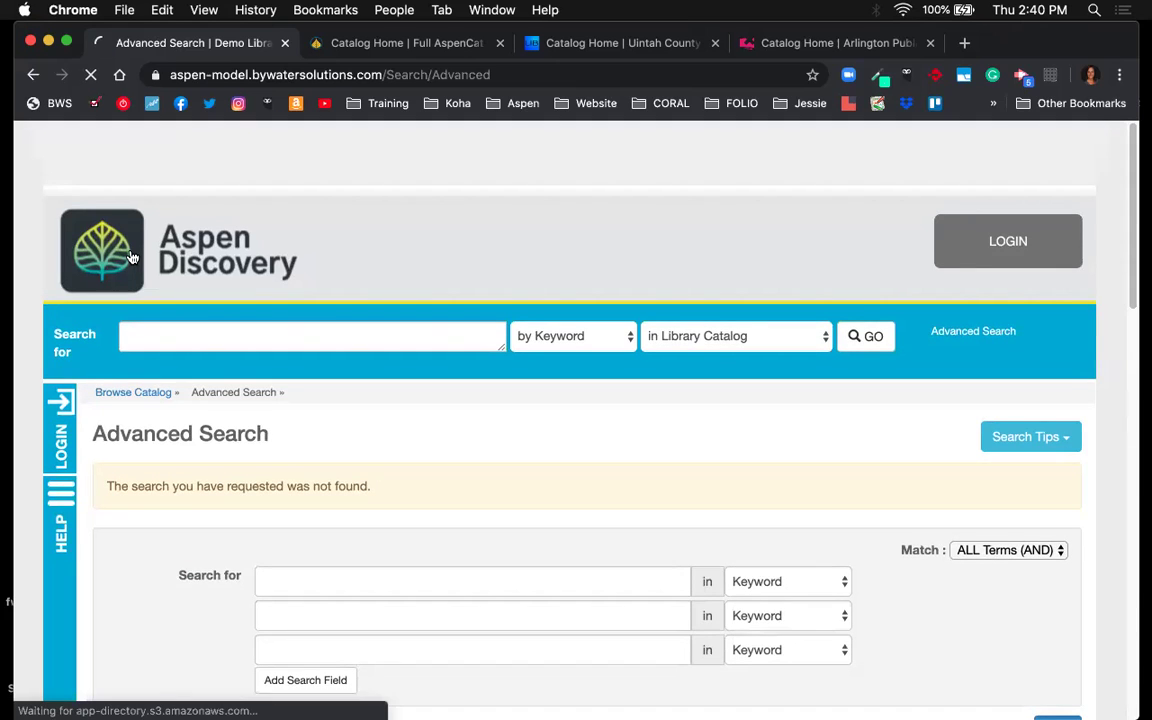
scroll(391, 275, down, 3)
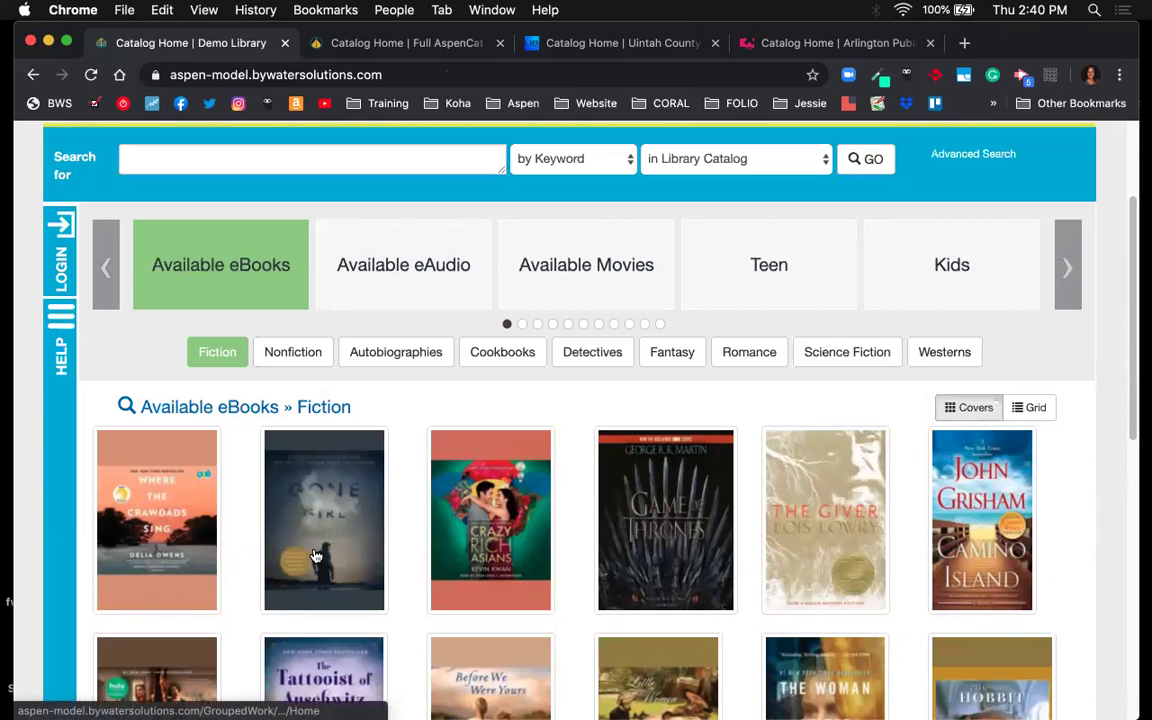
scroll(362, 505, down, 1)
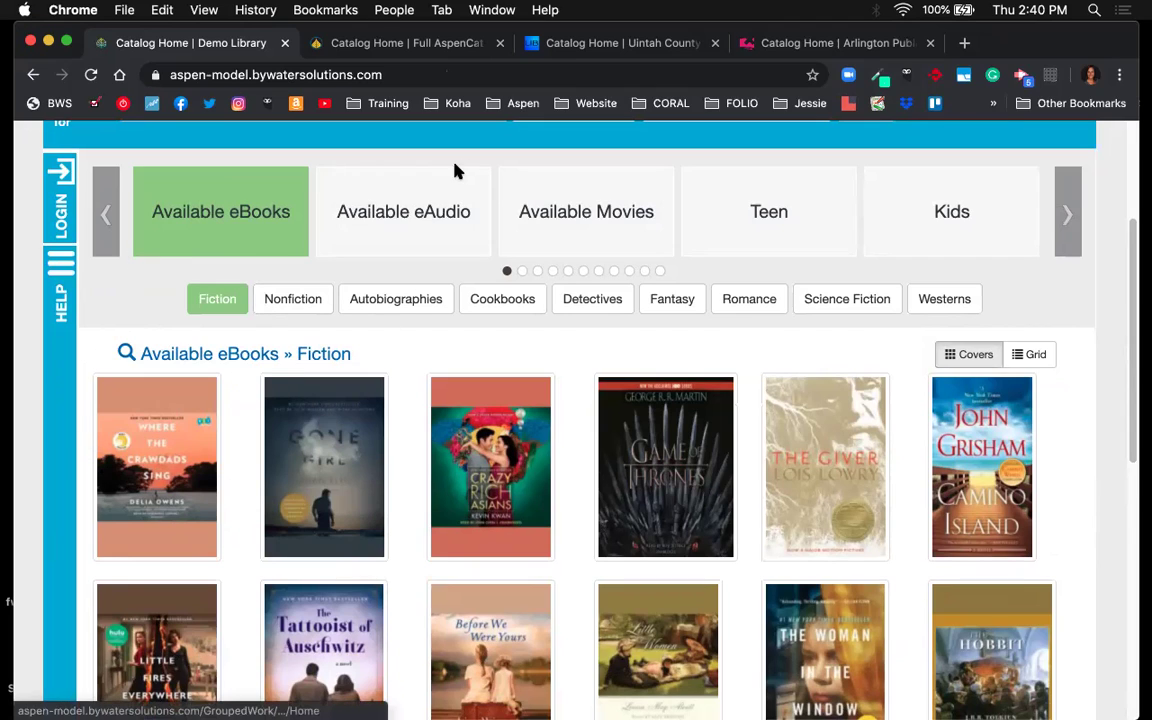
click(627, 213)
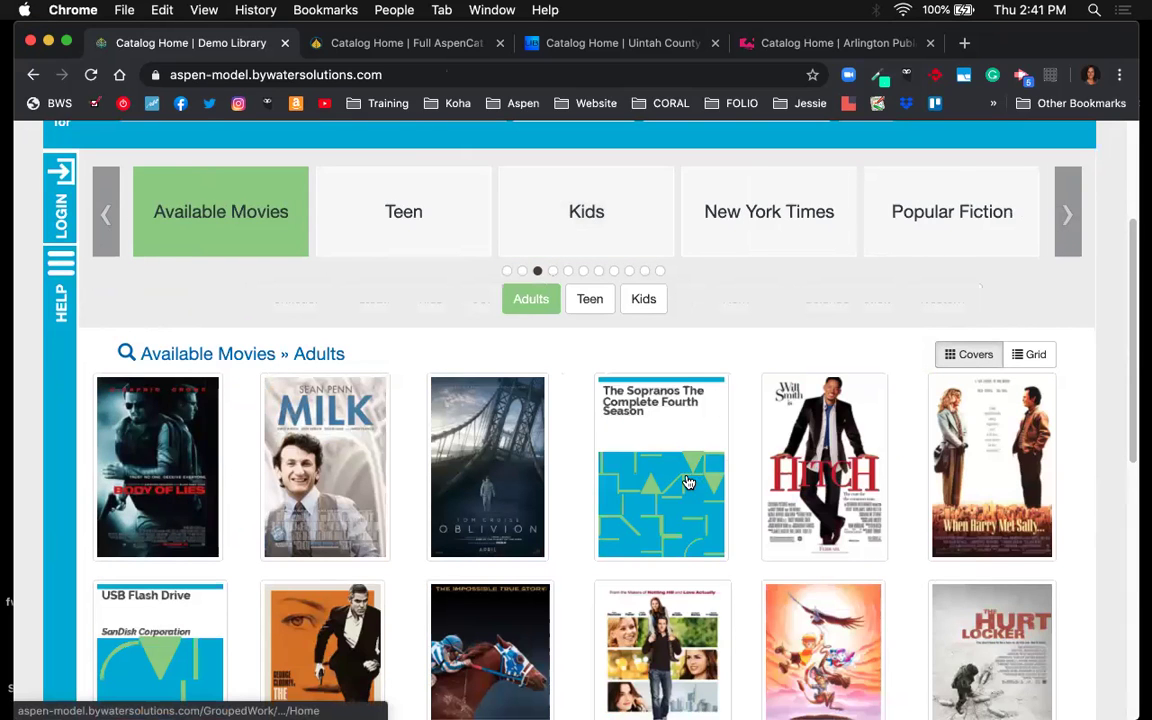
scroll(688, 483, down, 3)
scroll(684, 481, up, 5)
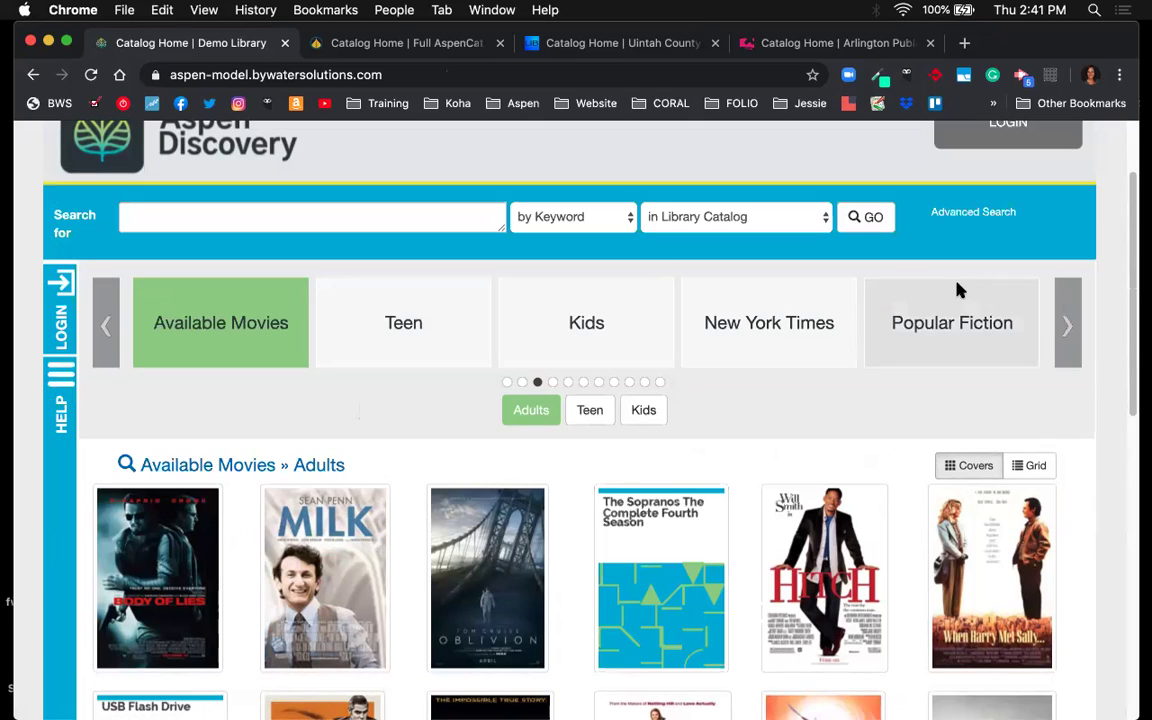
Advance the featured categories past Kids to browse Nashville, then show Available eBooks.
click(1070, 326)
click(1070, 326)
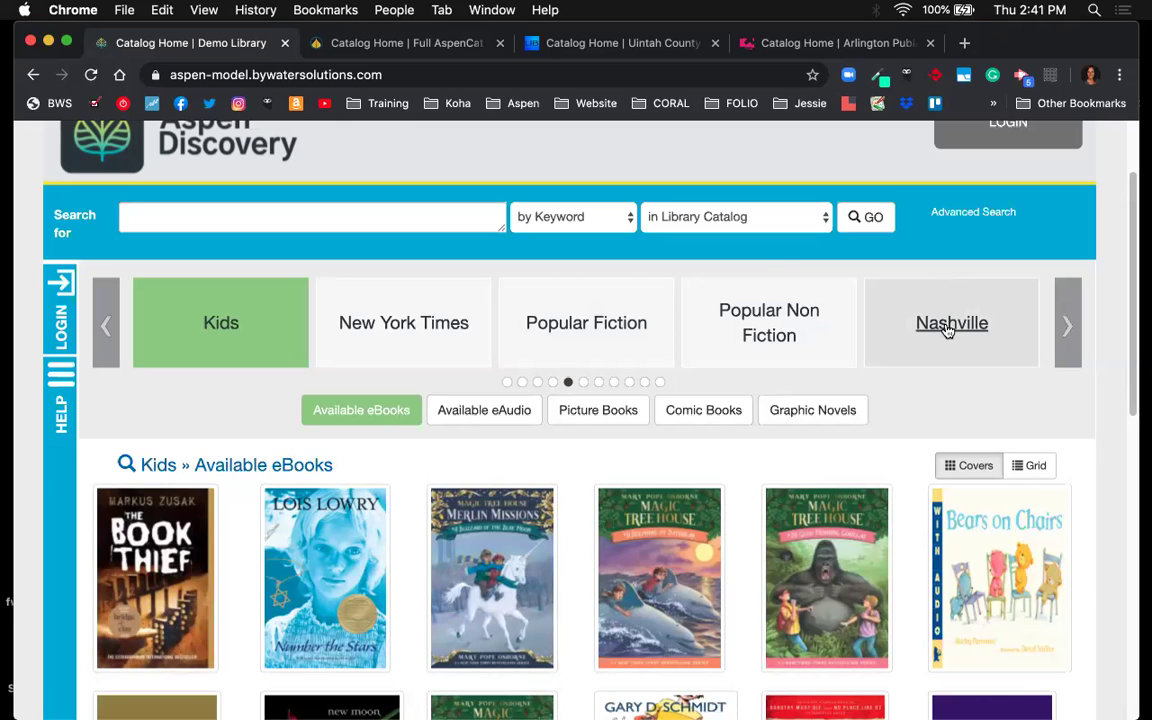
click(952, 325)
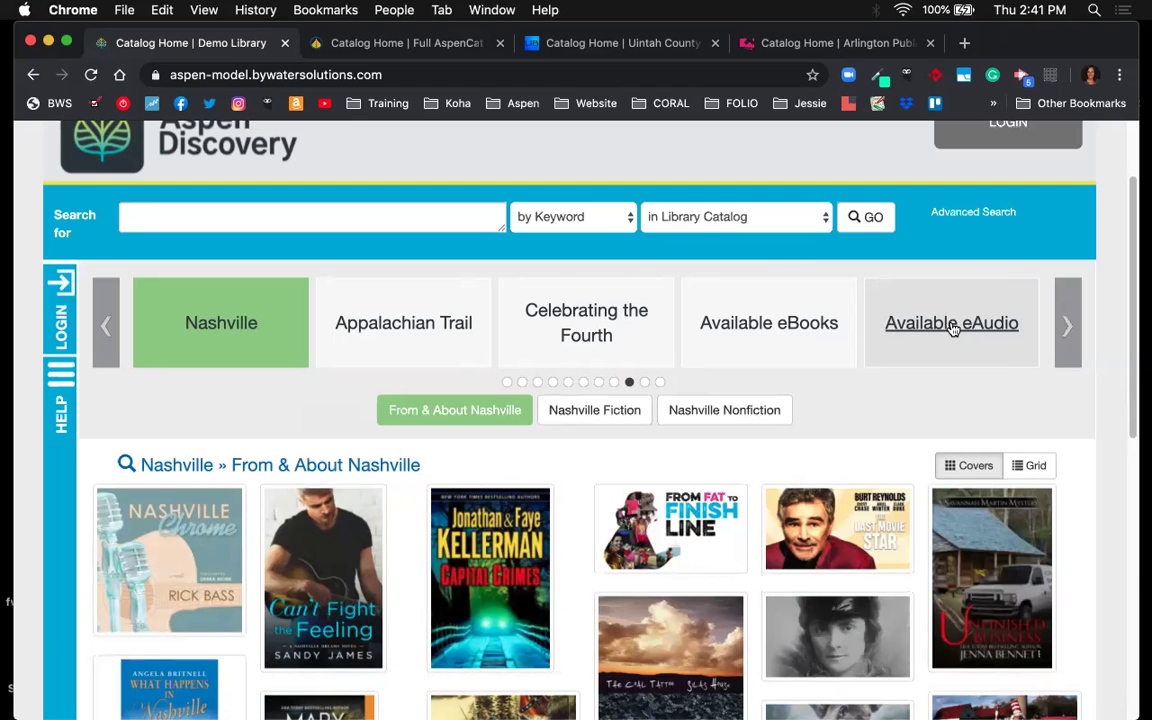
click(748, 332)
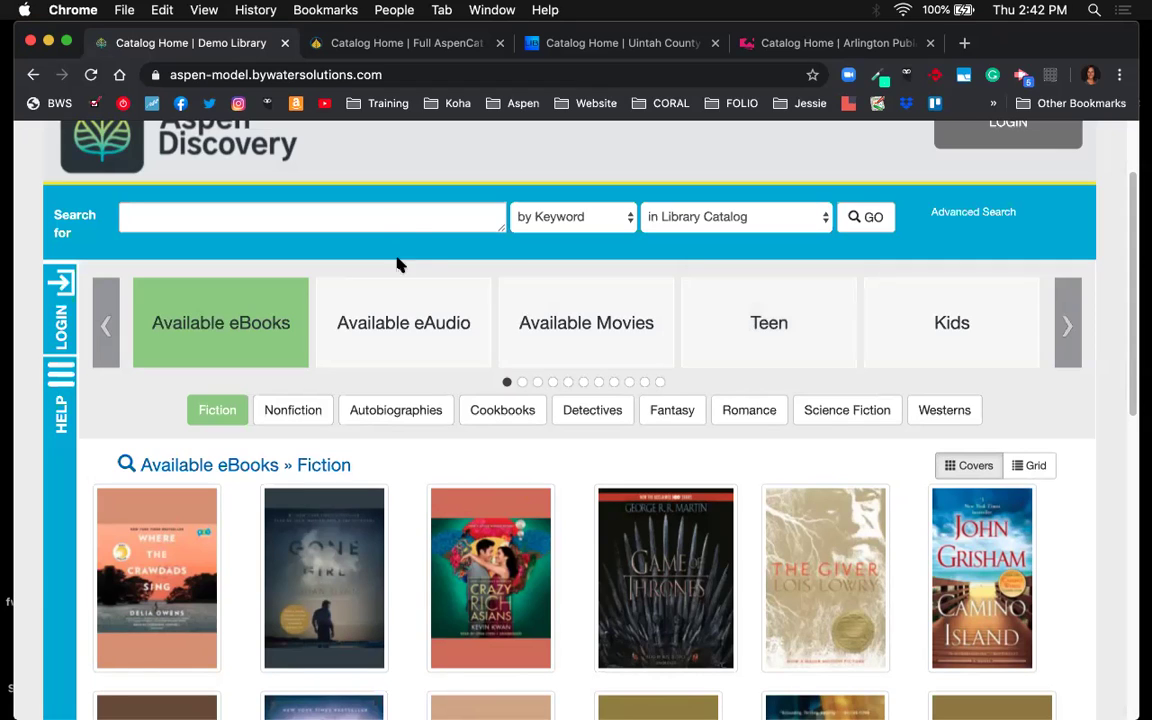
Search the library catalog for 'gone girl'.
click(414, 218)
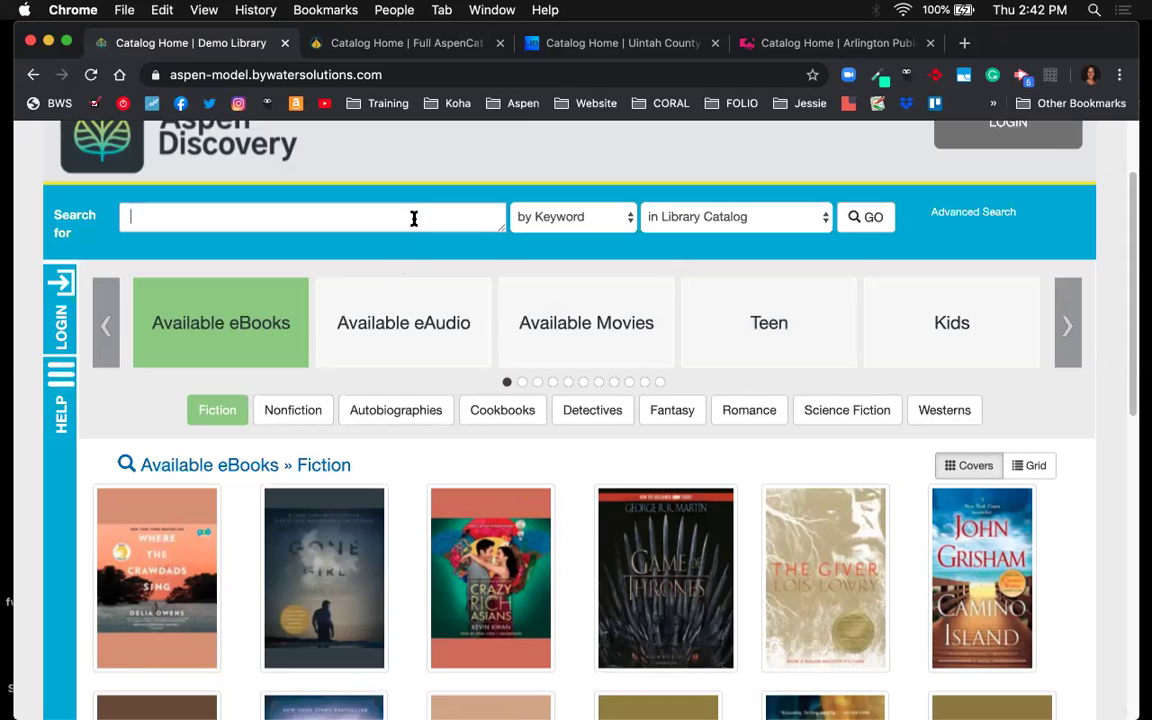
text(gone girl)
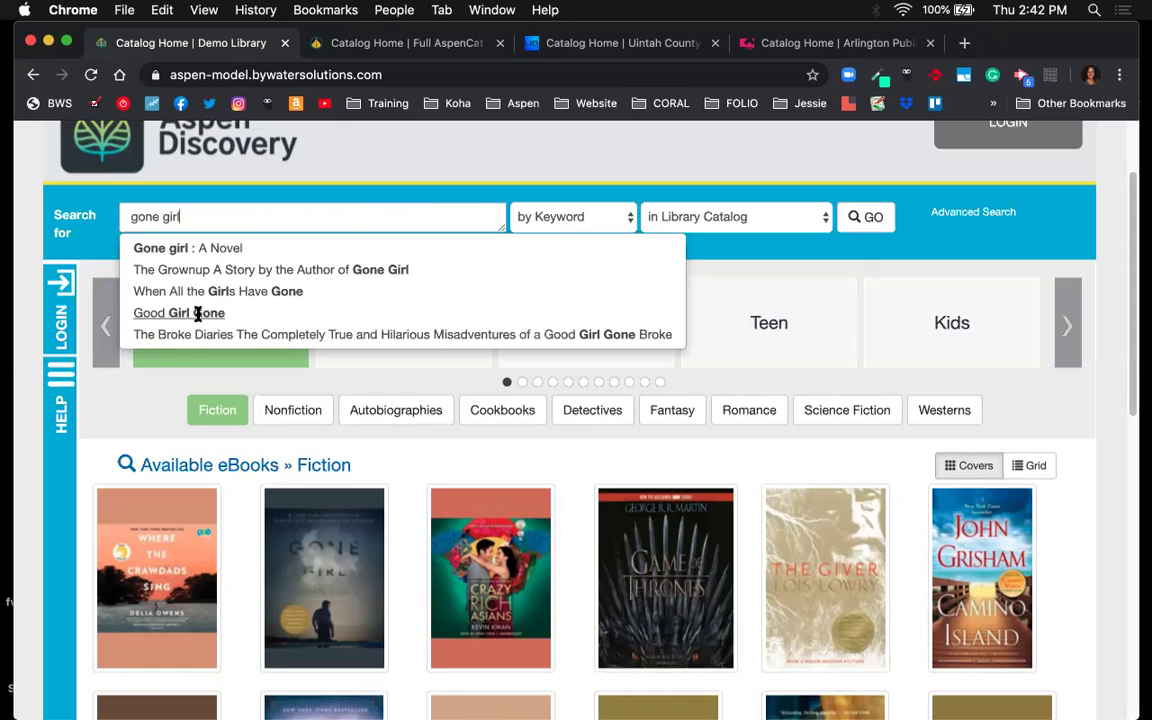
click(872, 219)
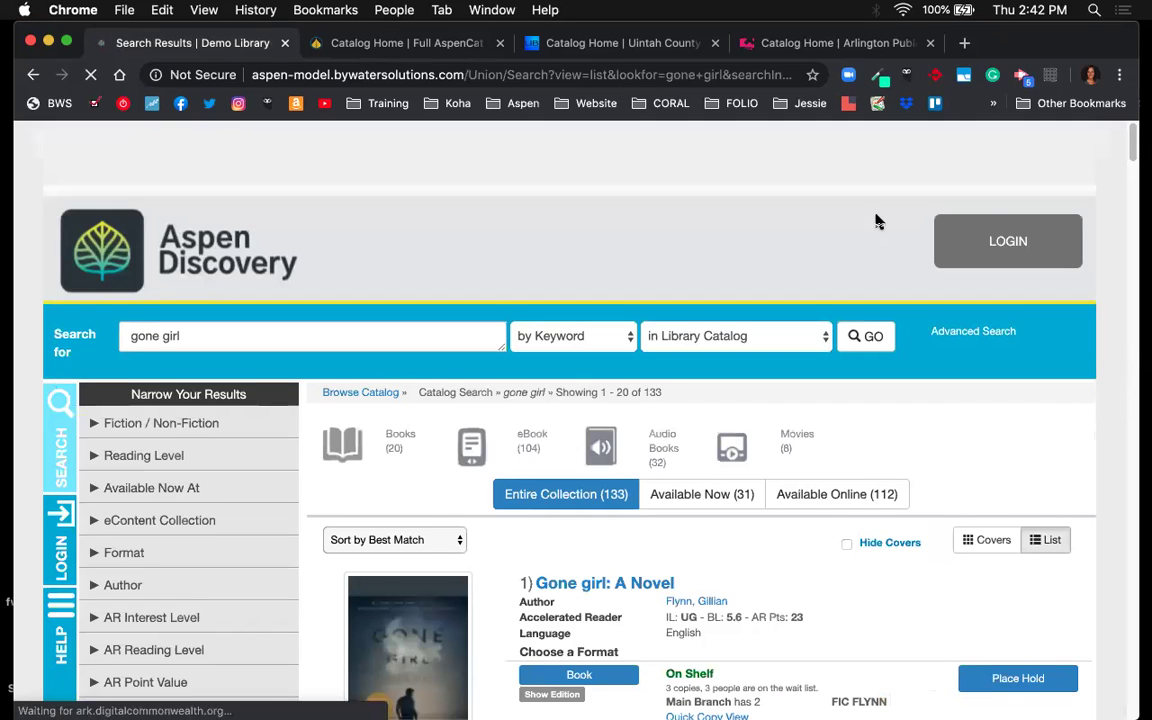
Limit the gone girl results to the OverDrive eContent collection.
scroll(878, 223, down, 3)
scroll(878, 223, down, 1)
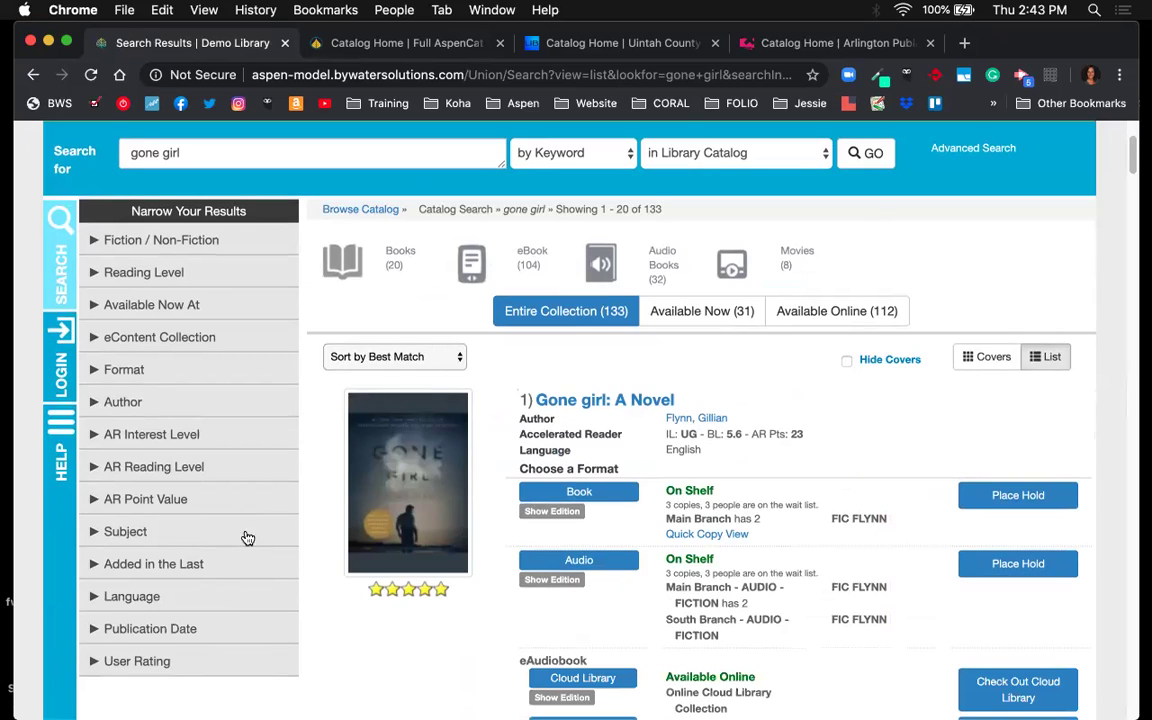
click(146, 340)
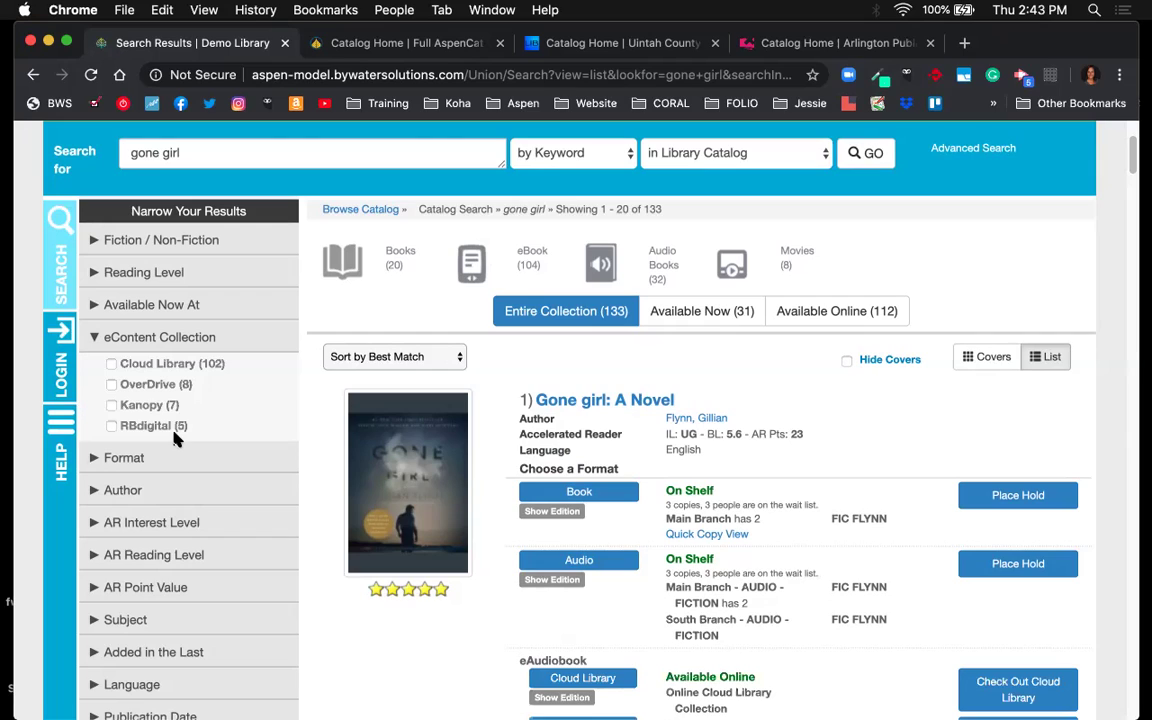
click(112, 386)
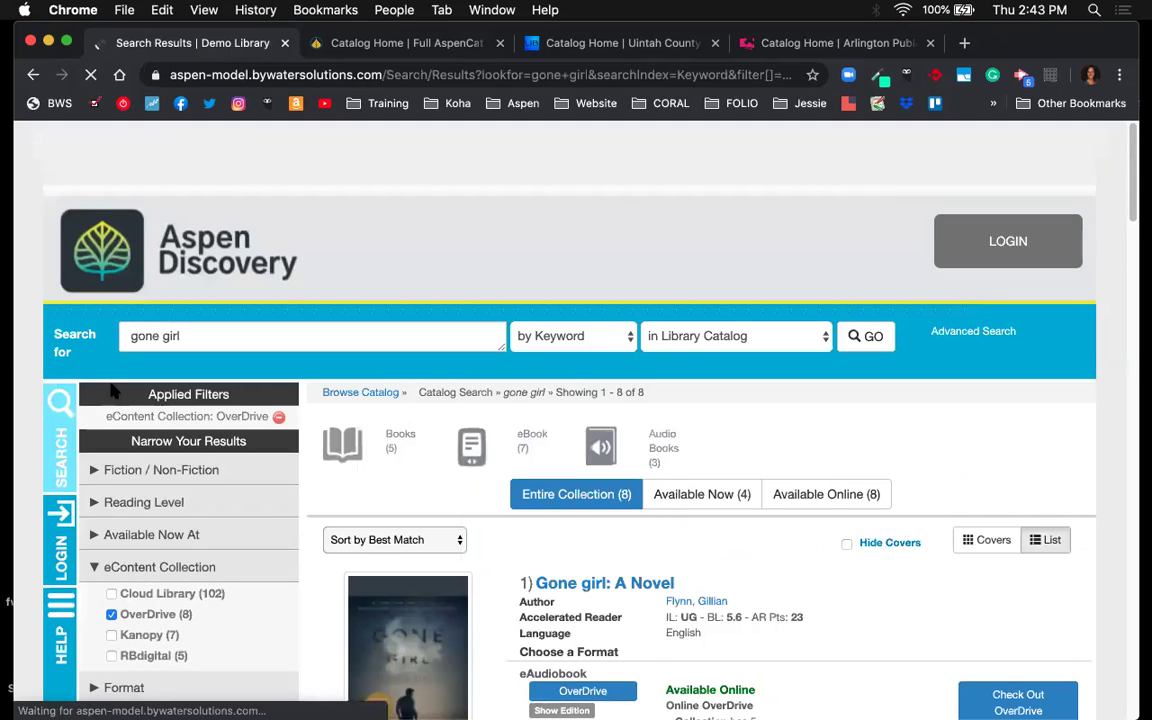
Remove the OverDrive filter from the gone girl results.
scroll(655, 463, down, 3)
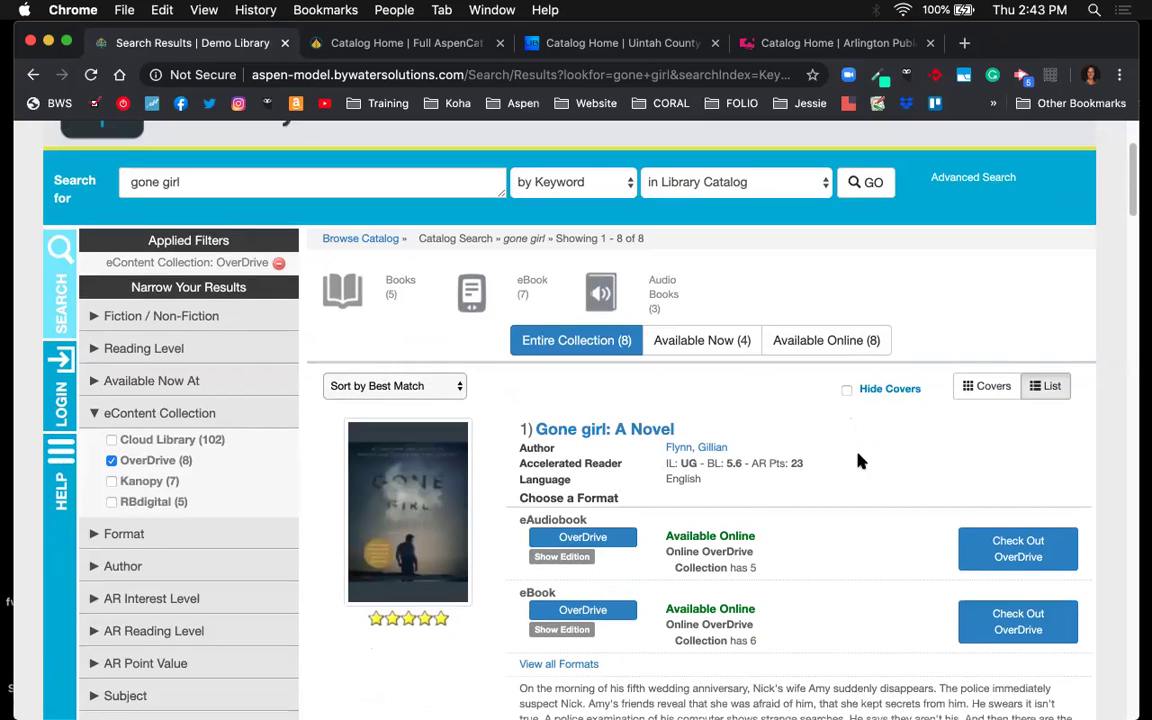
click(111, 460)
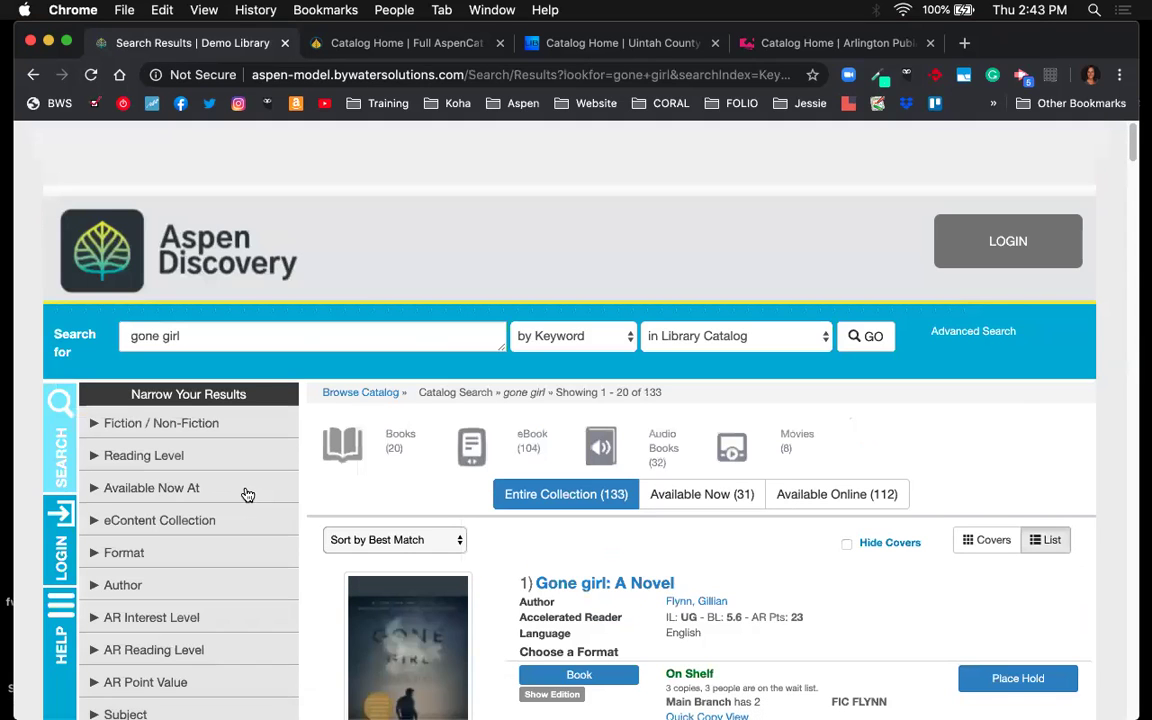
scroll(246, 494, down, 3)
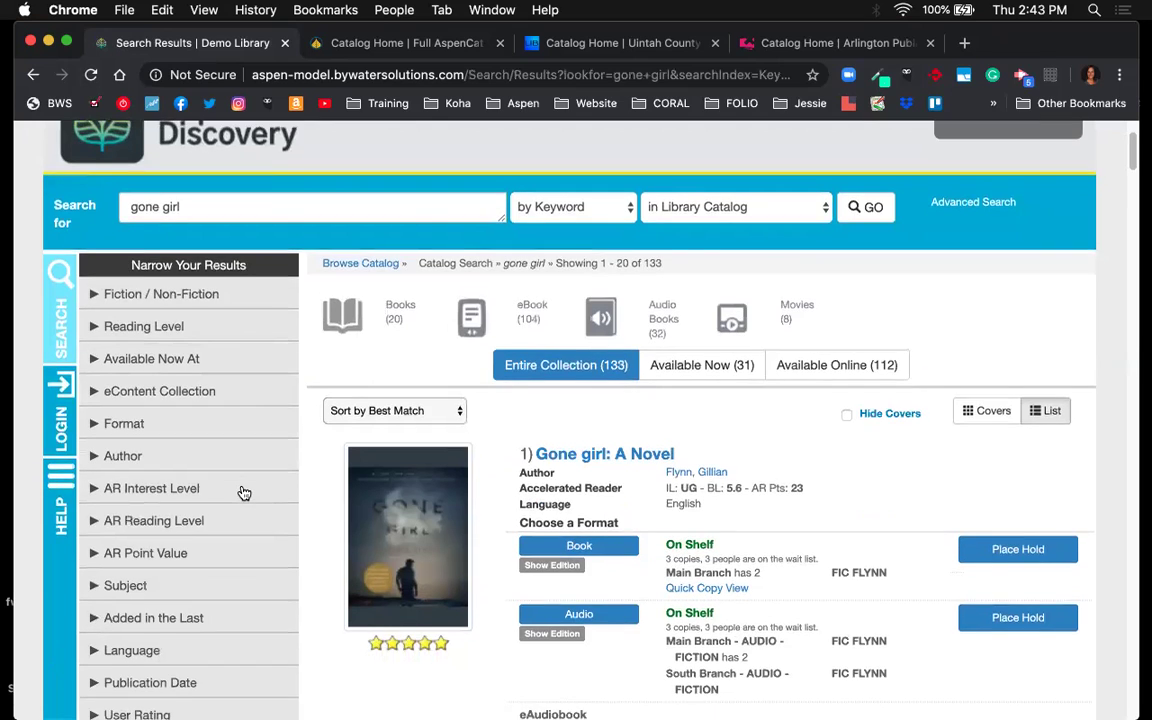
scroll(241, 494, down, 1)
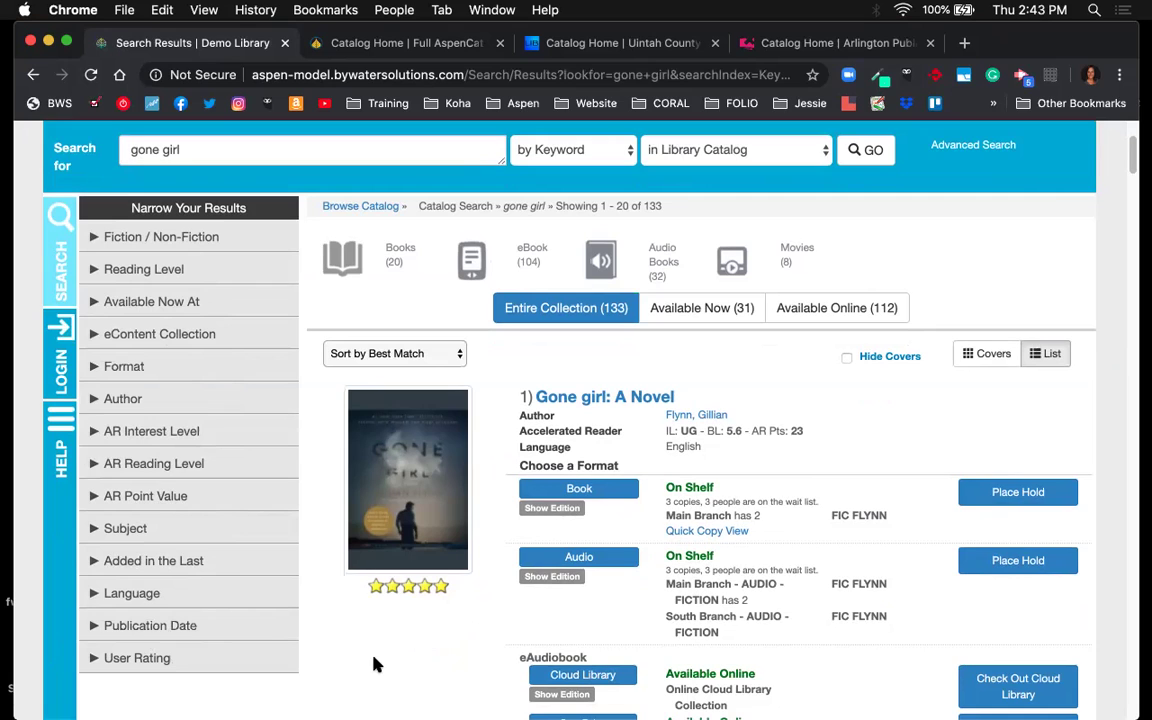
scroll(375, 665, up, 1)
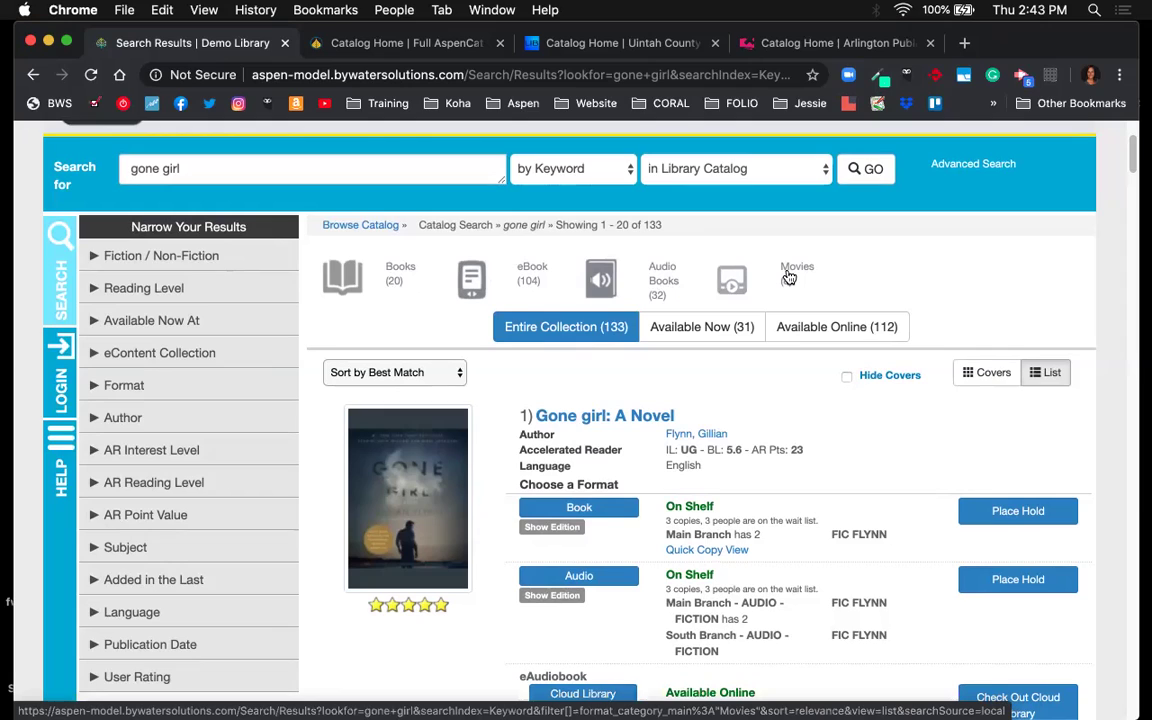
Show only Available Now titles, then only Available Online titles.
click(694, 332)
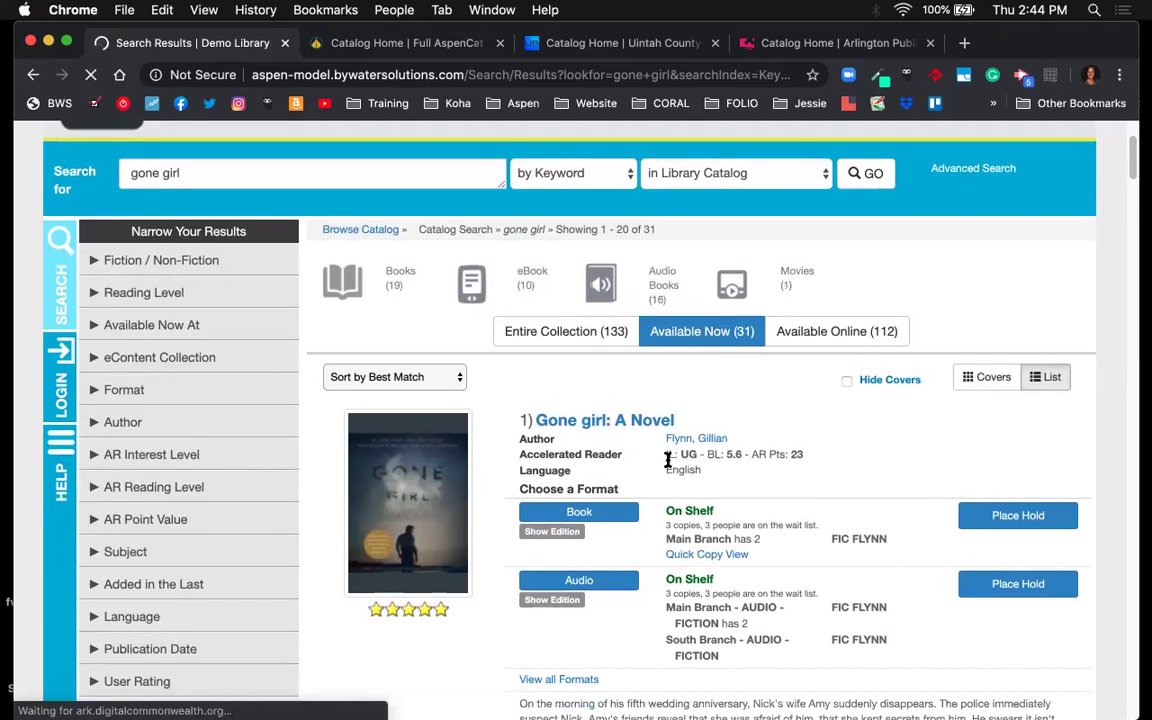
click(835, 333)
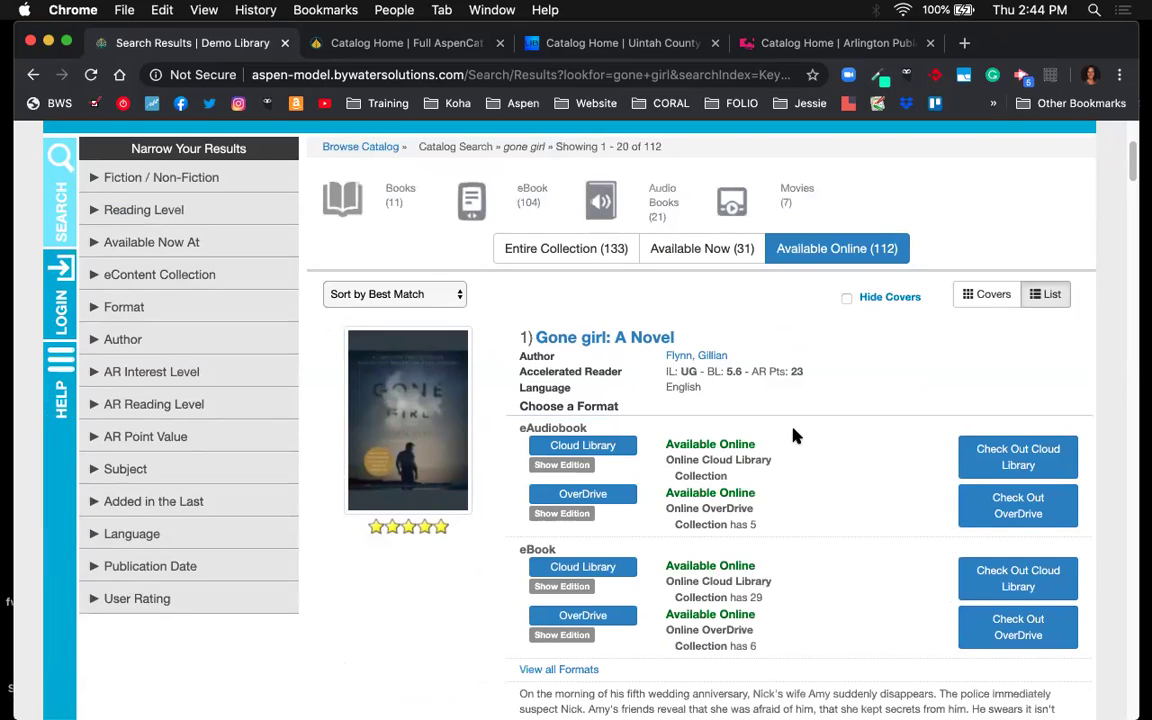
scroll(790, 430, down, 2)
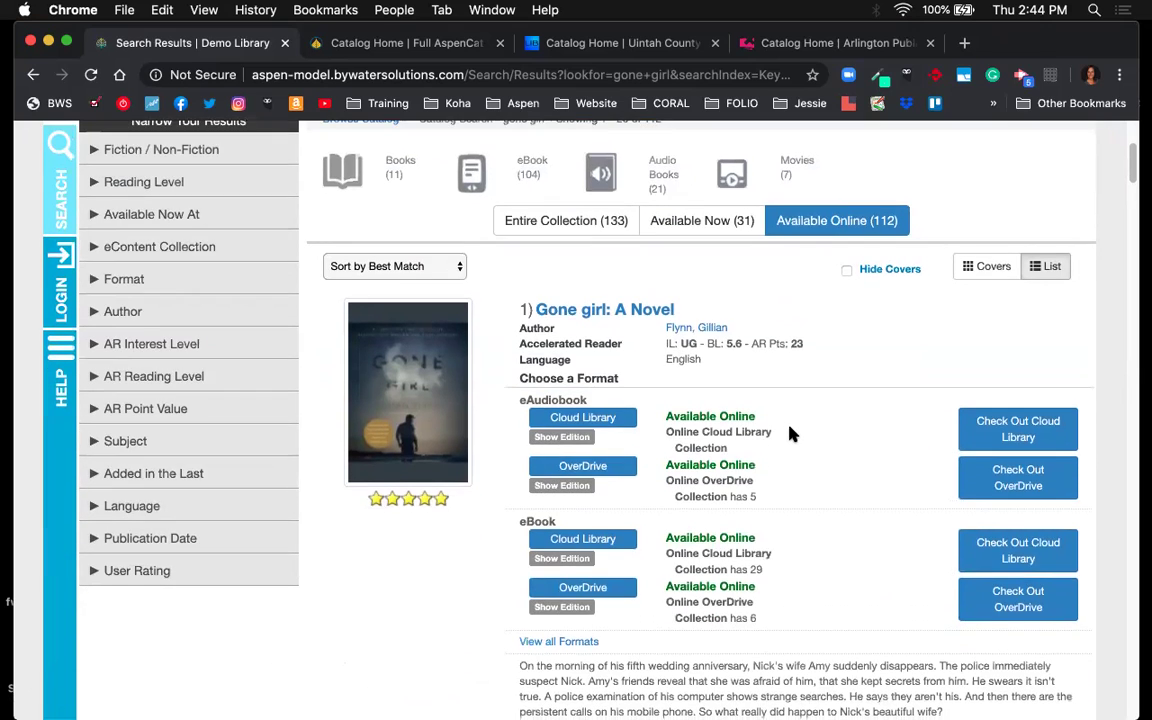
scroll(790, 433, down, 1)
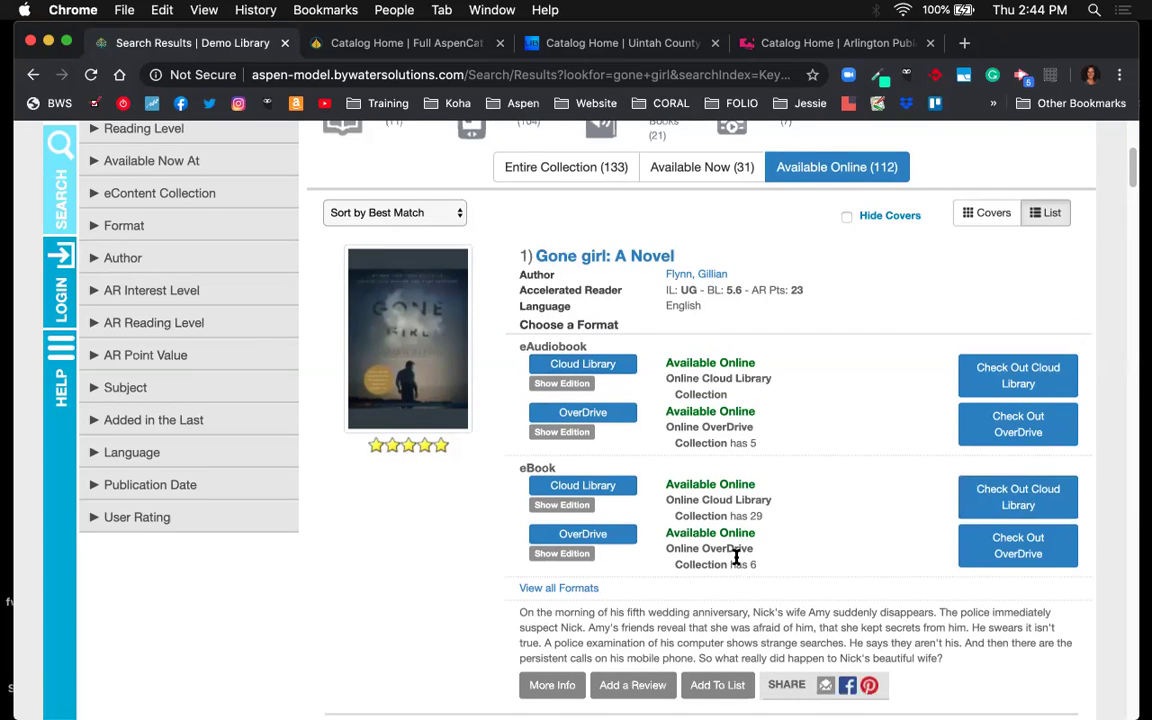
scroll(736, 557, down, 1)
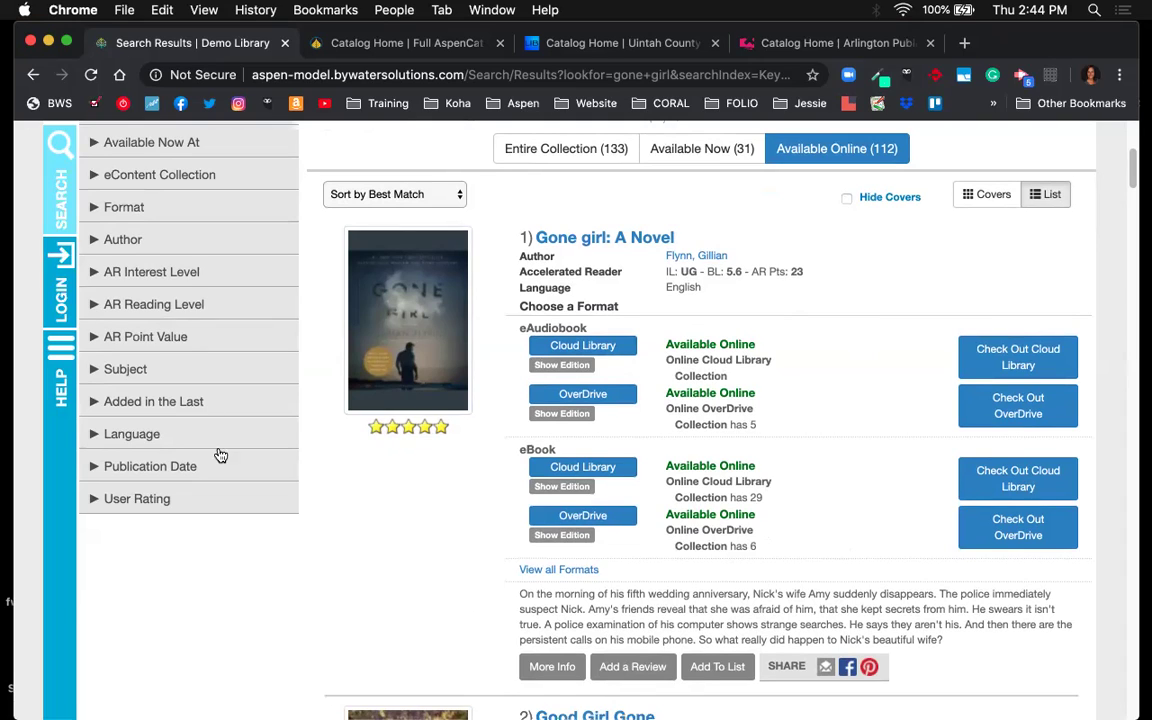
Return to the Entire Collection (133) and highlight Gone girl's Book and Audio On Shelf status.
click(585, 156)
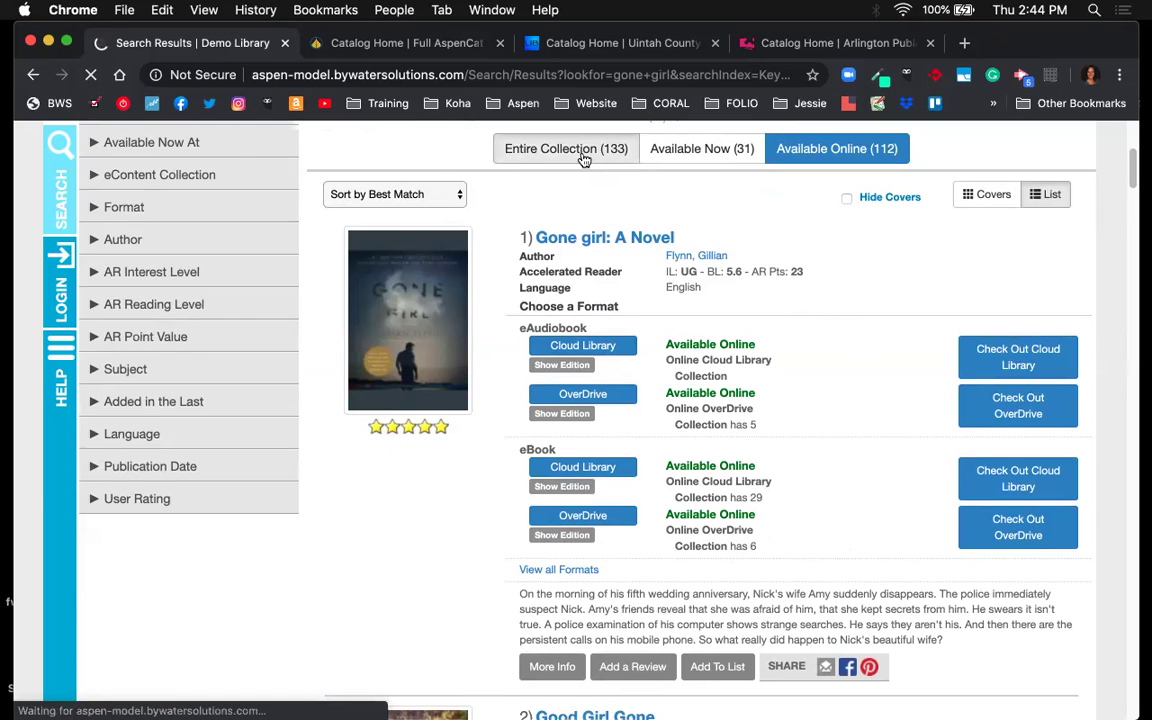
scroll(688, 343, down, 2)
scroll(686, 345, down, 5)
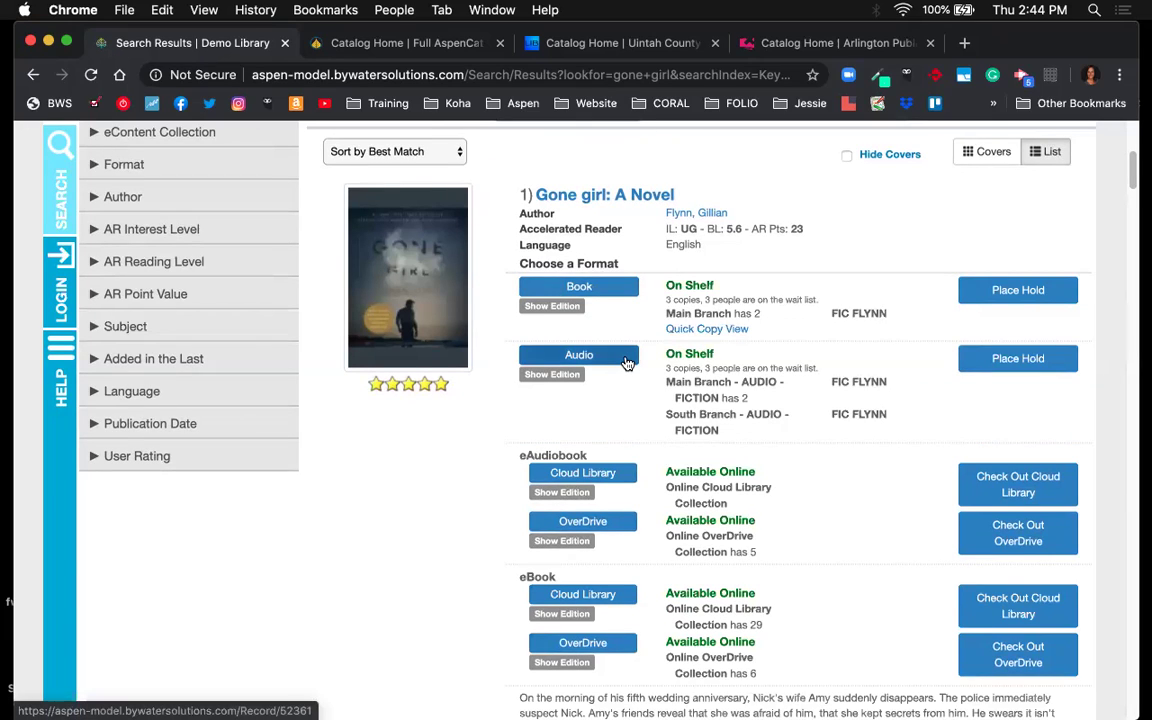
scroll(650, 484, down, 1)
scroll(640, 475, down, 1)
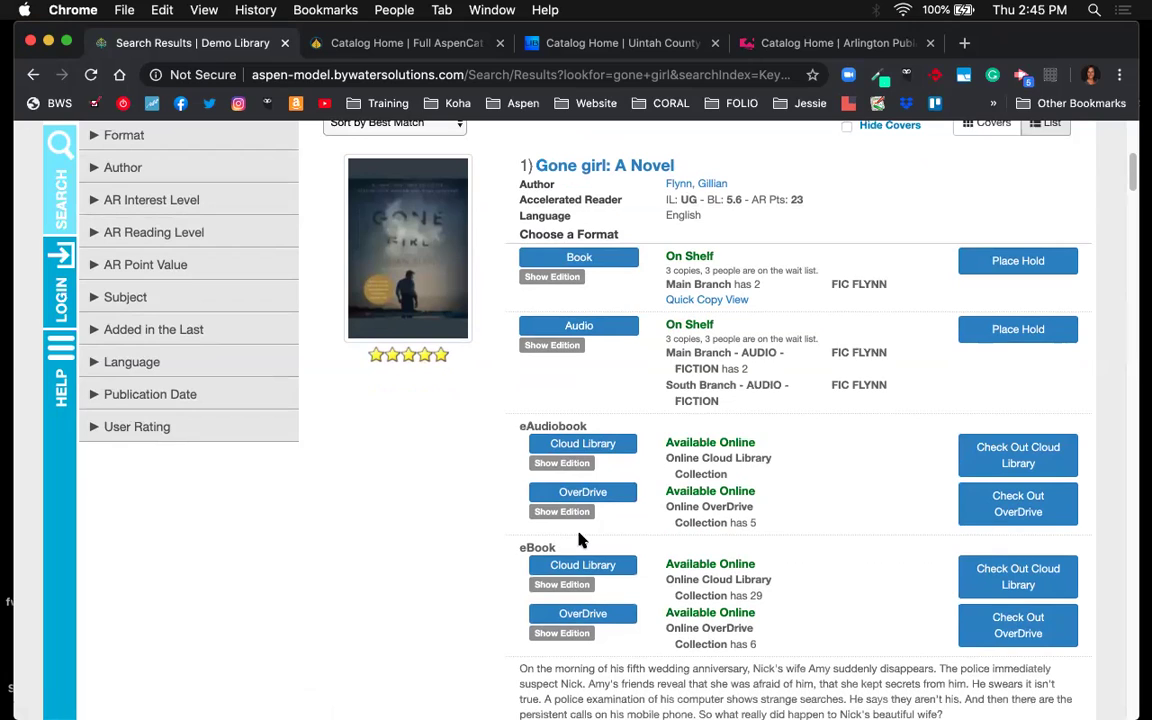
scroll(620, 520, up, 1)
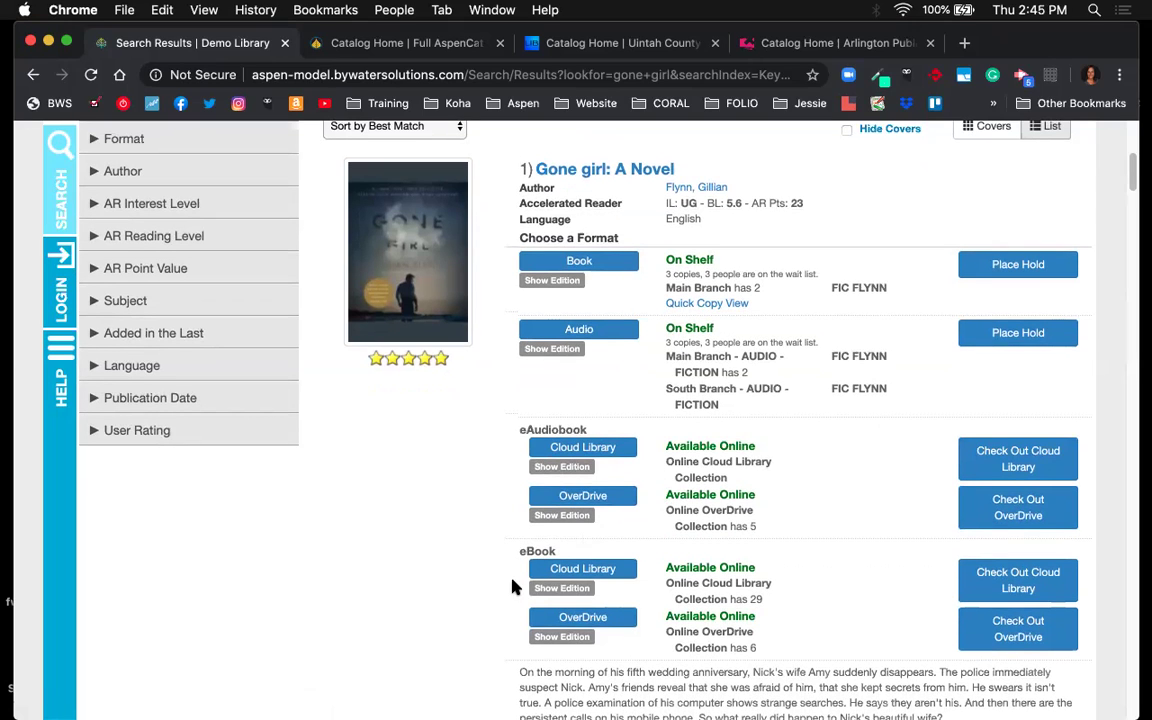
drag(665, 260, 704, 254)
drag(658, 329, 708, 326)
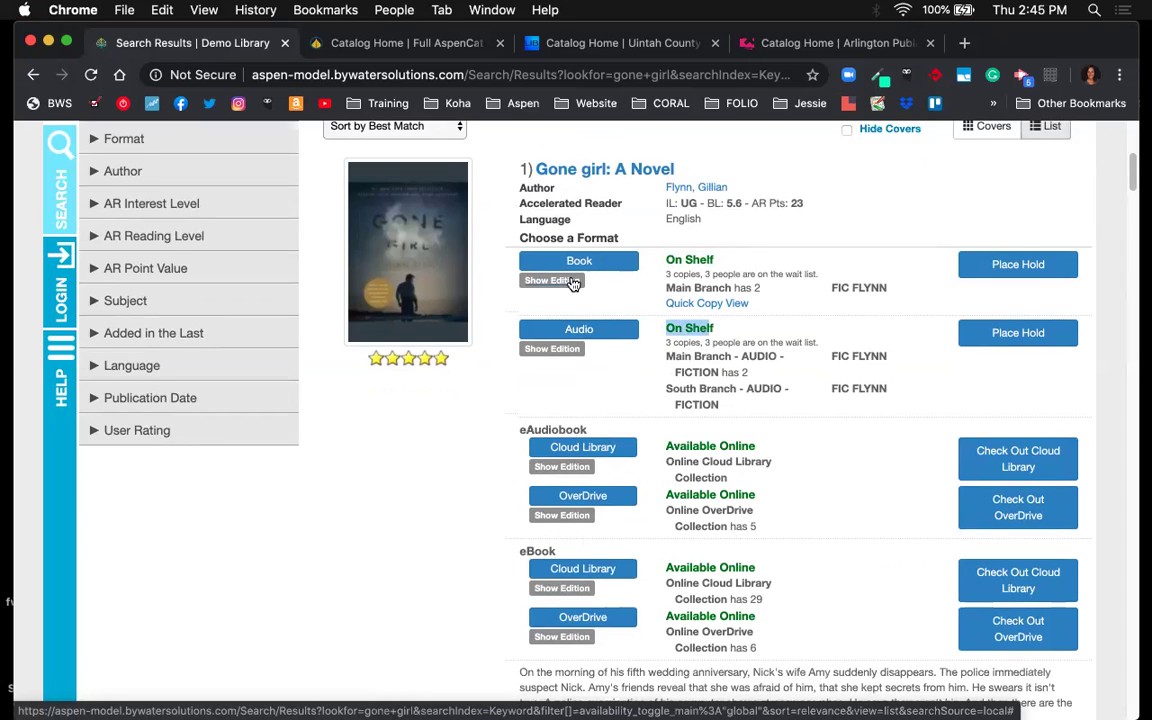
Expand the edition lists under Gone girl's Book and Audio formats.
click(551, 281)
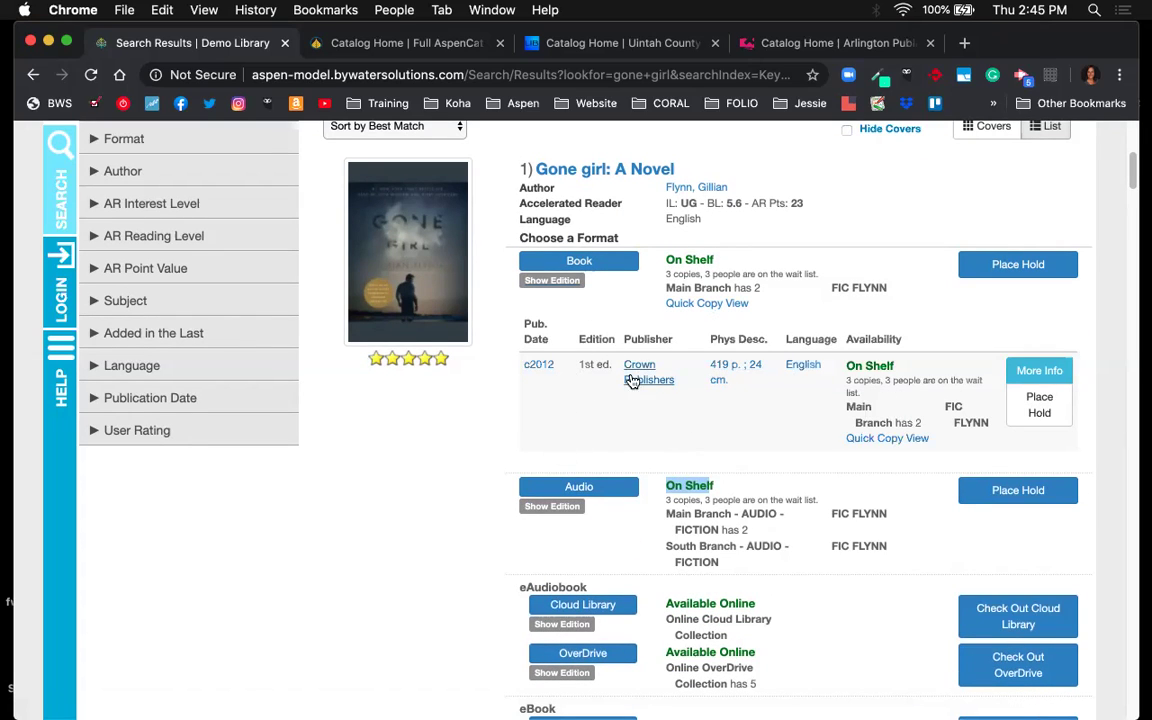
scroll(628, 383, down, 2)
click(551, 437)
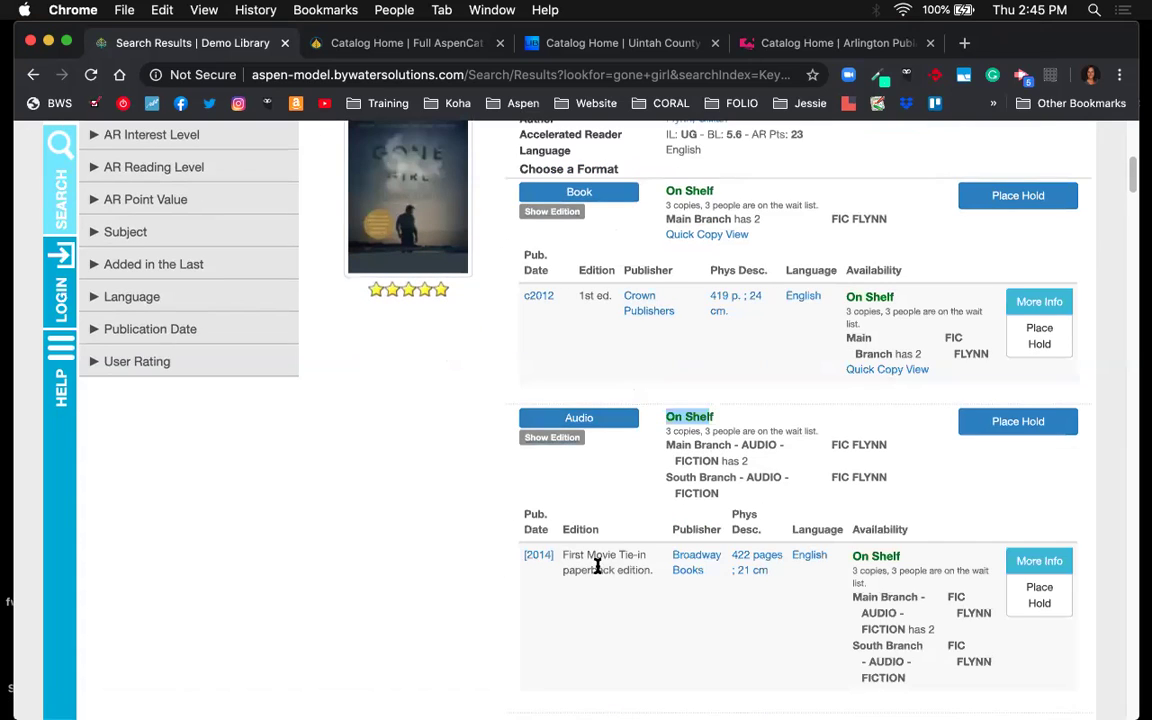
scroll(643, 553, down, 2)
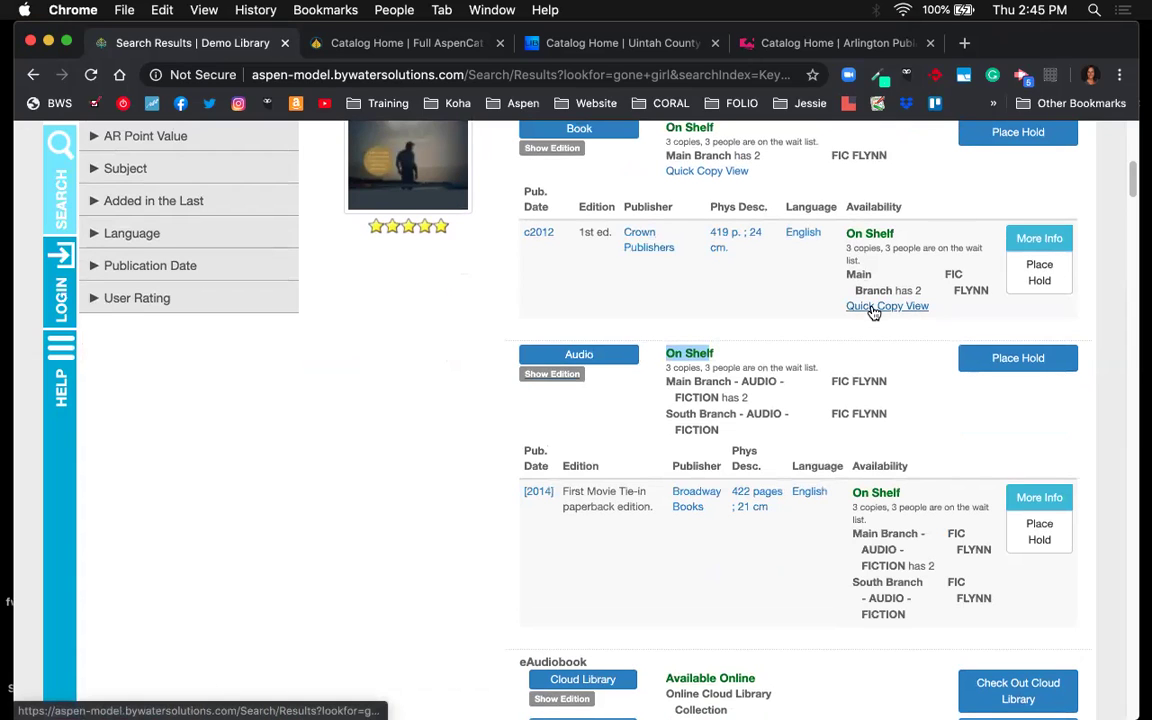
Highlight the copies and wait list count, then open and close the book's copy summary.
drag(846, 248, 980, 252)
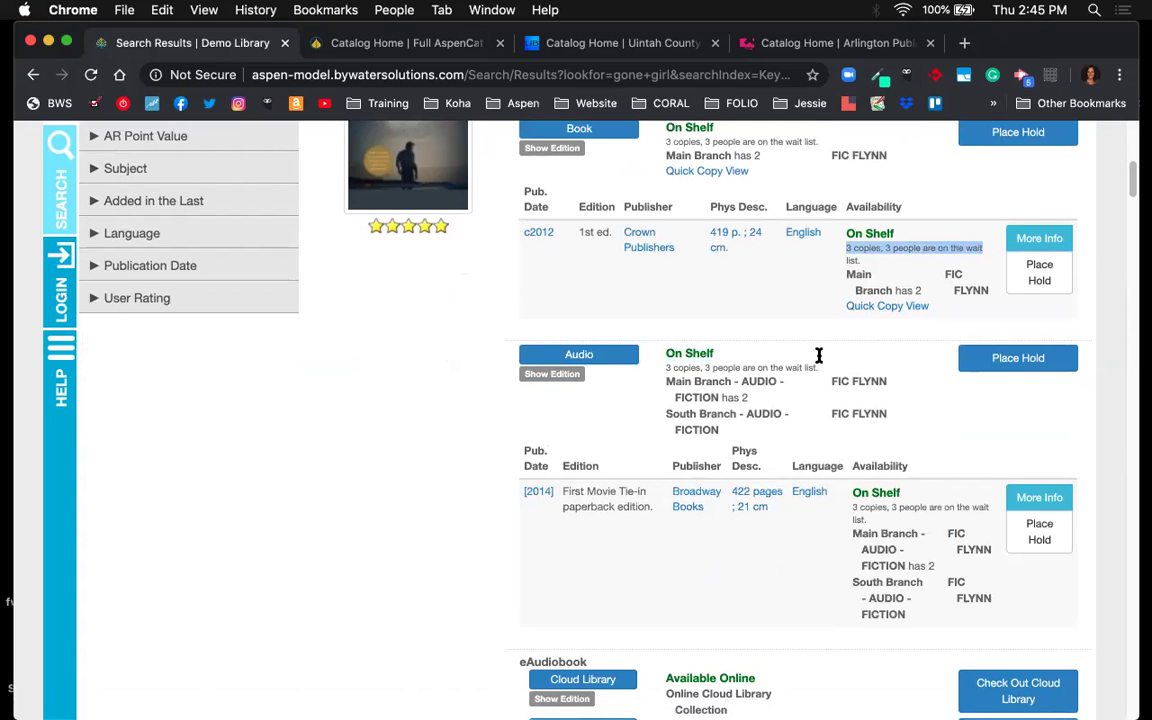
click(870, 310)
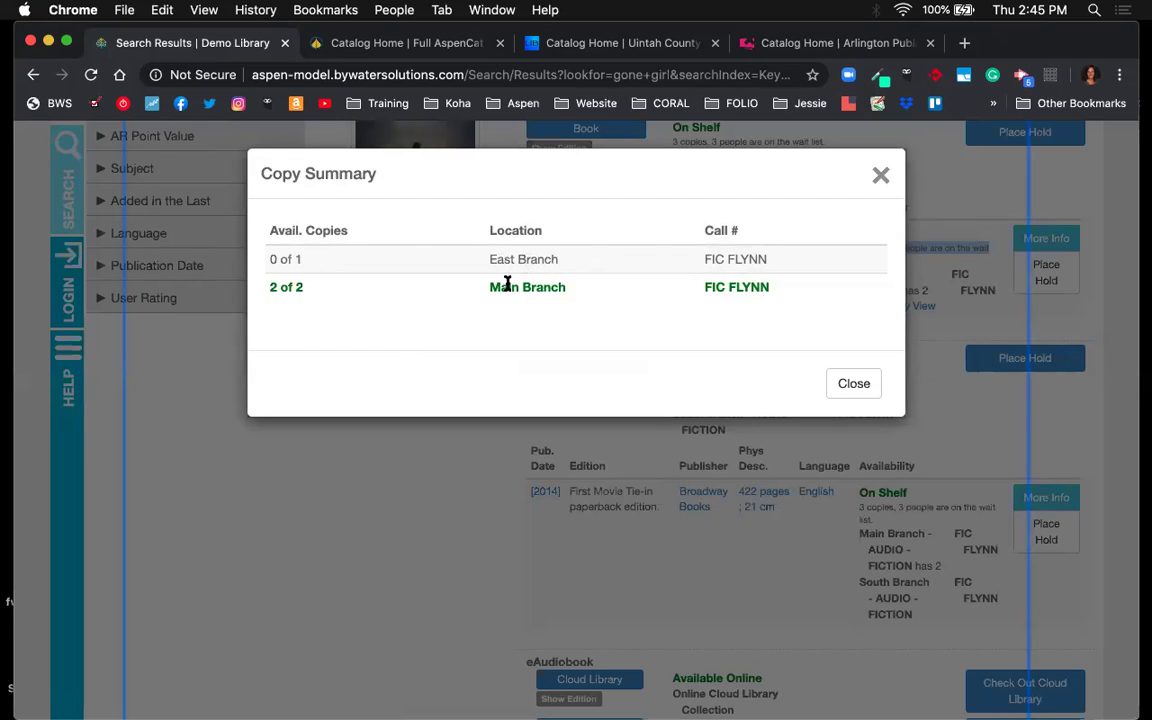
click(880, 175)
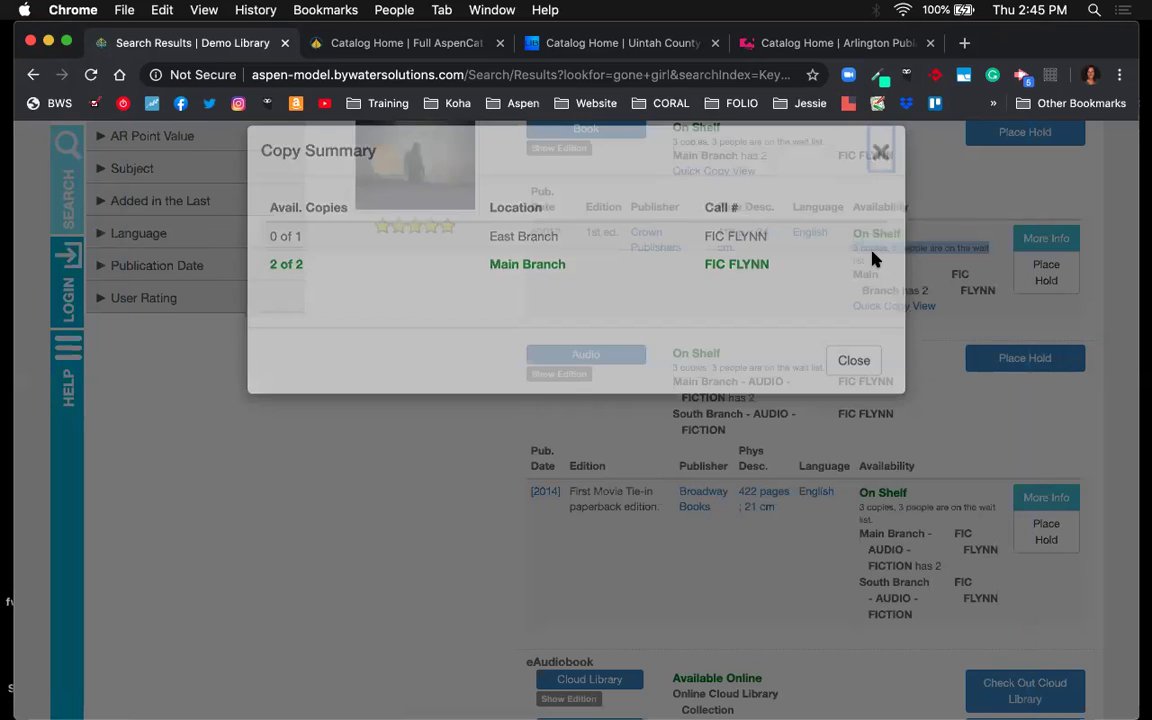
scroll(838, 518, up, 2)
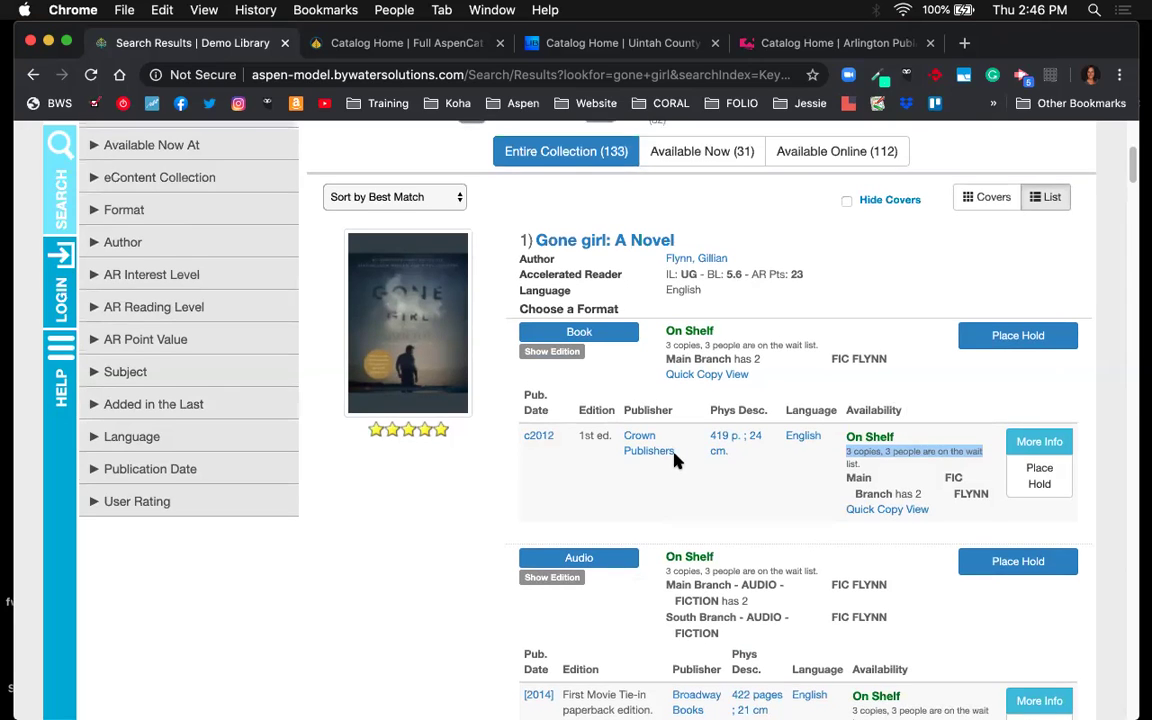
Open Gone girl: A Novel's full record from the More Info button below its description.
scroll(678, 460, down, 15)
scroll(676, 462, down, 2)
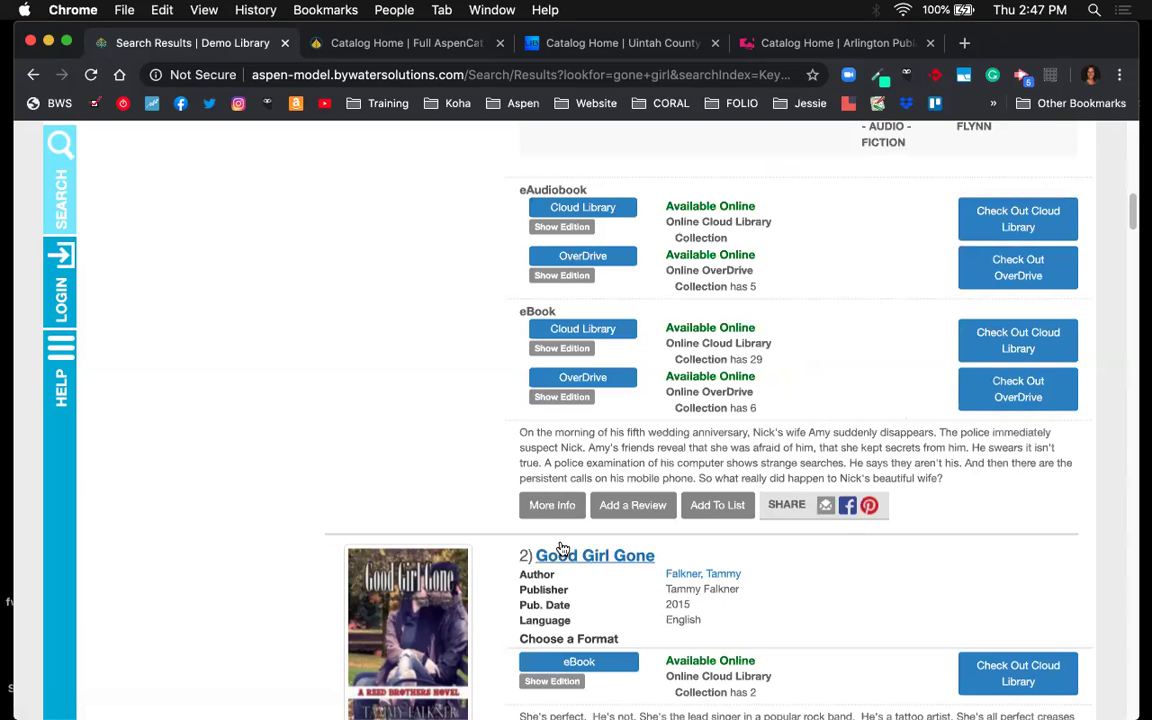
click(554, 508)
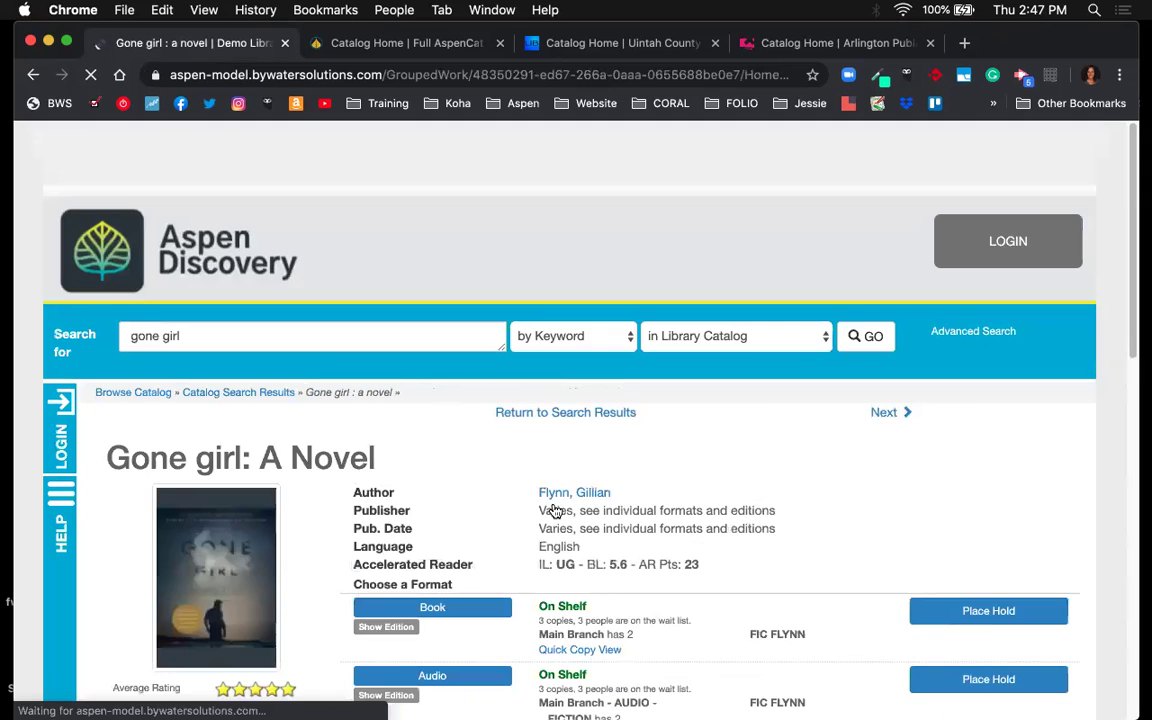
Advance the More Like This carousel five times, reaching titles like The Burning Room and After.
scroll(554, 510, down, 5)
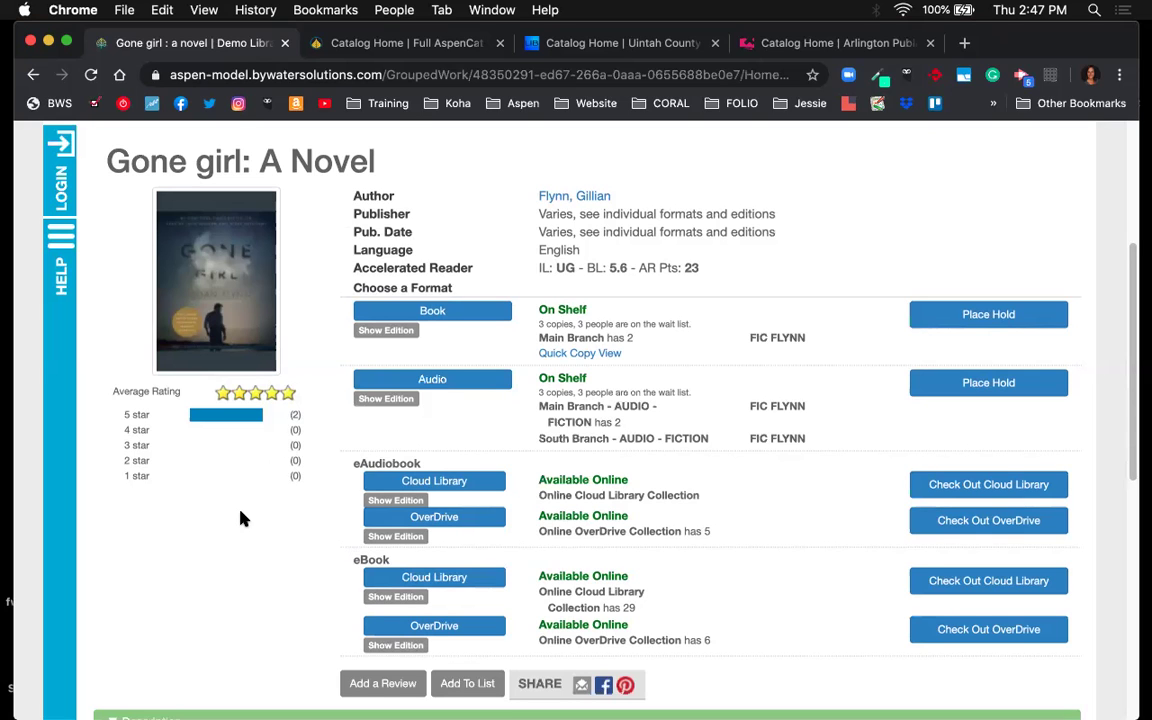
scroll(240, 518, down, 3)
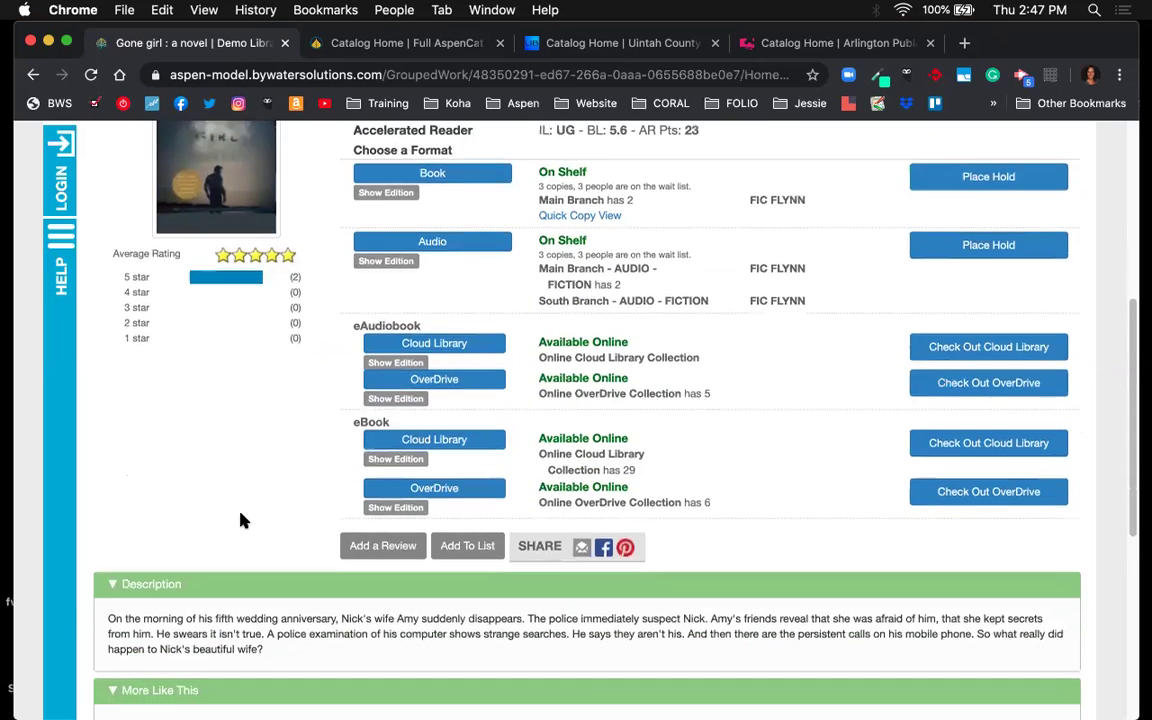
scroll(240, 518, down, 6)
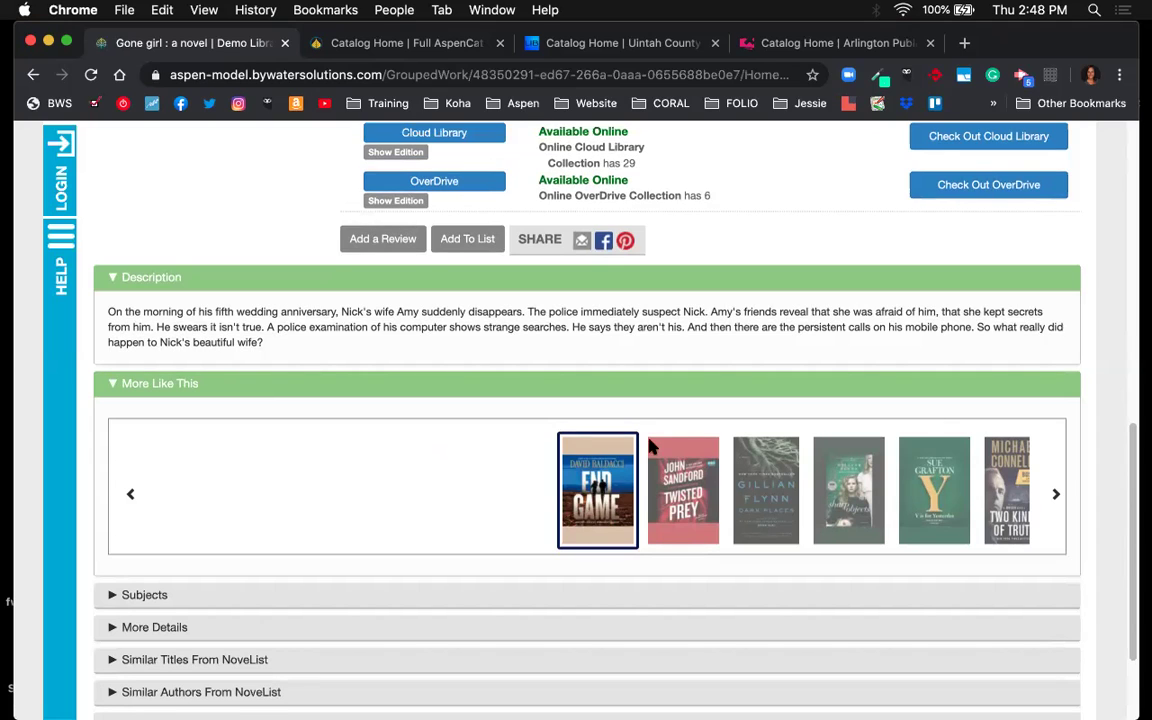
scroll(923, 416, down, 1)
scroll(975, 538, down, 1)
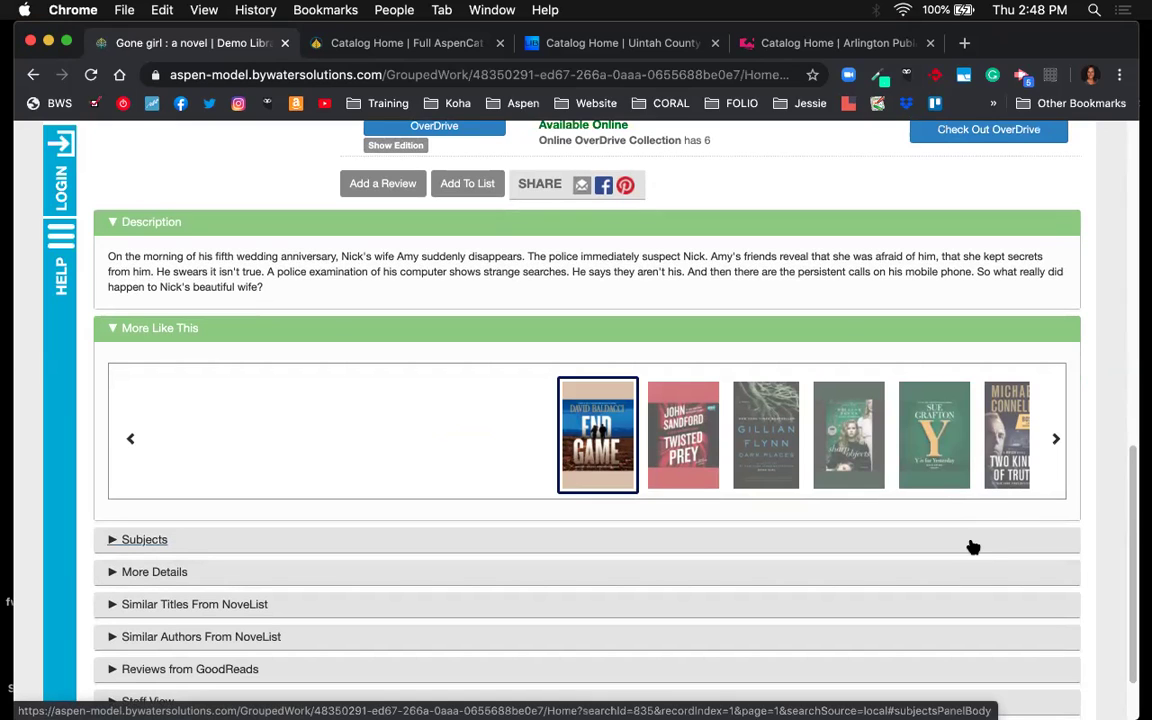
click(1056, 440)
click(1057, 441)
click(1057, 441)
click(1057, 441)
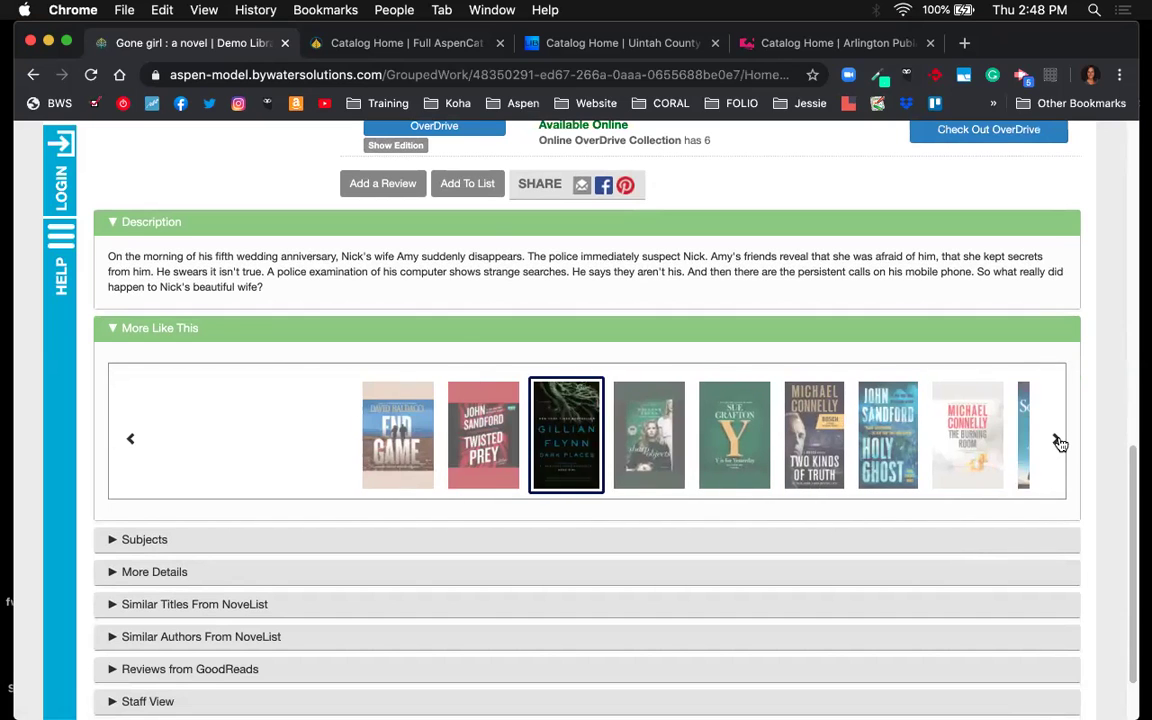
click(1056, 441)
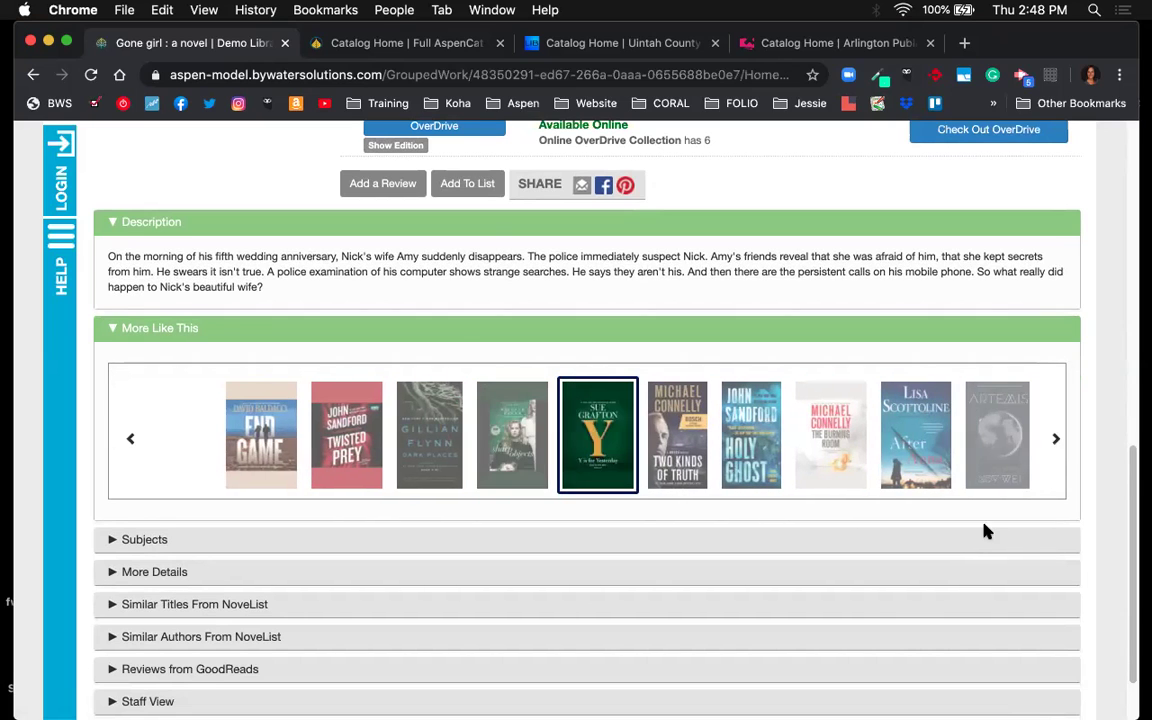
scroll(962, 540, down, 2)
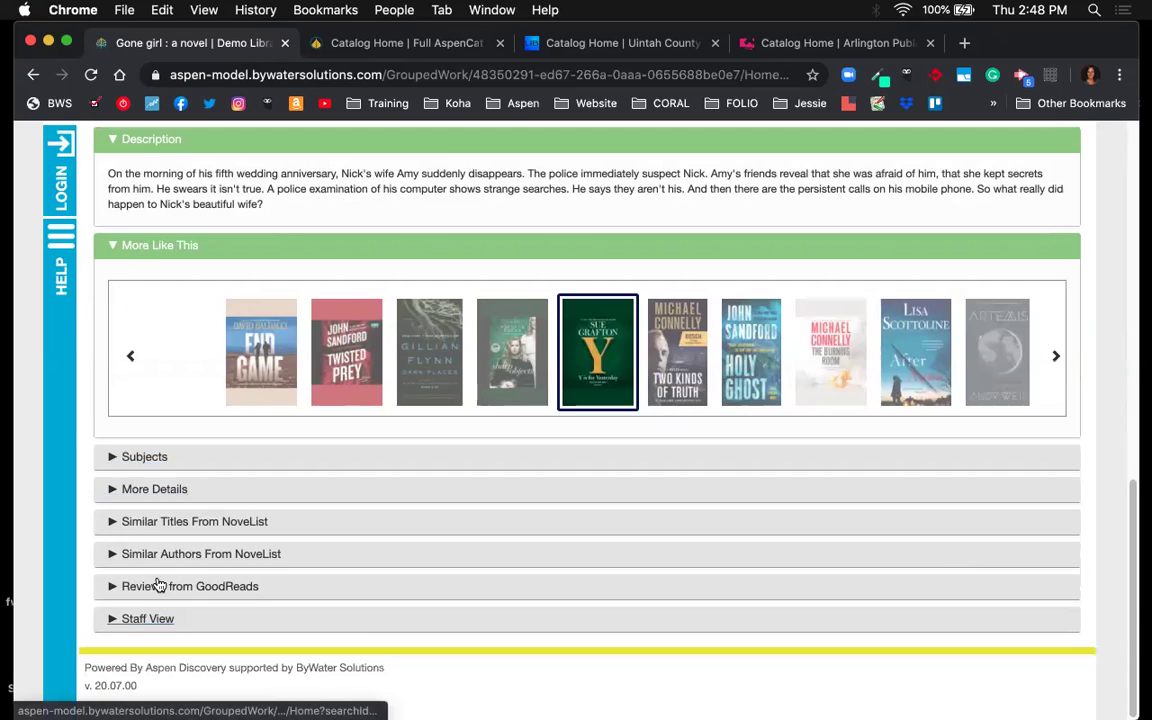
Expand the Subjects and More Details sections of the Gone girl record.
click(148, 460)
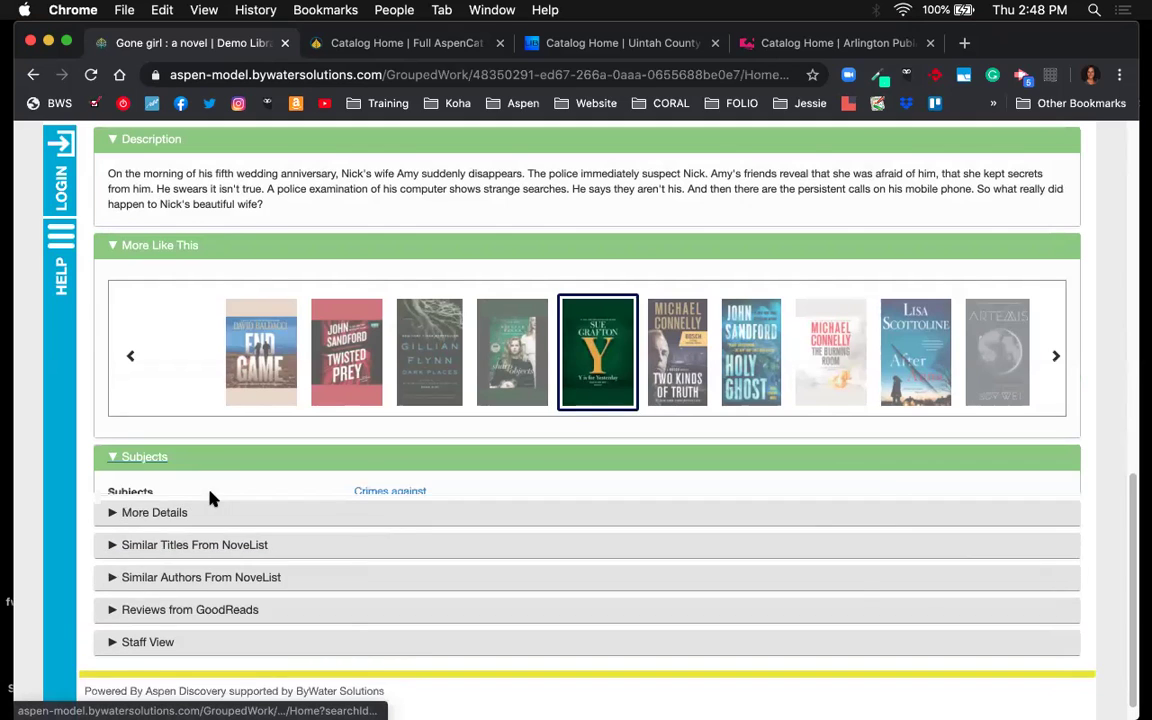
scroll(231, 543, down, 5)
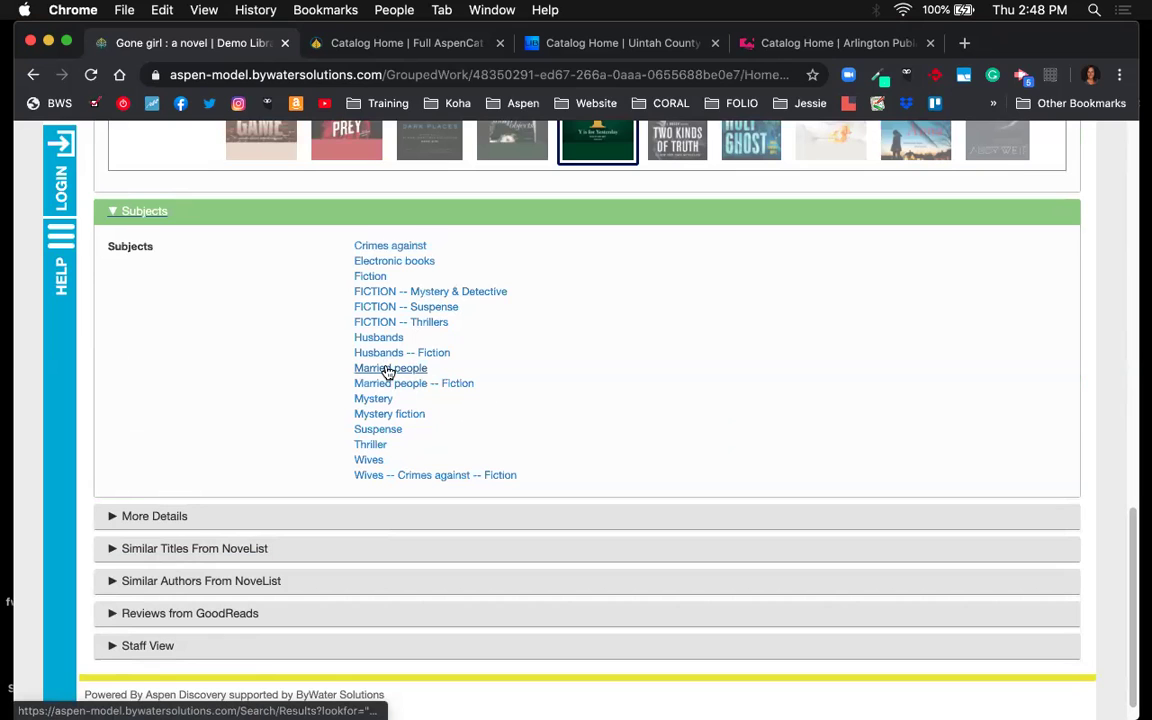
click(165, 515)
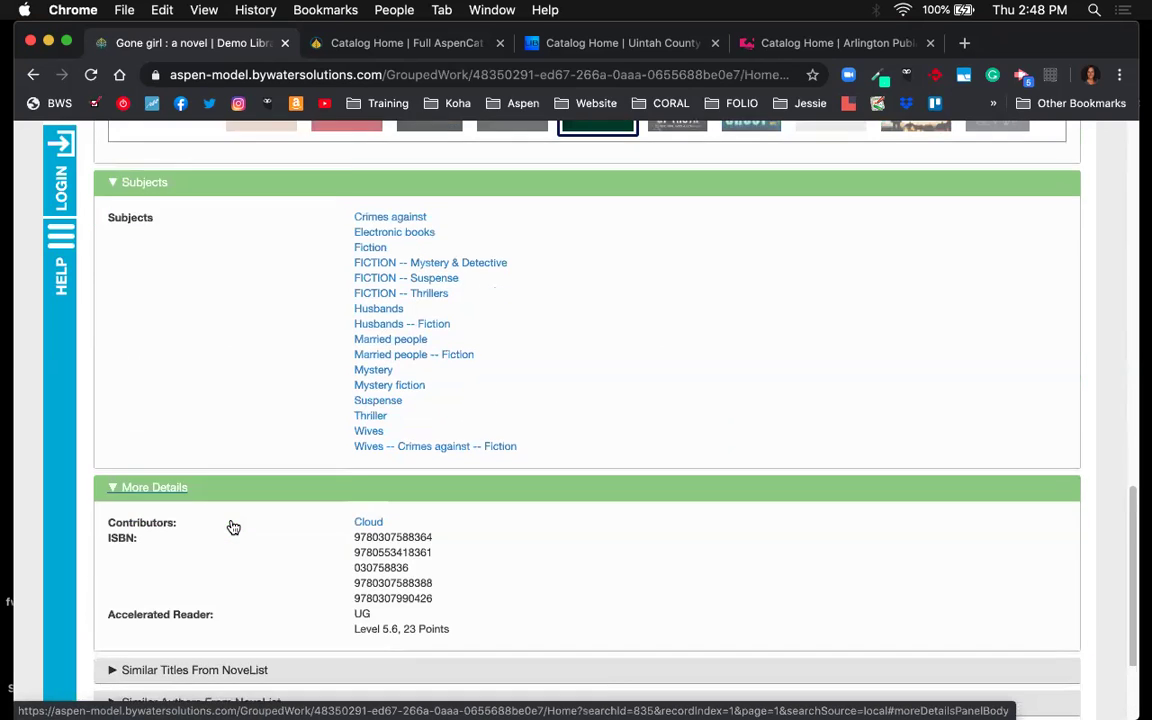
scroll(233, 527, down, 3)
Expand Similar Titles and Similar Authors From NoveList, plus Reviews from GoodReads.
click(260, 524)
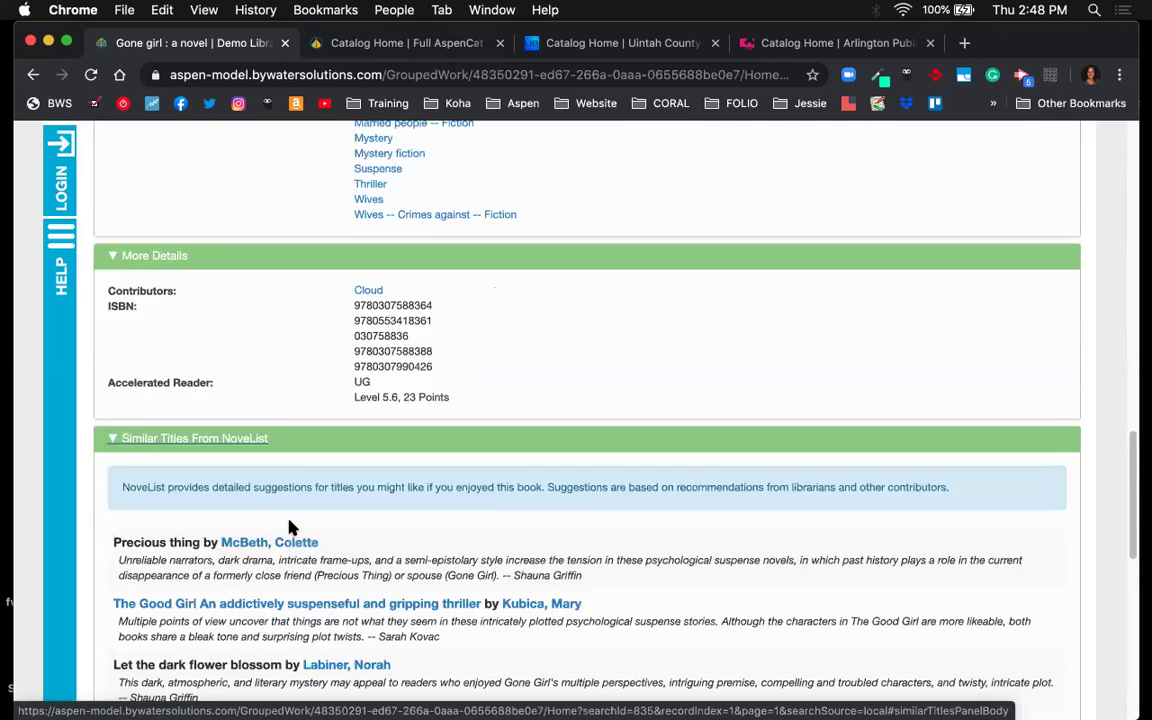
scroll(290, 527, down, 5)
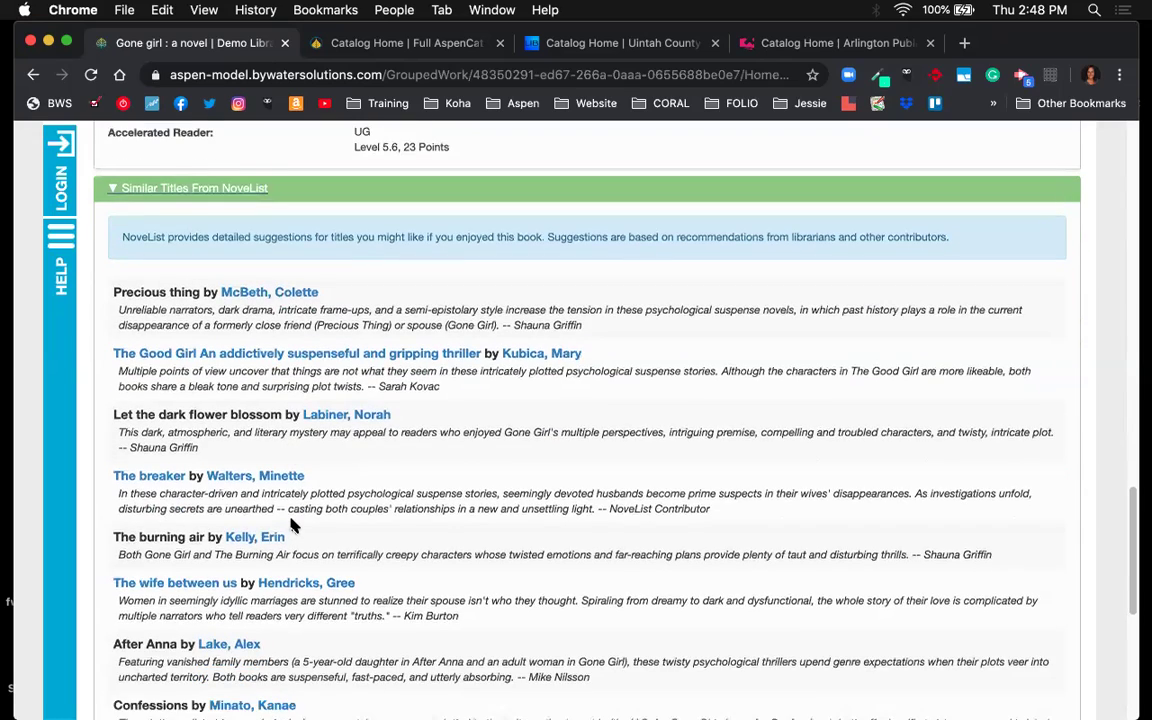
scroll(291, 525, down, 9)
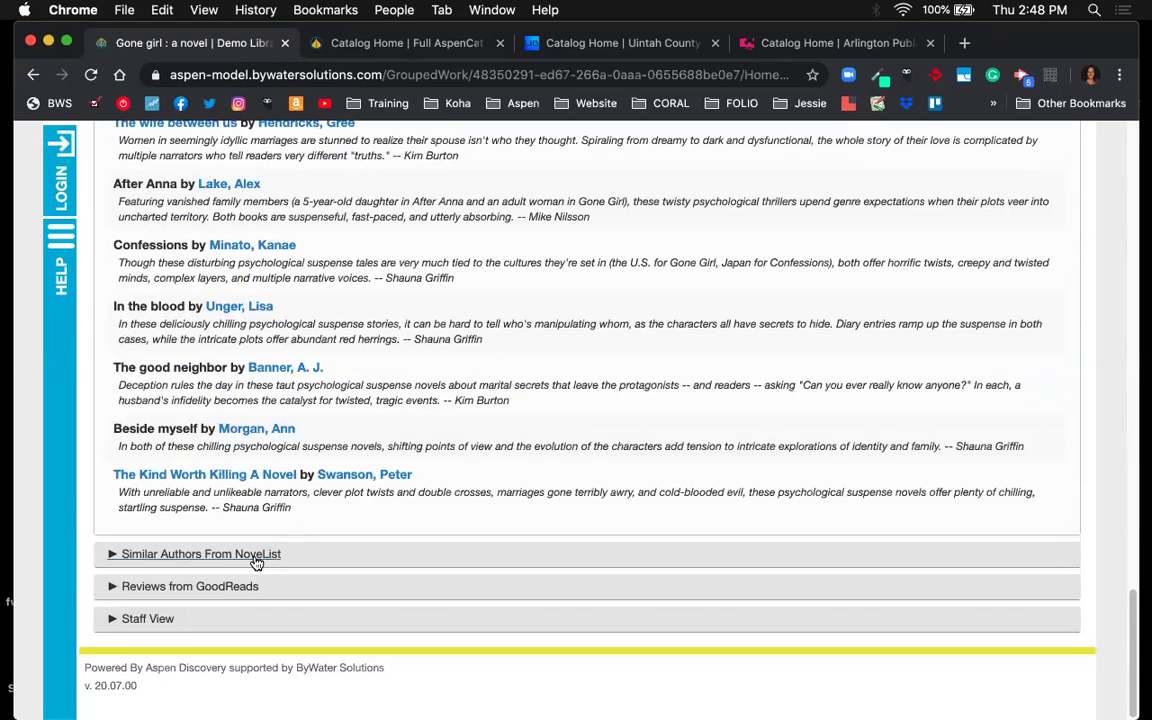
click(258, 553)
scroll(360, 537, down, 4)
scroll(360, 537, down, 12)
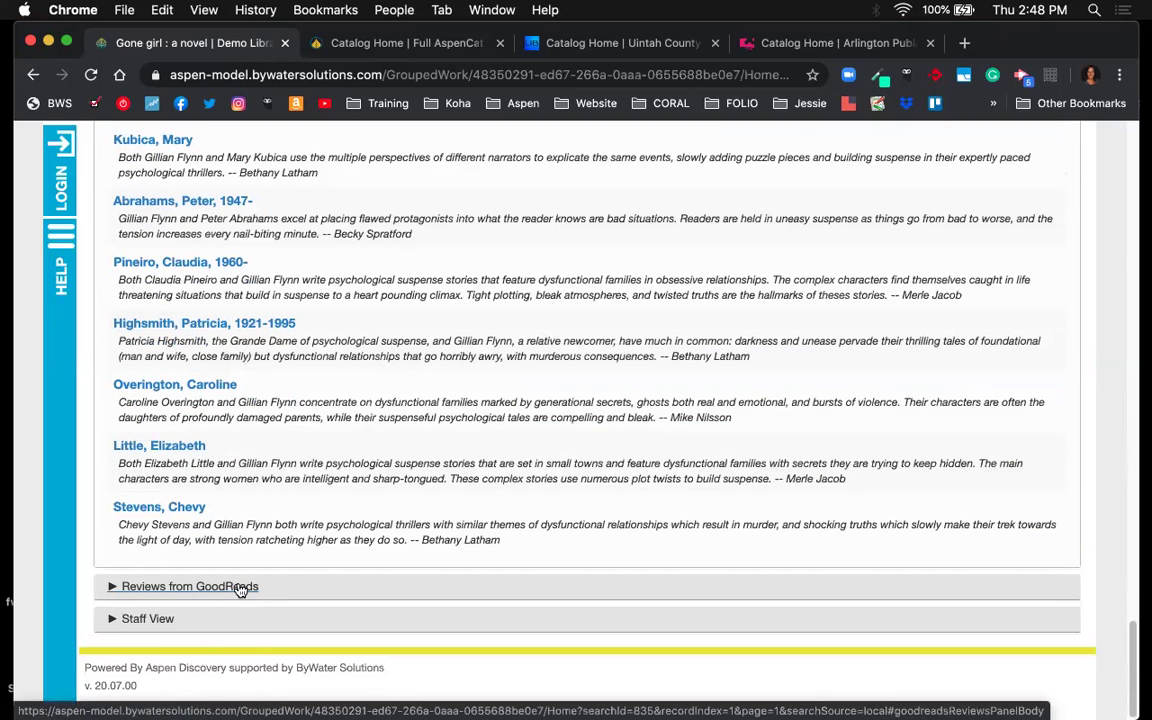
click(250, 586)
scroll(300, 565, down, 5)
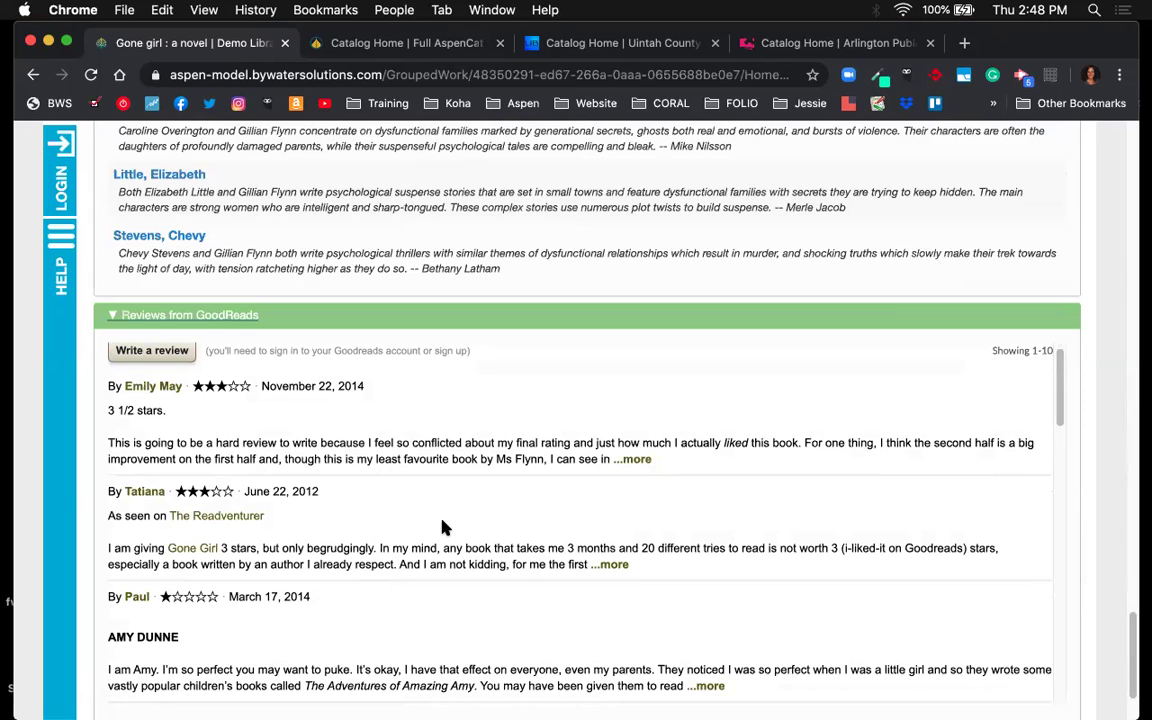
Expand Gone girl's Staff View and browse its grouping, cover and Solr index tables.
scroll(445, 527, down, 3)
scroll(1113, 407, down, 3)
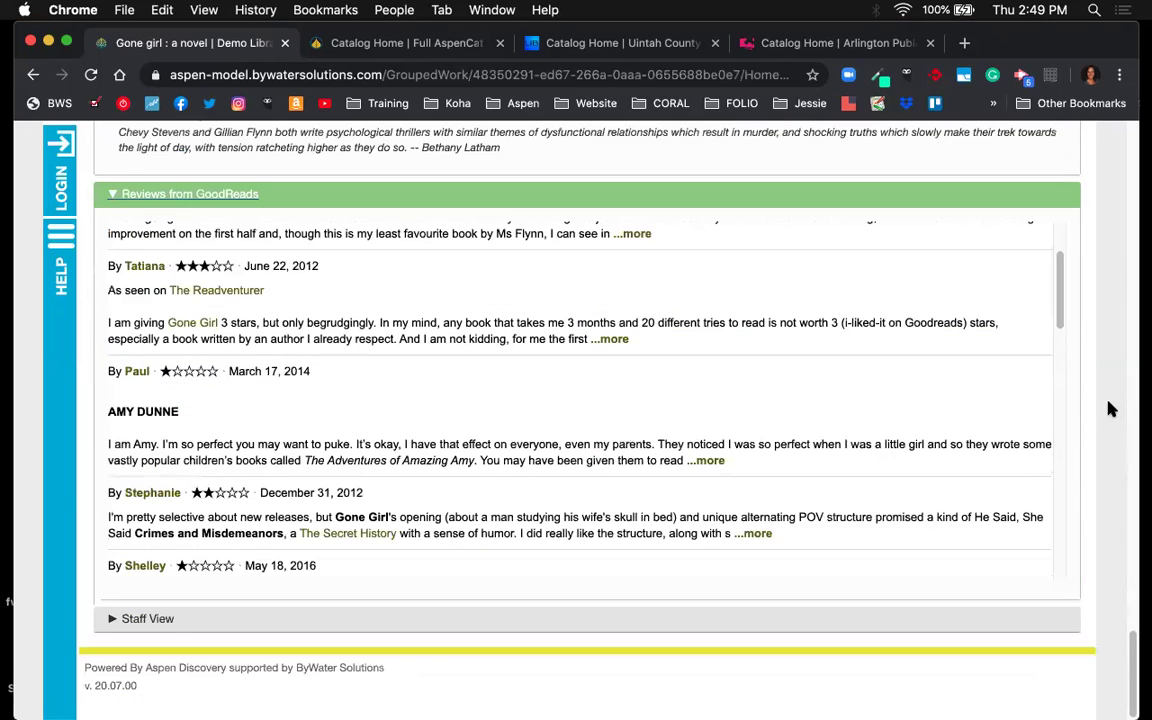
click(128, 622)
scroll(310, 615, down, 2)
scroll(330, 600, down, 3)
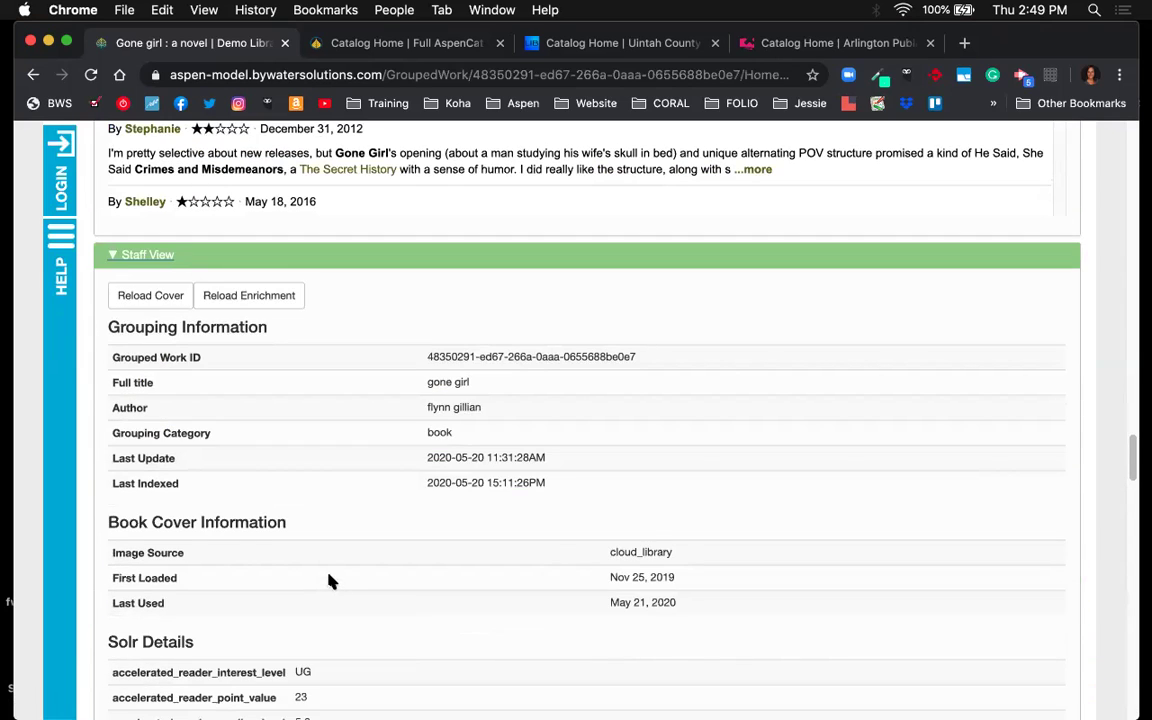
scroll(331, 581, down, 10)
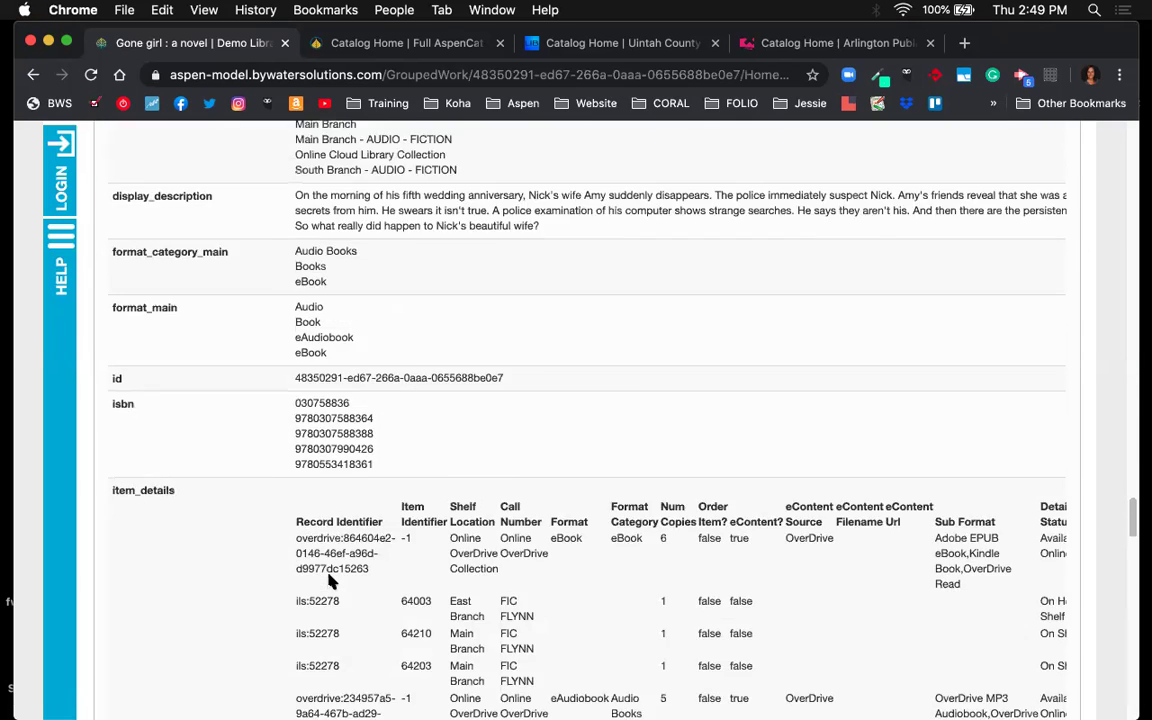
scroll(331, 581, down, 5)
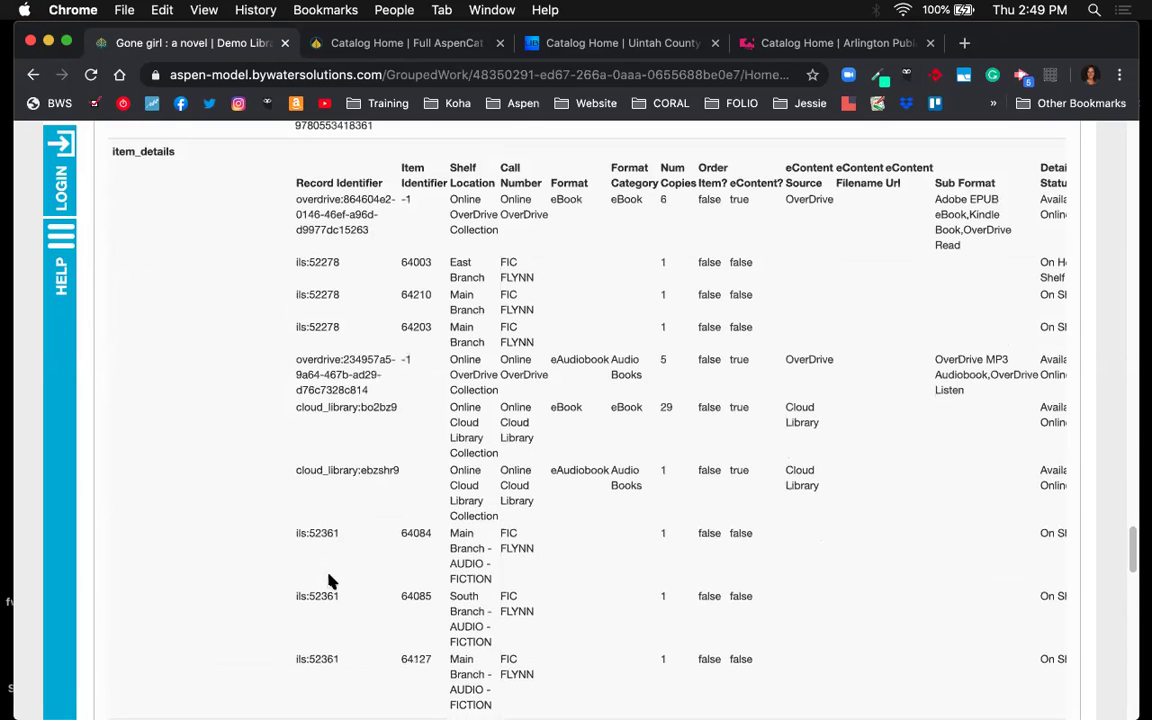
scroll(331, 581, down, 7)
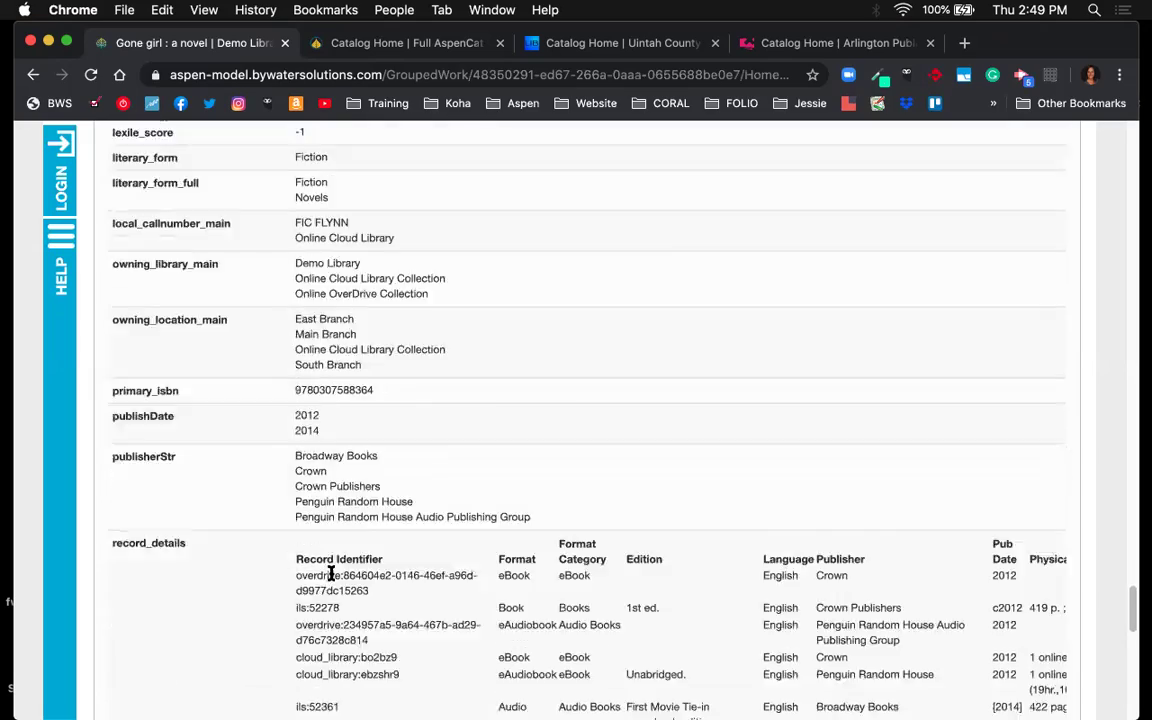
scroll(335, 574, down, 4)
Return to the Aspen Discovery catalog home page via the logo.
scroll(335, 574, up, 18)
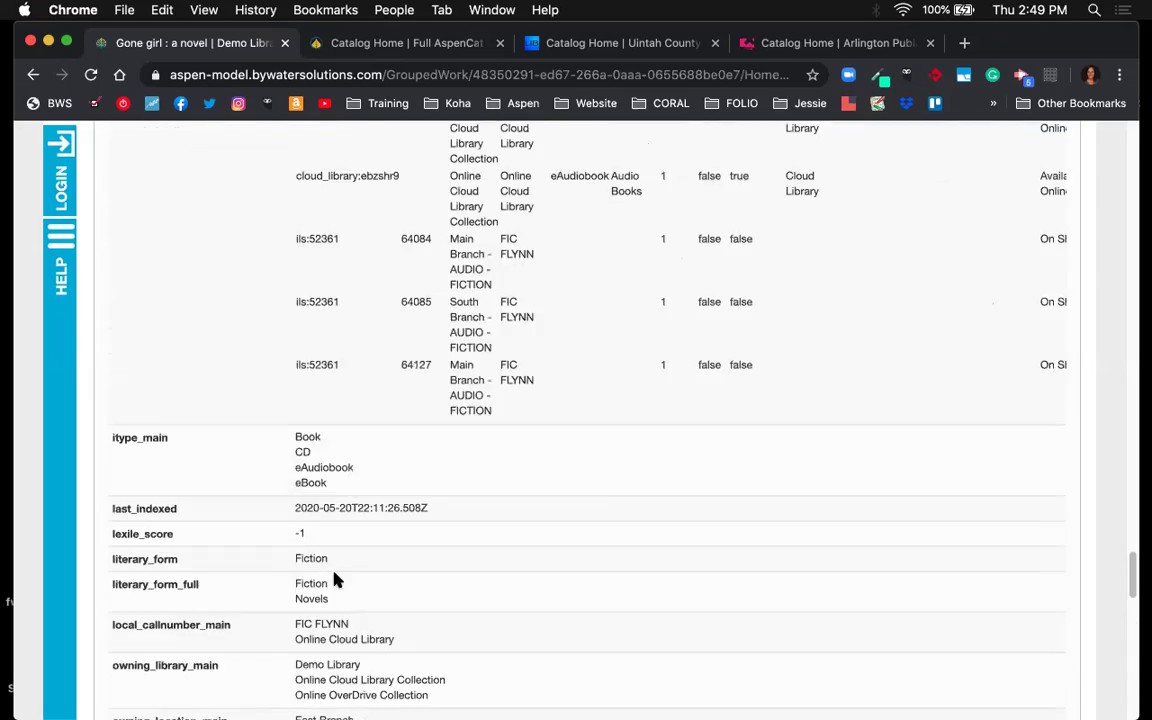
scroll(335, 572, up, 20)
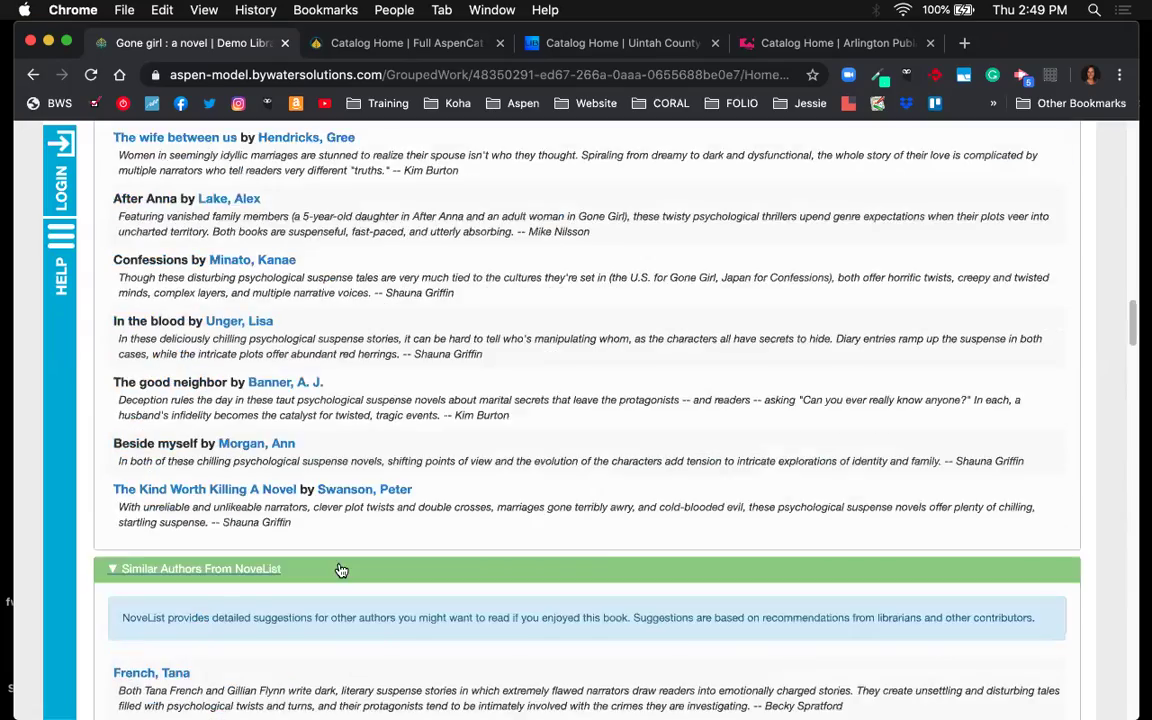
scroll(342, 562, up, 15)
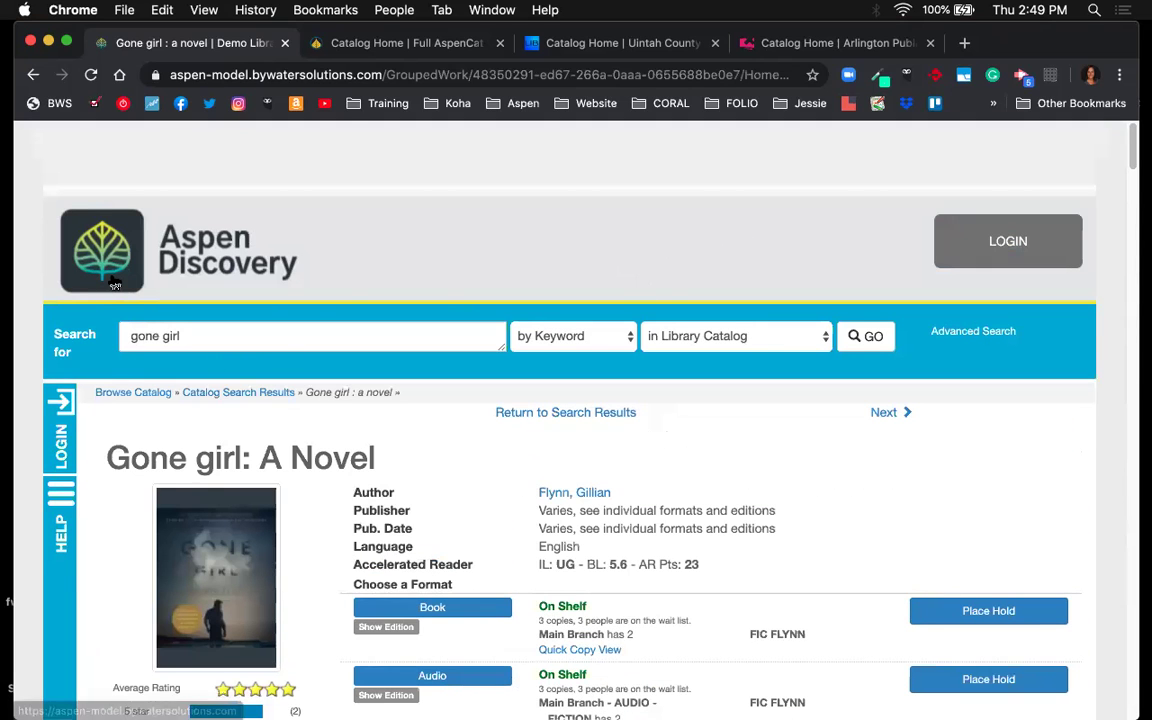
click(103, 252)
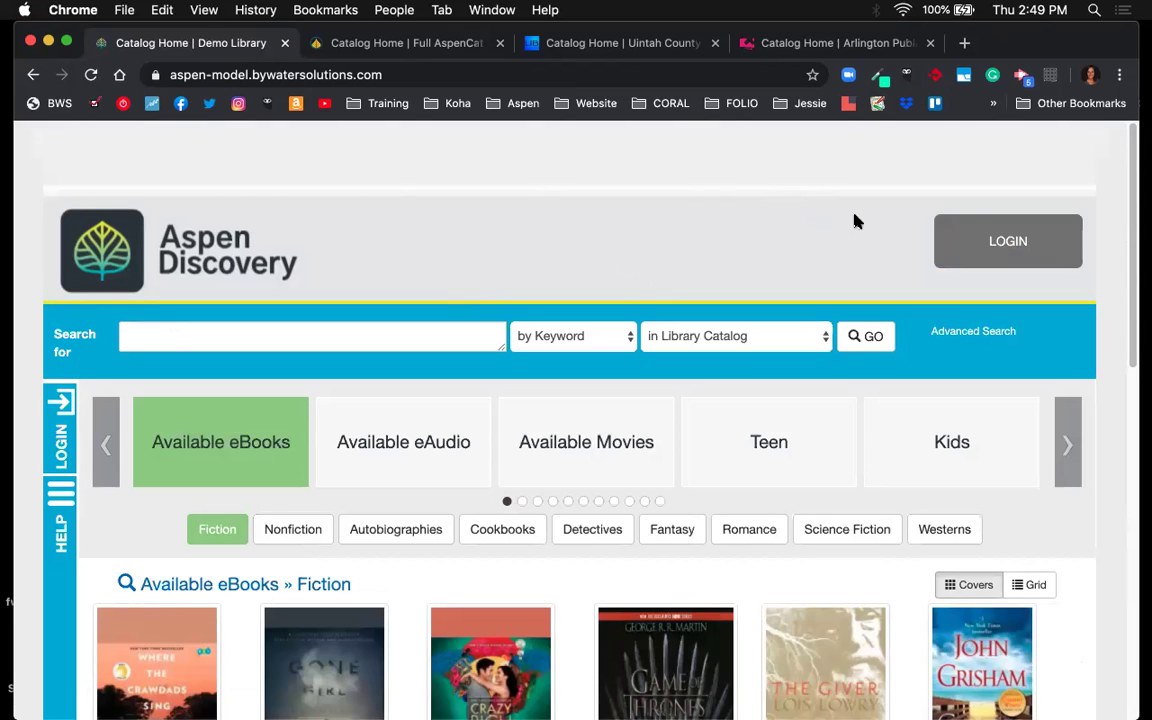
Open the Login dialog from the LOGIN button in the page header.
click(996, 246)
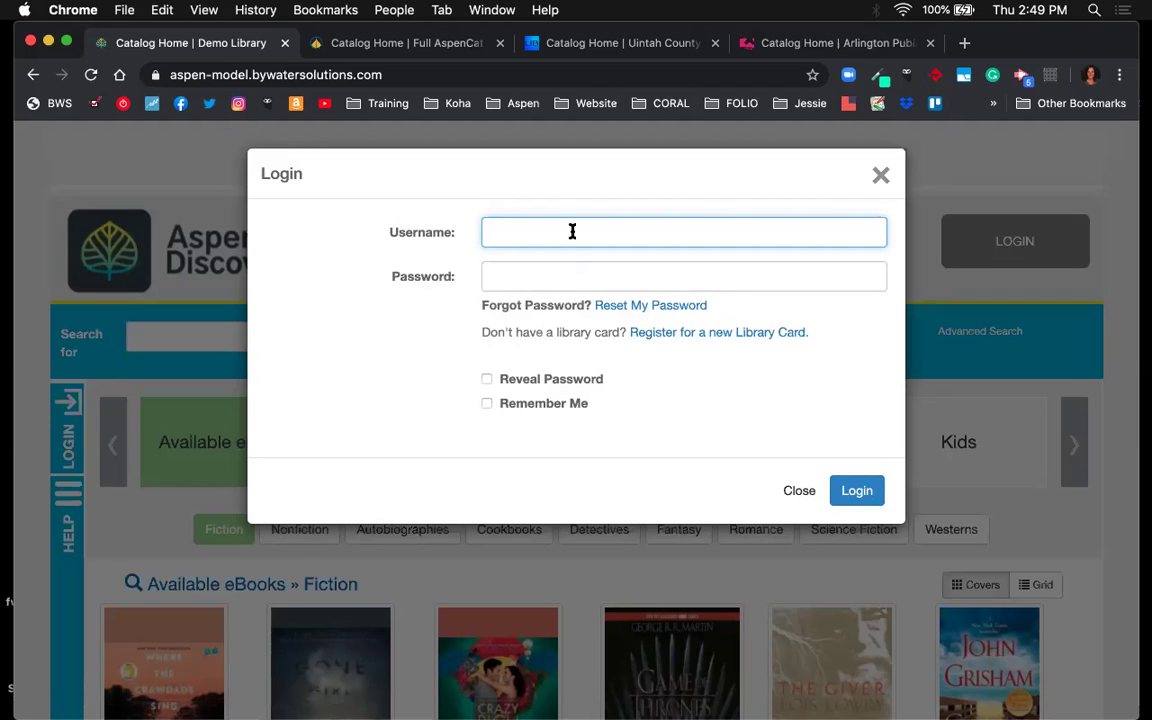
Log in with the patron's username and password and review the Account Summary.
text(tina)
key(Tab)
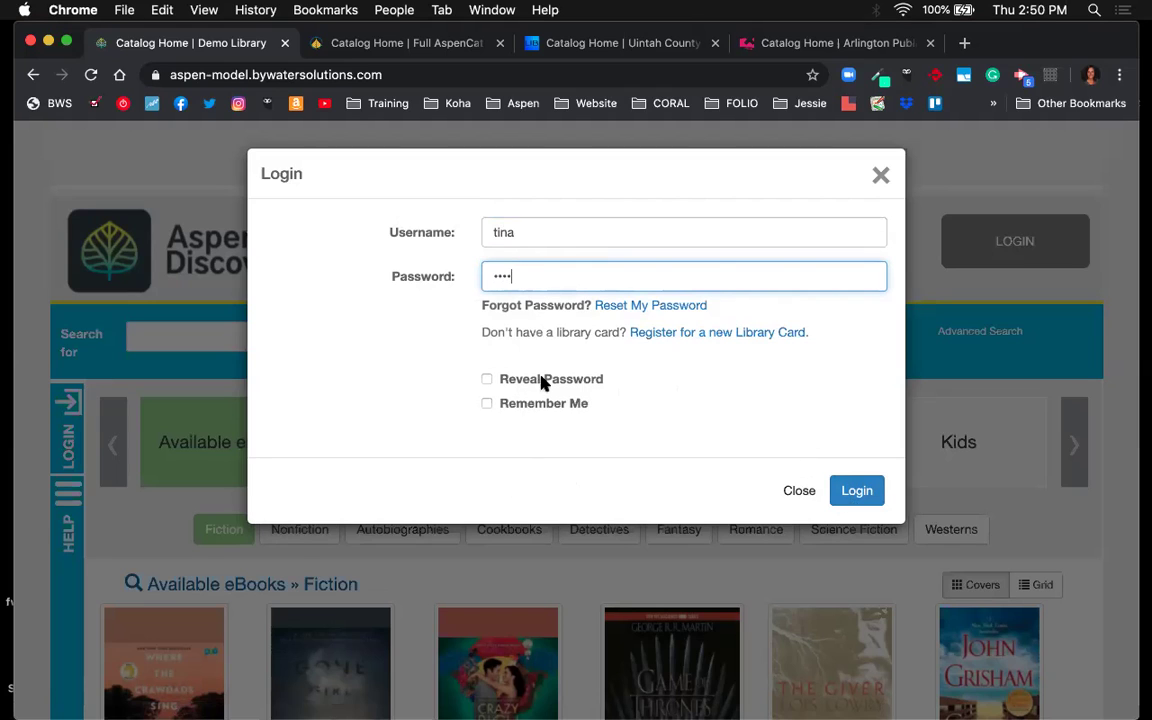
click(855, 488)
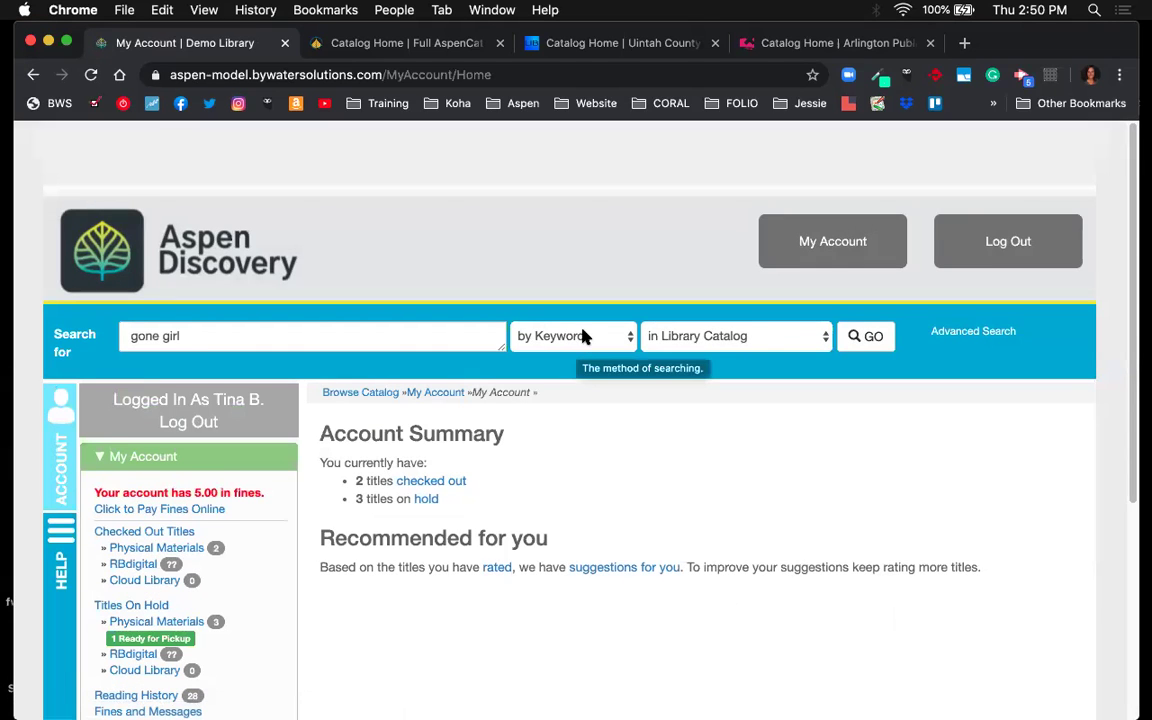
scroll(550, 500, down, 3)
scroll(548, 508, down, 3)
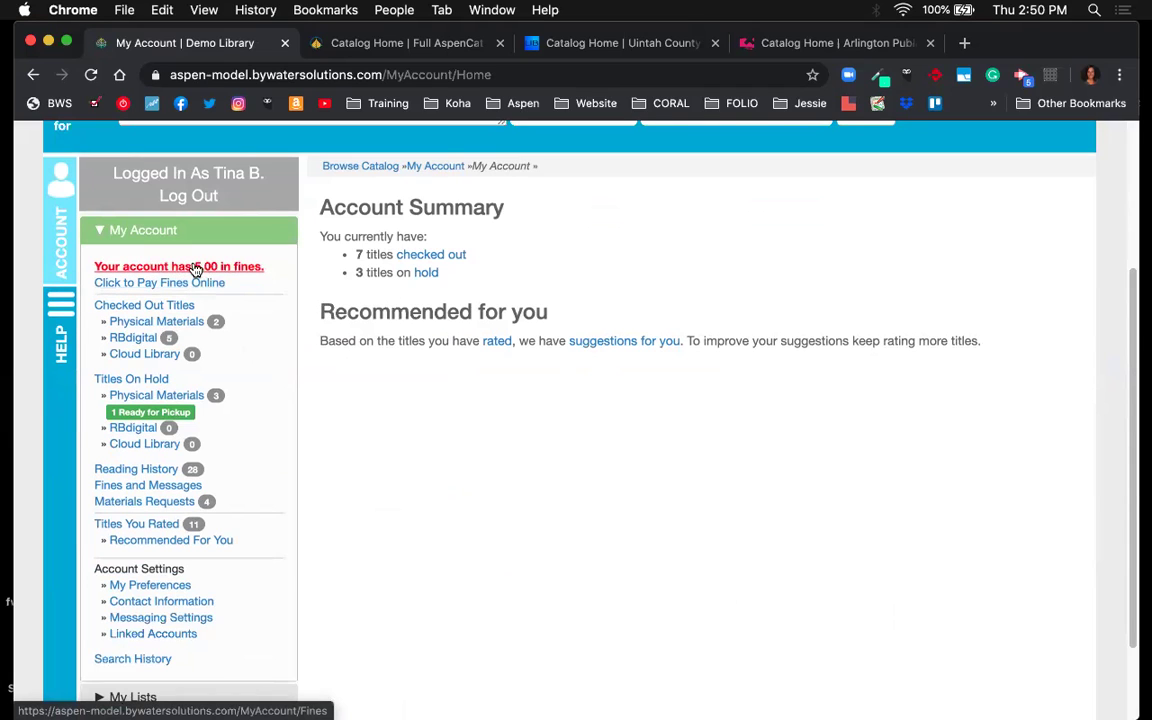
View the 5.00 fine details and PayPal payment options, then go to Checked Out Titles.
click(207, 268)
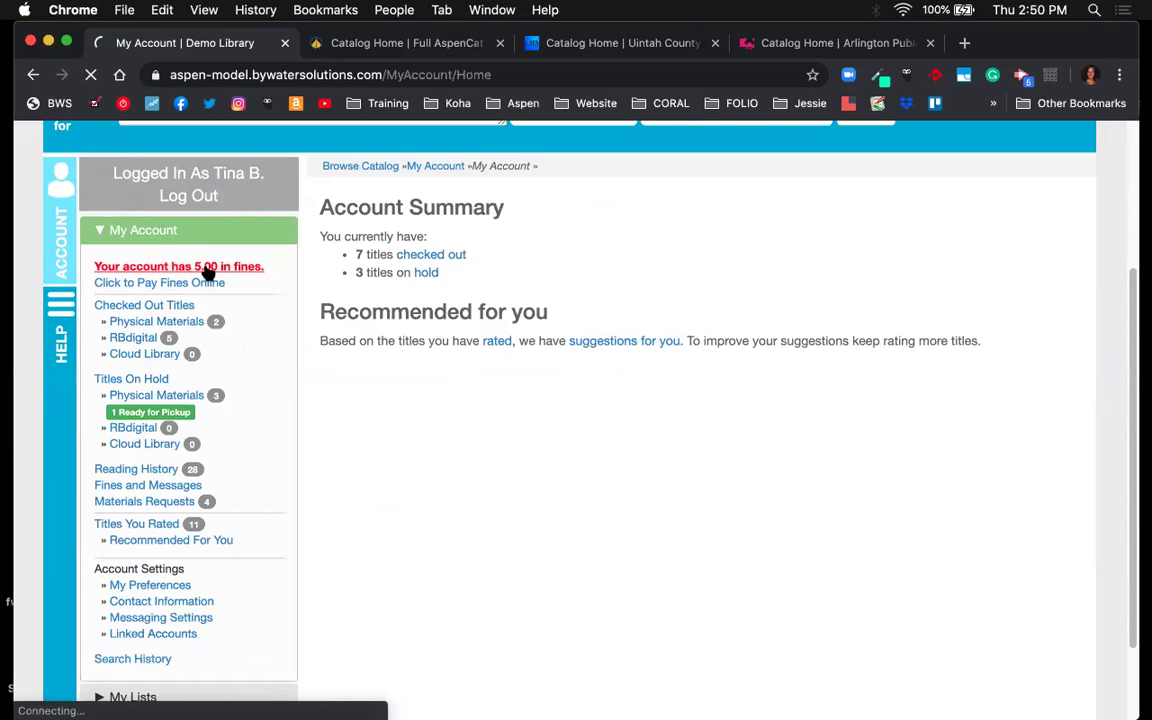
scroll(623, 375, down, 1)
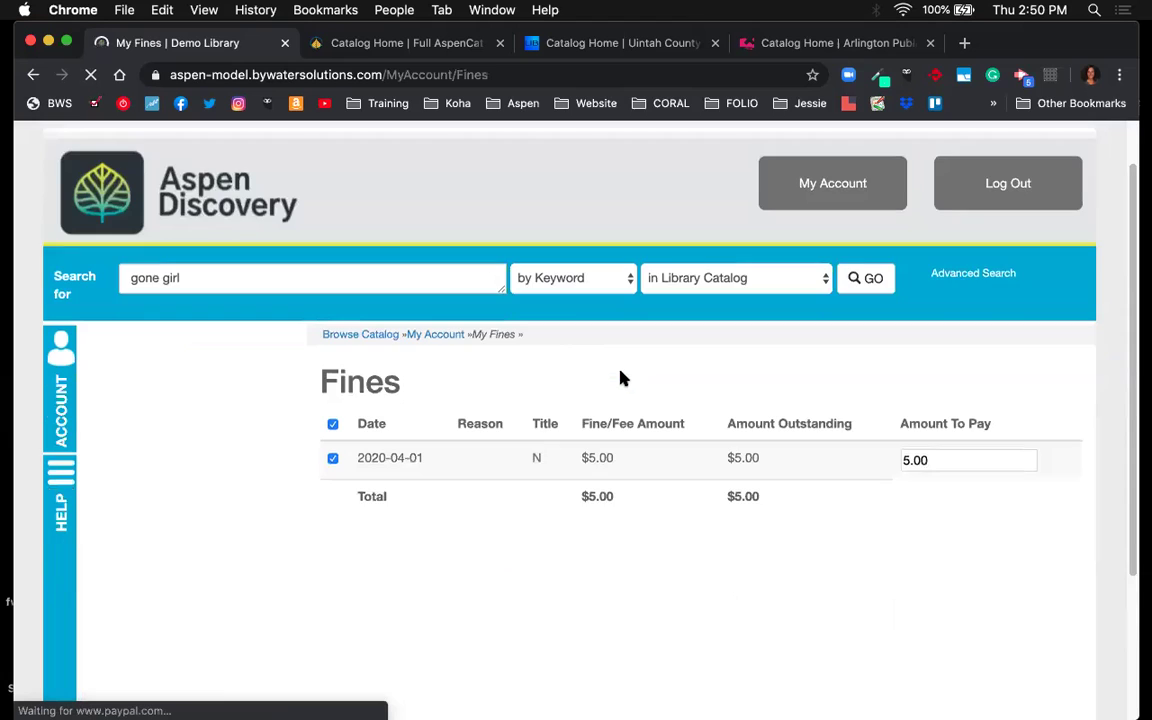
scroll(658, 404, down, 2)
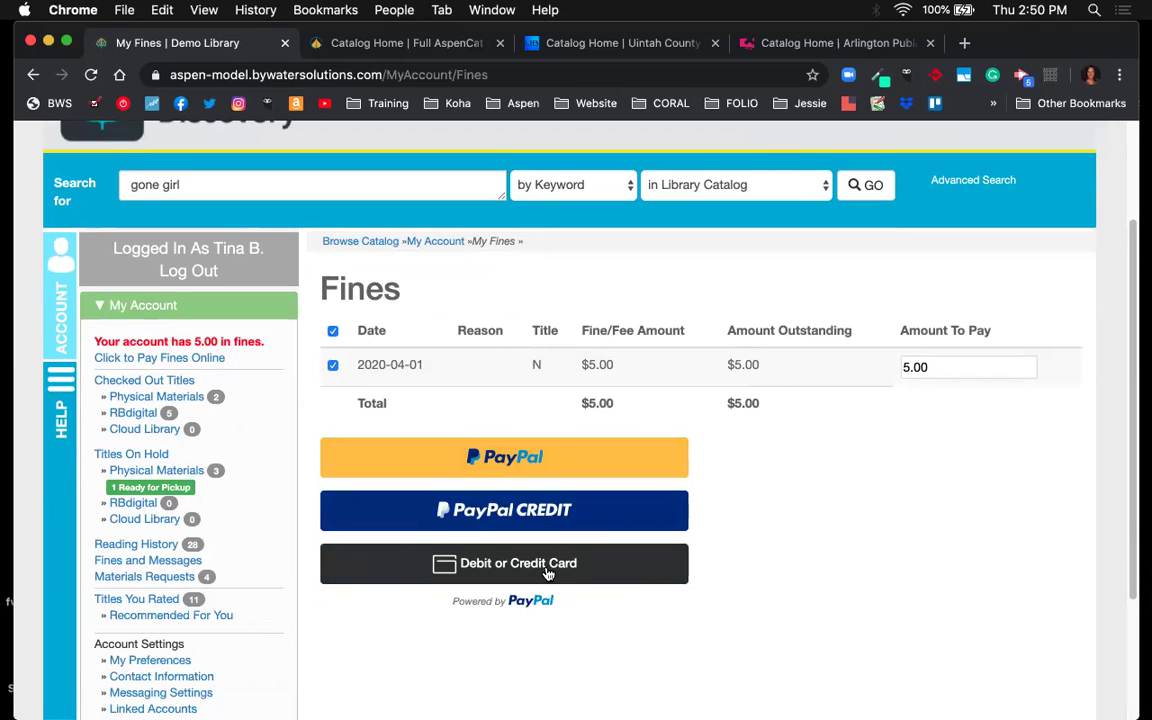
click(177, 383)
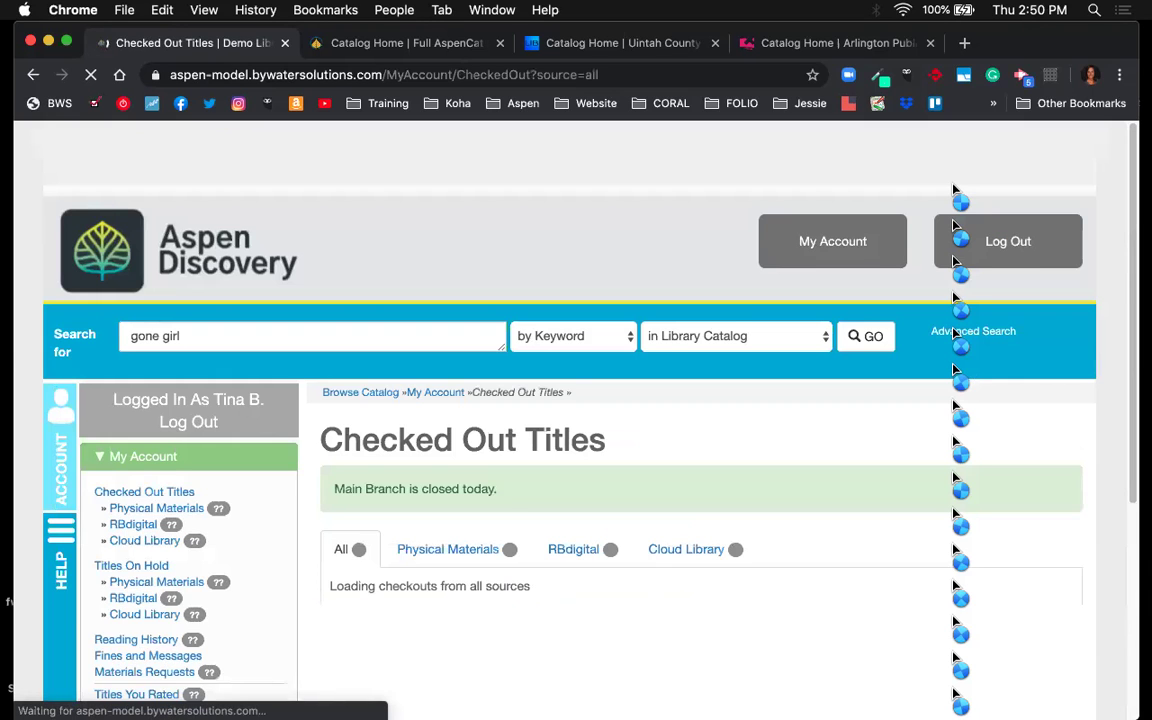
Filter checkouts to the Physical Materials tab, showing Pete the cat and Normal people.
scroll(946, 188, down, 1)
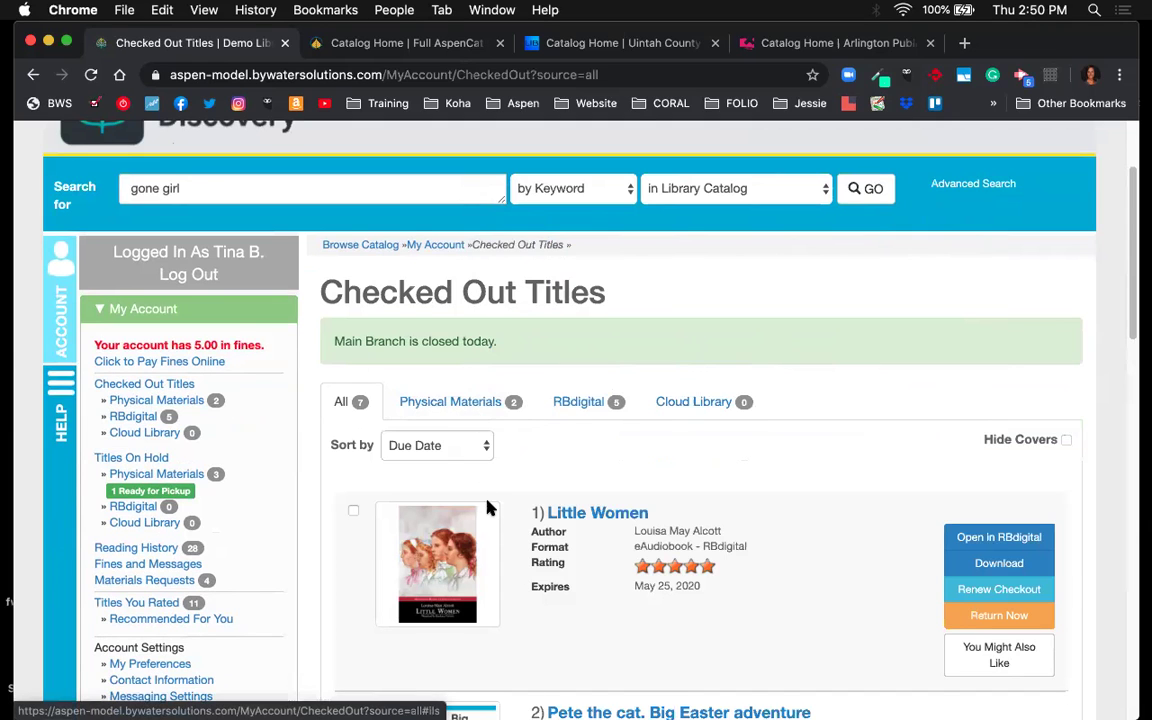
scroll(490, 510, down, 5)
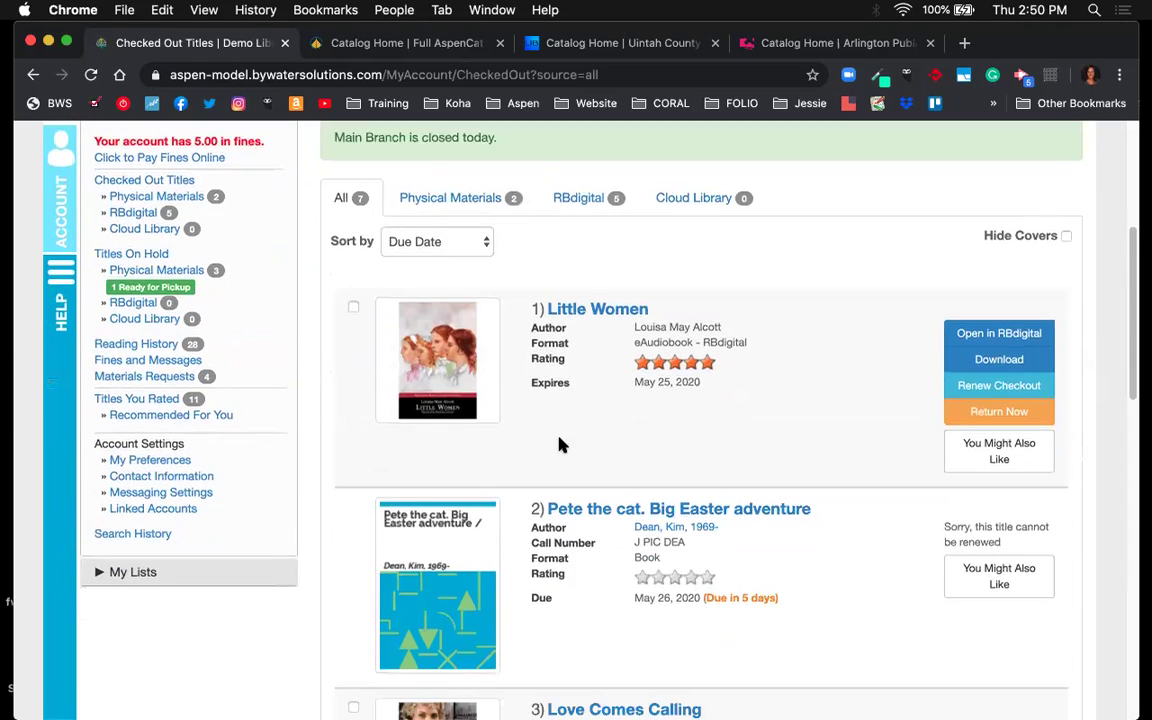
click(500, 197)
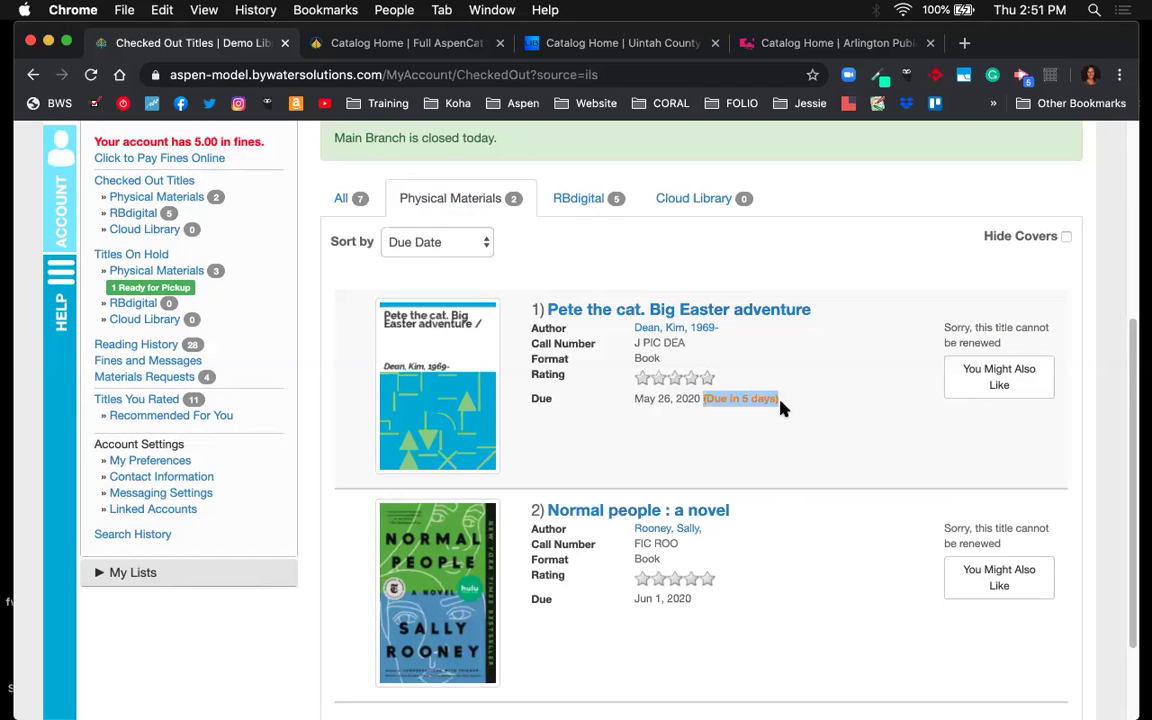
Switch to the RBdigital tab and browse its 5 renewable eAudiobook checkouts.
click(590, 206)
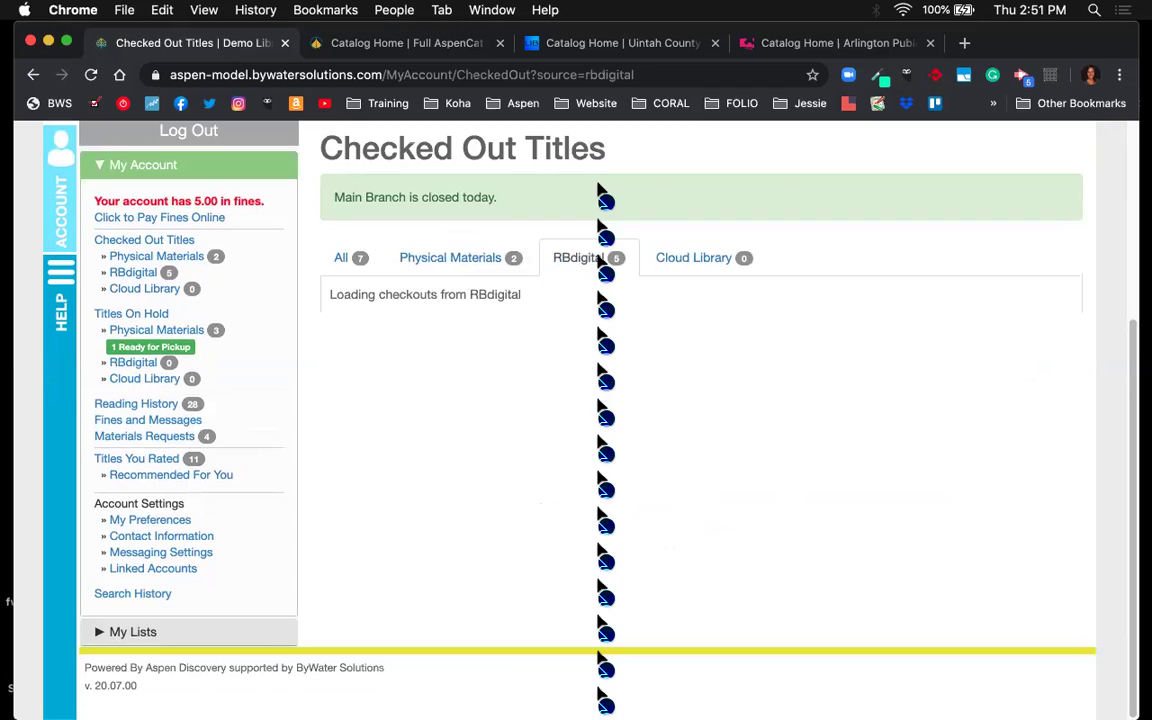
scroll(600, 348, down, 1)
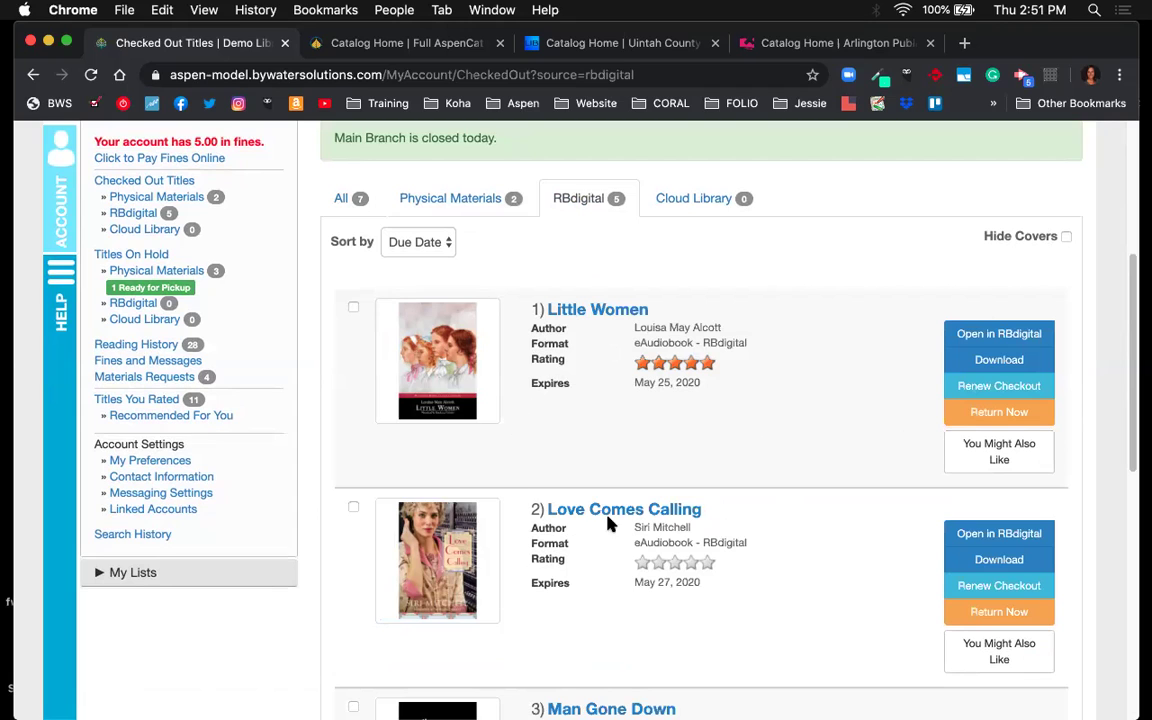
scroll(810, 455, down, 1)
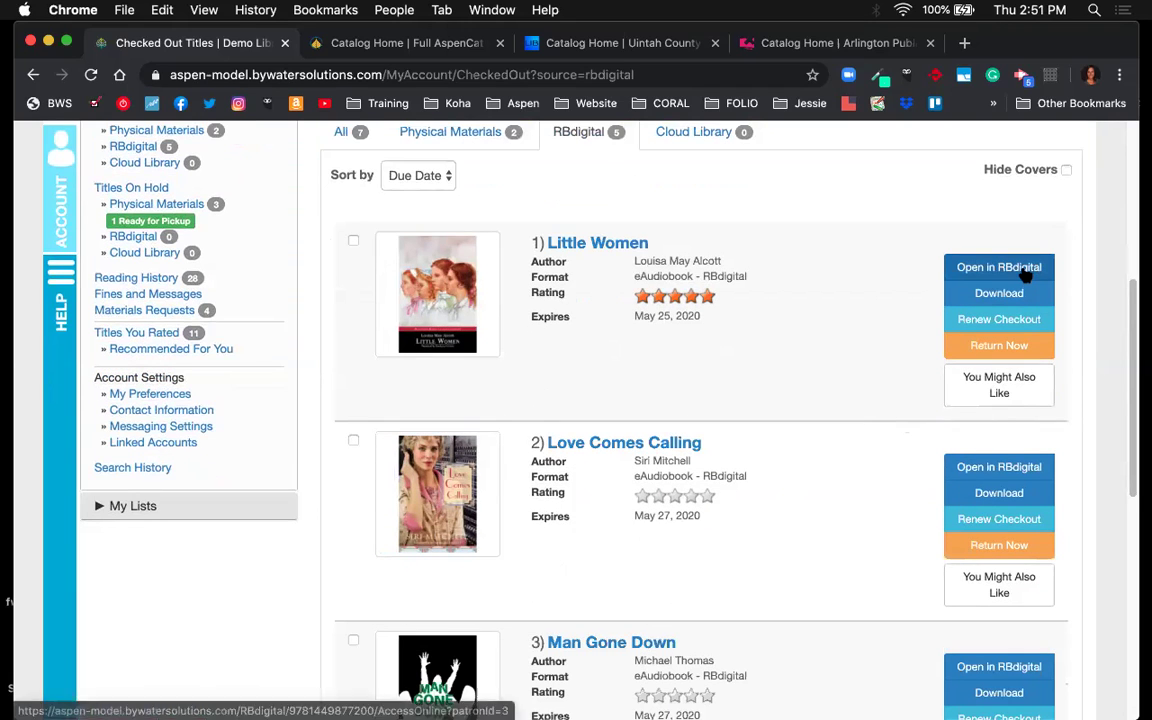
Return an RBdigital eAudiobook early and dismiss the success confirmation.
click(1001, 347)
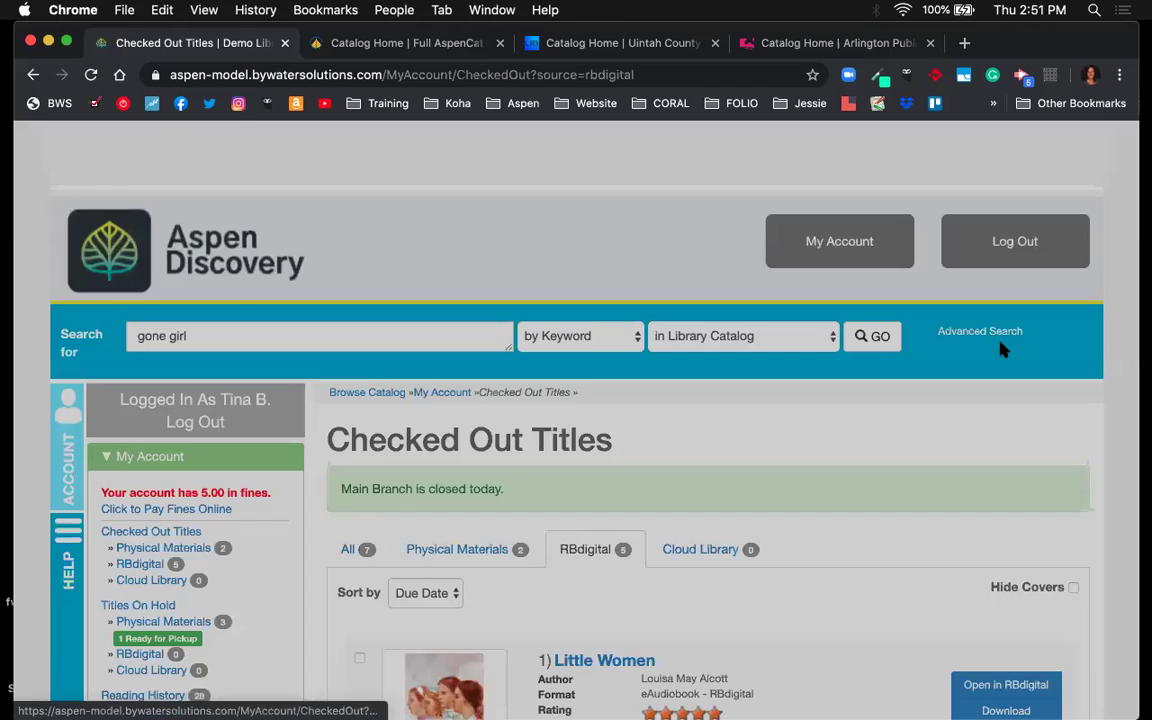
drag(270, 229, 450, 239)
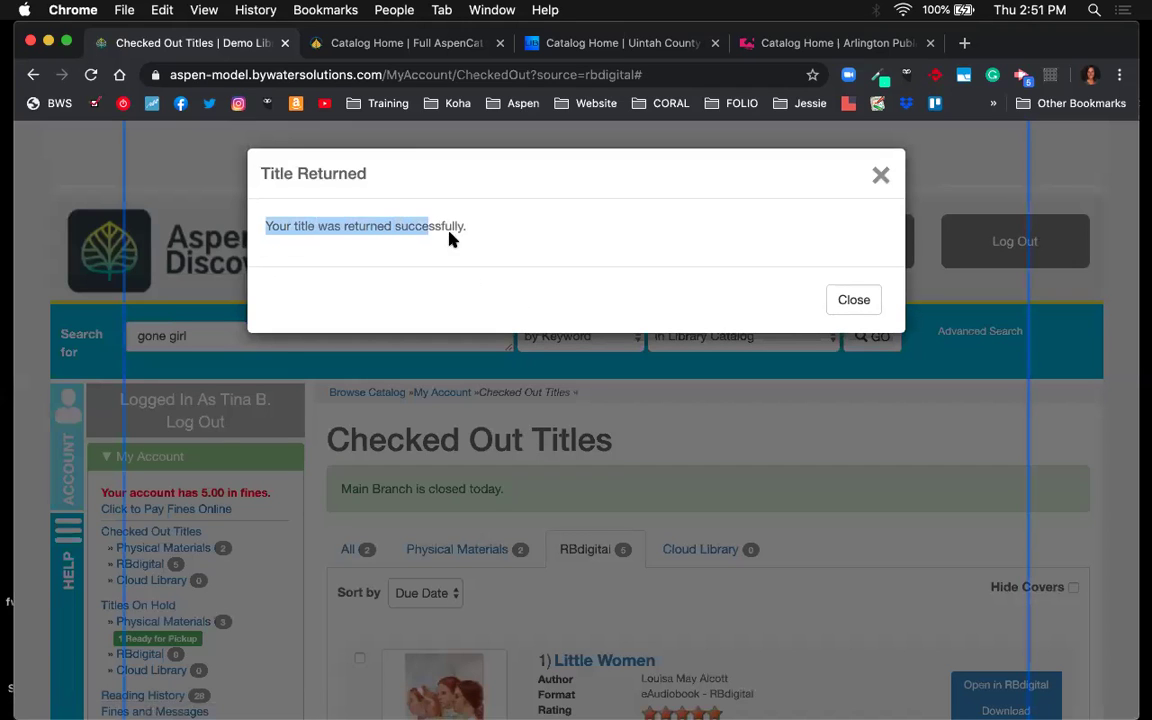
click(854, 300)
scroll(632, 468, down, 5)
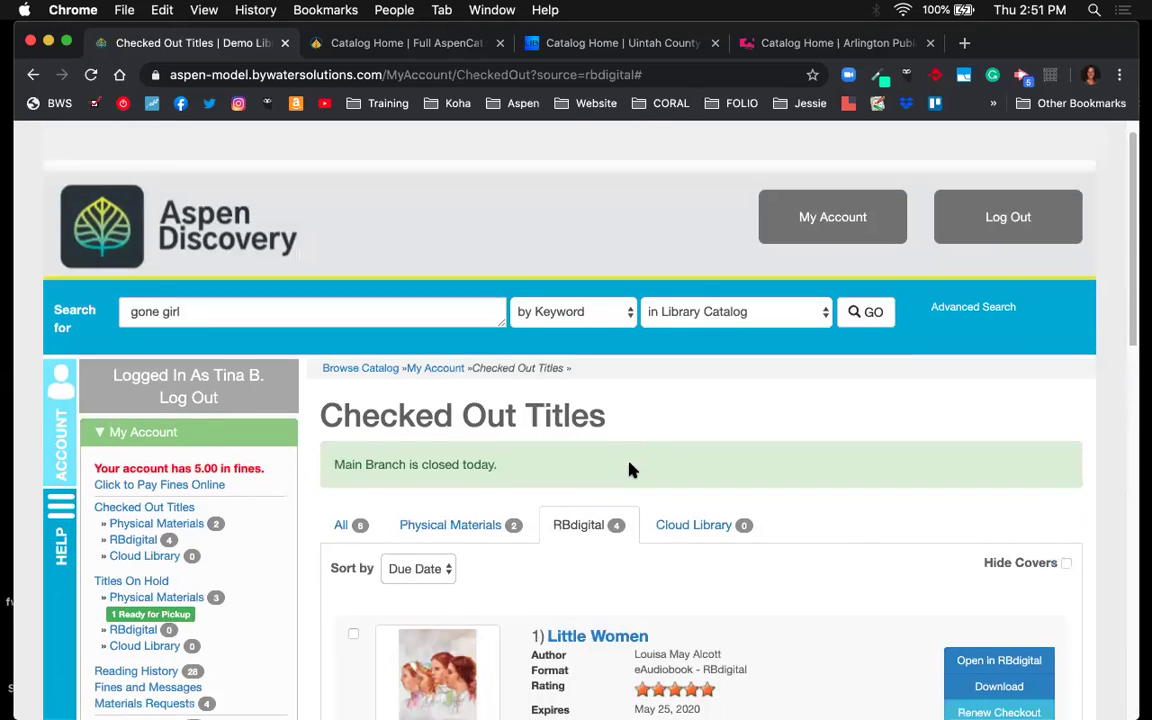
scroll(630, 469, down, 5)
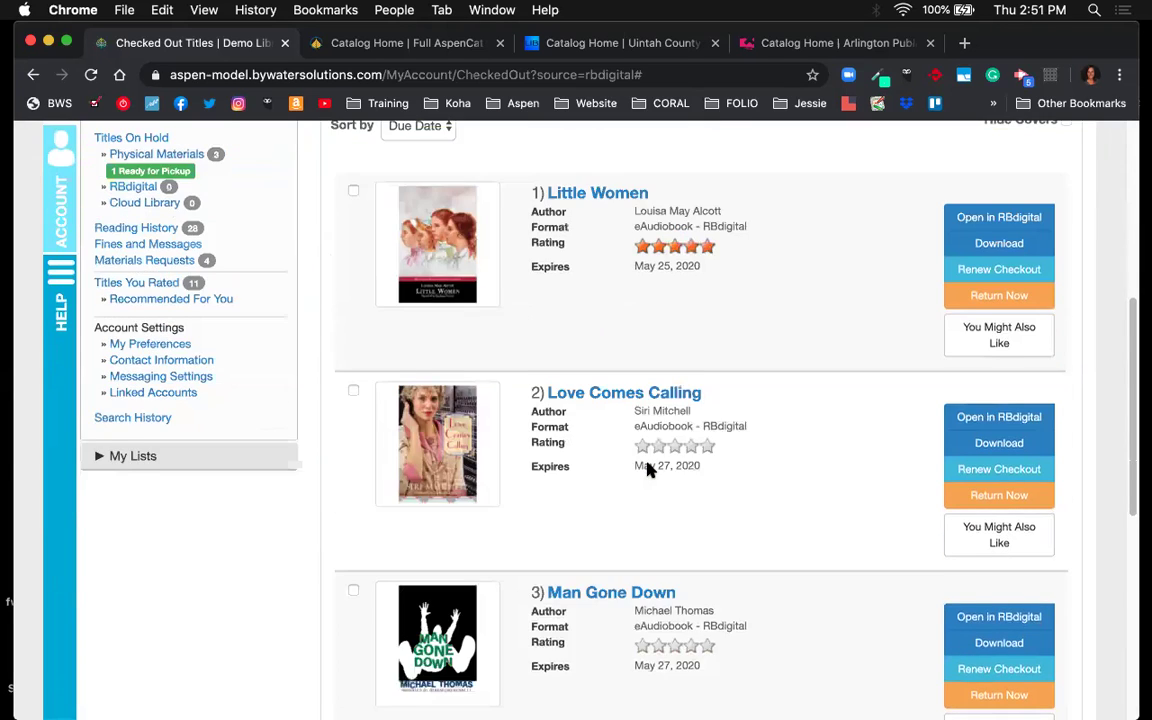
scroll(657, 469, down, 2)
scroll(658, 466, down, 2)
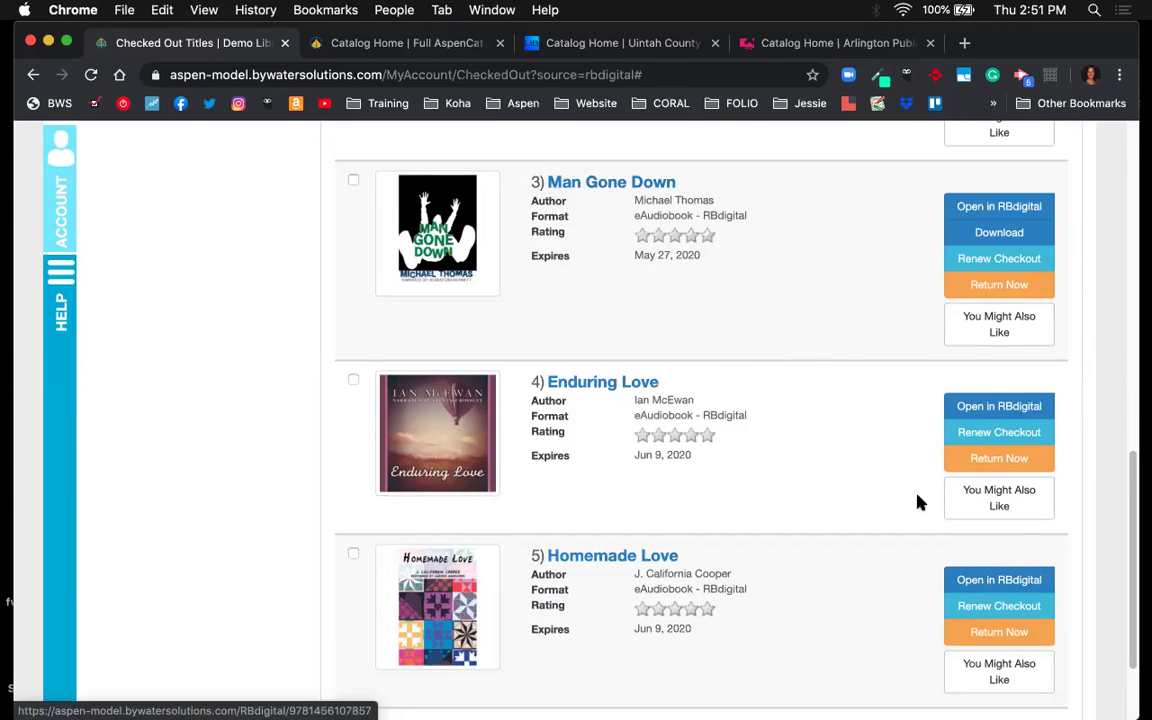
Open another checked-out title in RBdigital, then view the empty Cloud Library checkouts.
click(1003, 584)
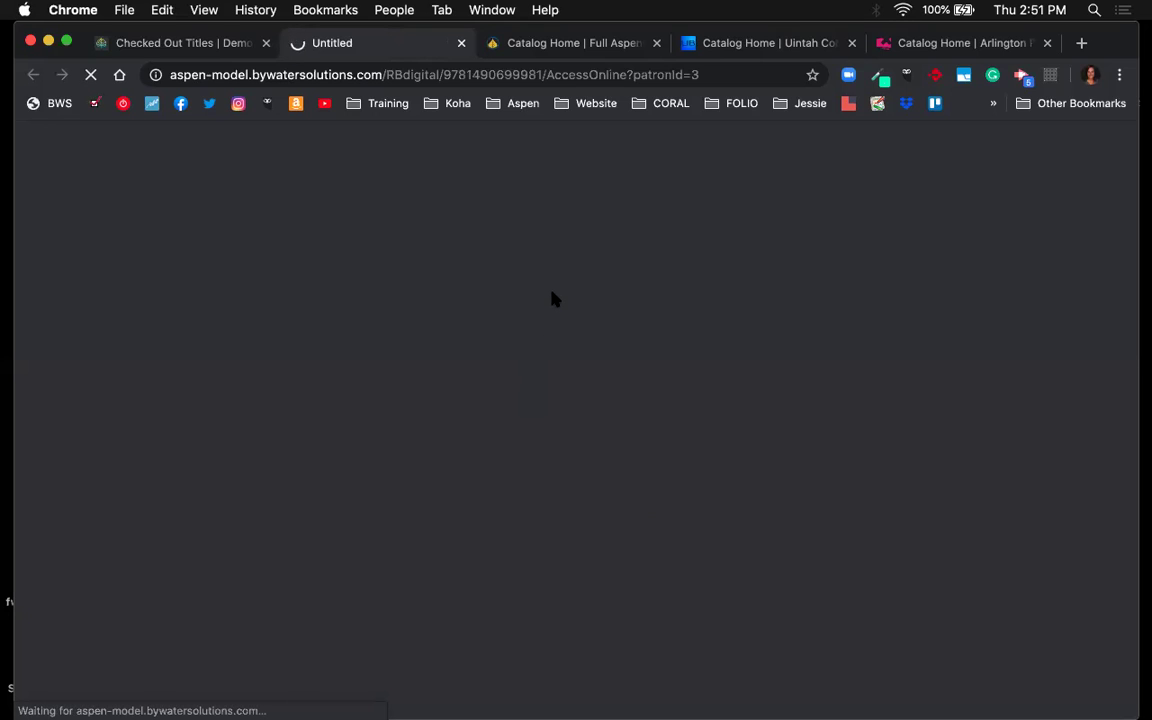
click(189, 46)
scroll(705, 430, up, 10)
click(692, 470)
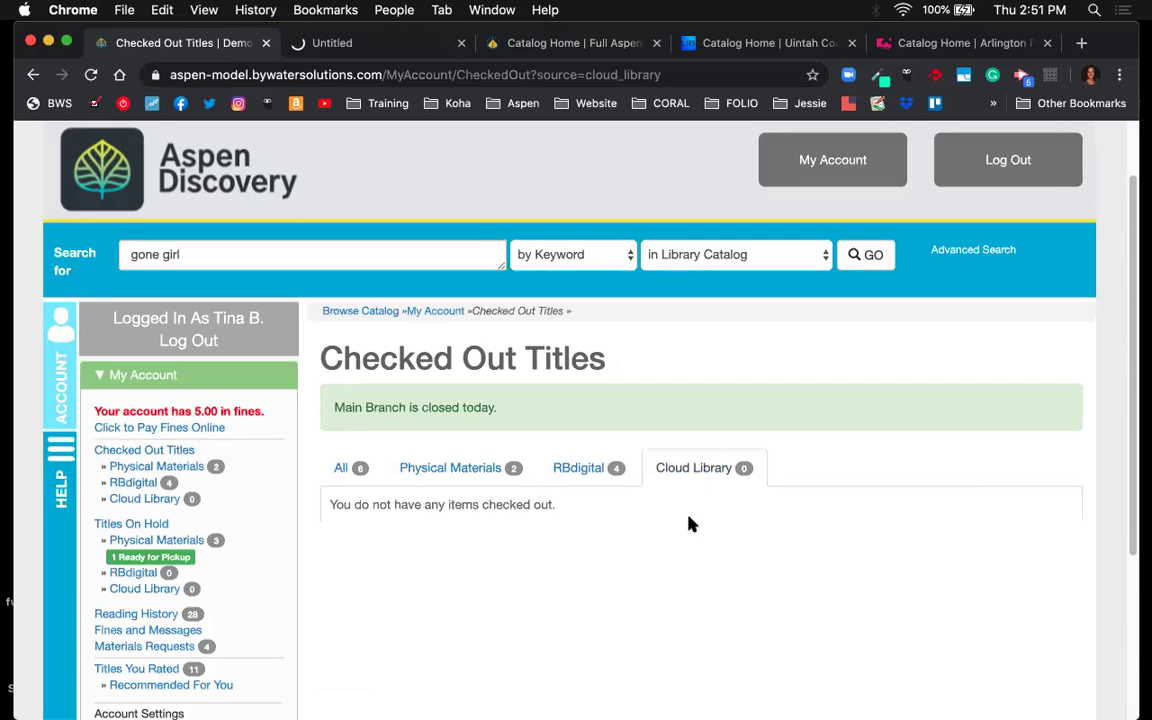
scroll(689, 523, down, 3)
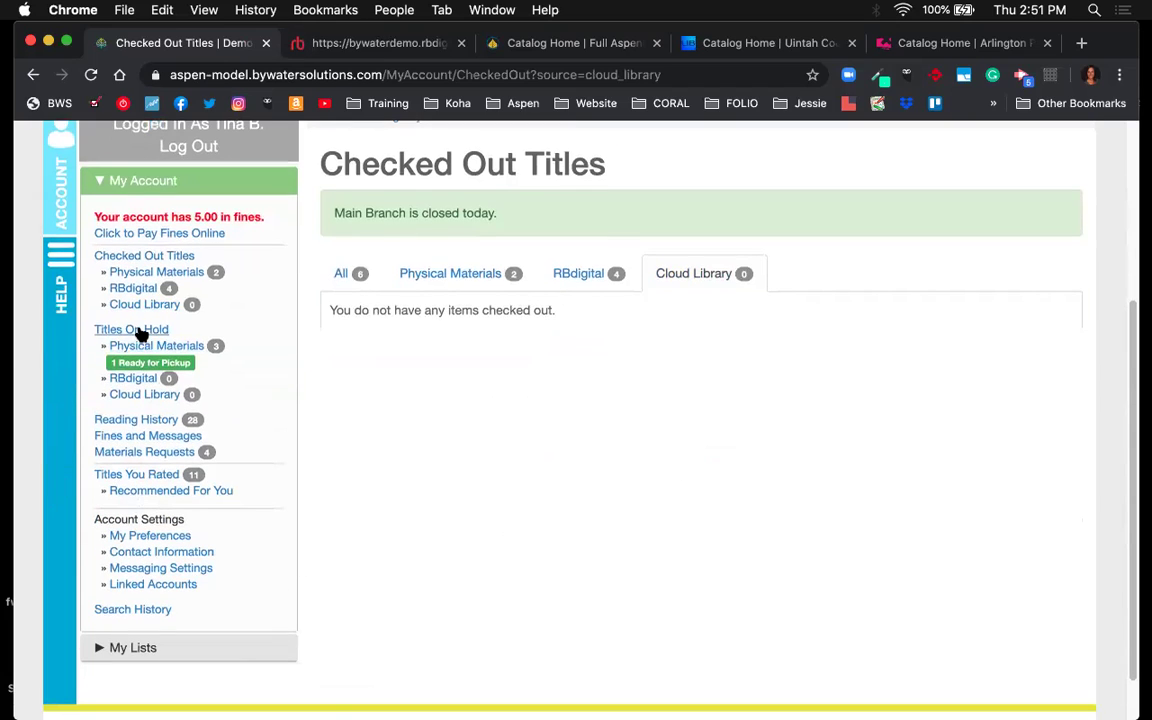
Show Physical Materials holds, with Preserved flowers ready for pickup by May 26, 2020.
click(139, 330)
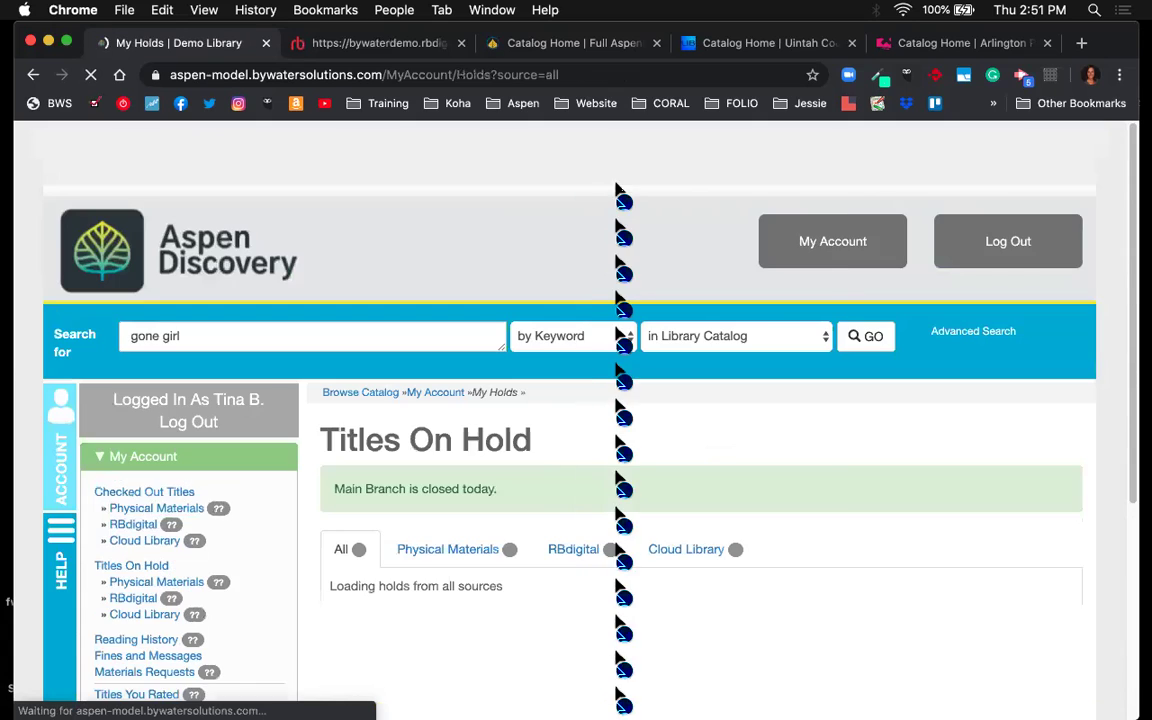
scroll(838, 400, down, 5)
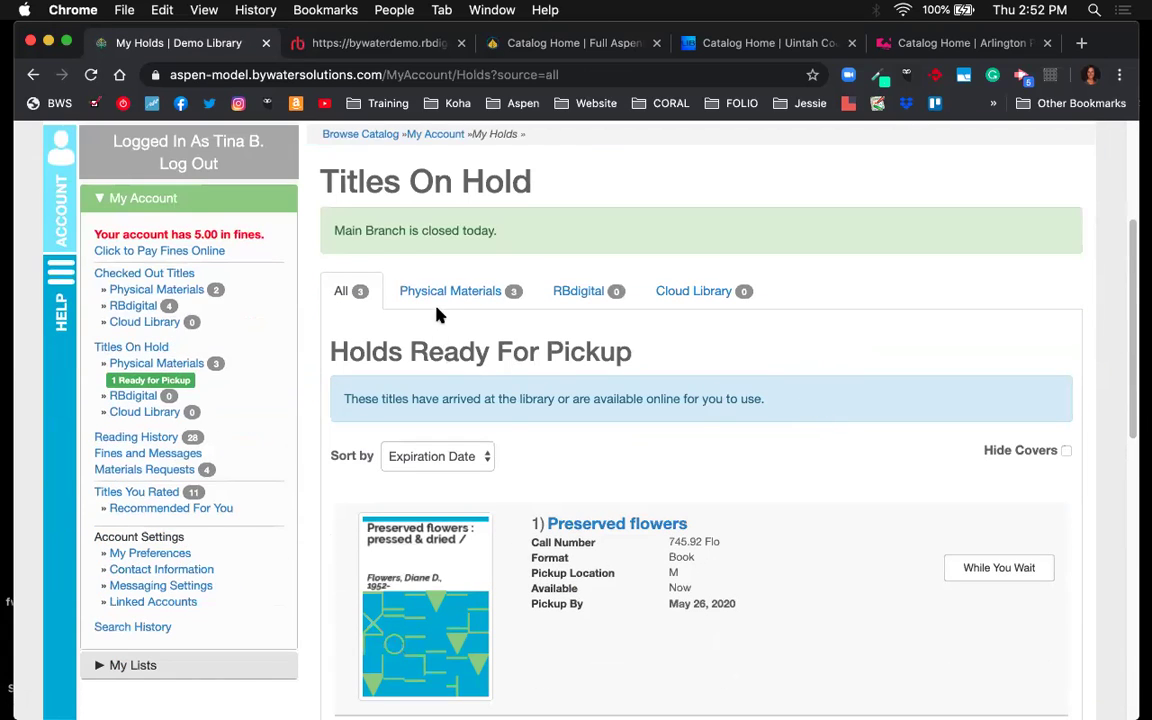
click(452, 291)
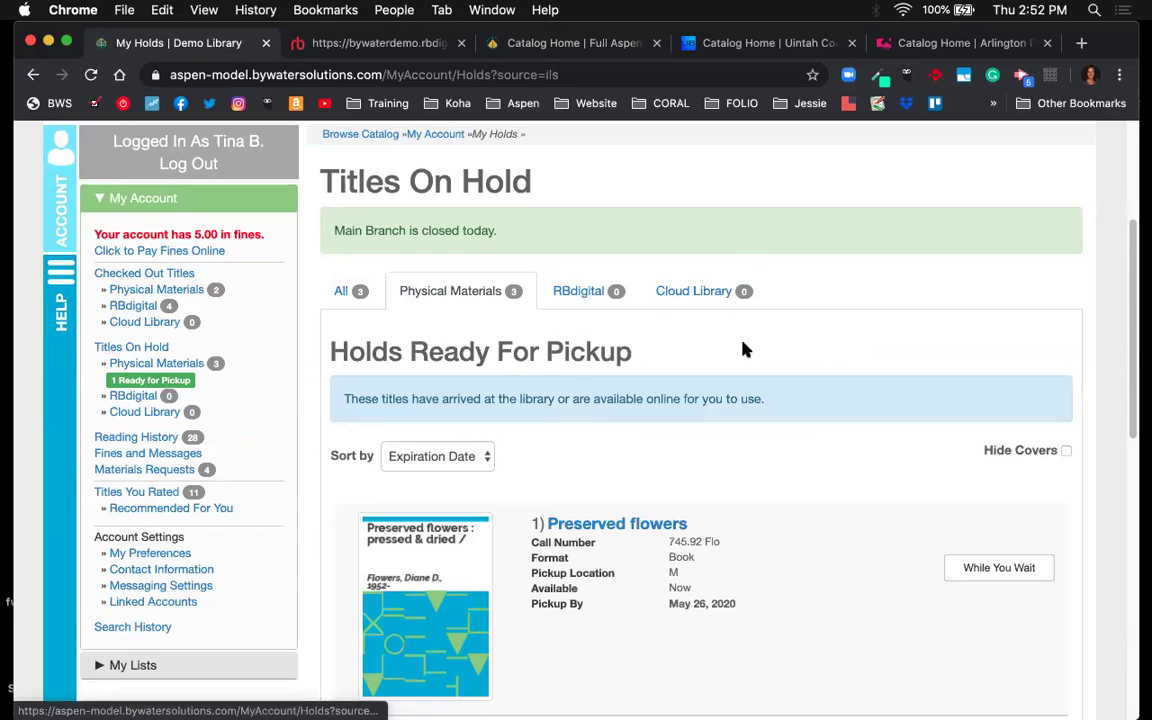
scroll(745, 365, down, 1)
scroll(712, 425, down, 2)
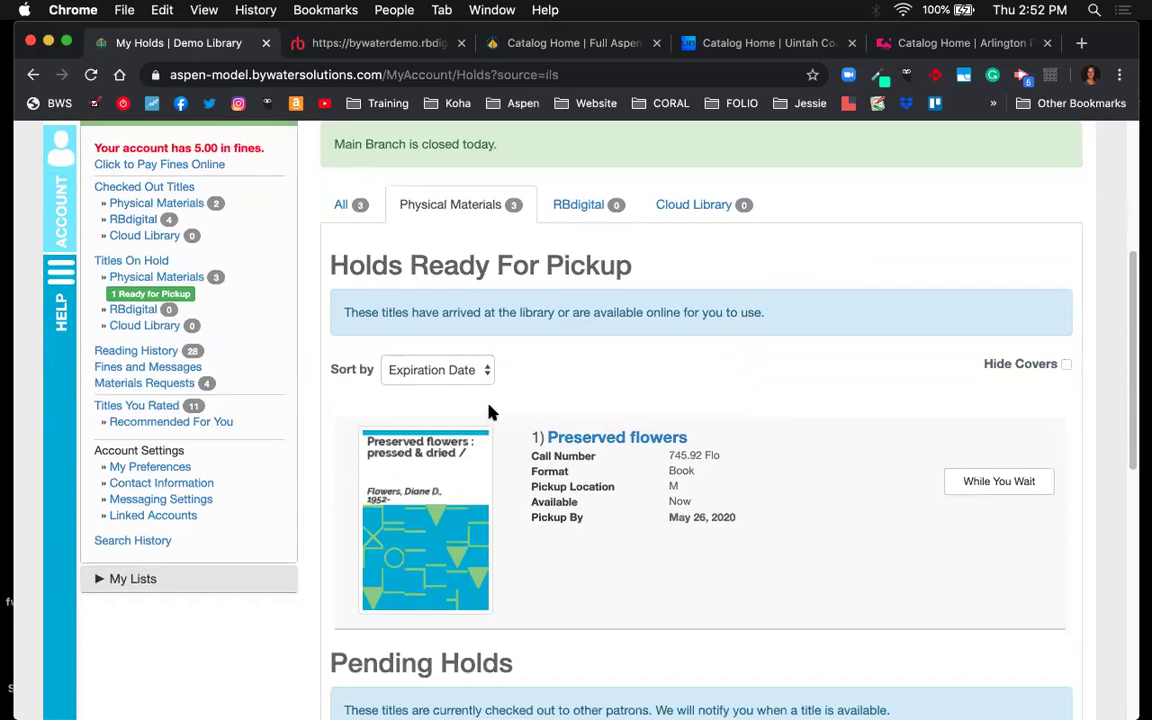
scroll(538, 462, down, 3)
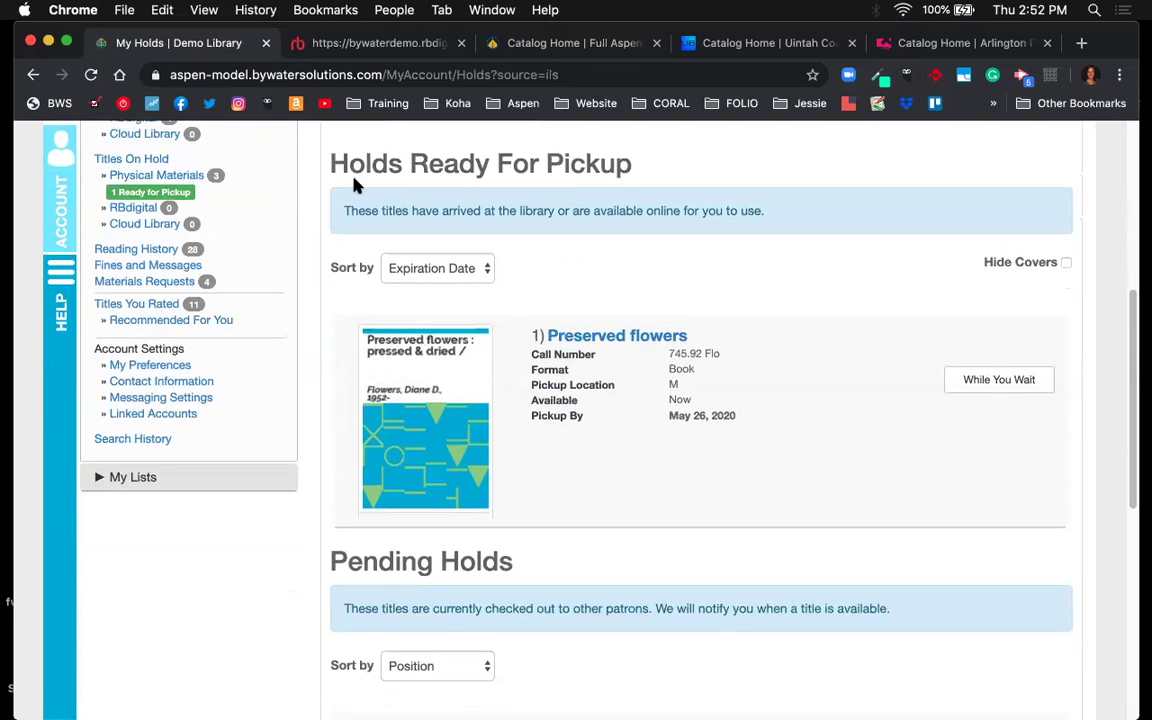
drag(327, 166, 632, 165)
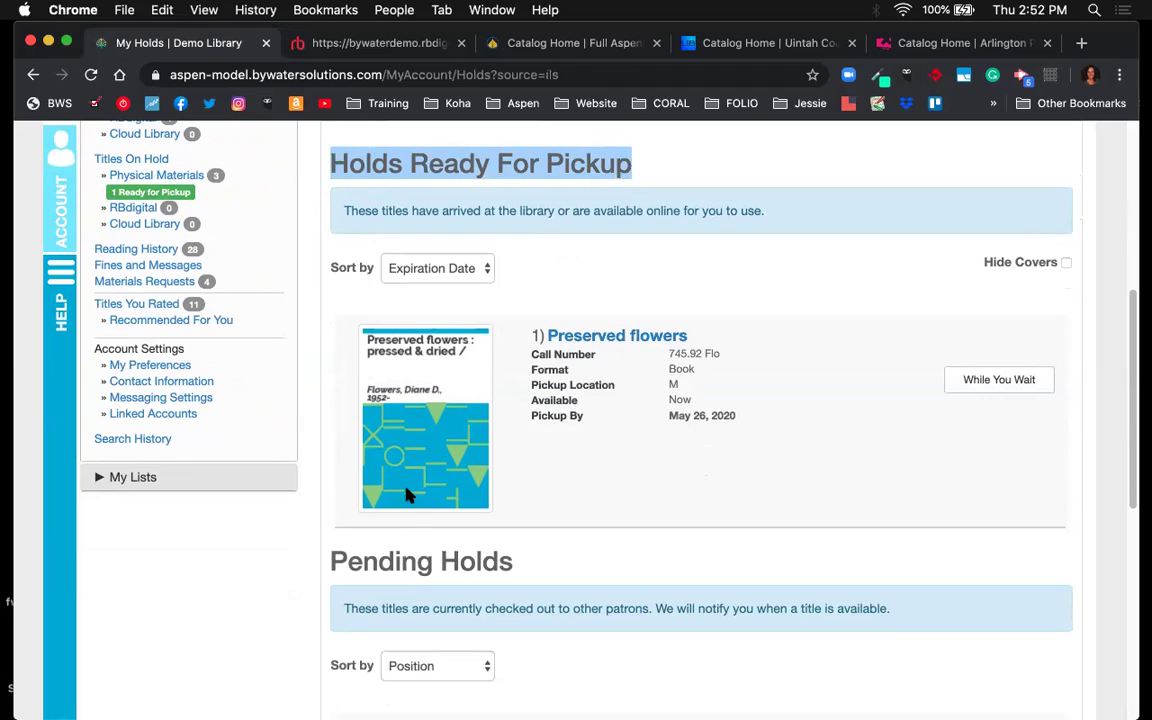
click(1004, 389)
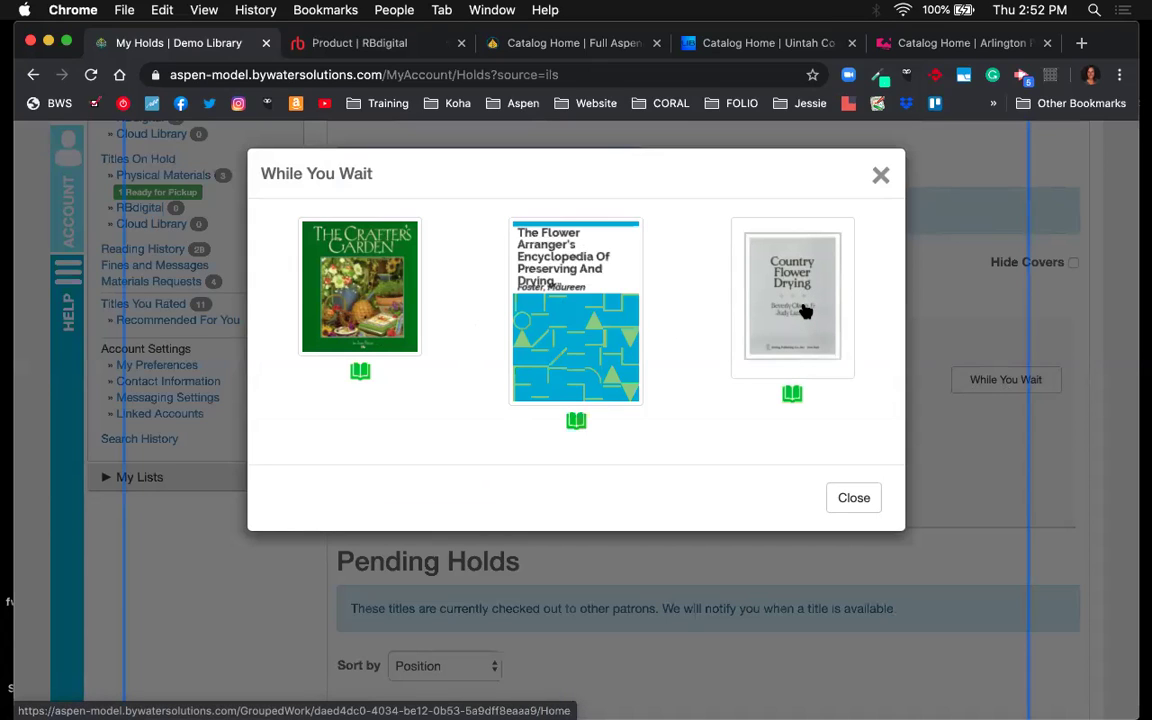
click(882, 176)
scroll(872, 470, down, 5)
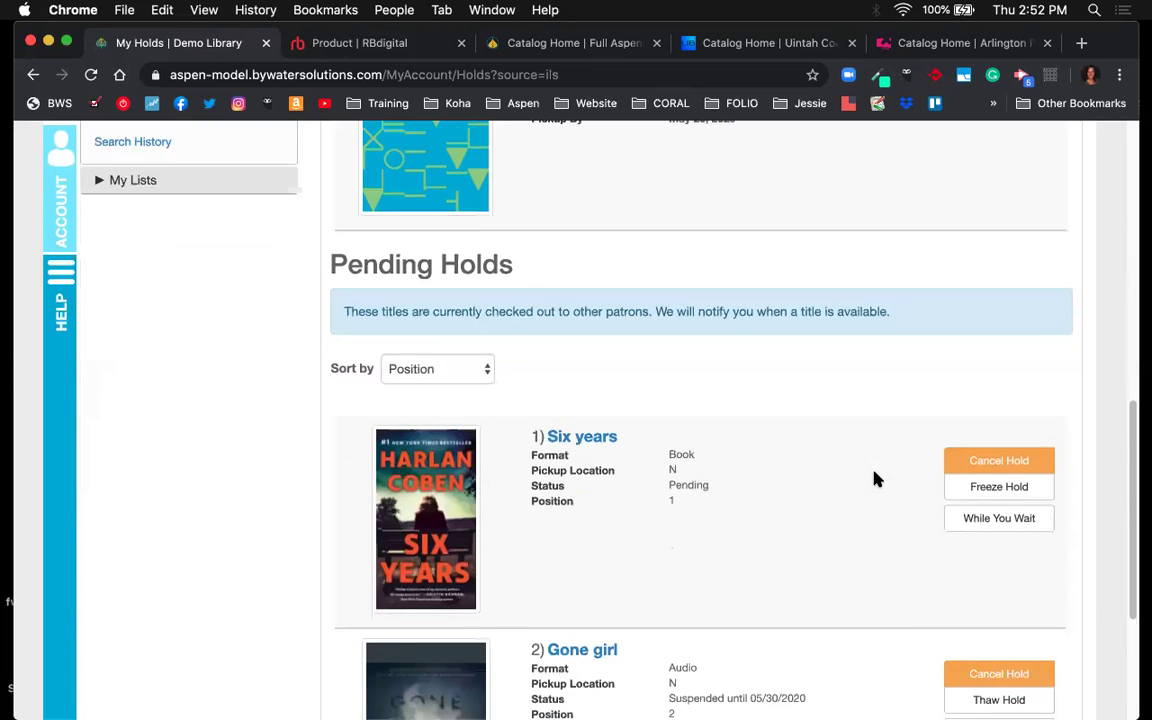
Cancel and confirm the Gone girl hold, leaving Six years alone pending.
scroll(874, 480, down, 2)
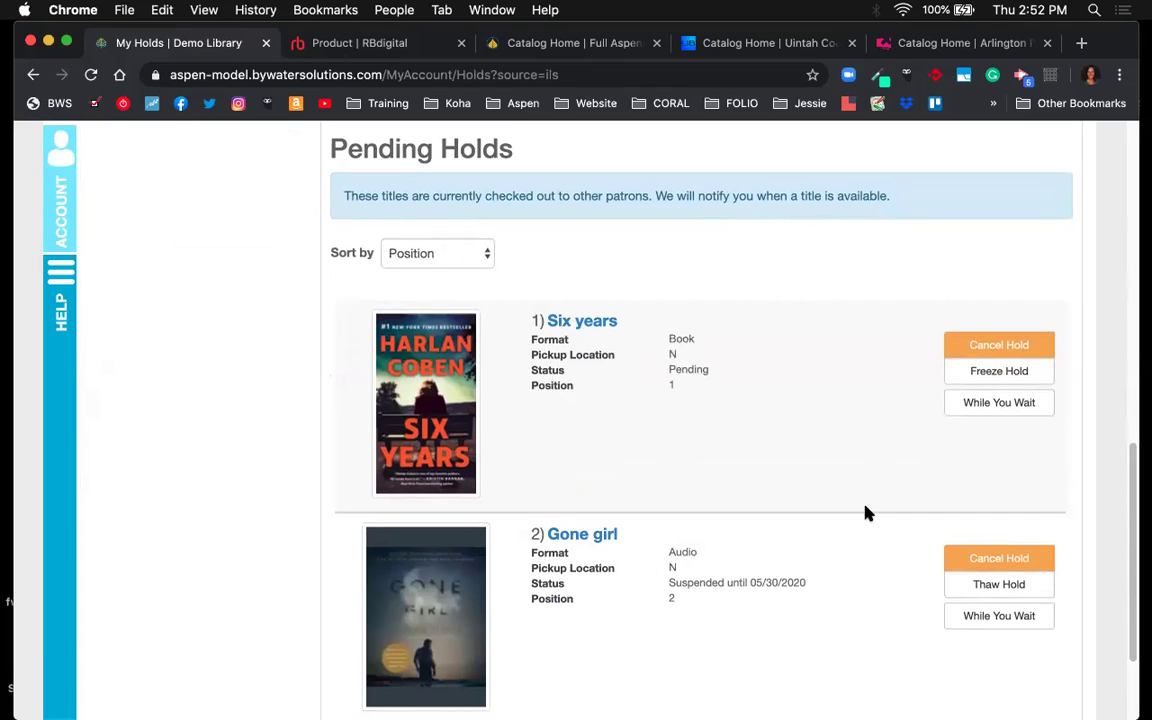
scroll(868, 513, down, 1)
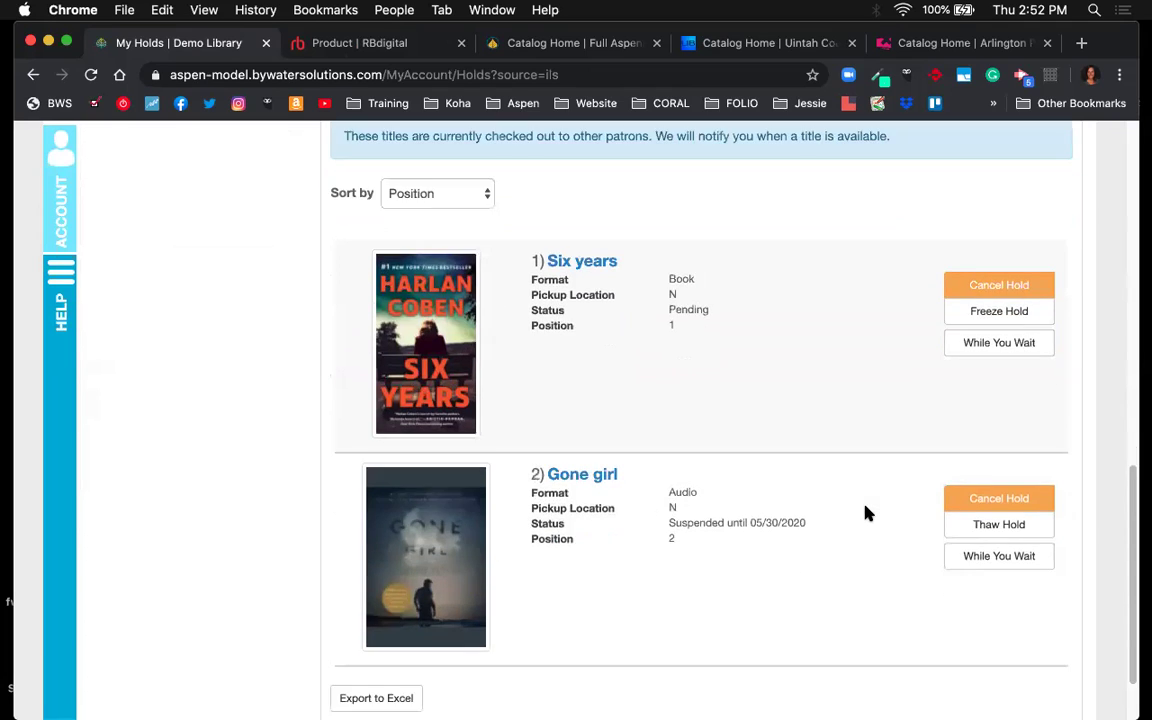
scroll(867, 500, down, 2)
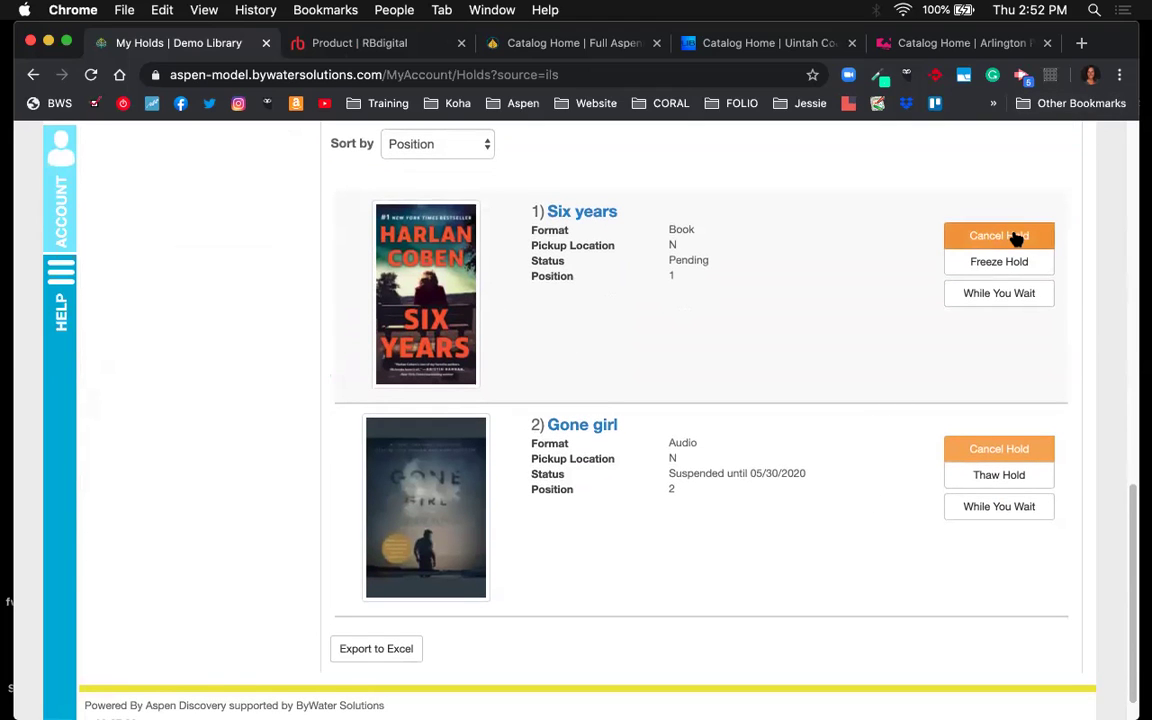
click(966, 449)
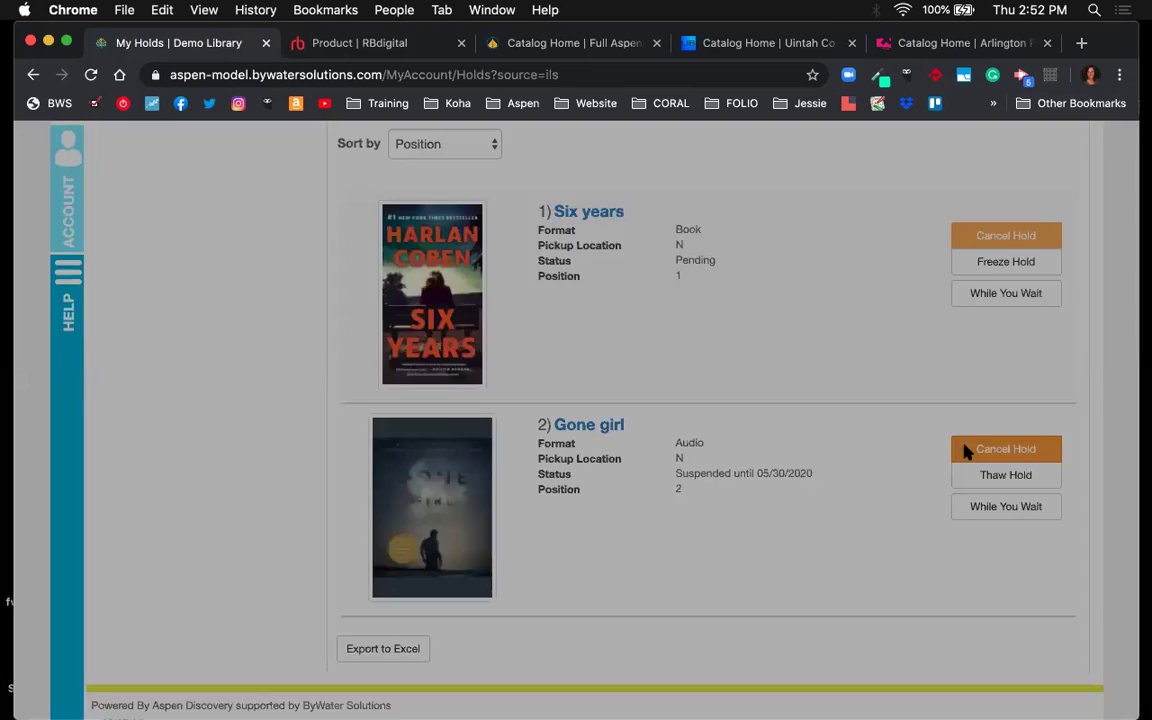
click(818, 300)
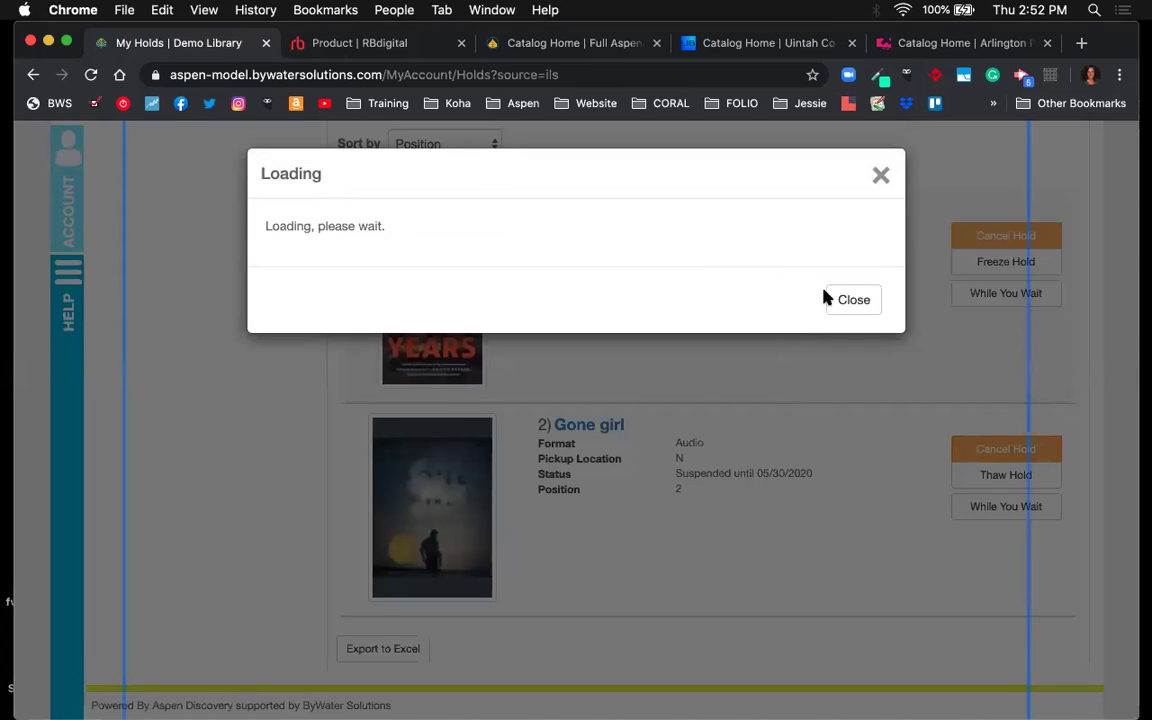
click(855, 348)
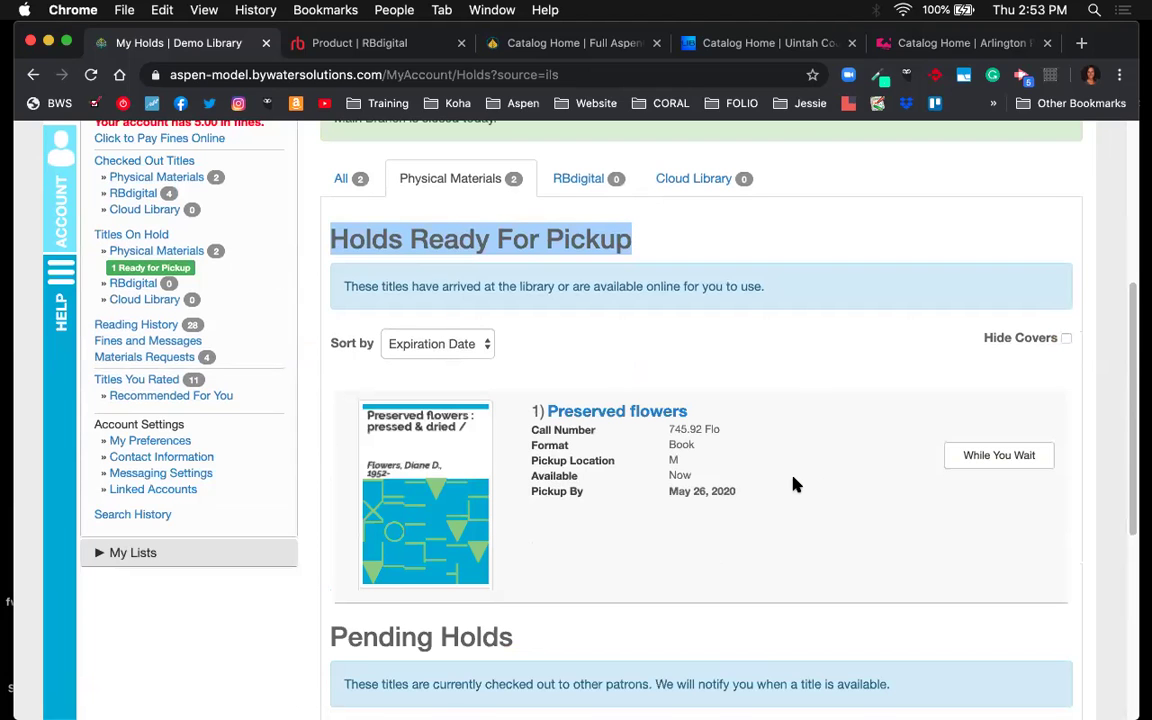
scroll(241, 428, up, 4)
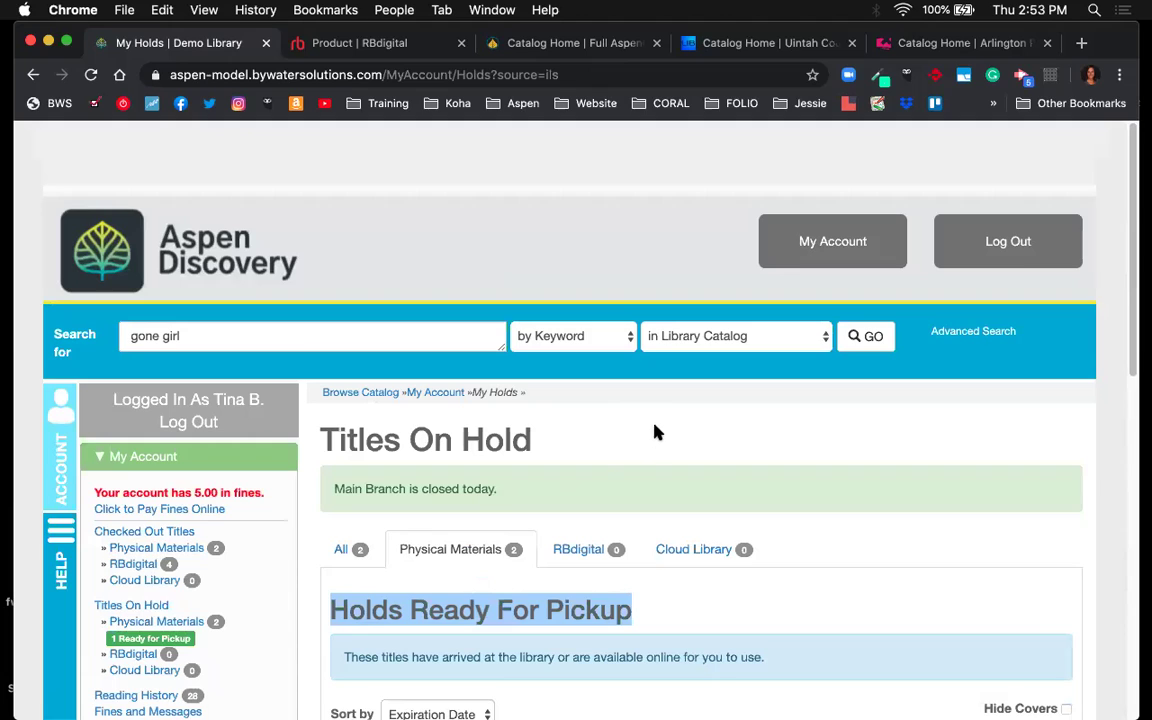
Replace the search with the 'Pride and prejudice' suggestion and browse its 22 results.
triple_click(354, 337)
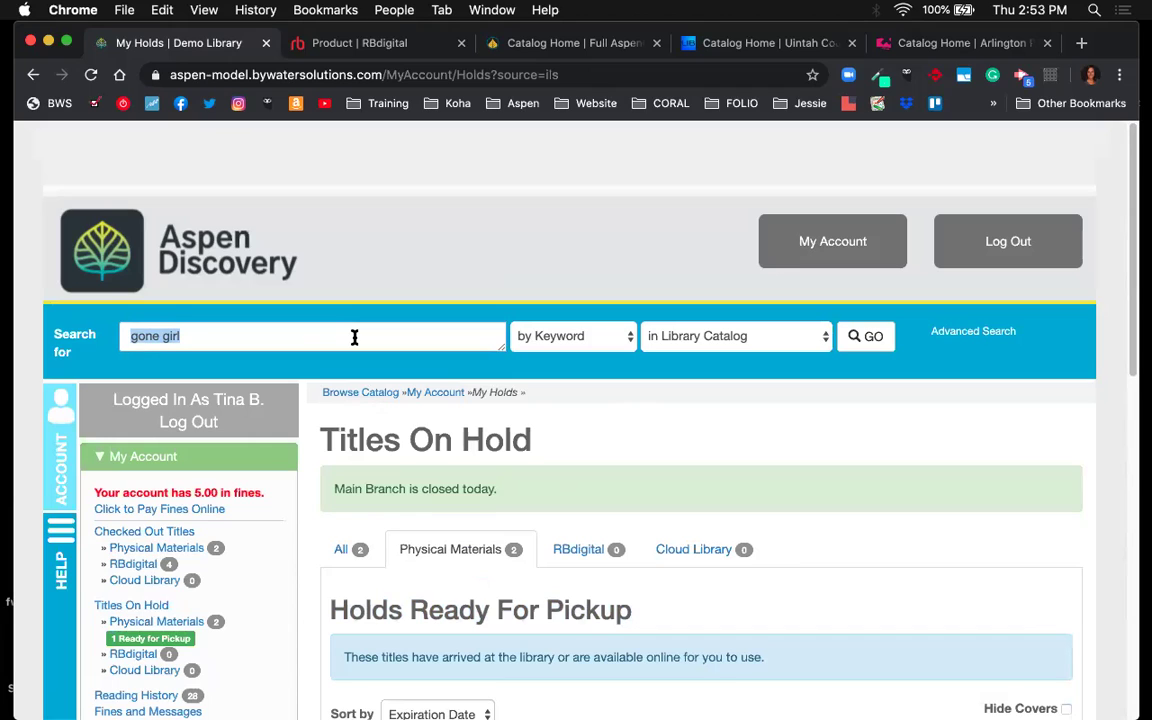
text(pride)
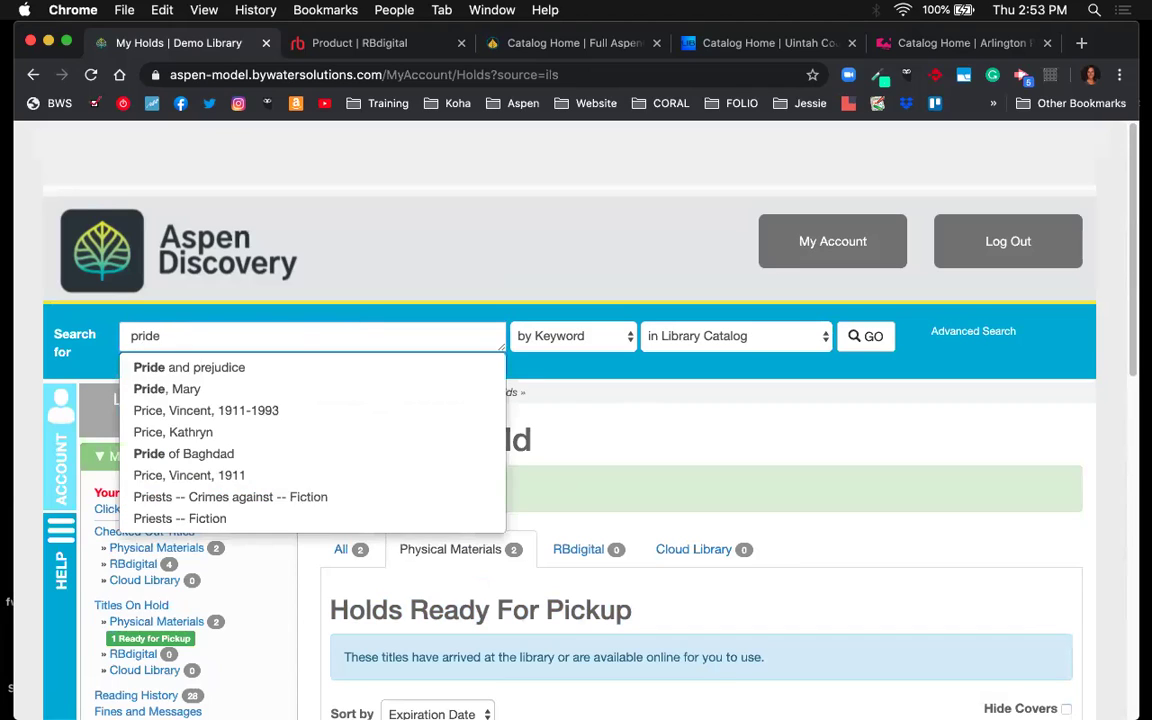
click(250, 369)
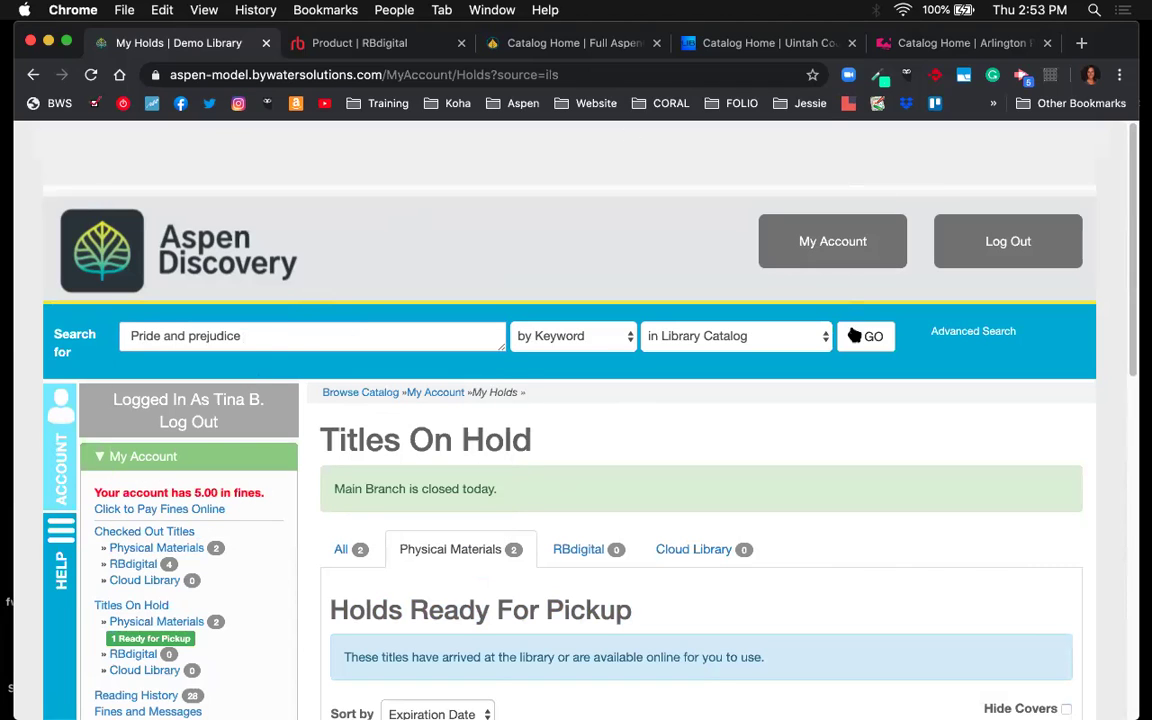
click(857, 338)
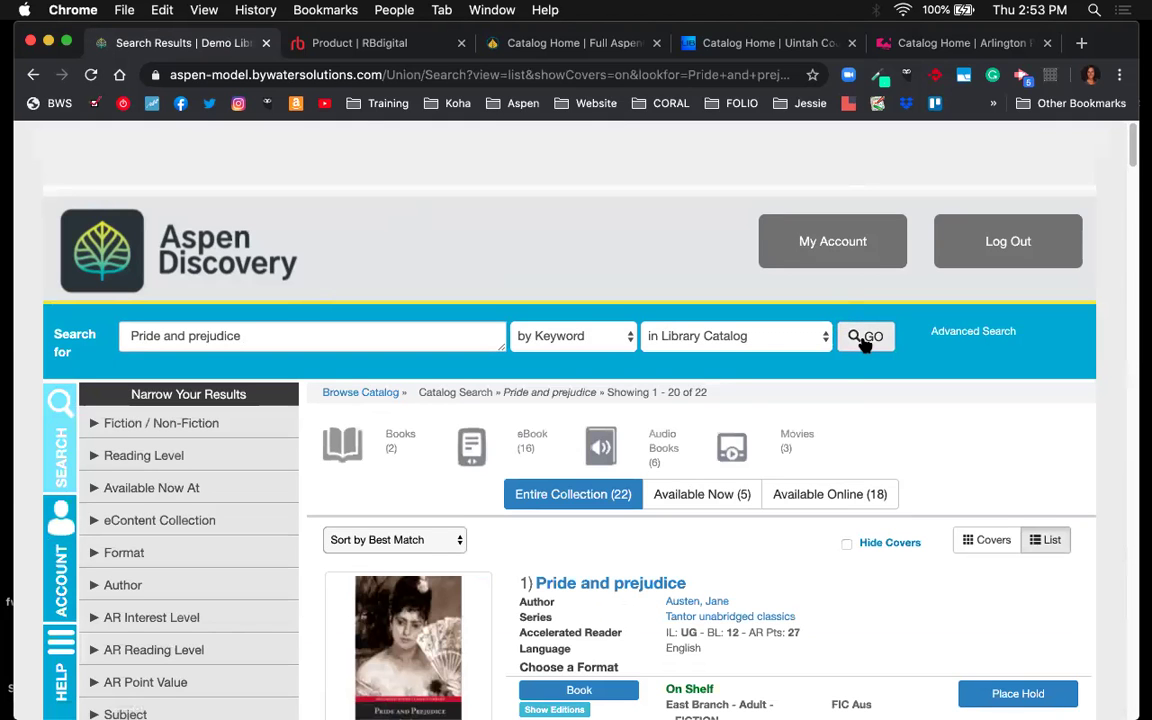
scroll(865, 340, down, 2)
scroll(800, 378, down, 2)
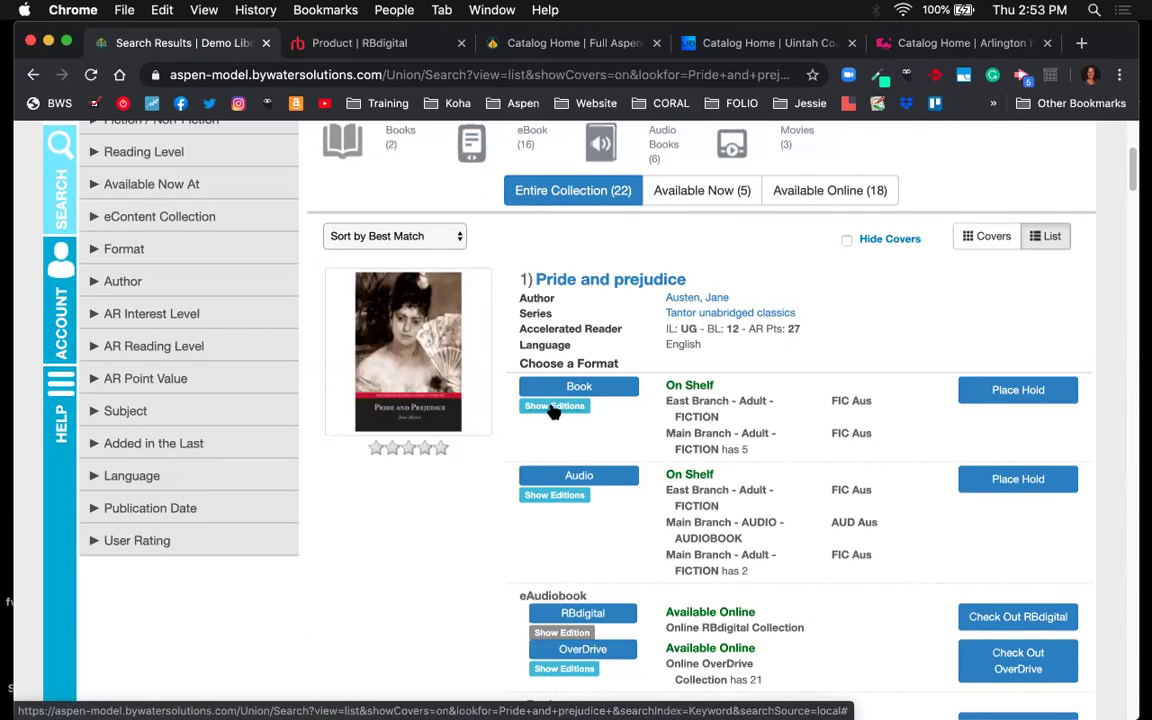
scroll(607, 421, down, 1)
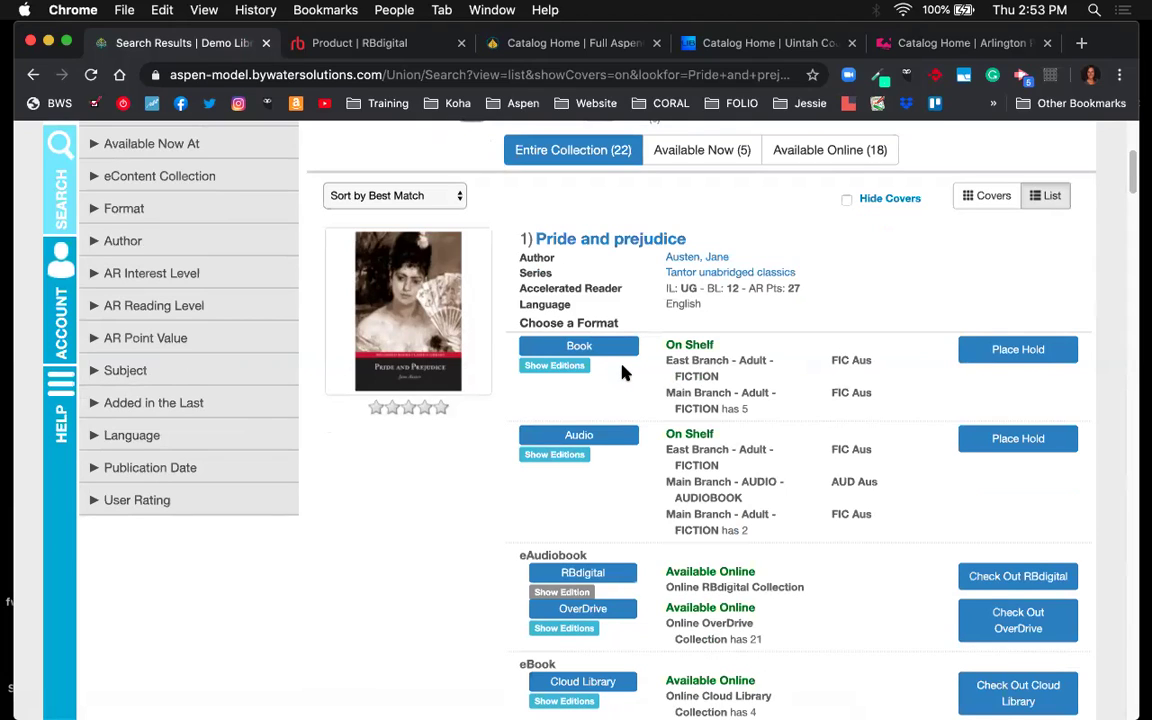
scroll(621, 372, down, 1)
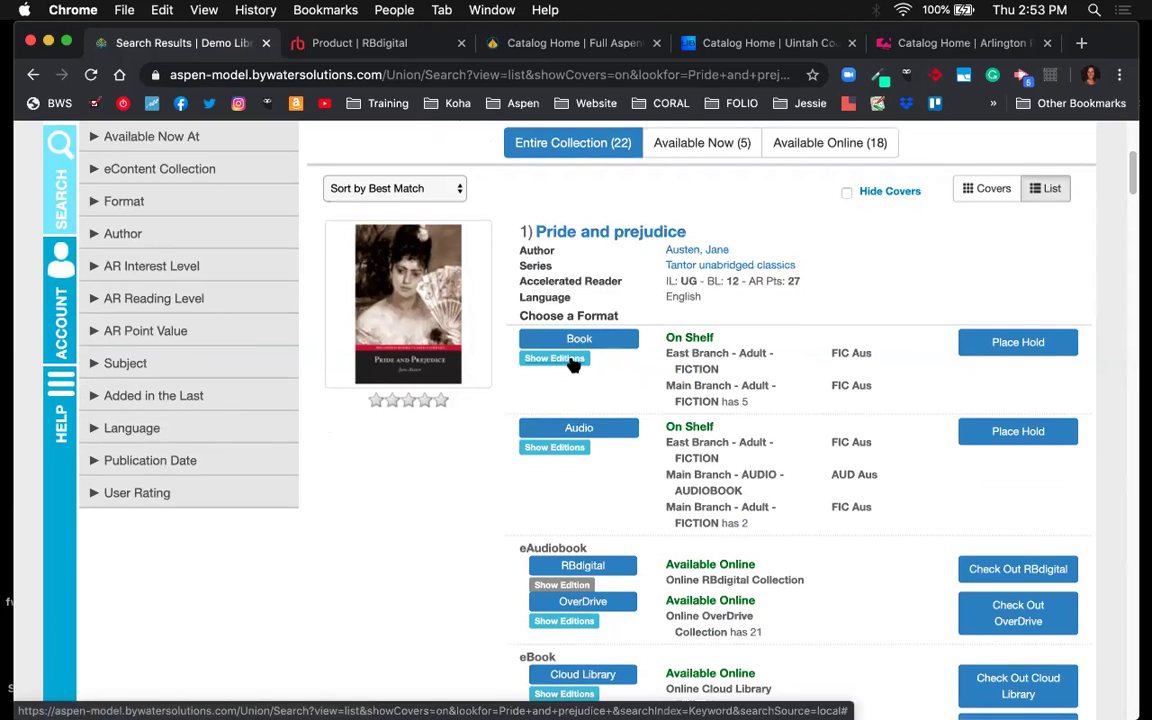
Expand the Book format of Pride and prejudice to list its individual editions, including The Modern Library's 1995 edition.
click(571, 362)
scroll(620, 399, down, 3)
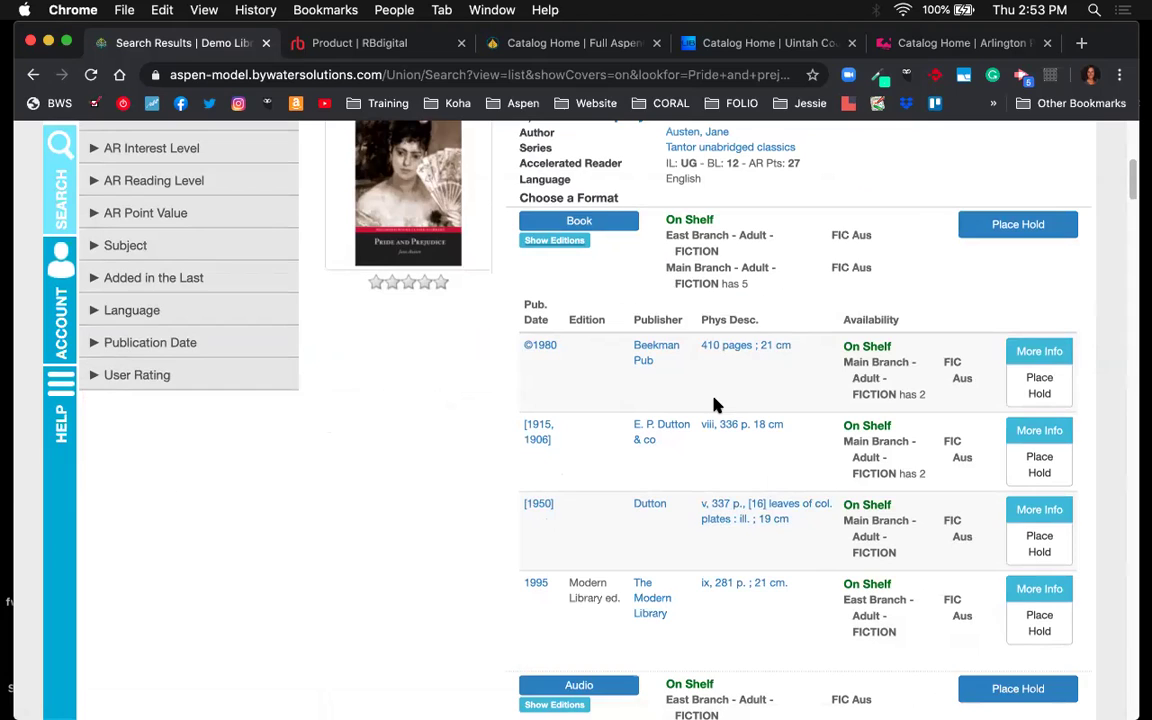
scroll(746, 484, up, 1)
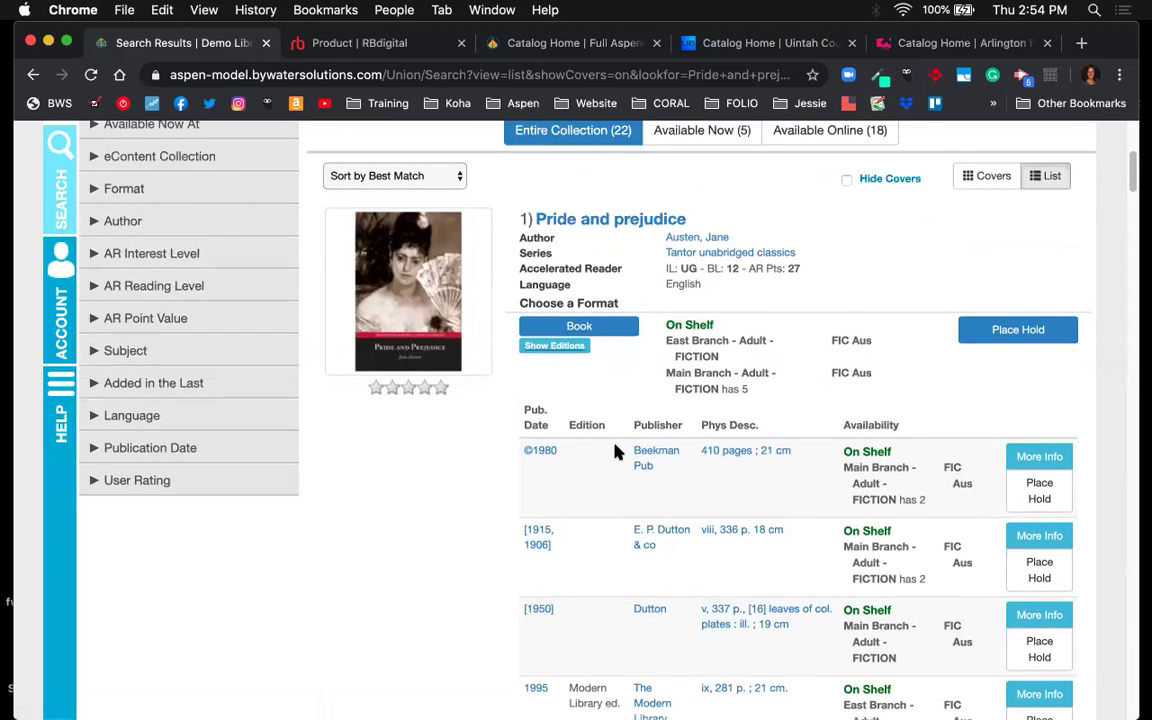
scroll(614, 450, down, 5)
scroll(620, 450, down, 3)
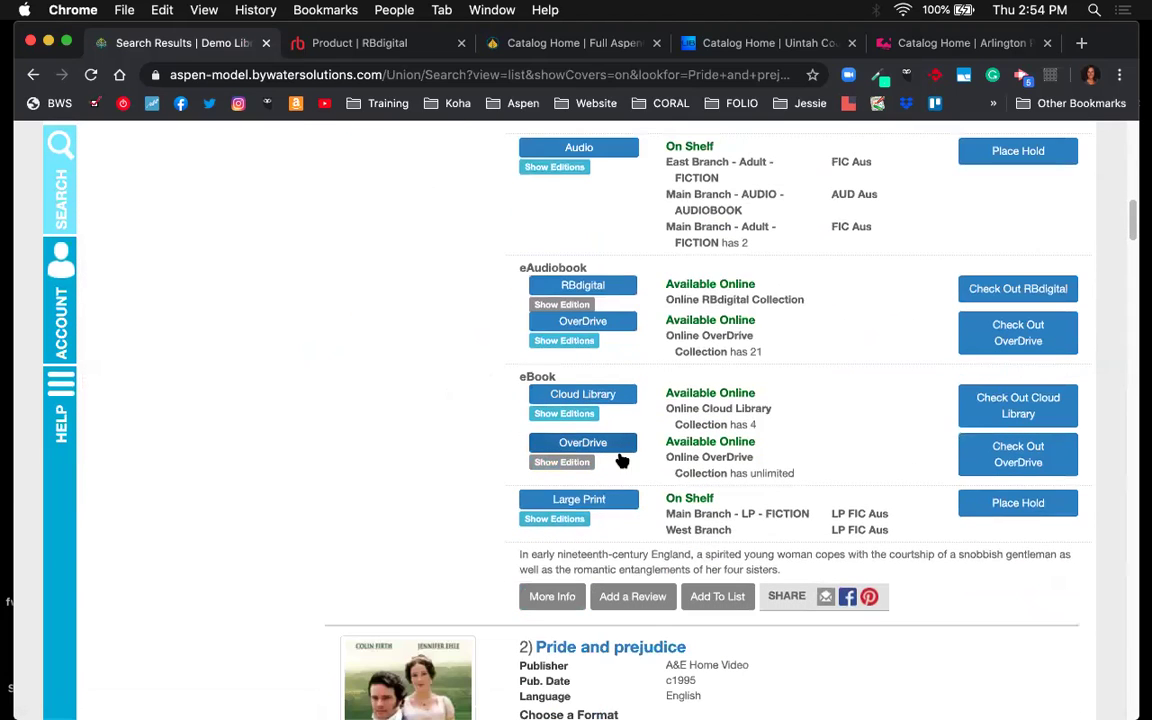
Expand the Large Print format to list its editions as well.
click(573, 521)
scroll(600, 510, down, 3)
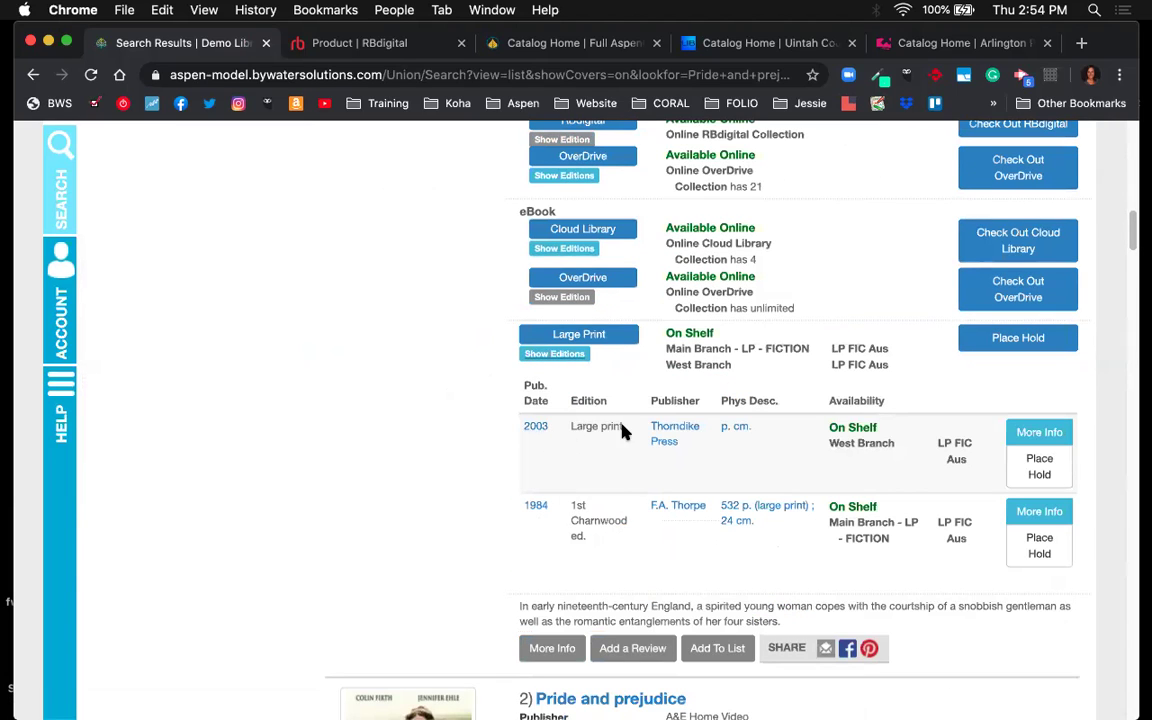
scroll(771, 458, up, 5)
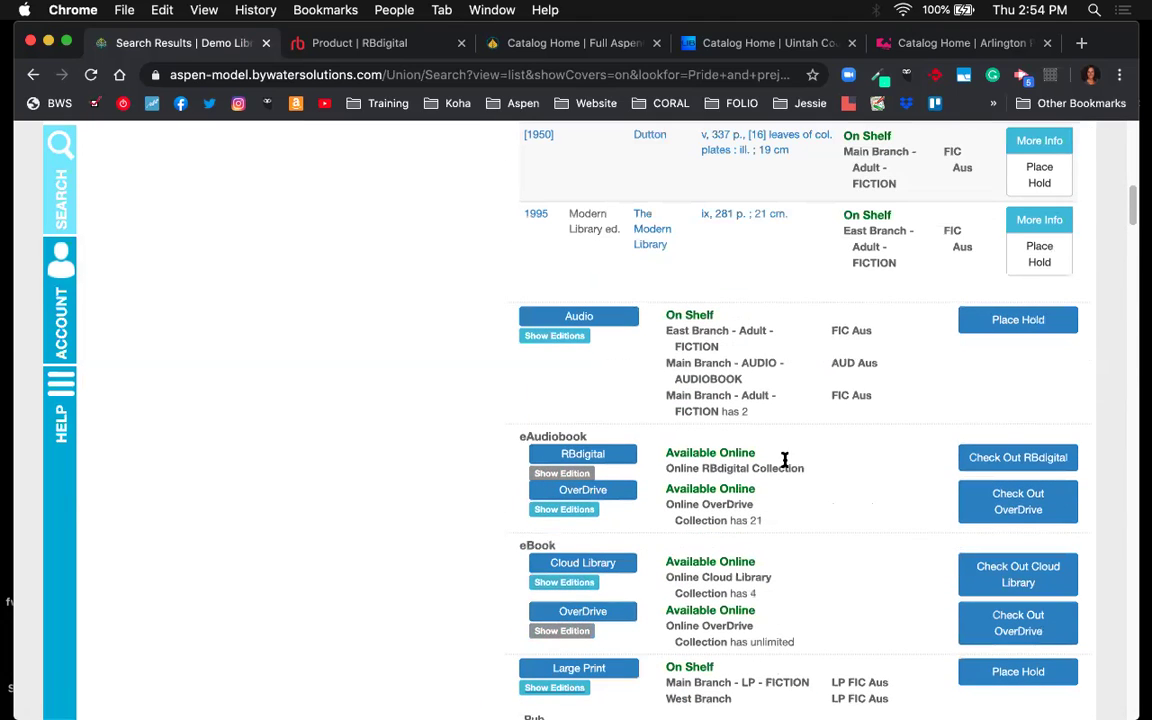
scroll(815, 471, up, 1)
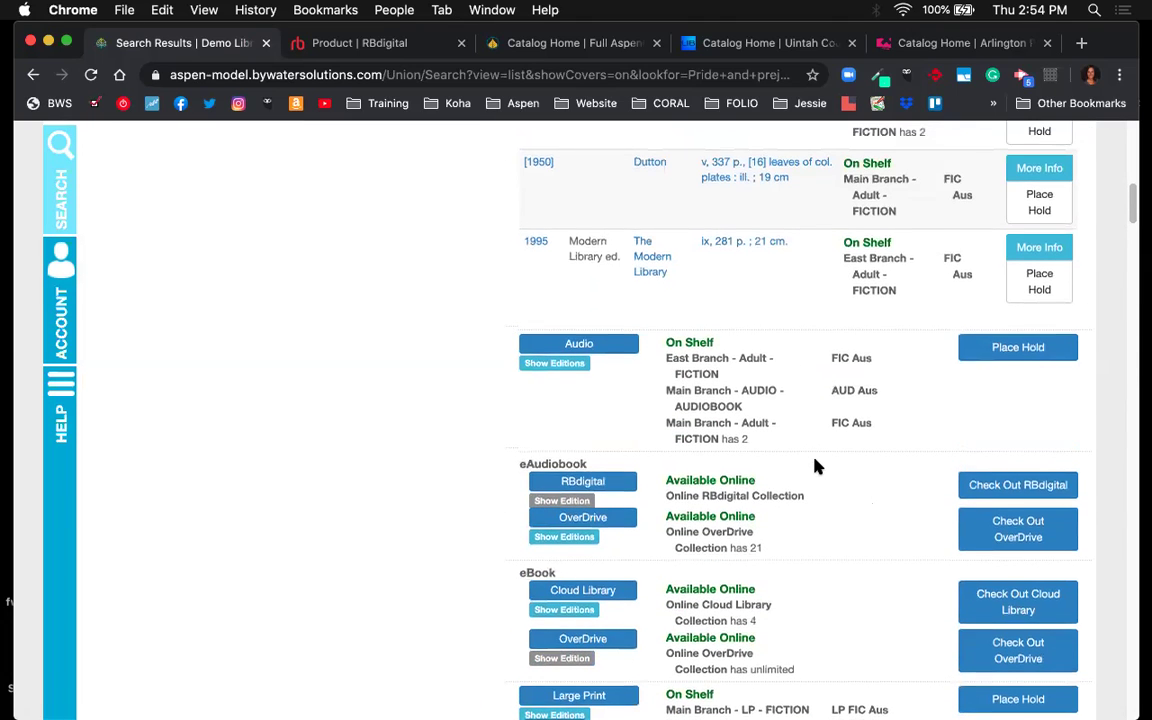
scroll(815, 466, up, 2)
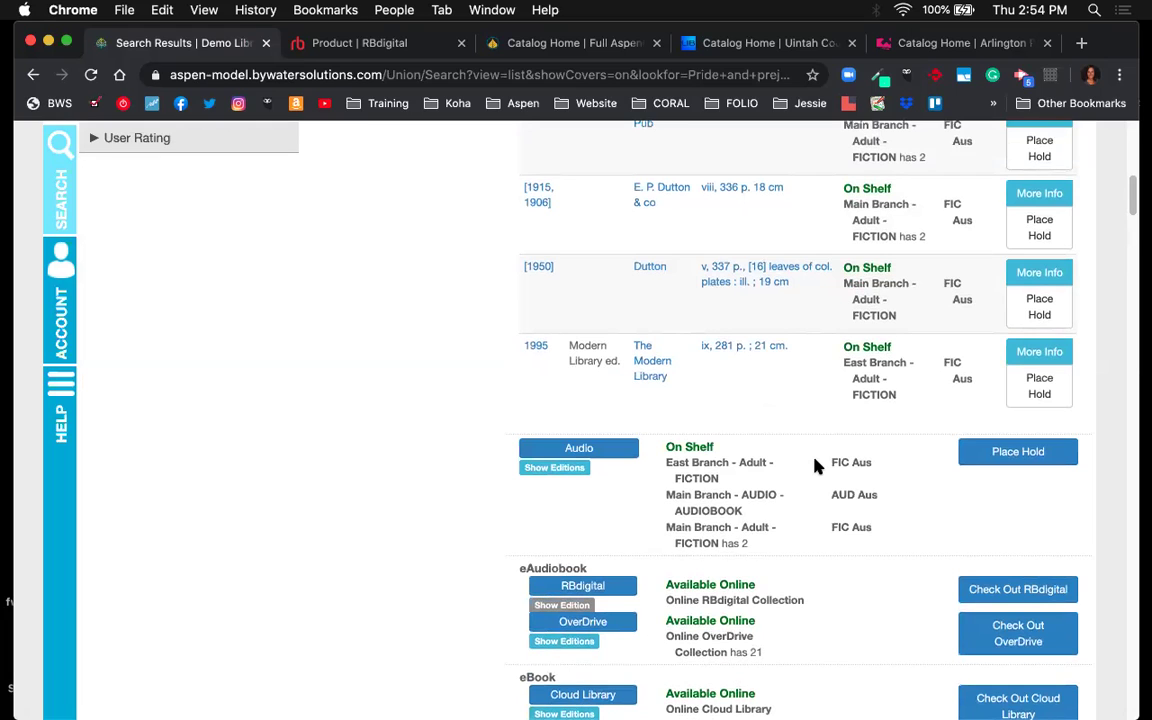
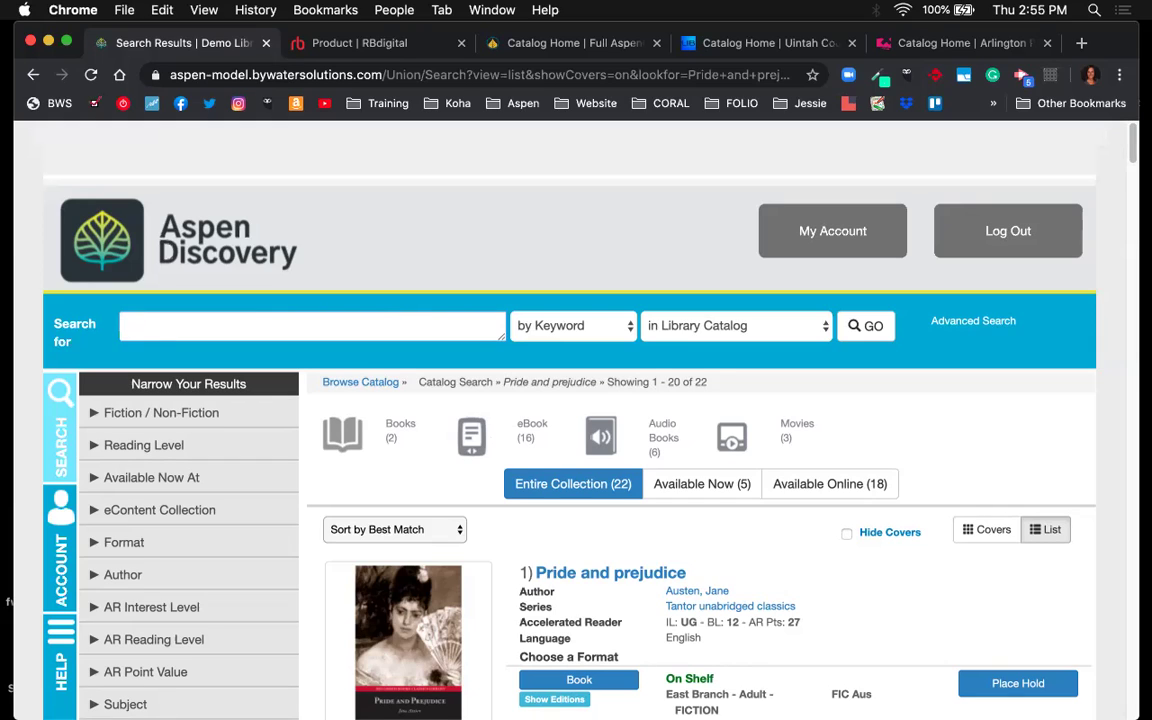
Search the catalog for 'music', review the 5,300 results under the Freegal banner, and select the term.
text(music)
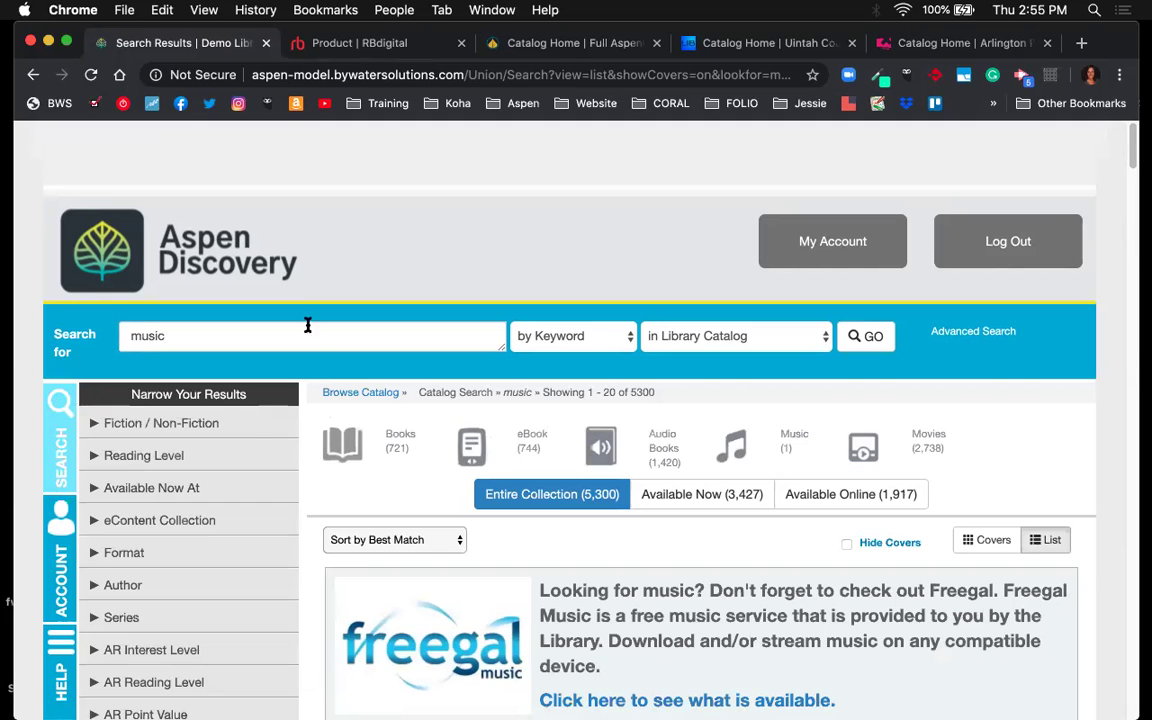
scroll(418, 402, down, 3)
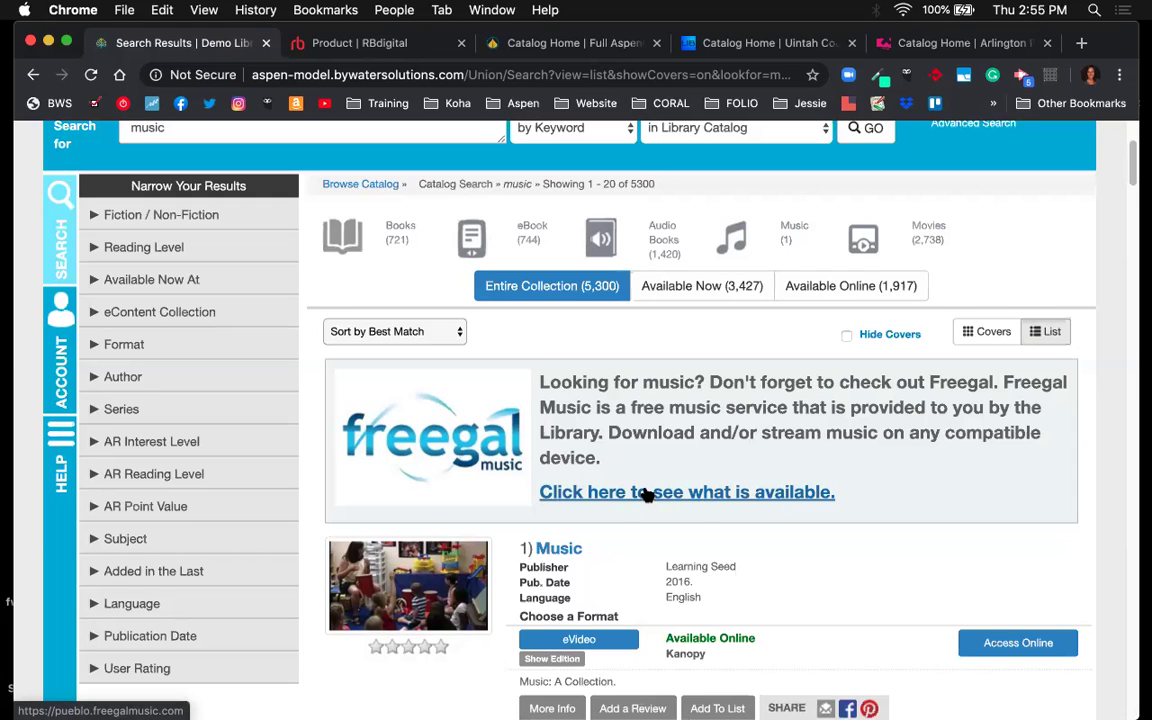
scroll(300, 420, up, 3)
double_click(223, 333)
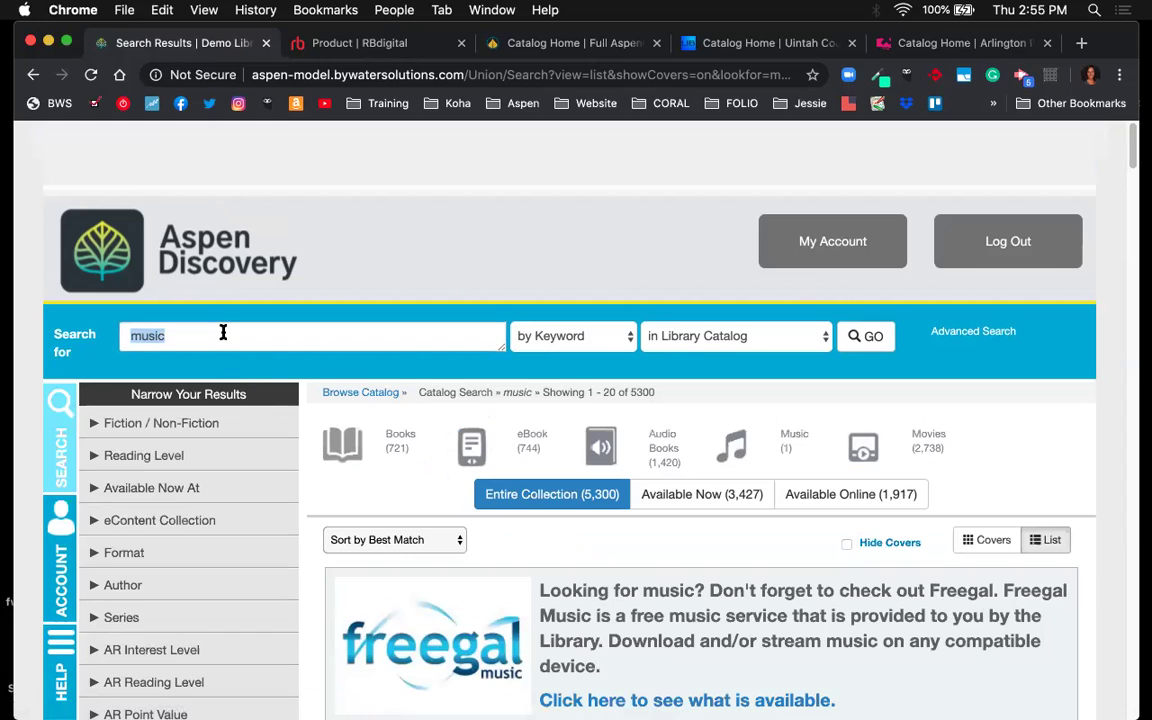
Search for 'languages' and scroll the 3,389 results led by the Mango promotion.
text(languages)
key(Return)
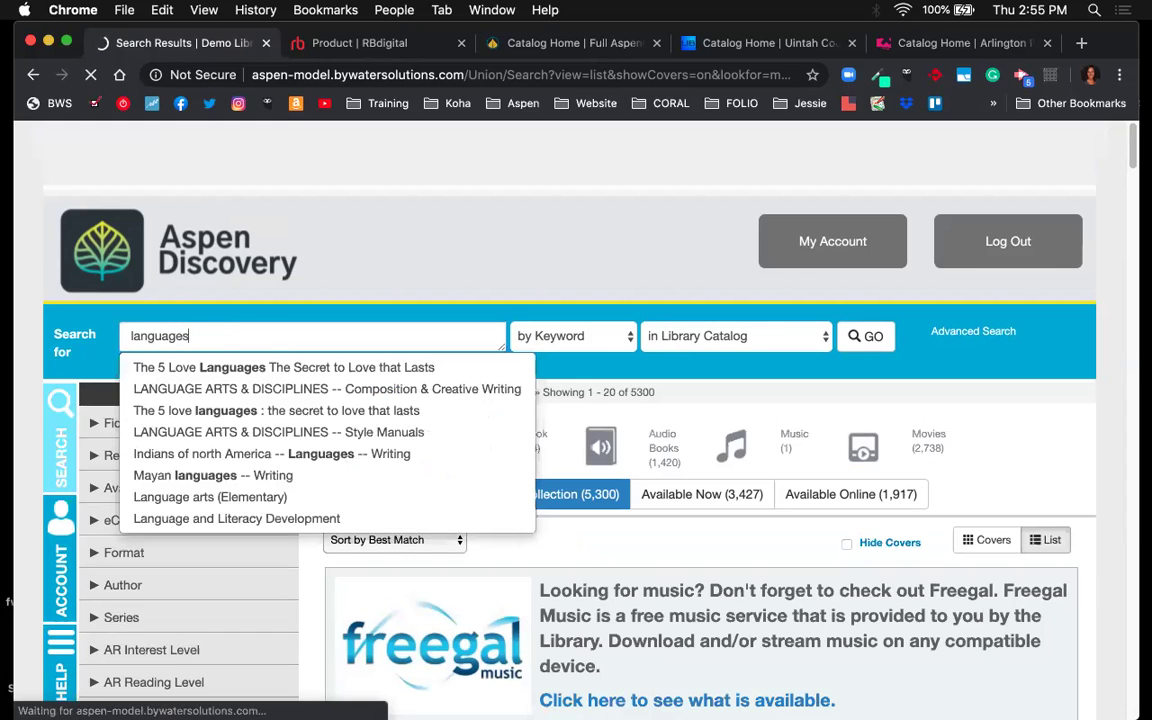
scroll(430, 350, down, 3)
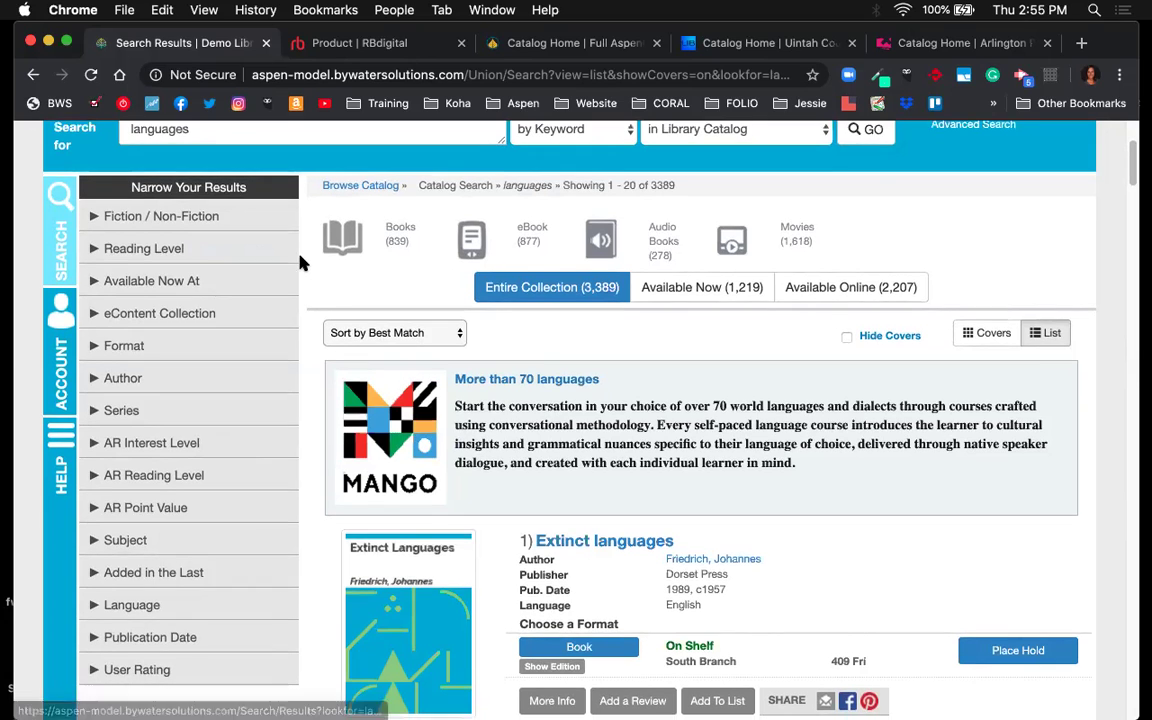
scroll(249, 310, up, 3)
Clear the search box and enter 'meeting' as the new search term.
click(232, 277)
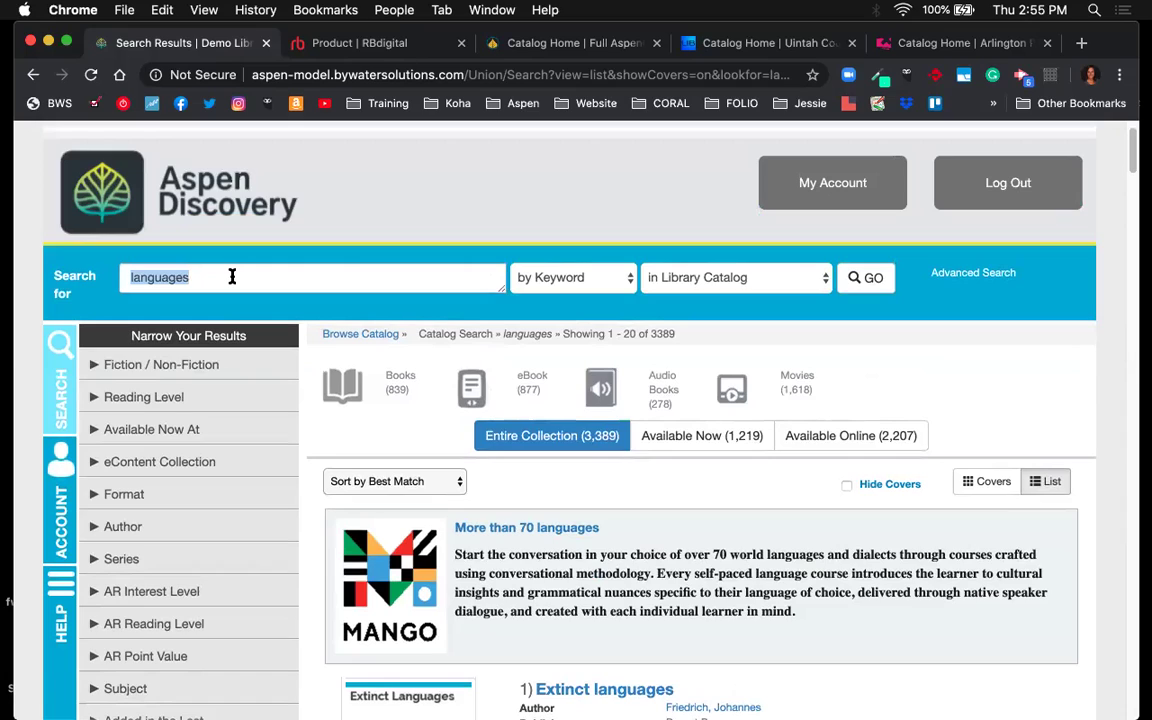
key(BackSpace)
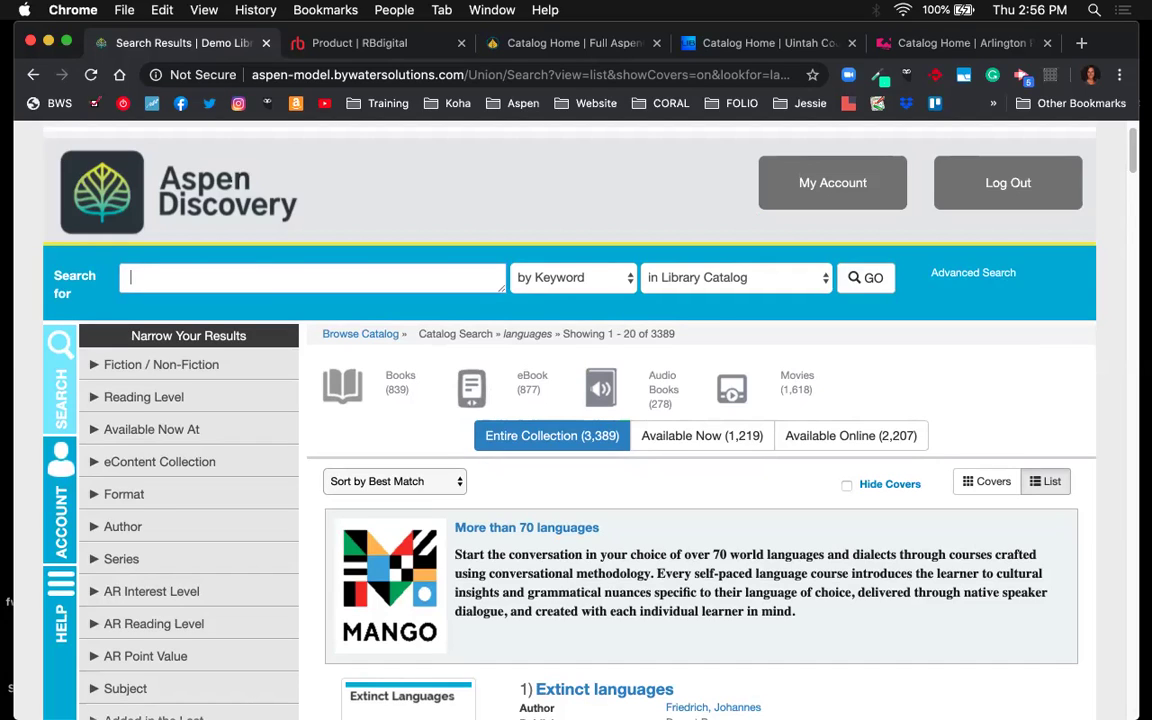
text(meeting)
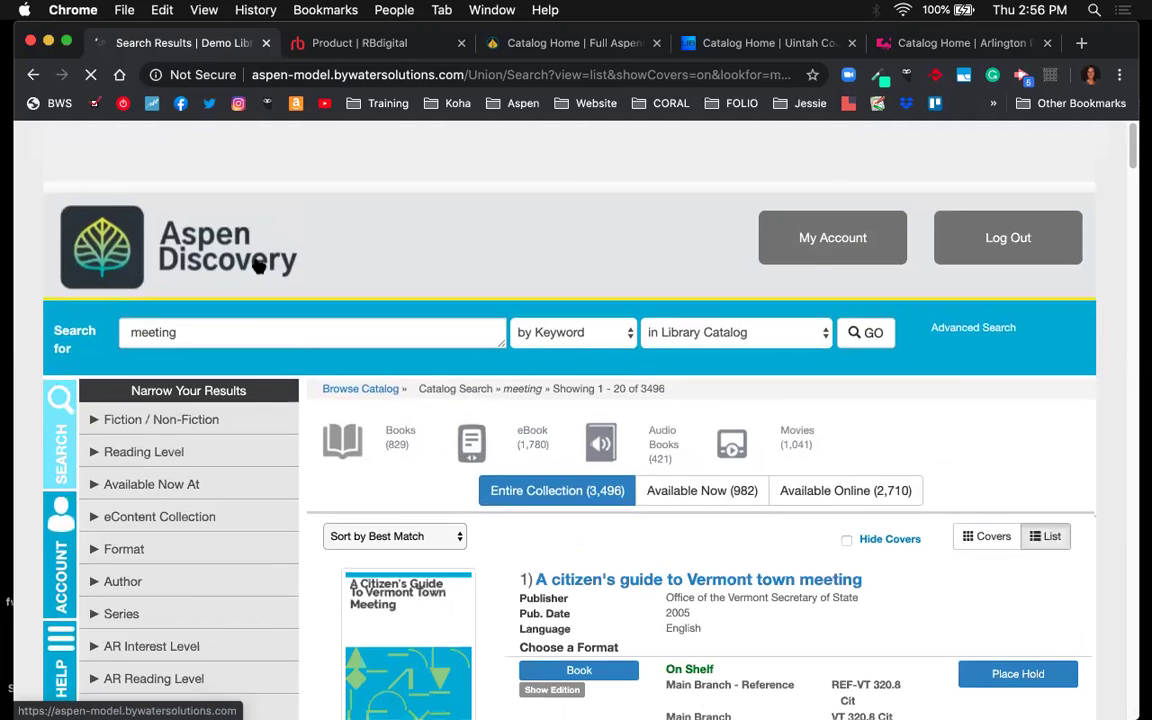
Scroll the 'meeting' results to Explore More and open the Finance Meeting digital library item.
scroll(378, 304, down, 3)
scroll(378, 304, down, 9)
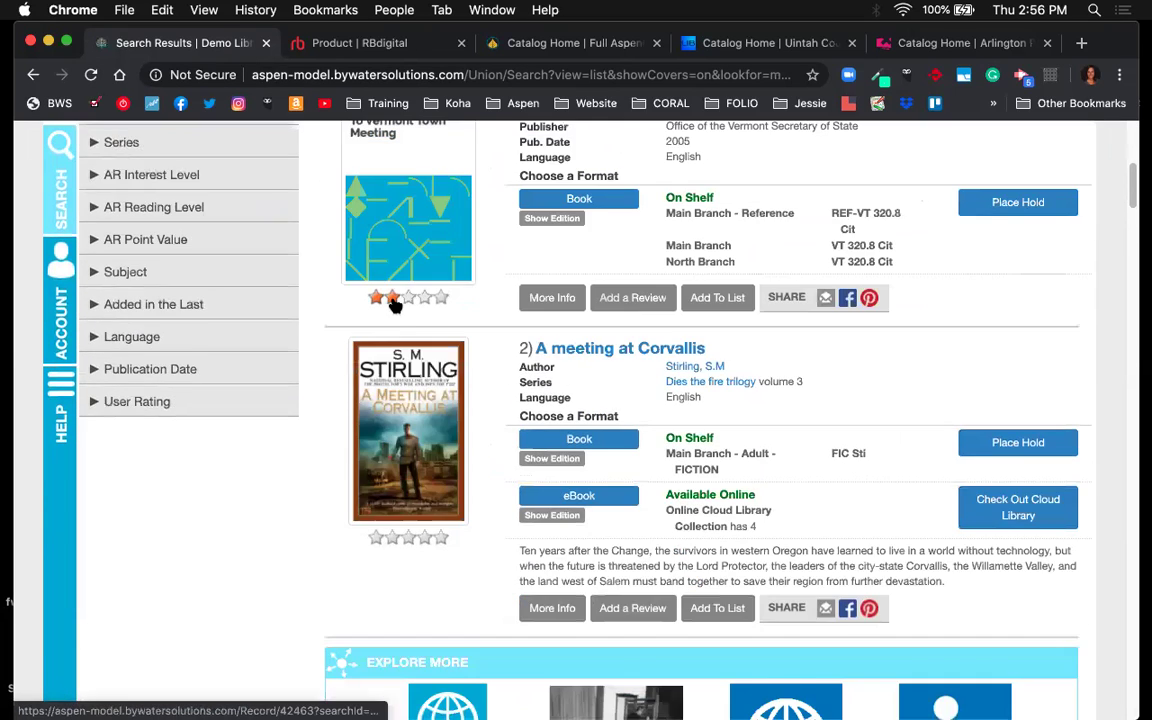
scroll(393, 306, down, 1)
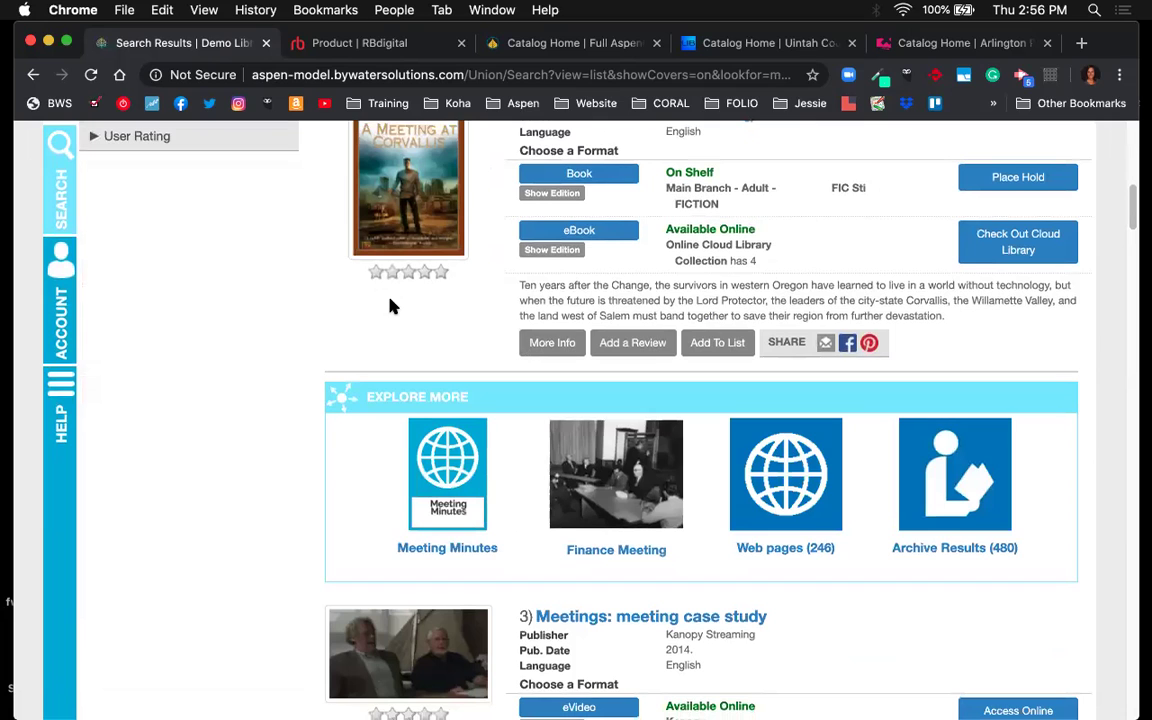
scroll(599, 283, up, 5)
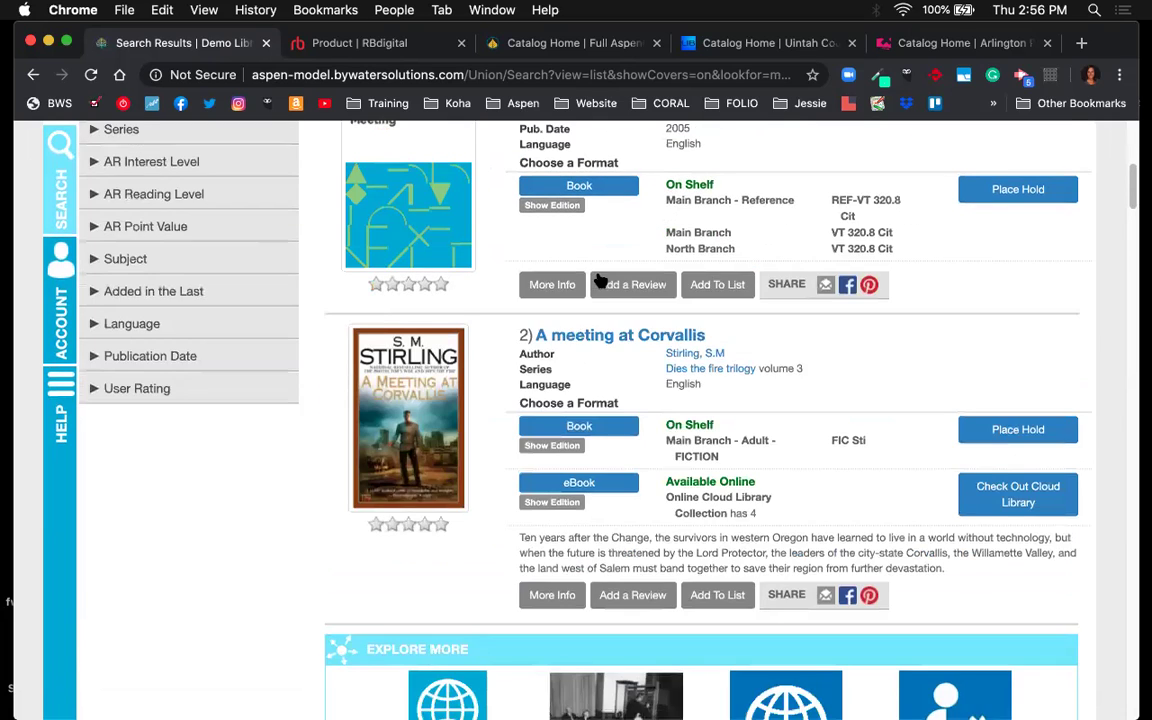
scroll(612, 283, down, 4)
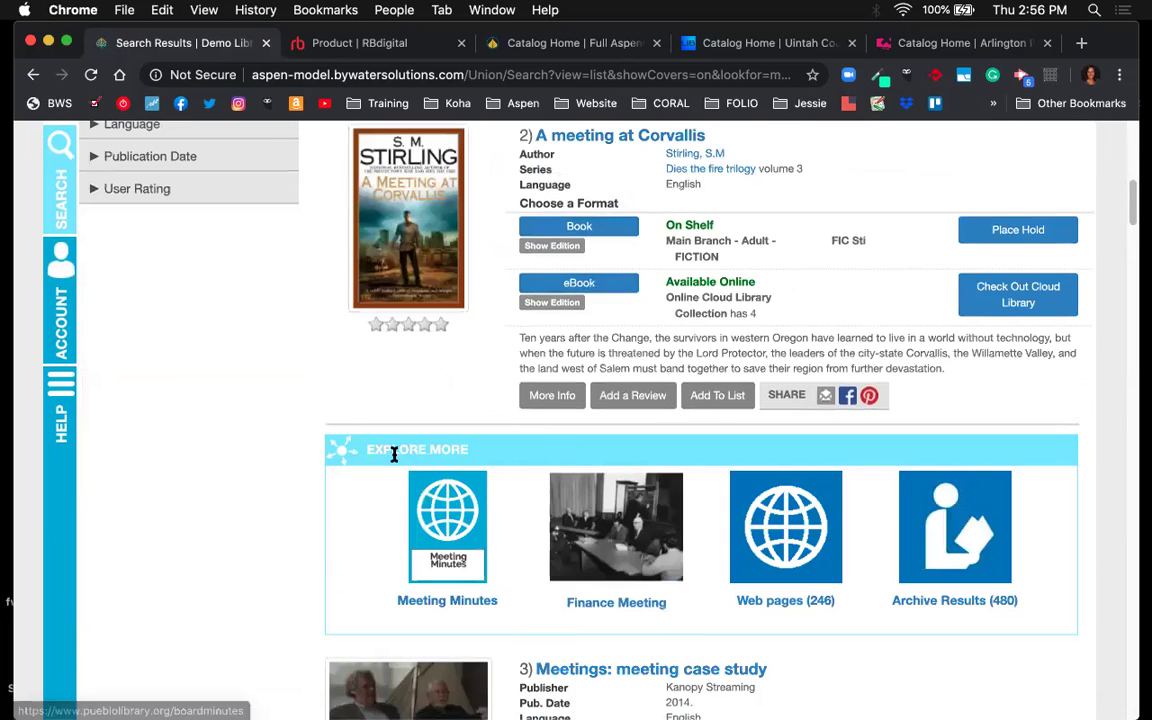
scroll(541, 441, down, 2)
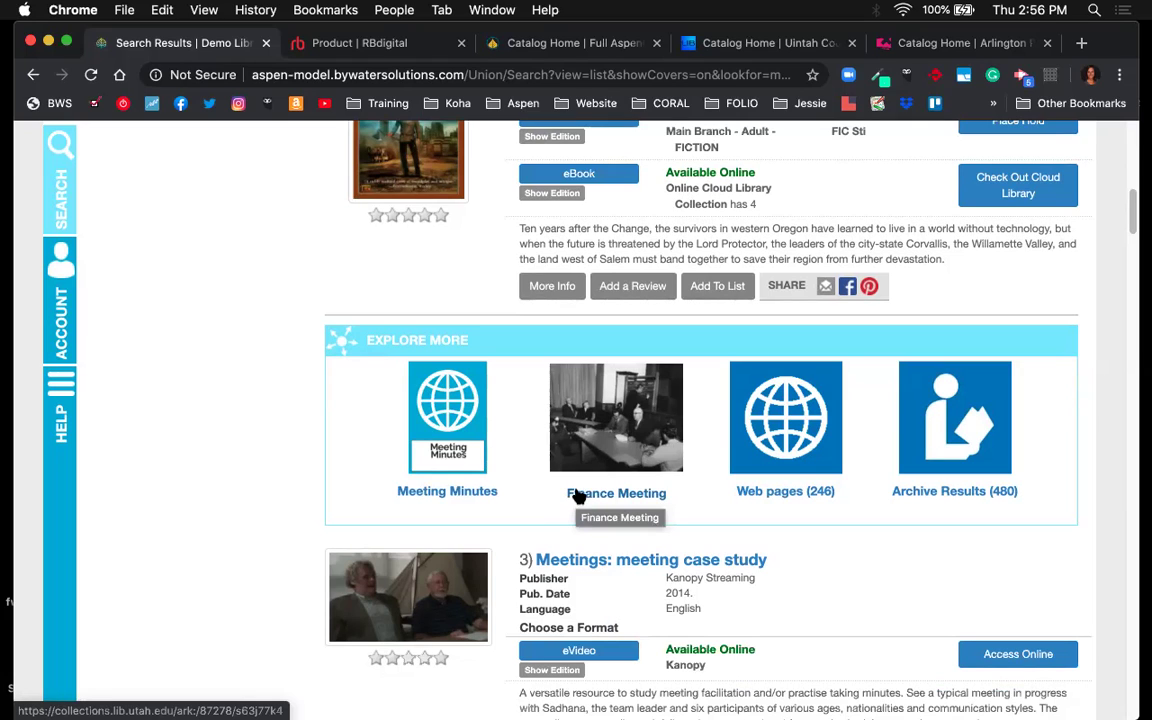
click(591, 497)
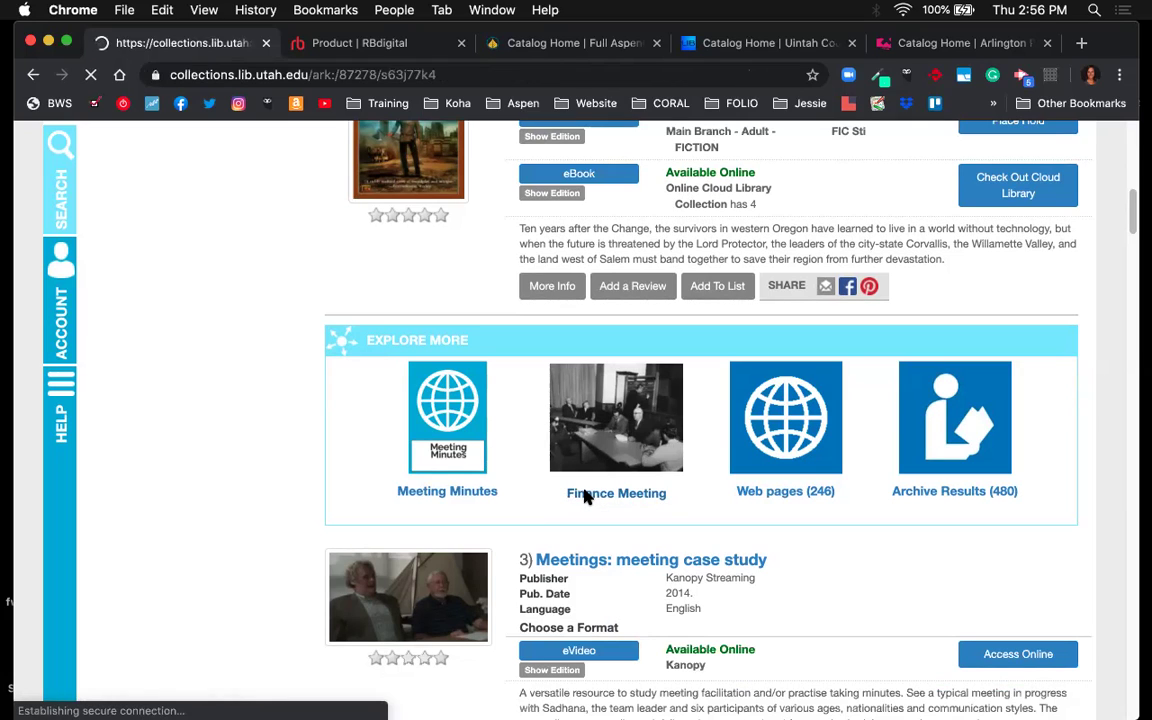
View the Finance Meeting photo record, then go back to Aspen's 3,496 'meeting' results.
scroll(450, 216, up, 1)
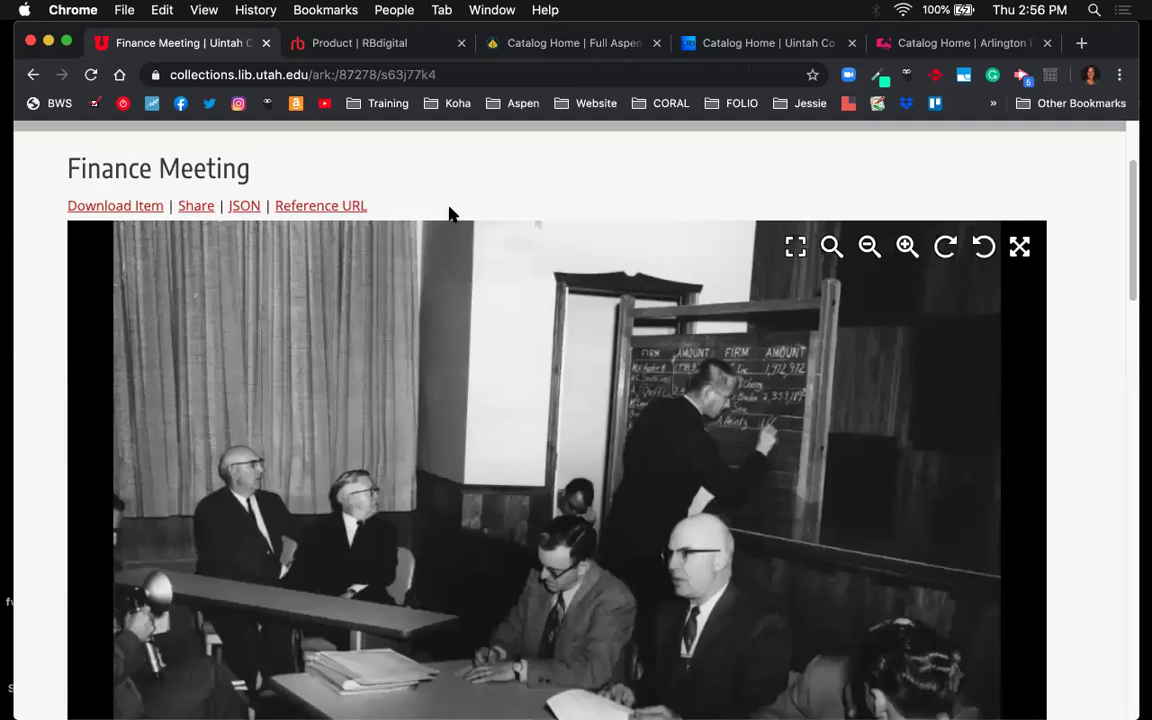
scroll(471, 180, up, 3)
scroll(471, 180, up, 2)
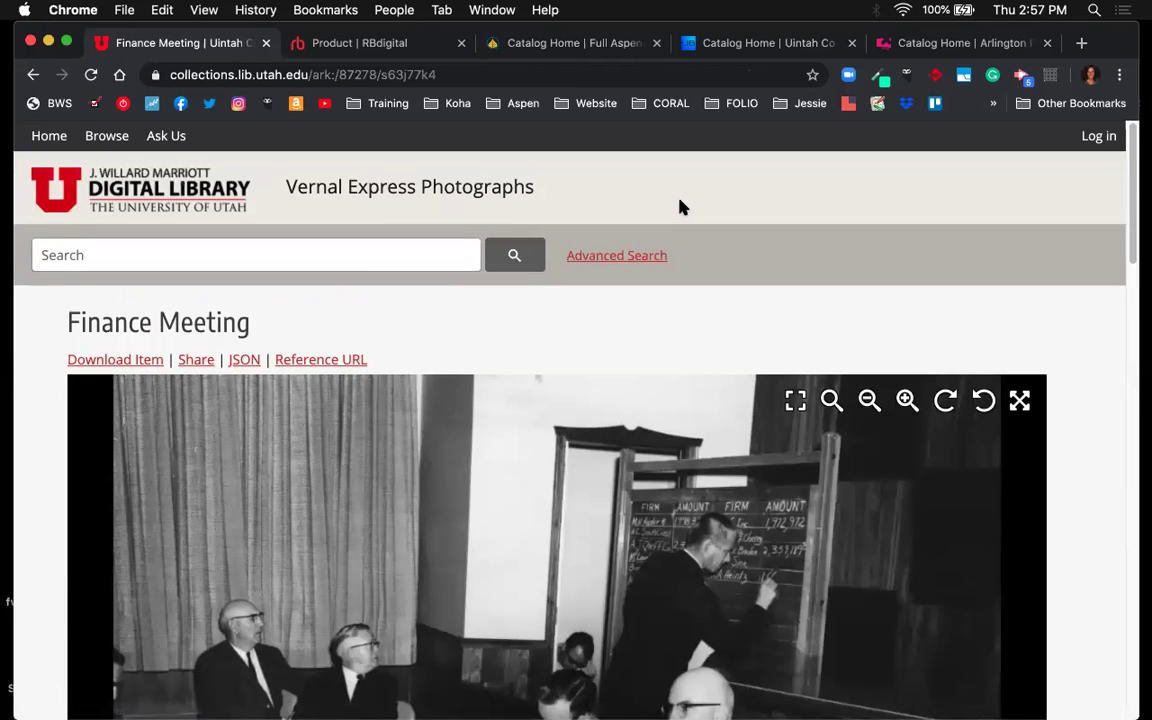
scroll(683, 243, down, 1)
scroll(660, 250, down, 1)
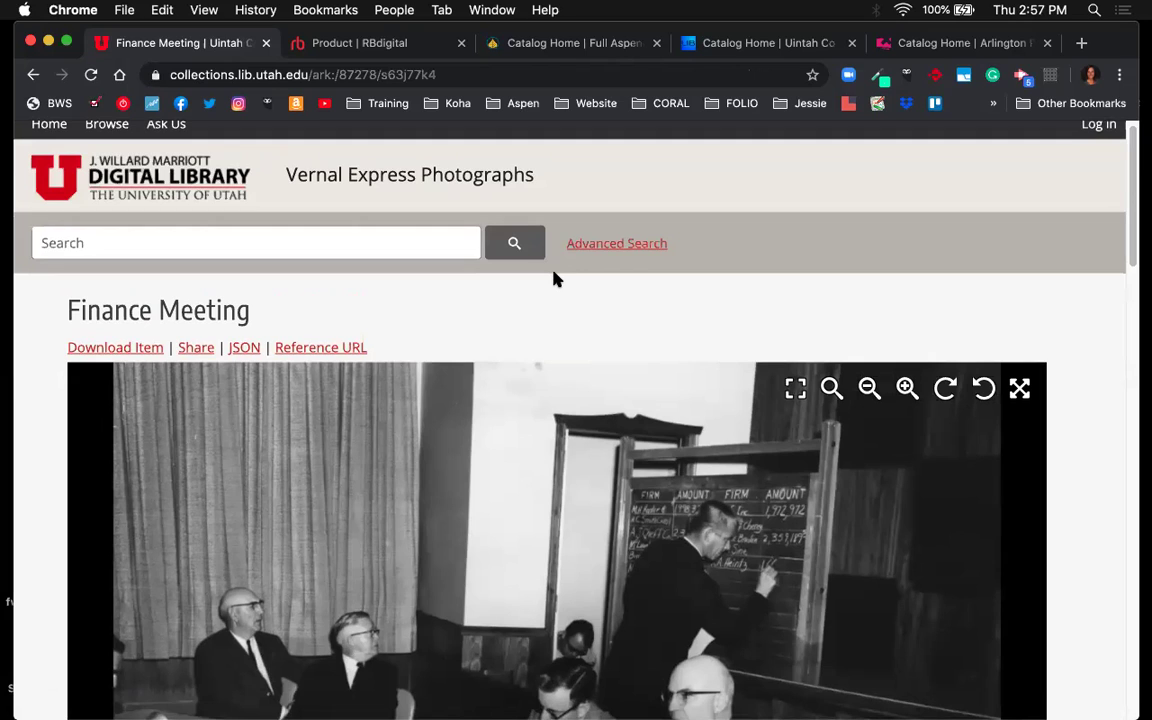
click(31, 75)
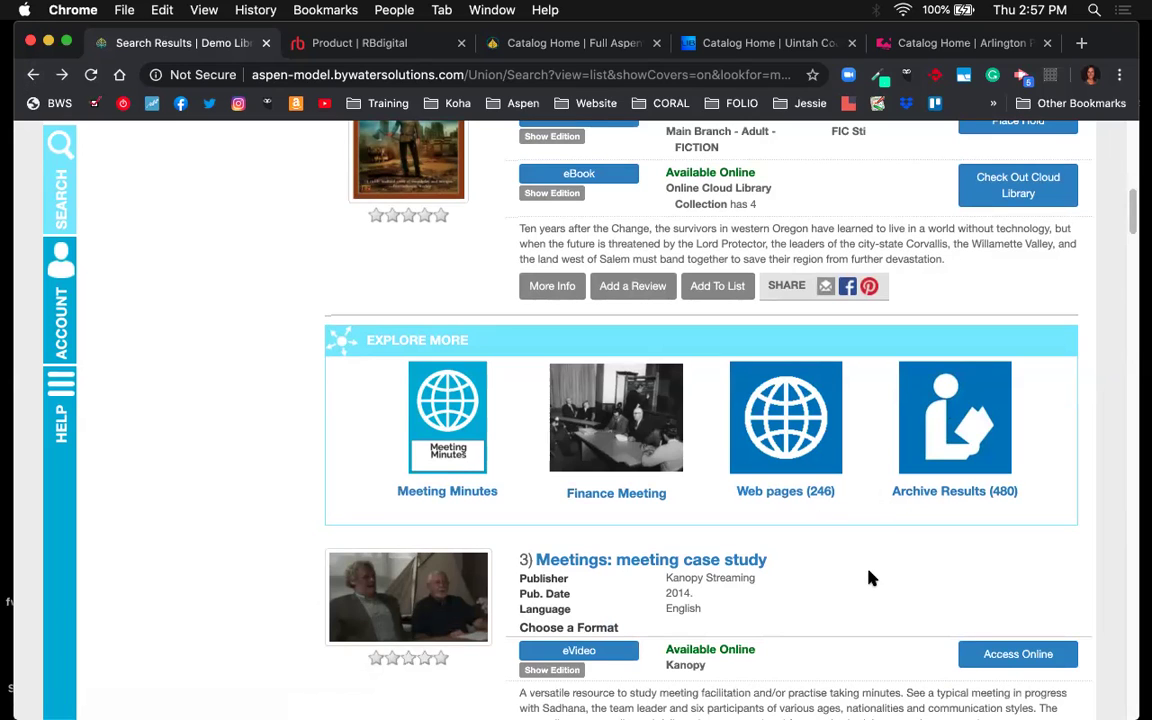
scroll(855, 578, up, 10)
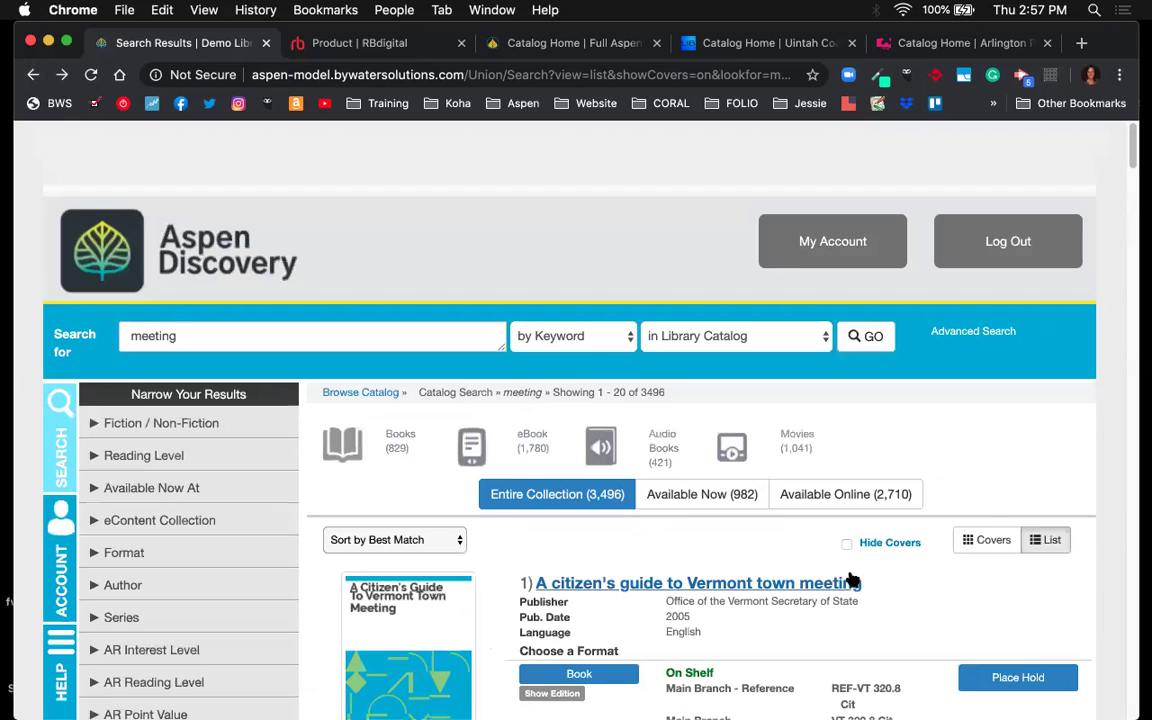
Return to the catalog home page and bring up the New York Times featured list.
click(88, 268)
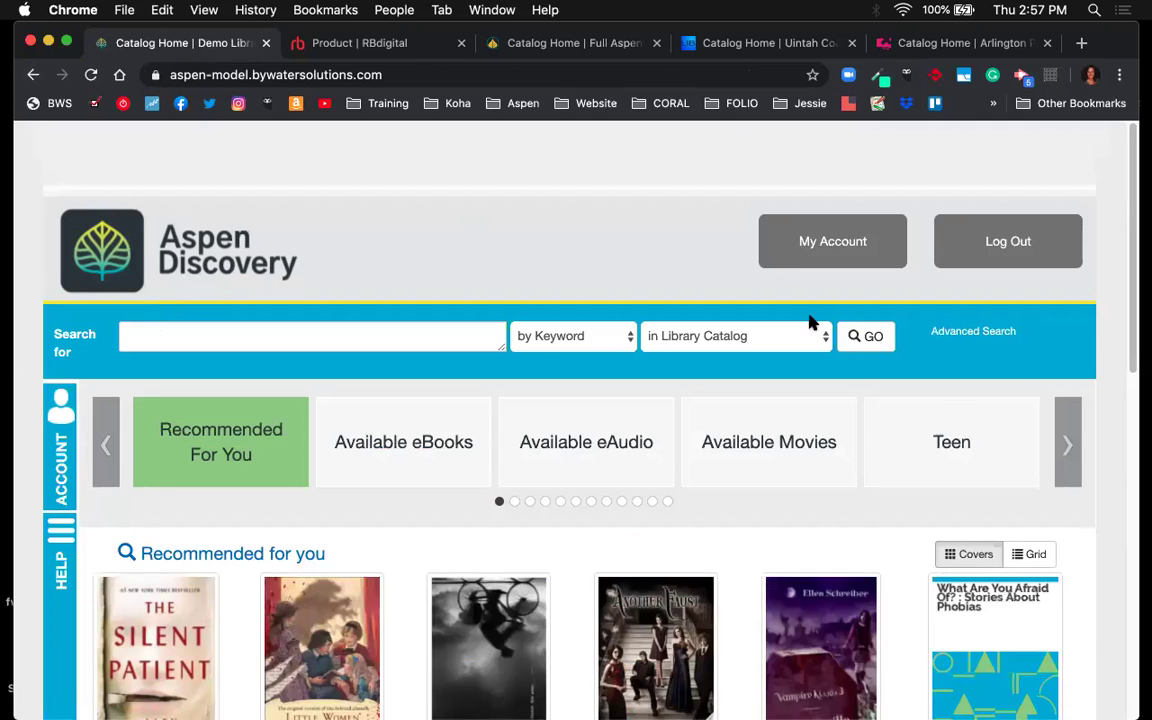
click(1068, 445)
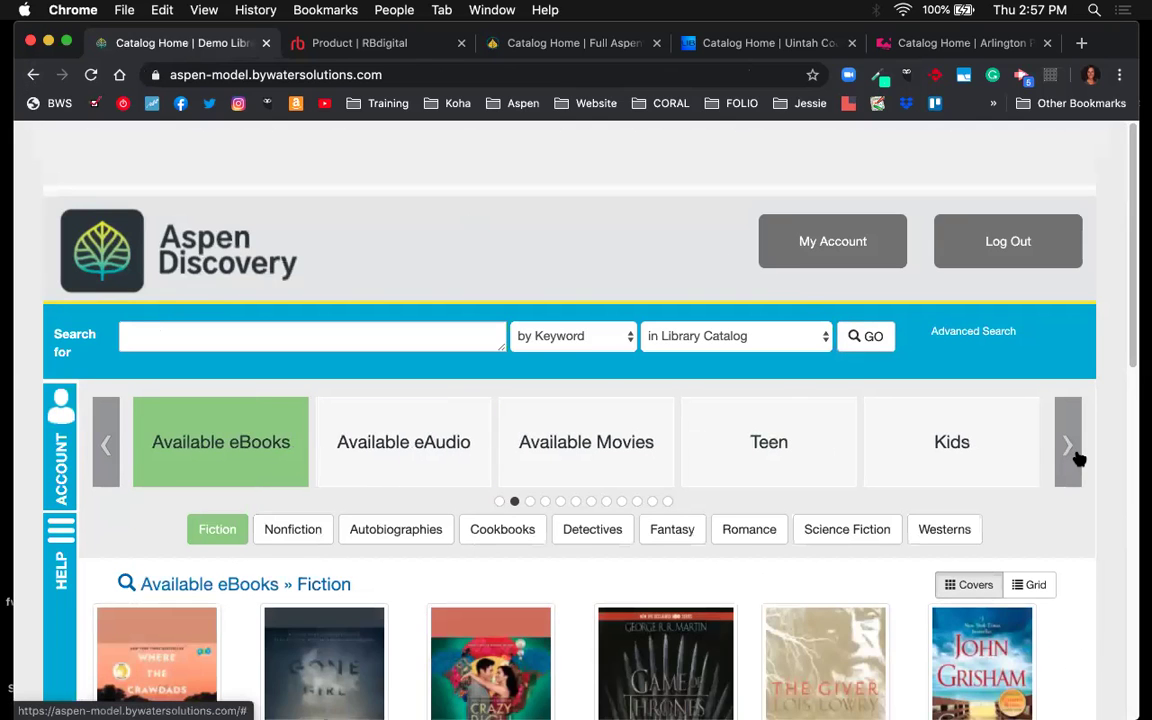
click(1076, 452)
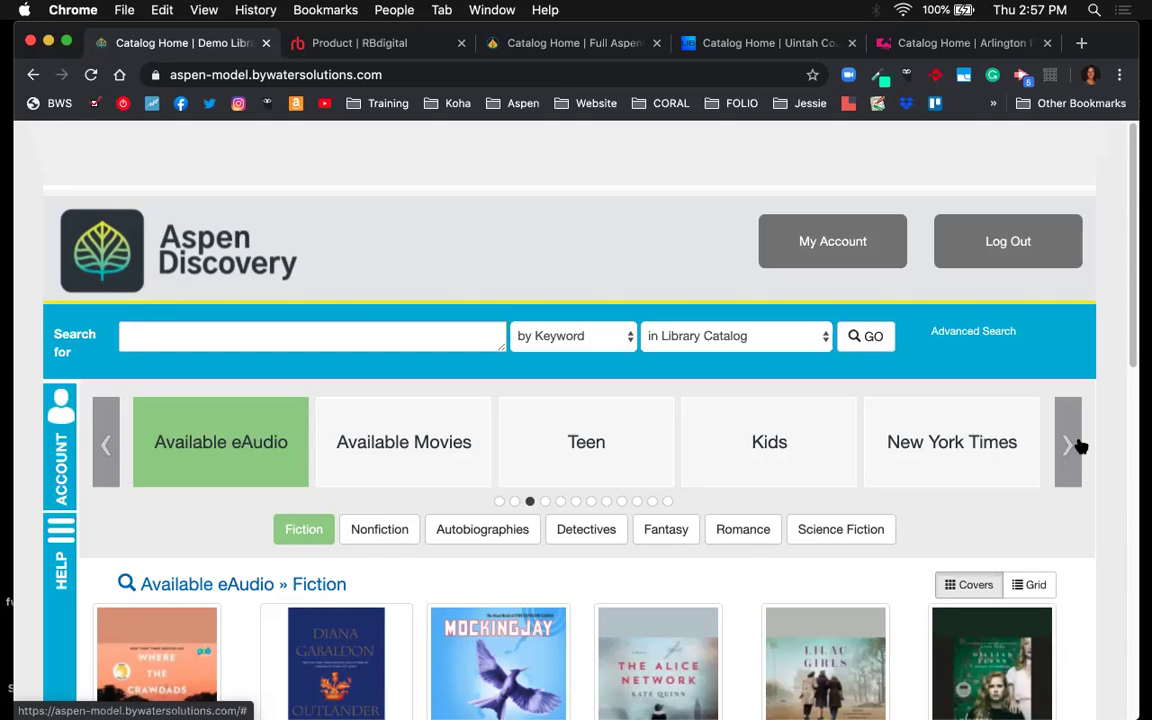
click(995, 446)
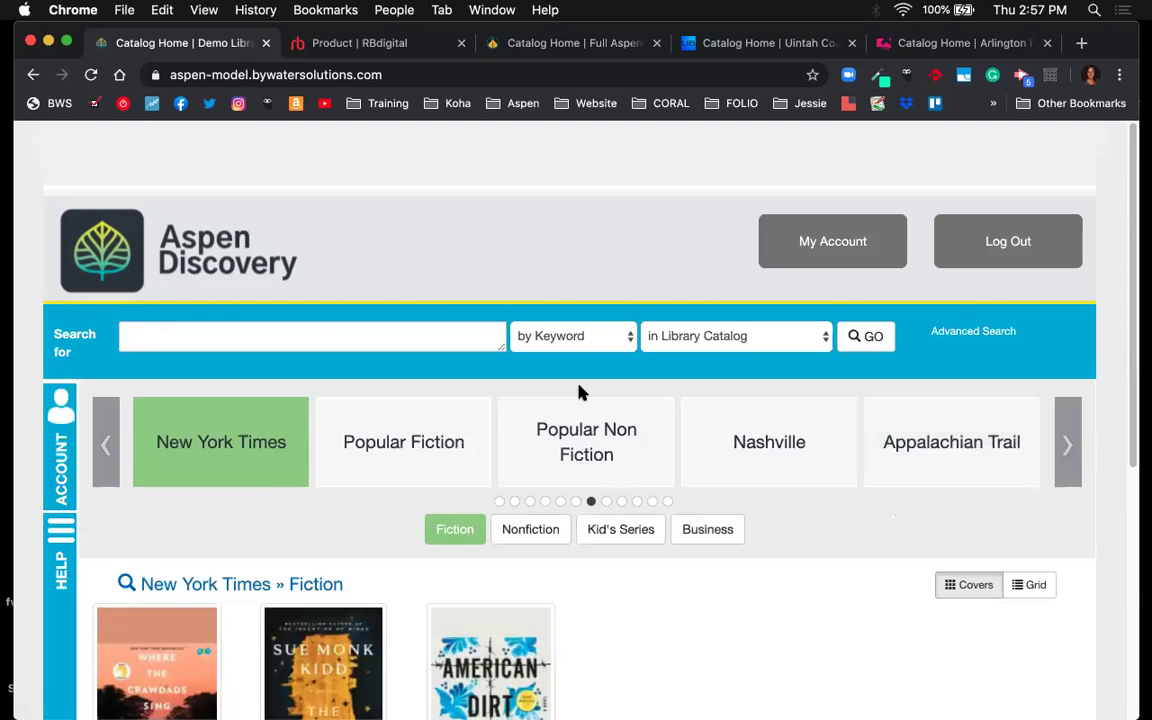
scroll(590, 420, down, 2)
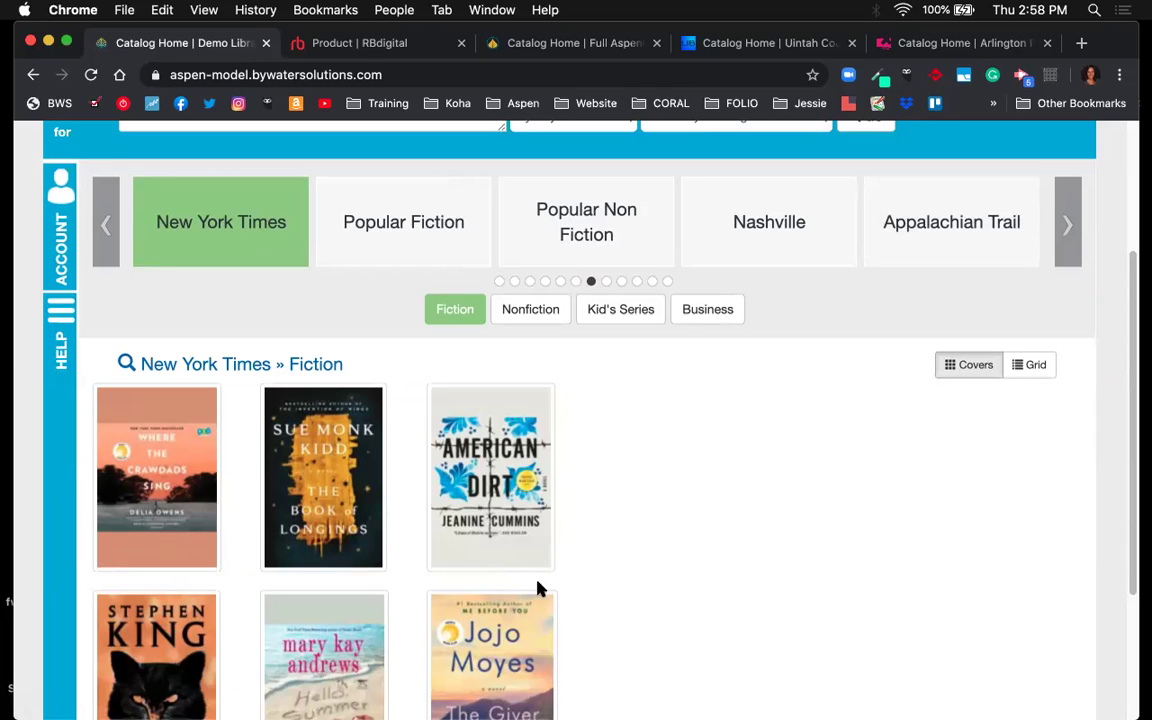
scroll(790, 520, down, 1)
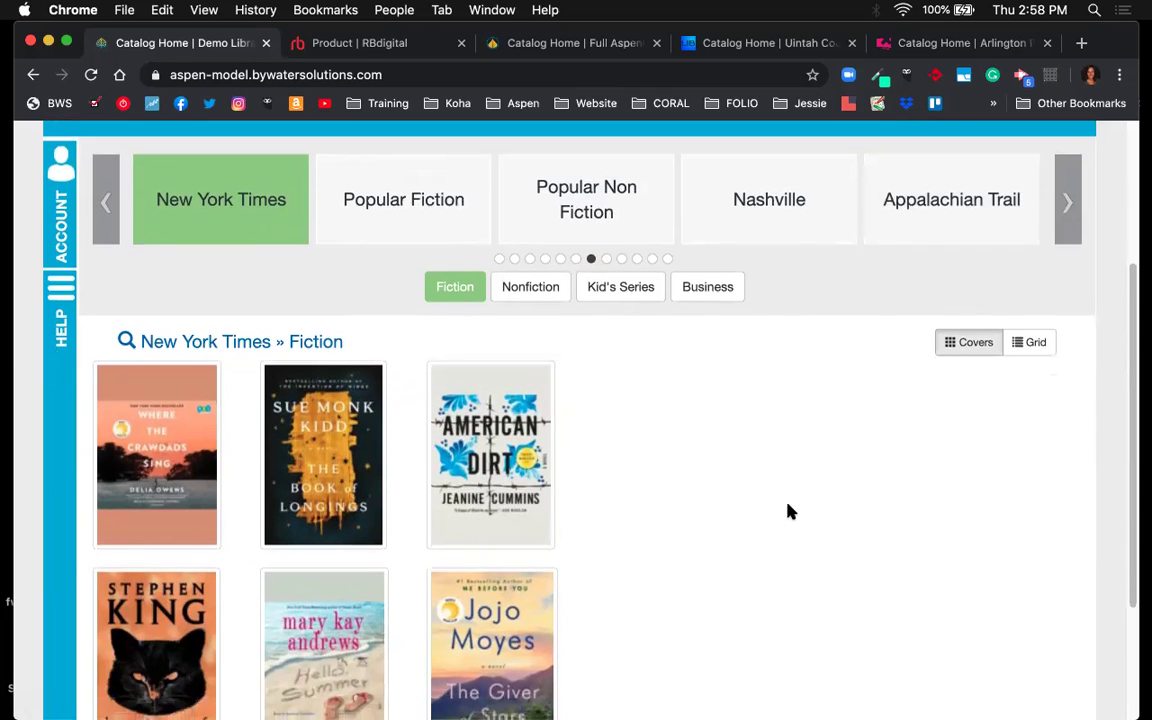
scroll(790, 512, down, 2)
scroll(788, 512, up, 1)
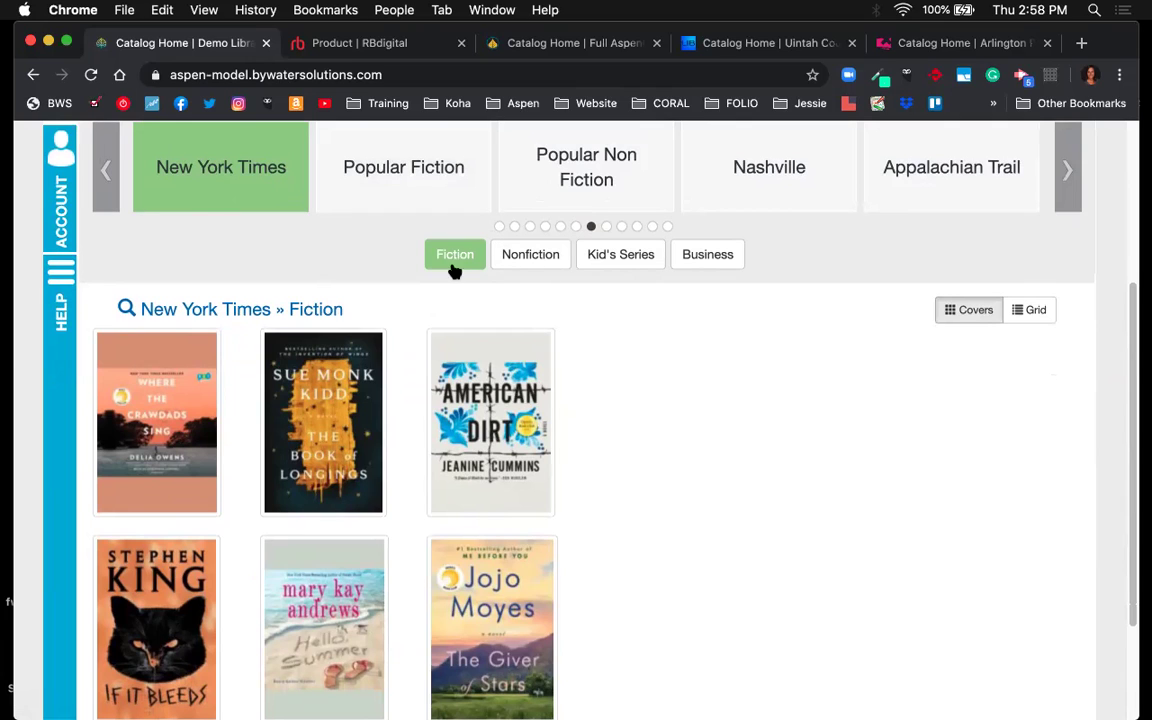
Browse the New York Times Nonfiction, Kid's Series and Business categories.
click(527, 257)
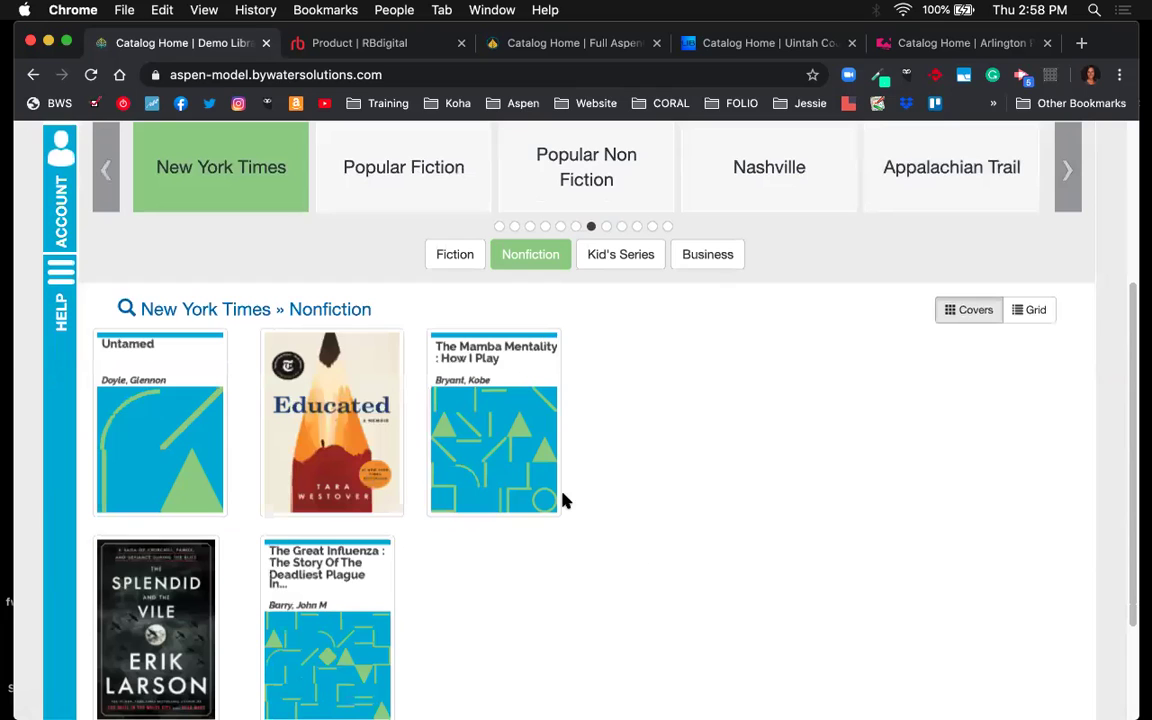
click(613, 258)
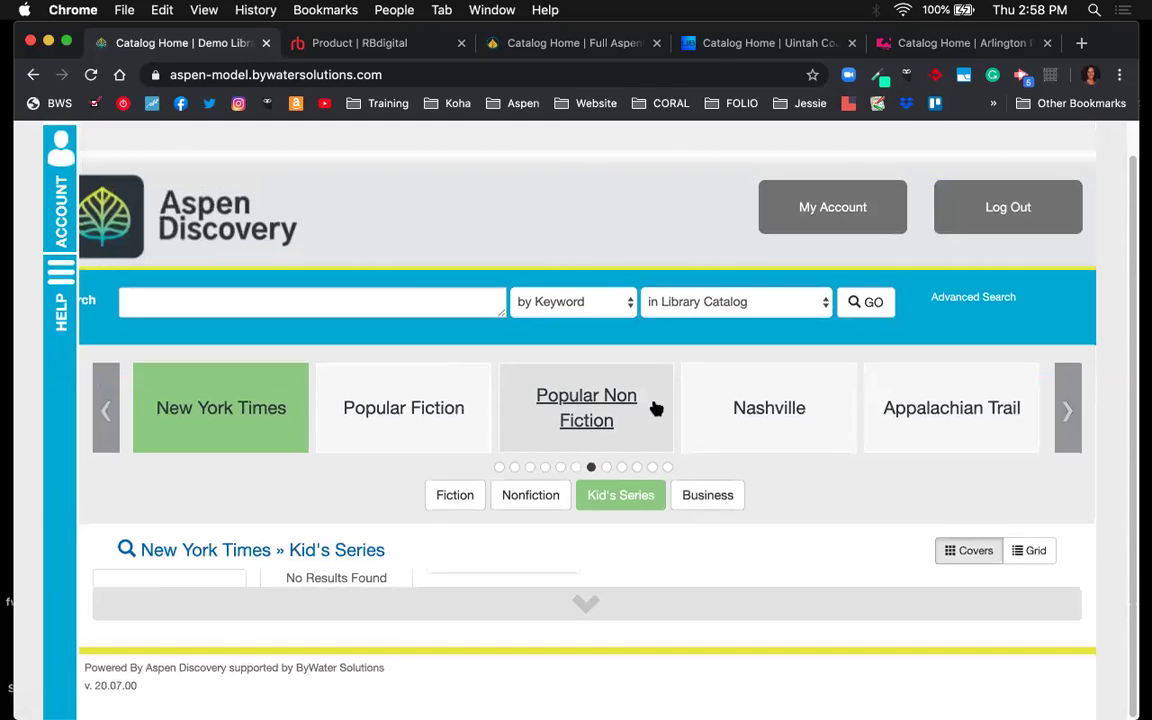
click(692, 507)
scroll(712, 458, down, 5)
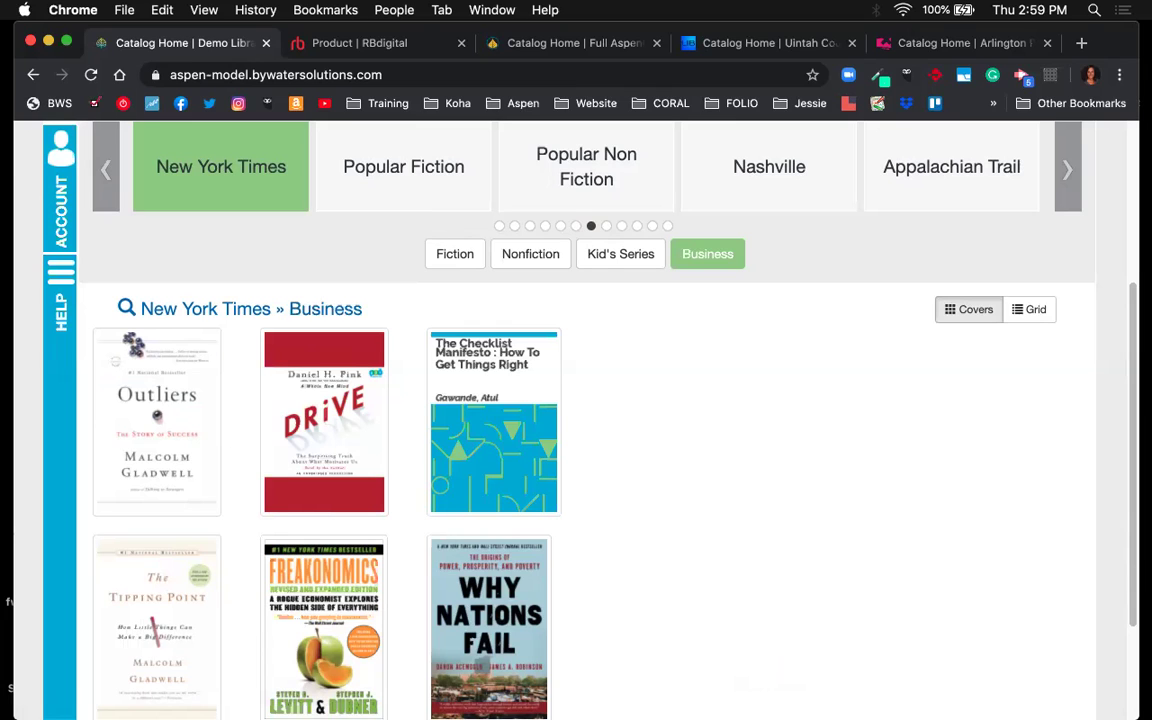
scroll(826, 432, up, 3)
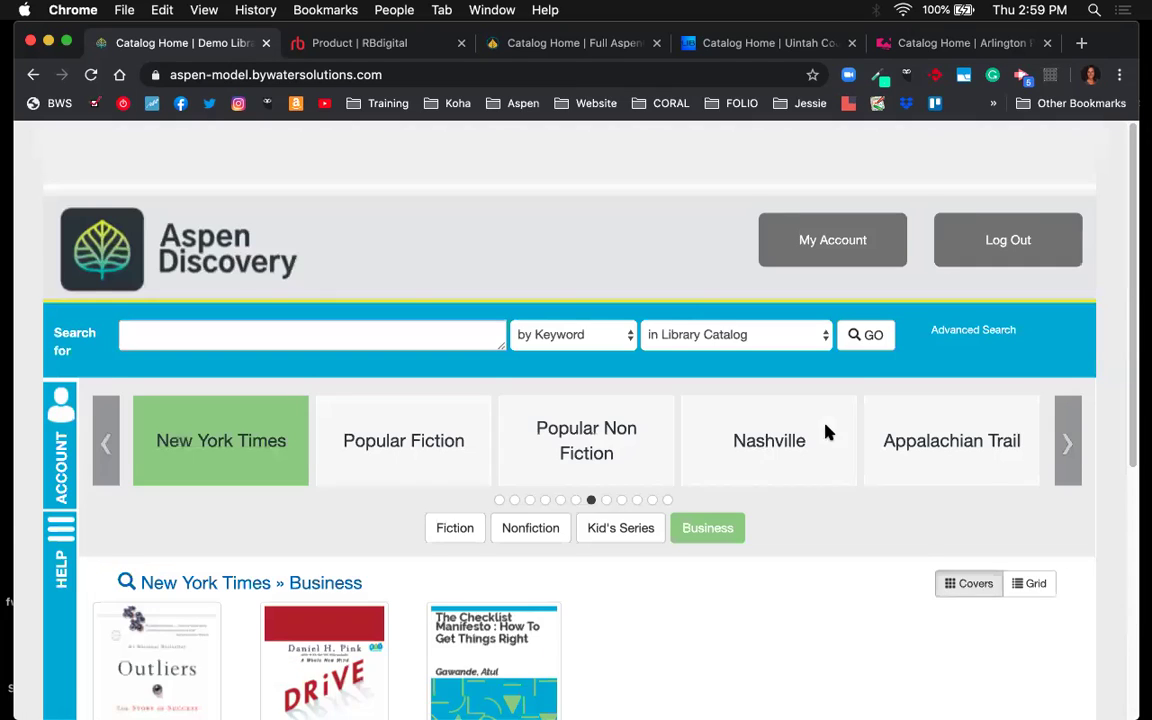
click(848, 247)
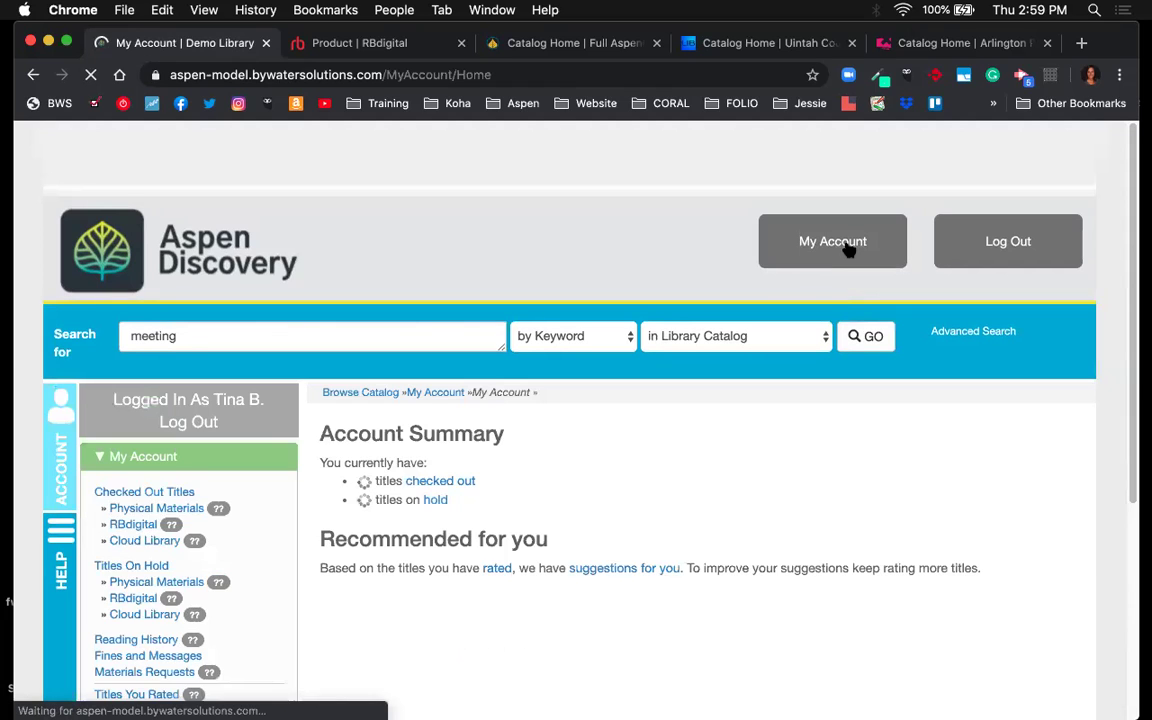
Open My Reading History, which lists Enduring Love by Ian McEwan first.
scroll(782, 458, down, 3)
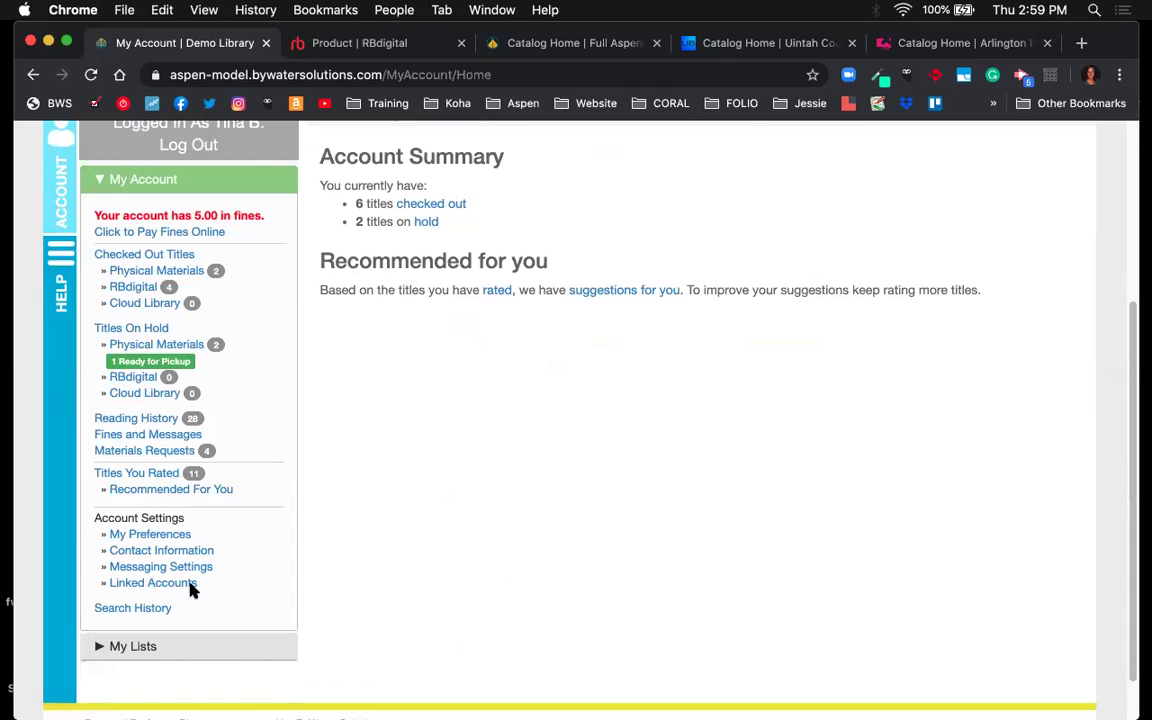
click(122, 422)
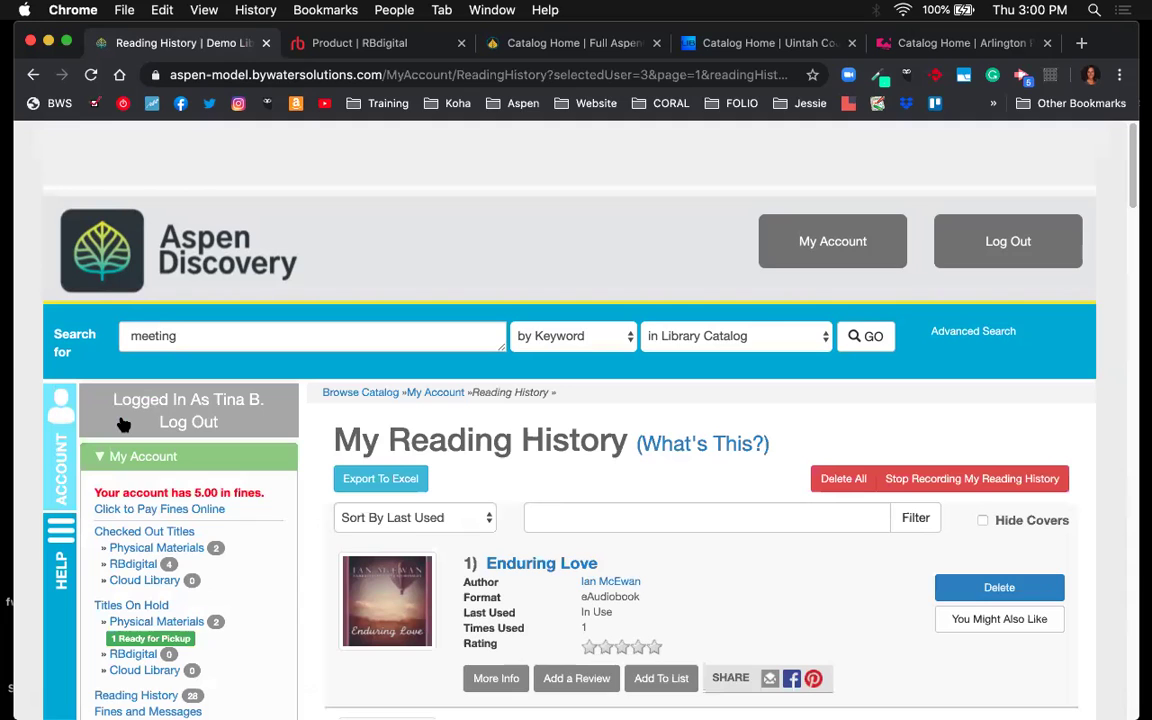
scroll(122, 424, down, 3)
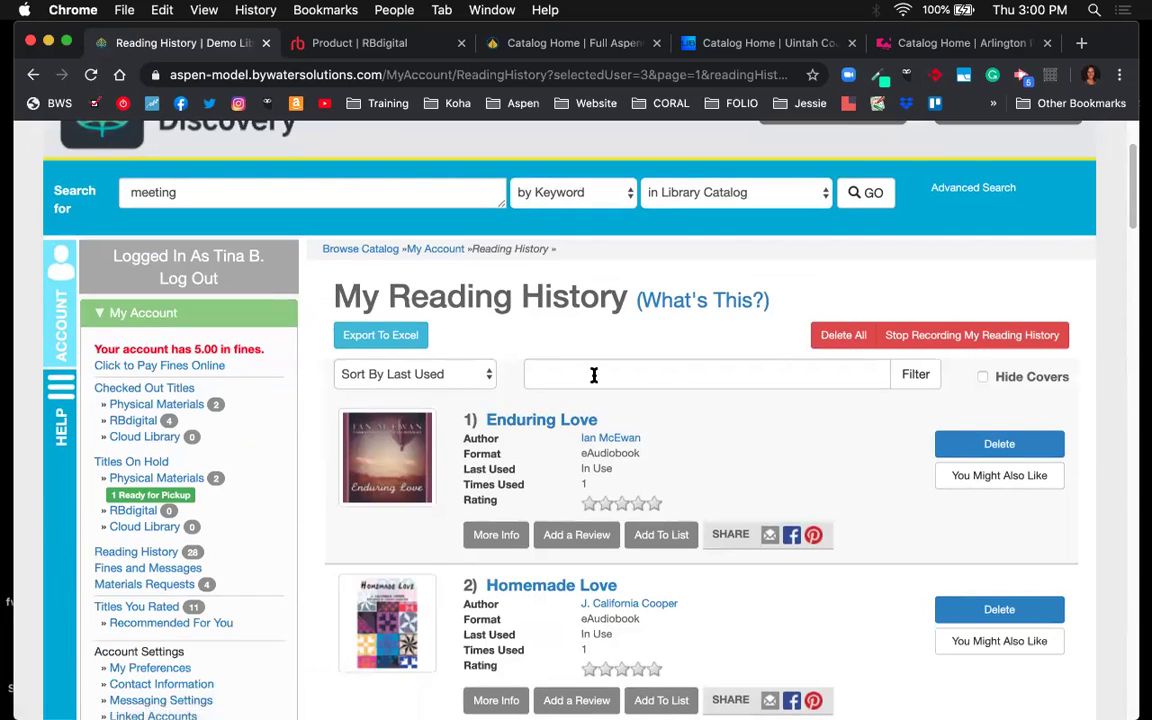
Stop recording the reading history and confirm, leaving 0 titles and a privacy notice.
click(961, 339)
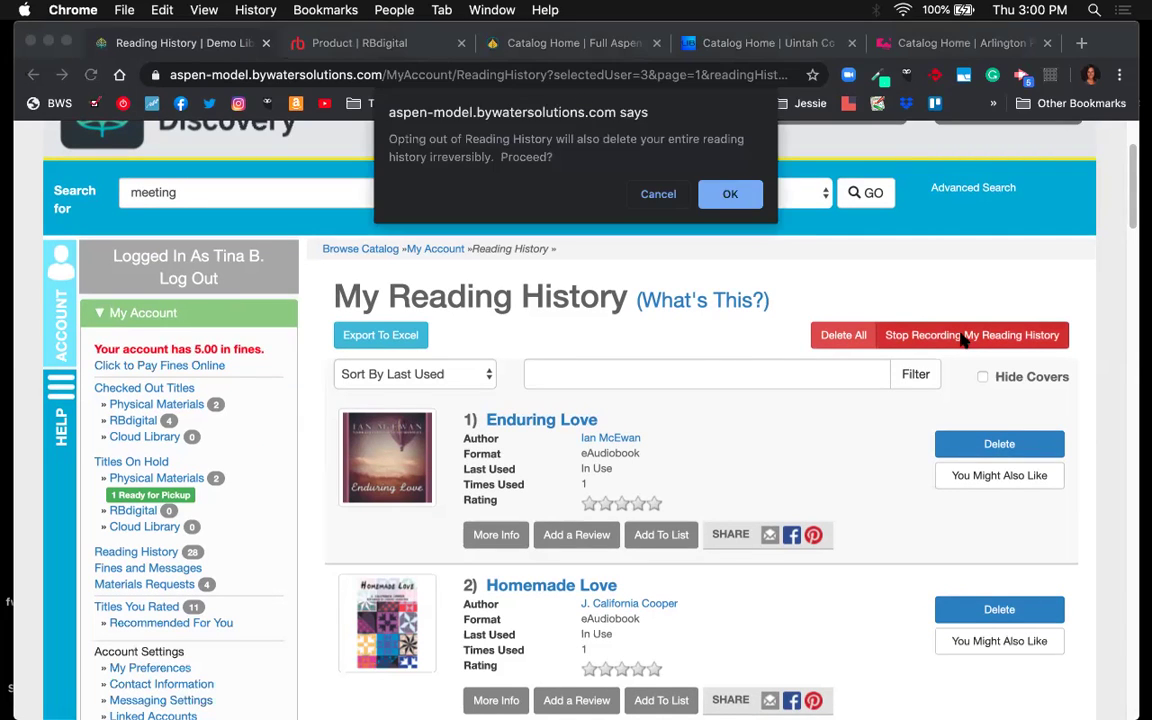
click(736, 195)
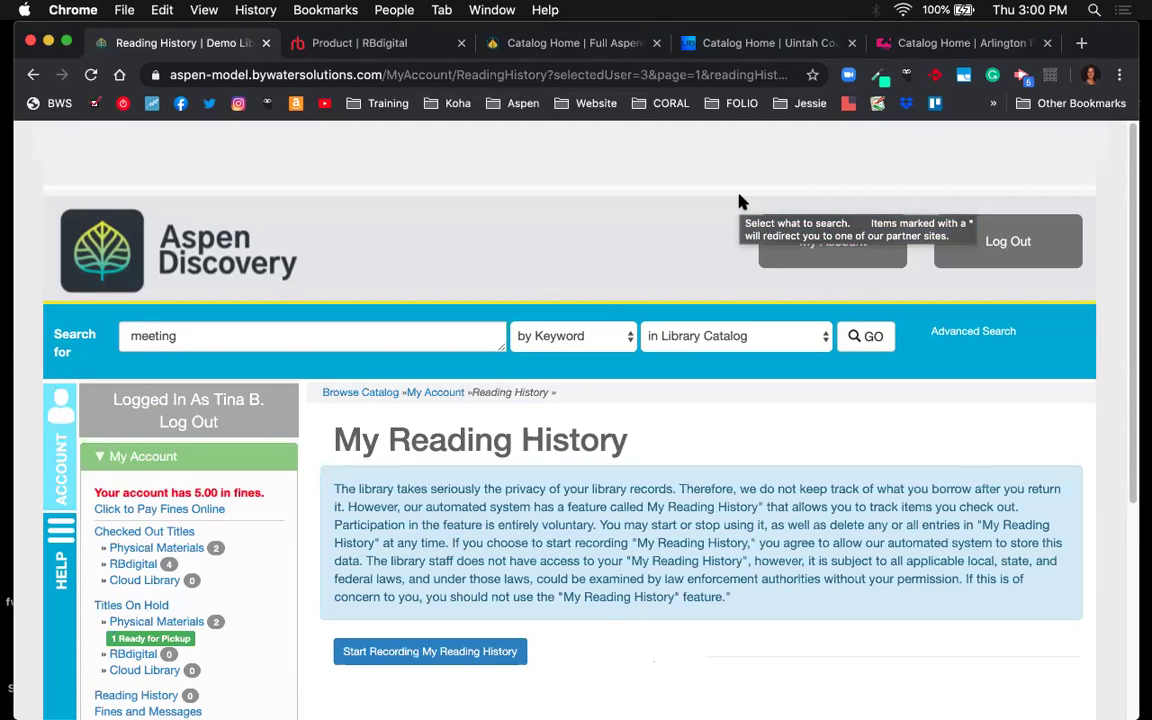
scroll(740, 202, down, 3)
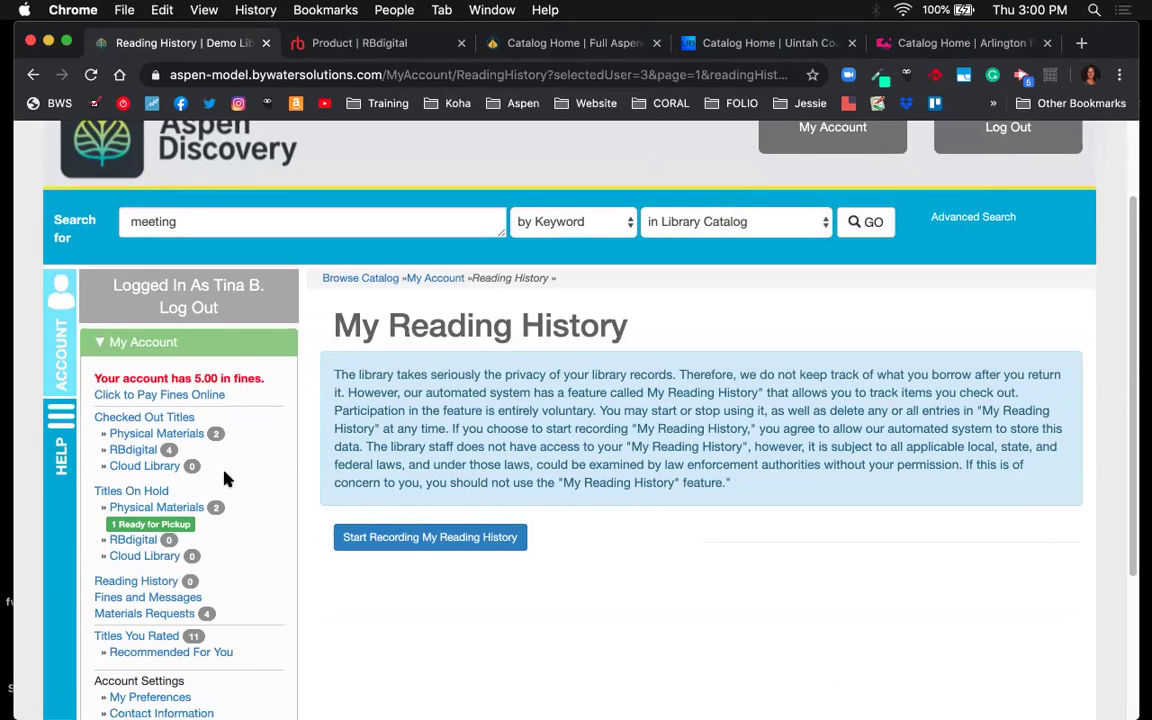
Restart reading history recording and review the restored list, highlighting entry 5's Book format.
click(390, 540)
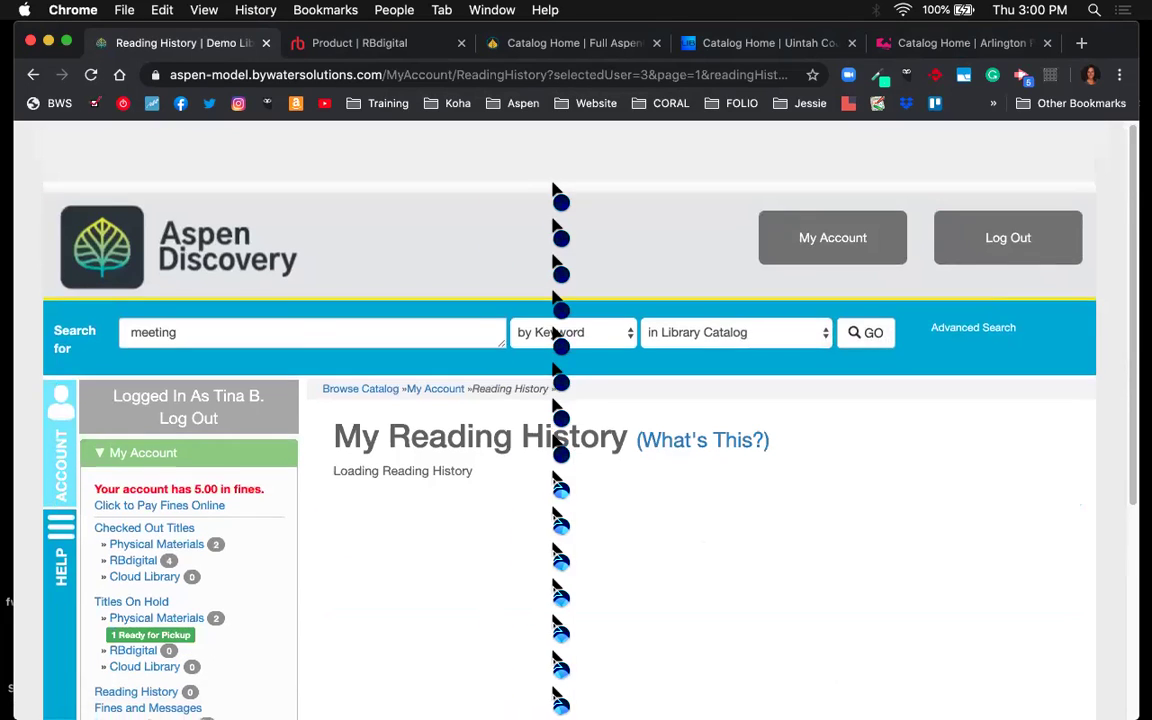
scroll(590, 540, down, 3)
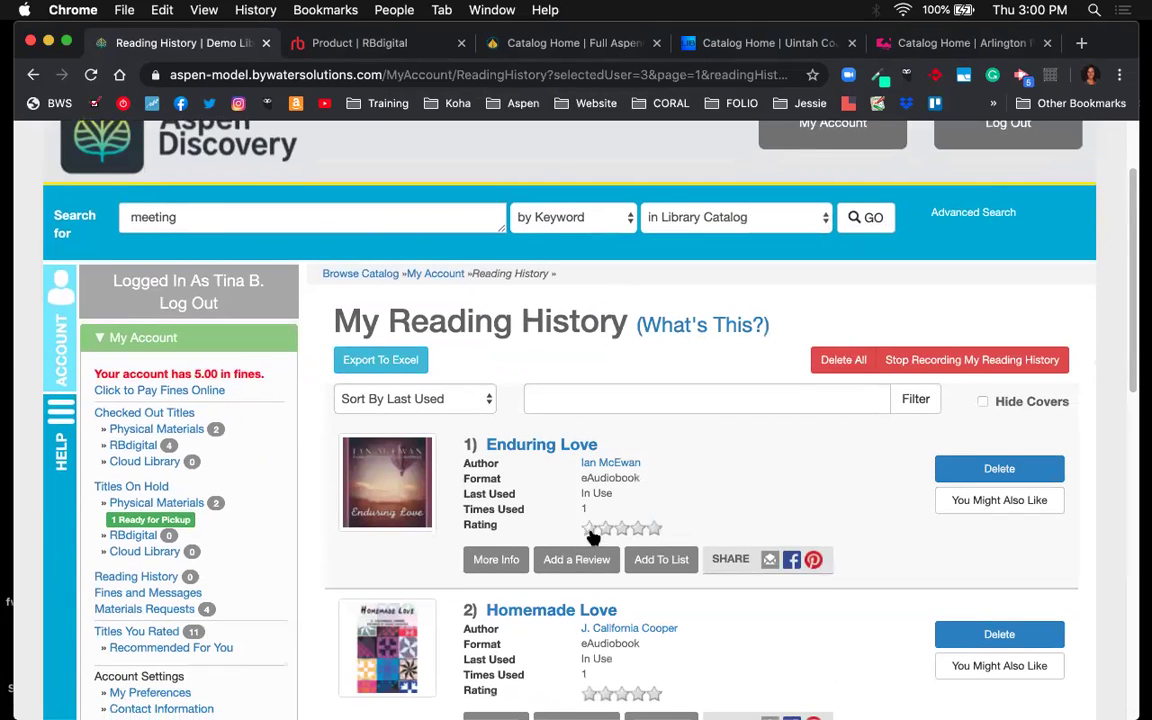
scroll(718, 513, down, 1)
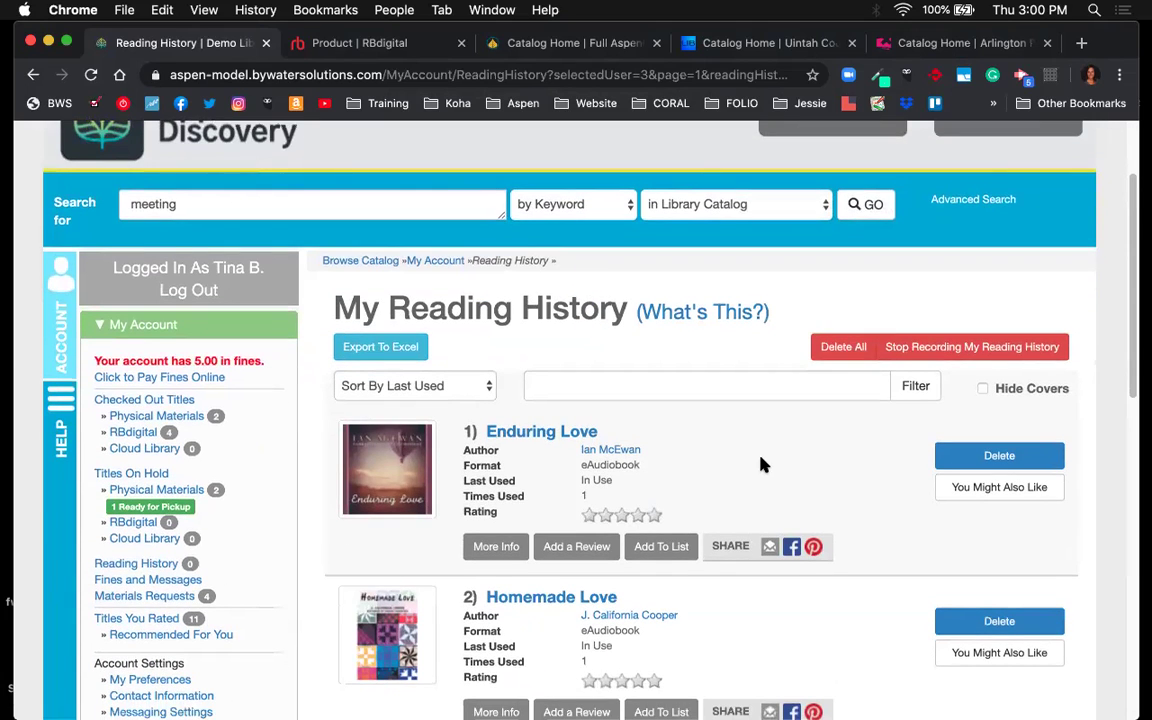
scroll(851, 510, down, 1)
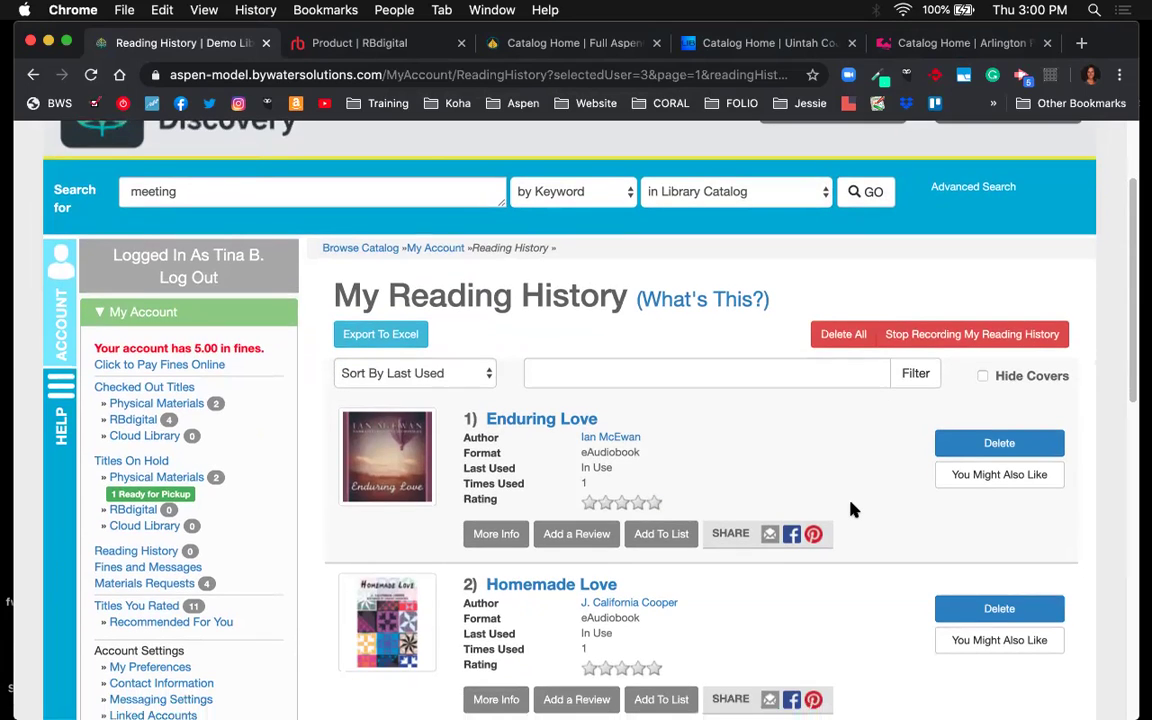
scroll(886, 516, down, 2)
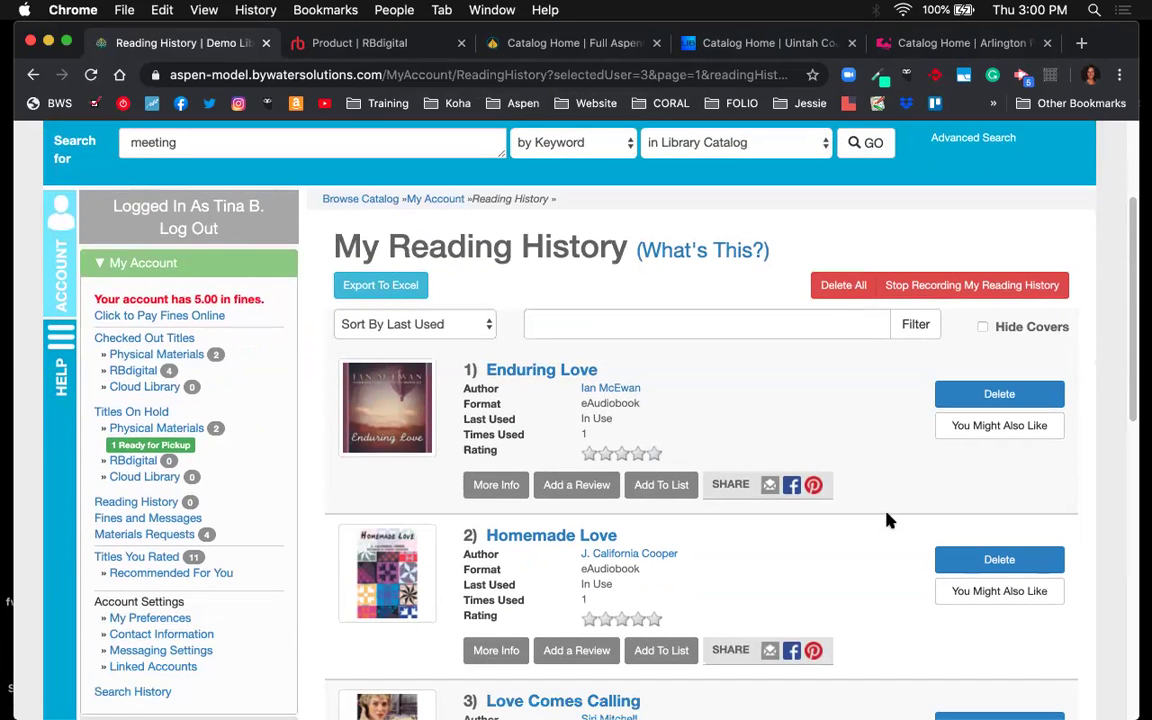
scroll(886, 518, down, 1)
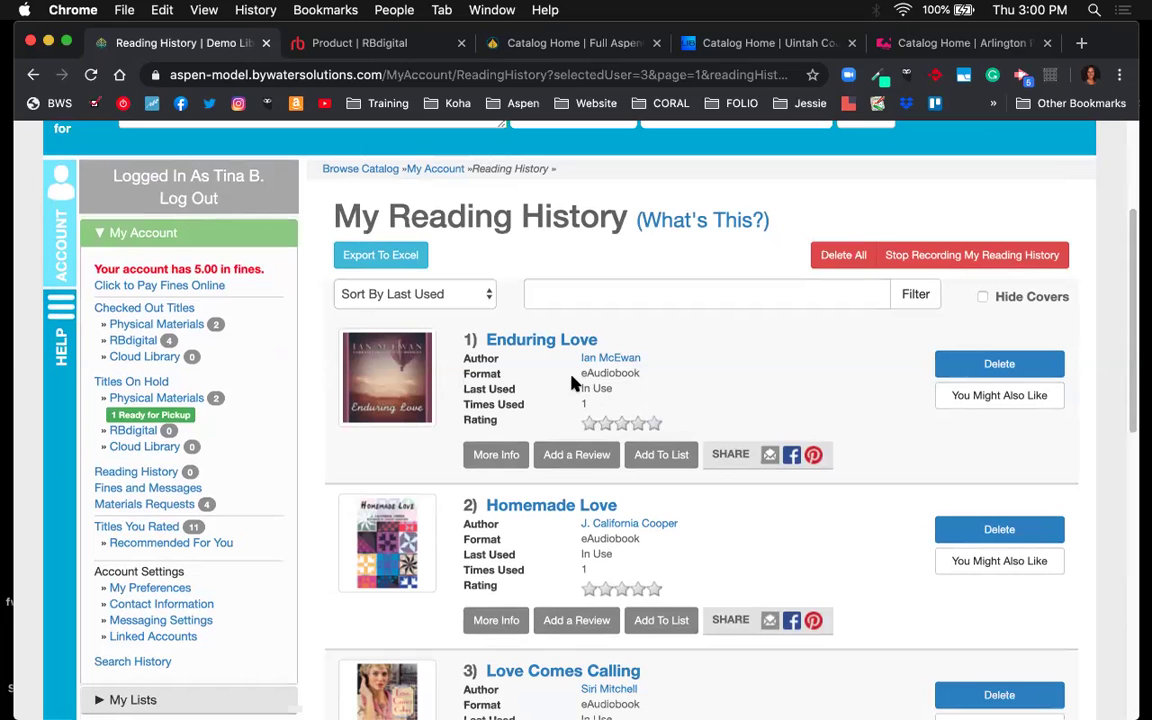
scroll(829, 495, down, 5)
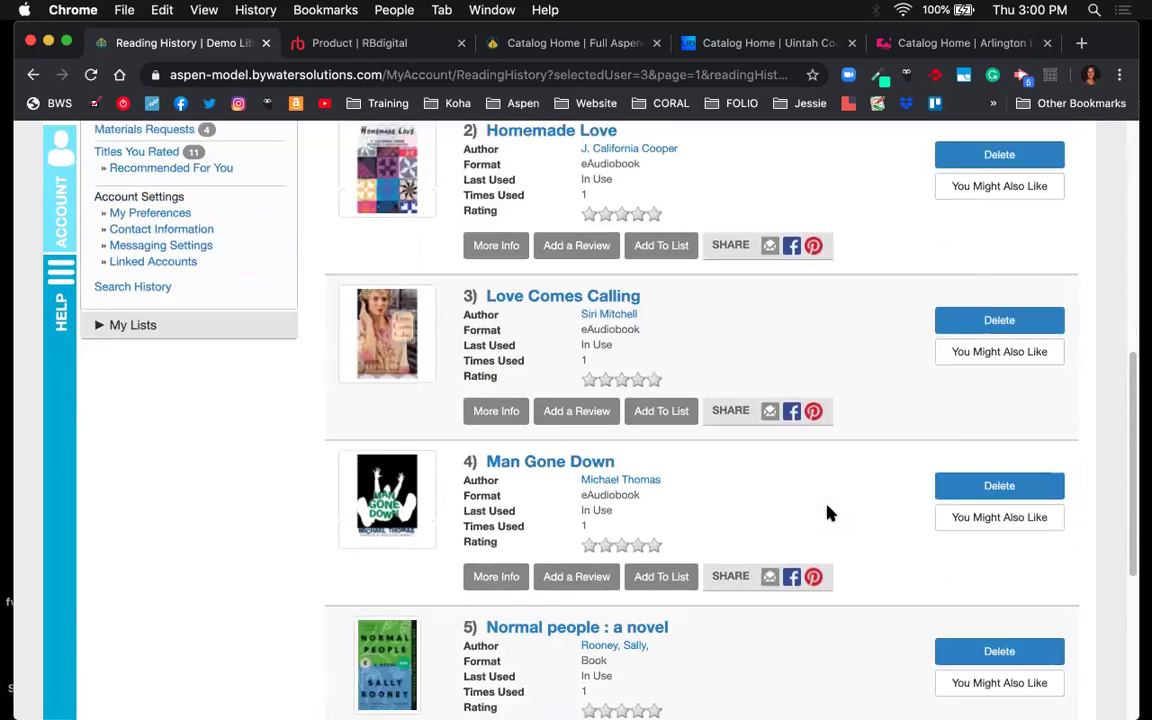
scroll(829, 513, down, 1)
double_click(586, 554)
drag(597, 565, 604, 565)
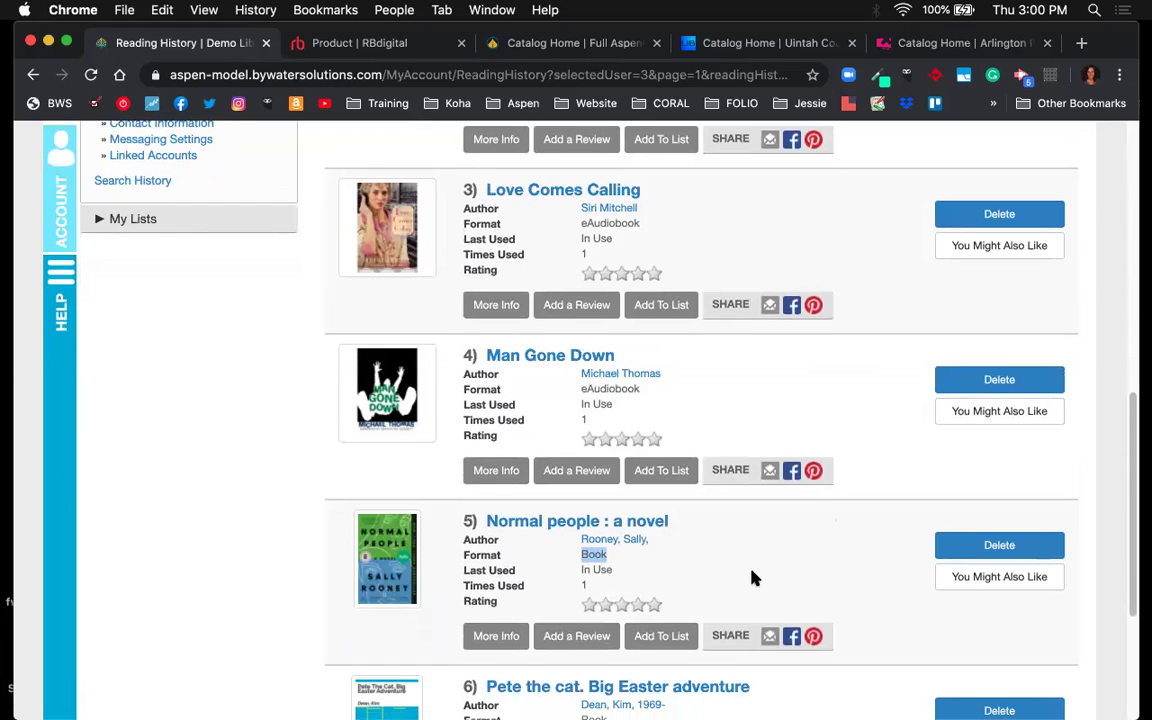
scroll(753, 578, down, 3)
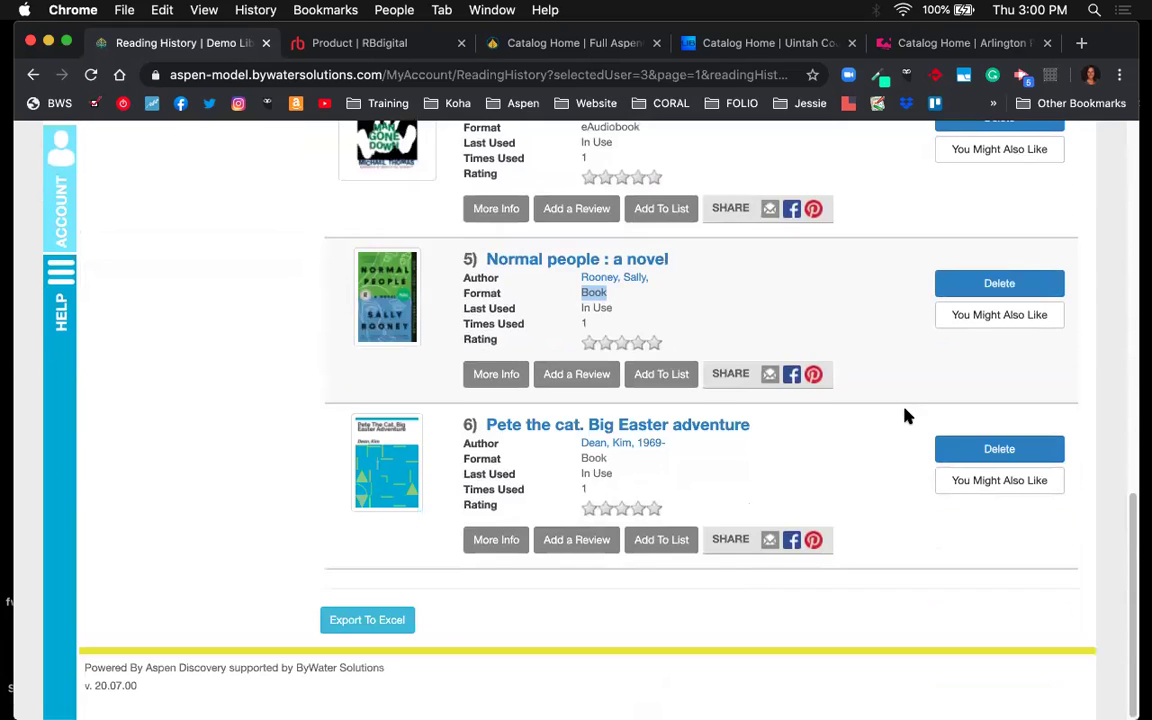
scroll(906, 416, up, 10)
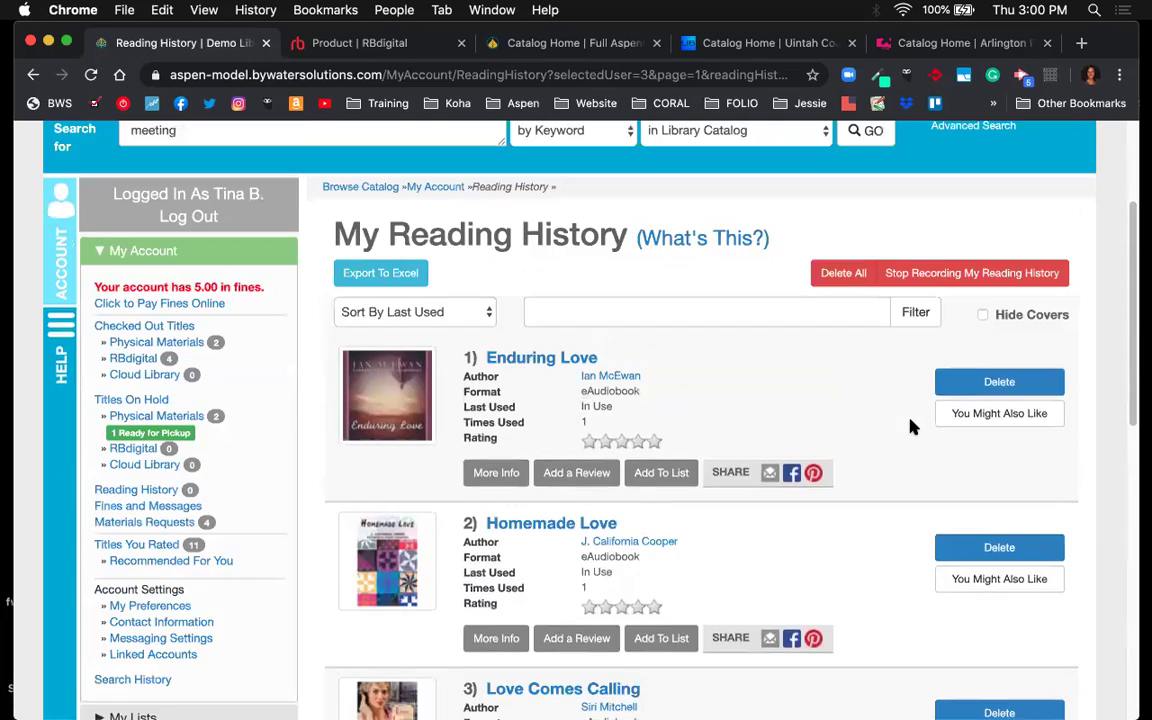
scroll(910, 427, up, 2)
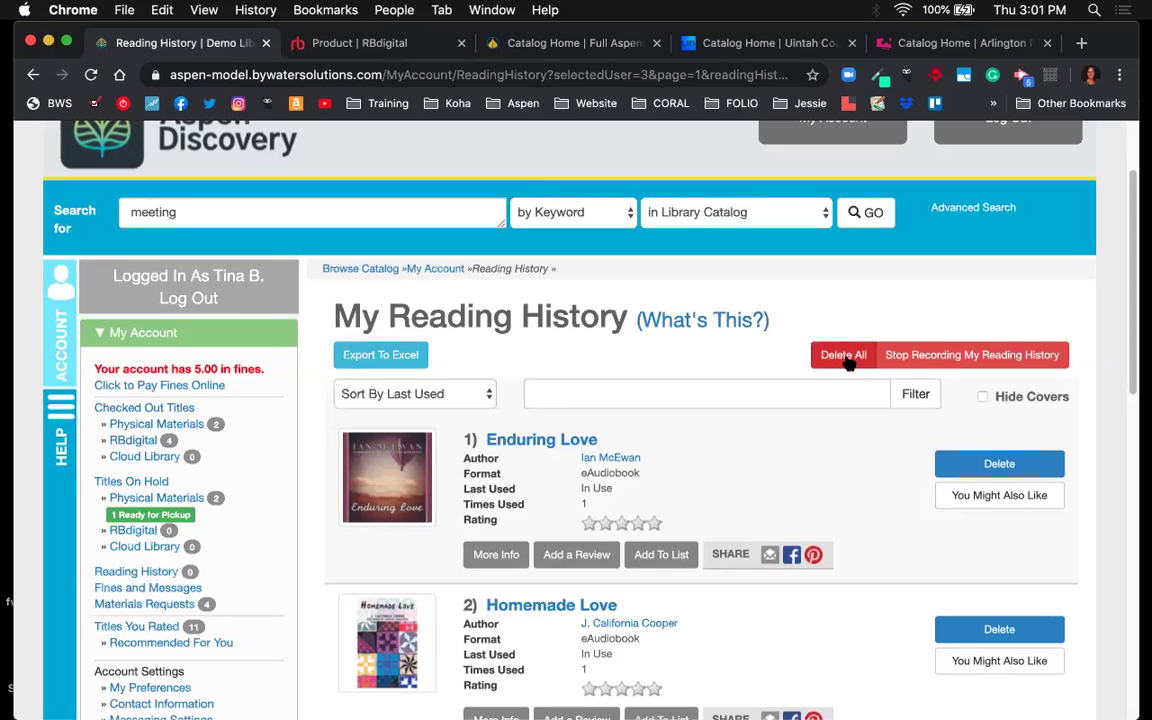
Start Delete All on the reading history but cancel at the irreversible-deletion warning.
click(845, 358)
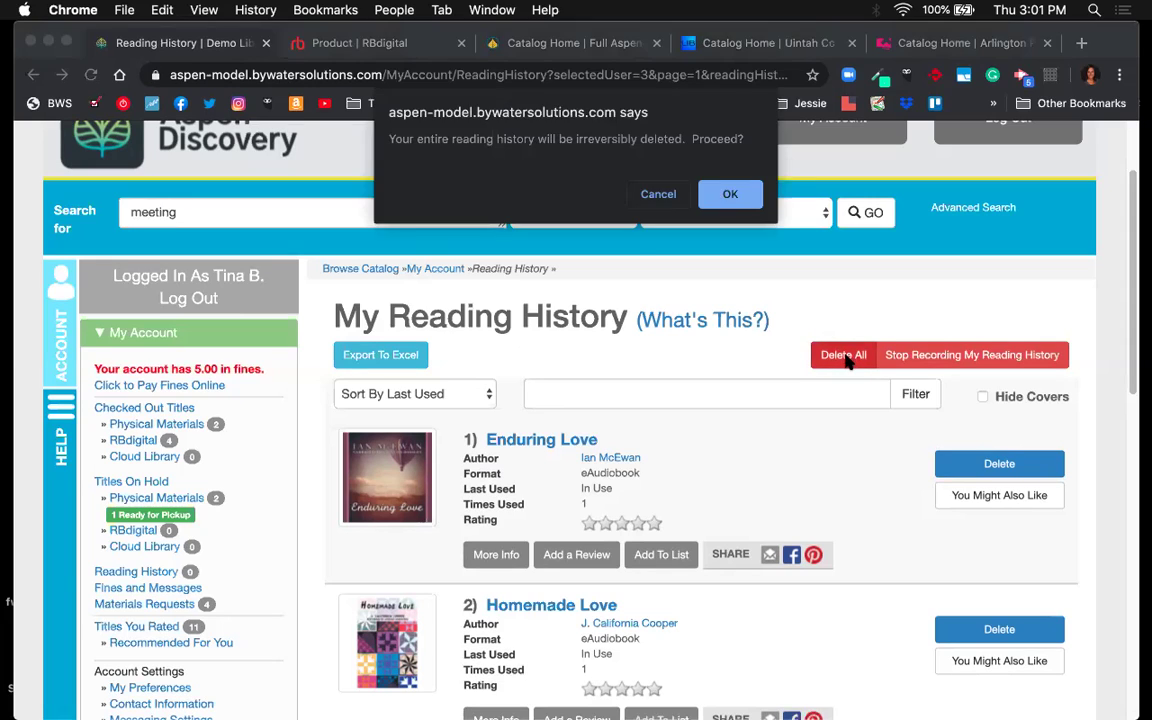
drag(400, 140, 740, 144)
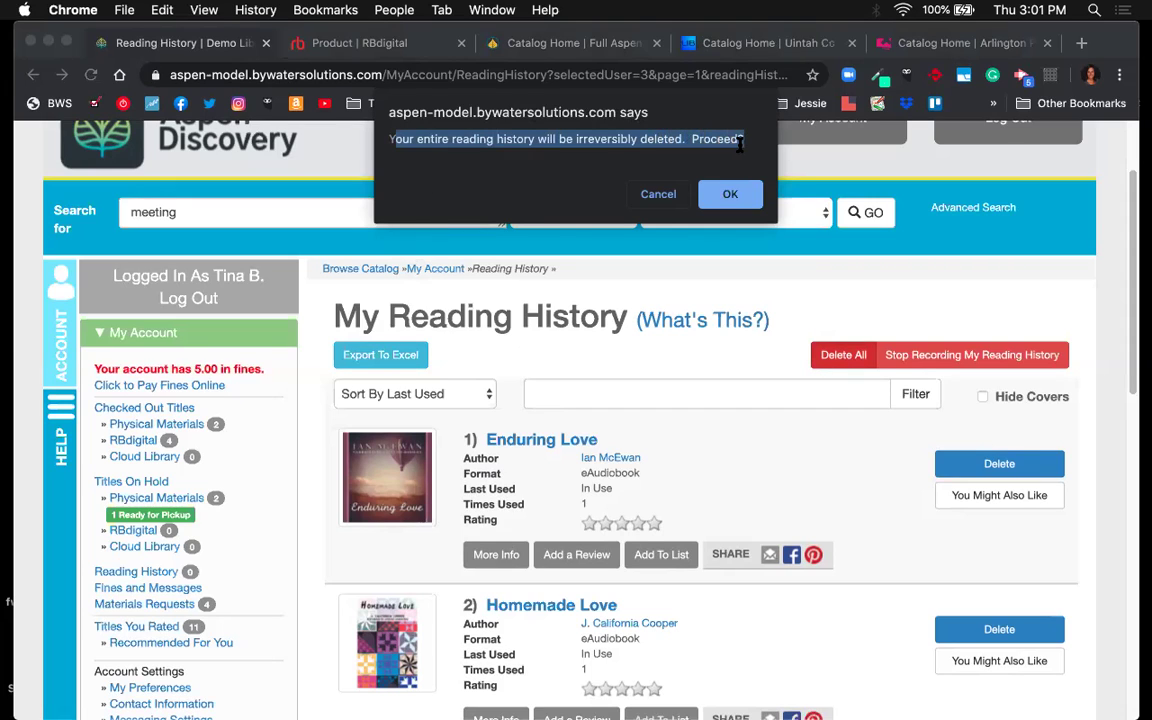
click(655, 193)
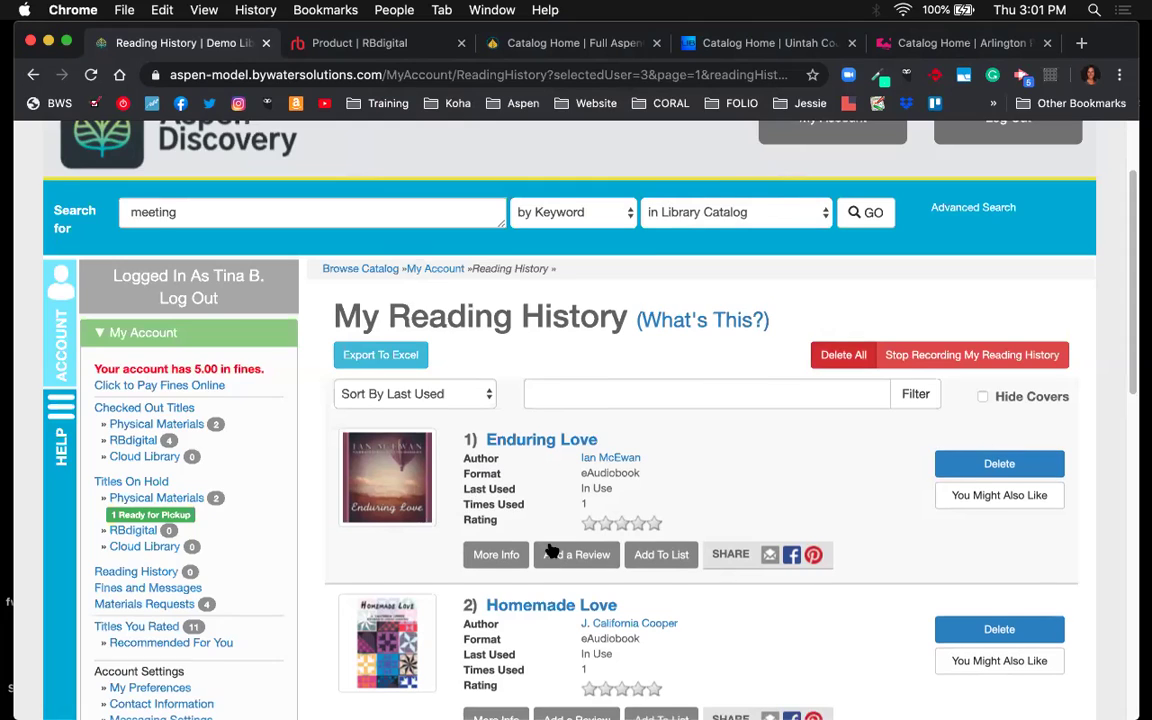
scroll(551, 550, down, 2)
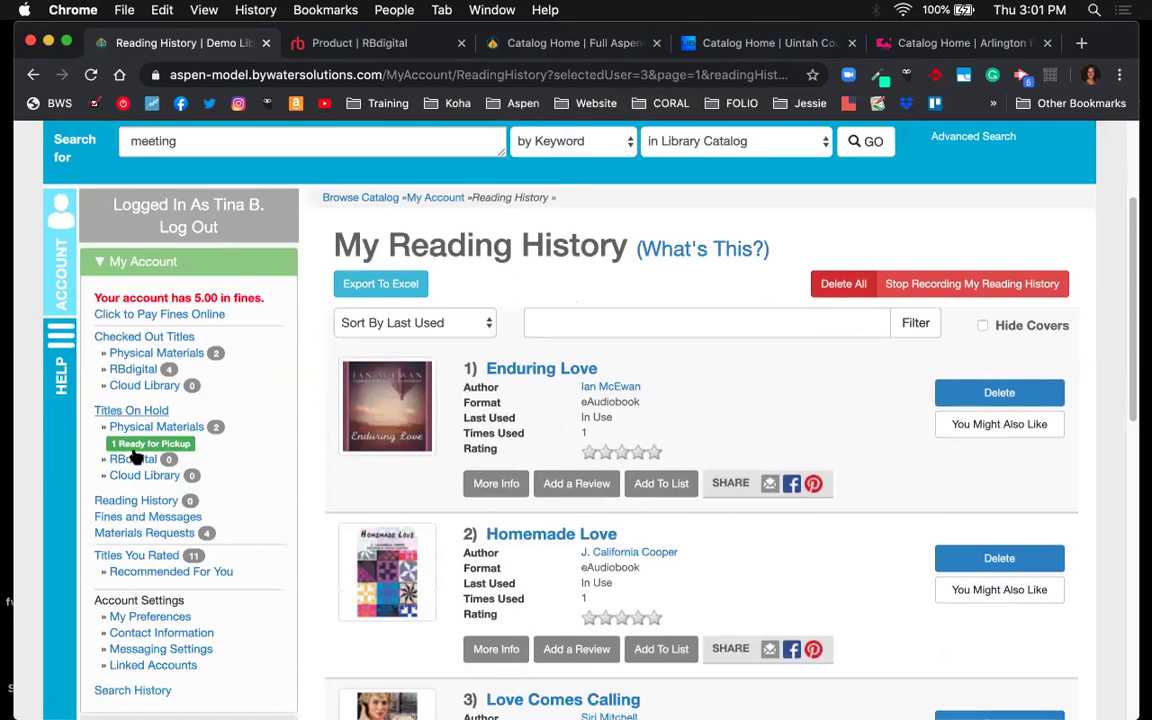
scroll(140, 503, down, 1)
scroll(145, 506, down, 1)
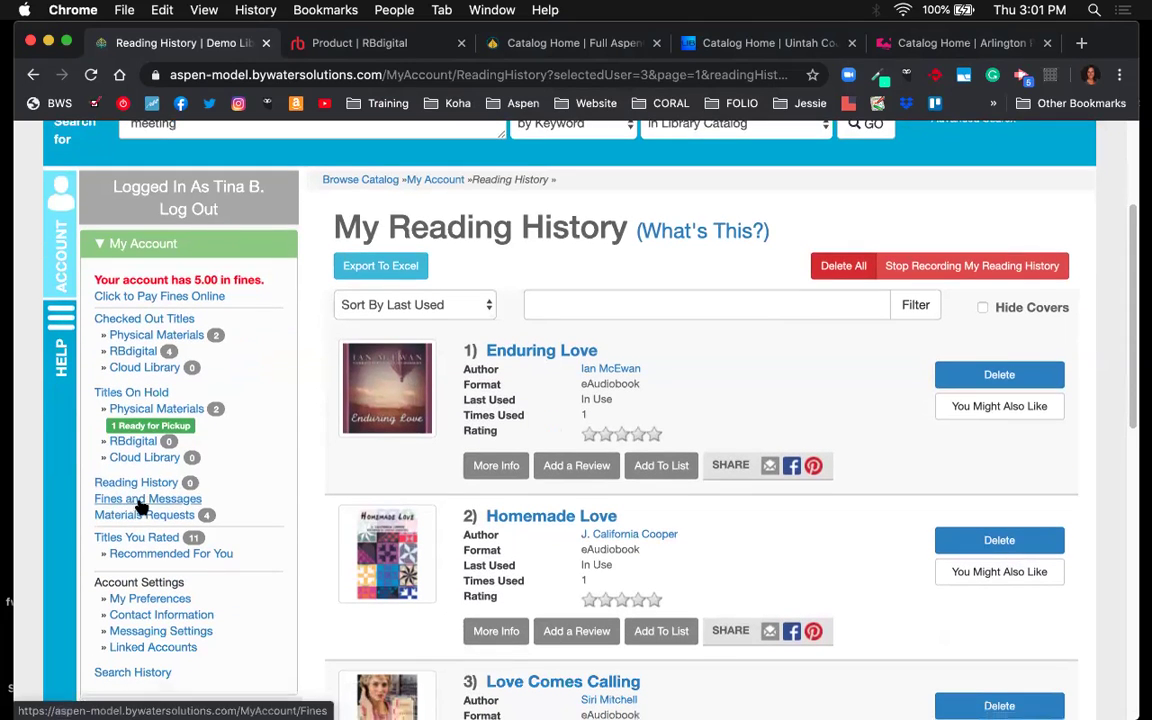
click(156, 504)
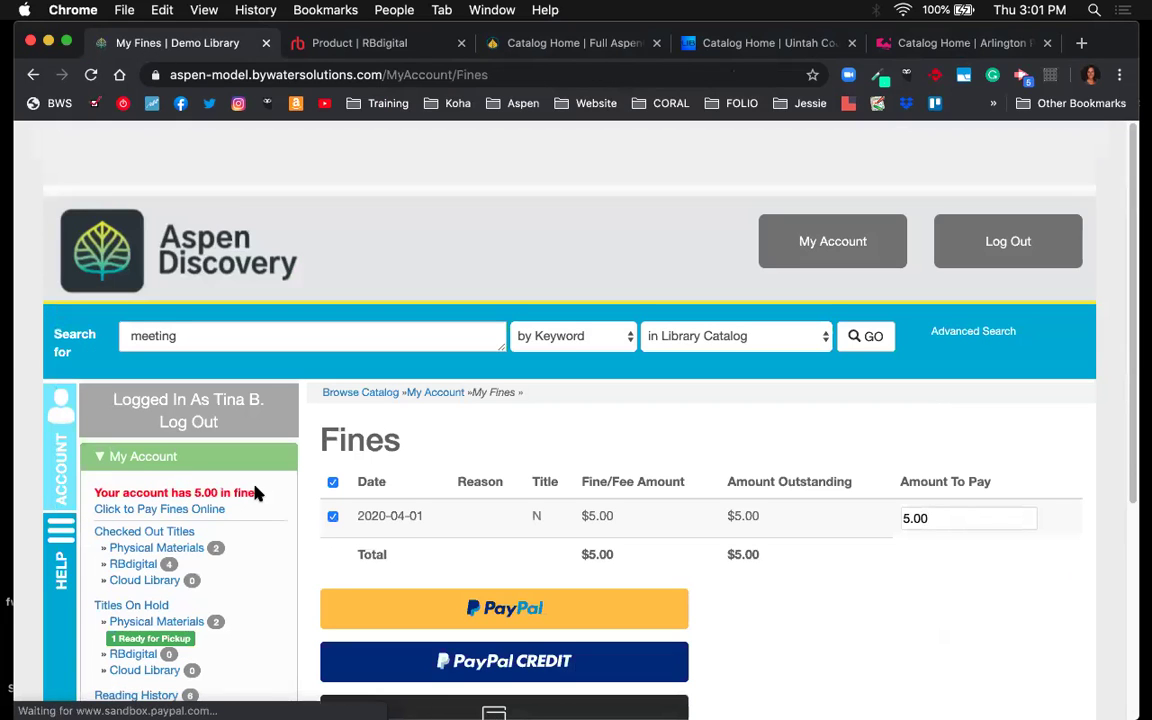
Review the $5.00 fine and its PayPal payment options on the Fines page.
scroll(252, 492, down, 5)
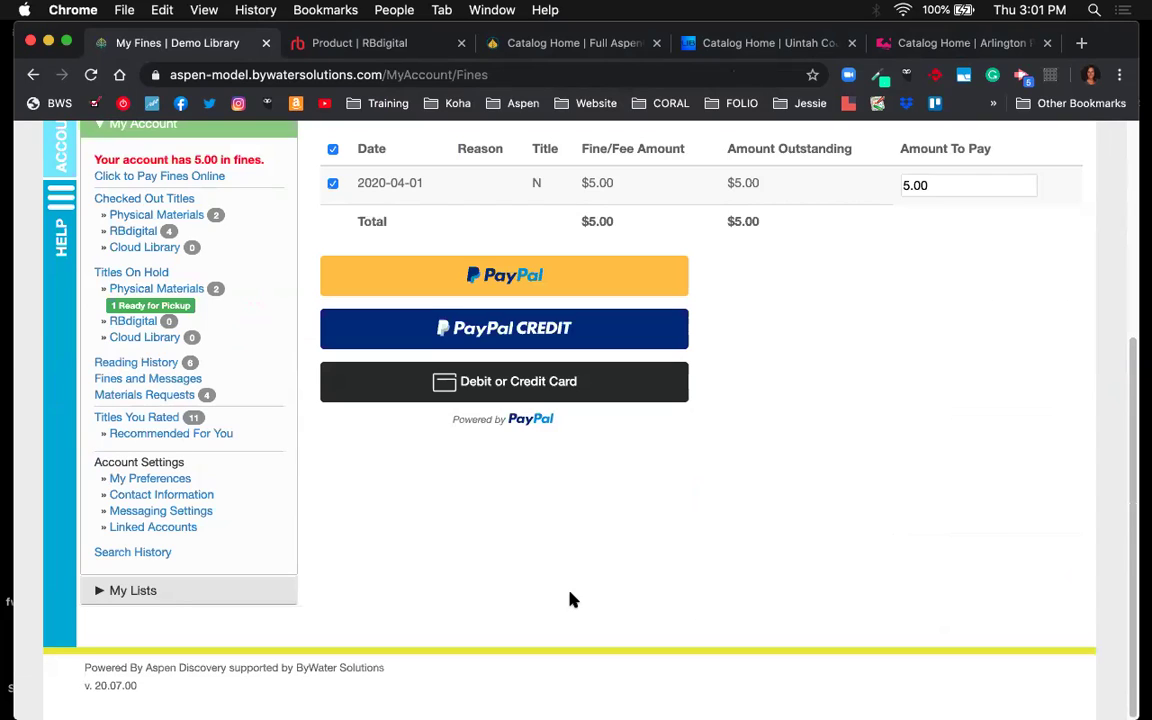
click(172, 398)
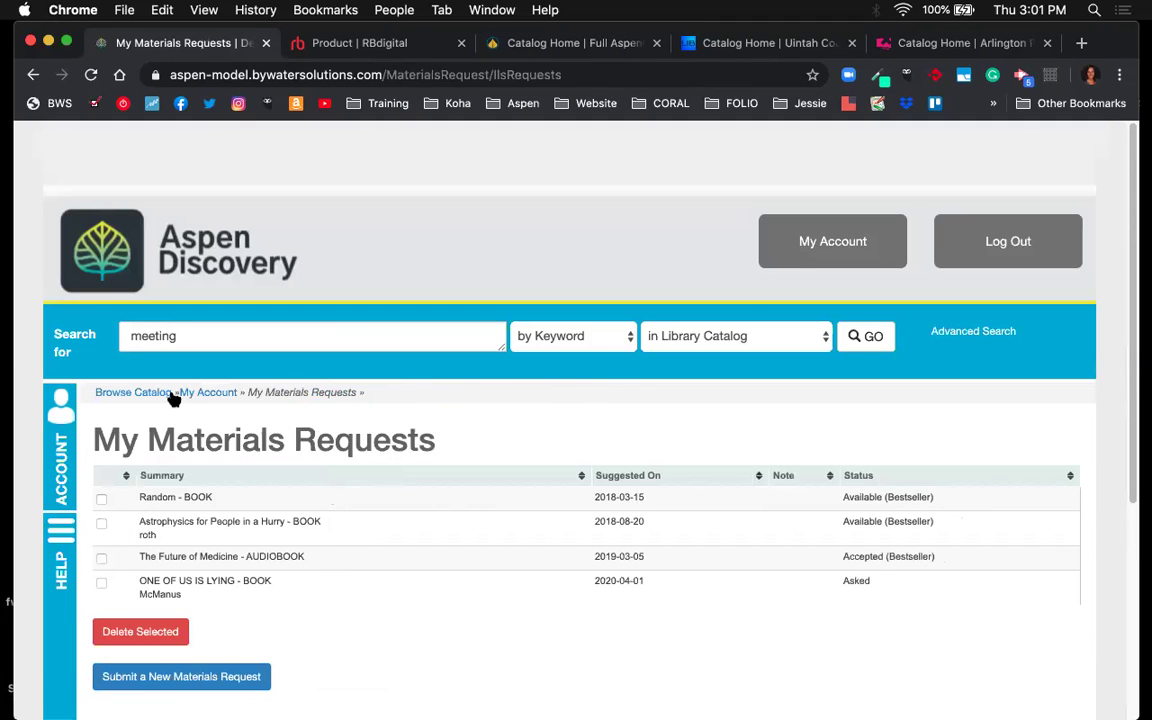
scroll(384, 557, down, 3)
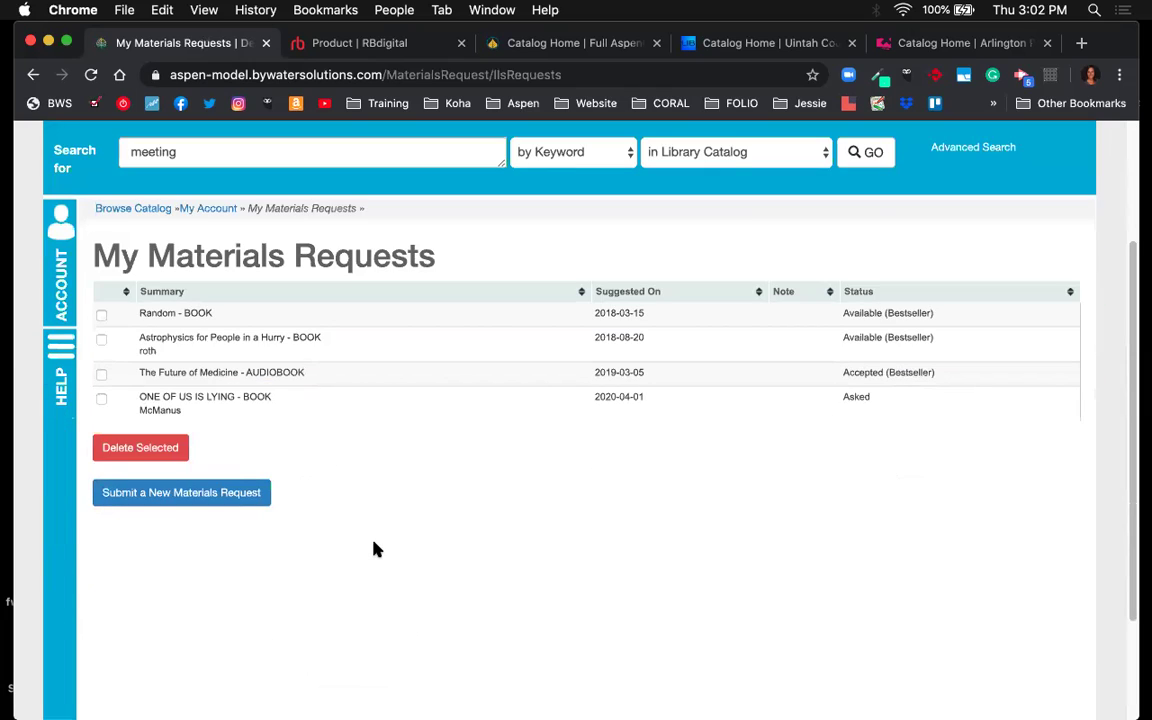
click(153, 504)
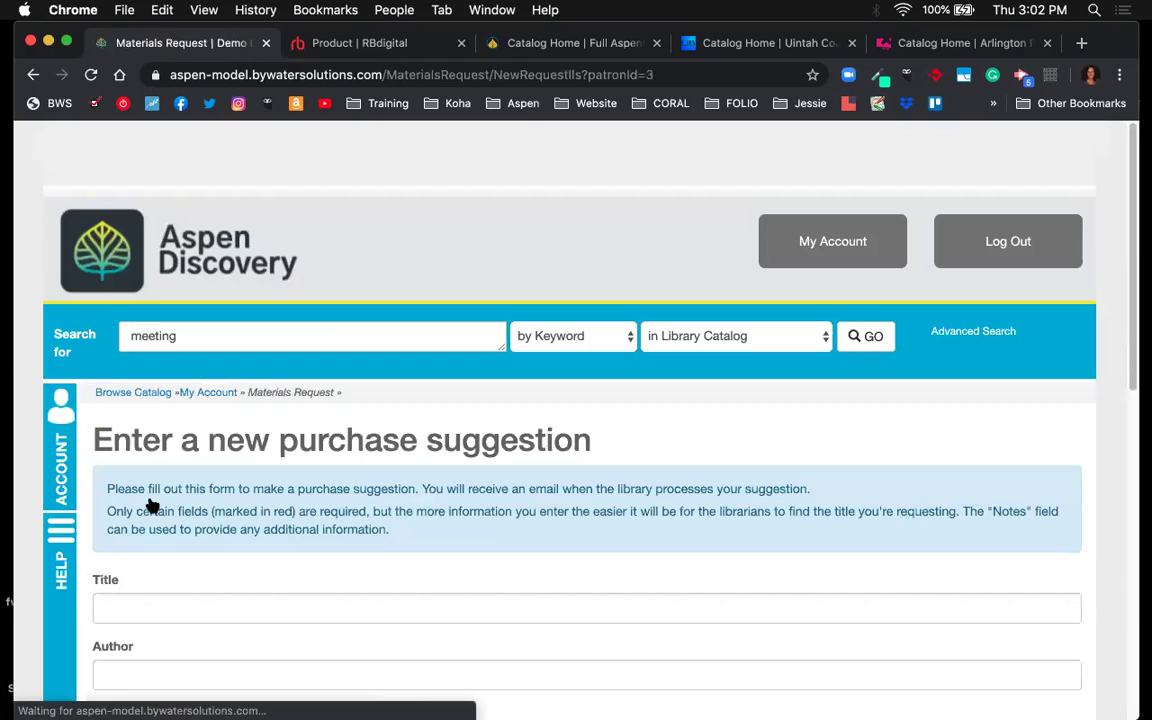
scroll(275, 455, down, 4)
scroll(285, 450, down, 2)
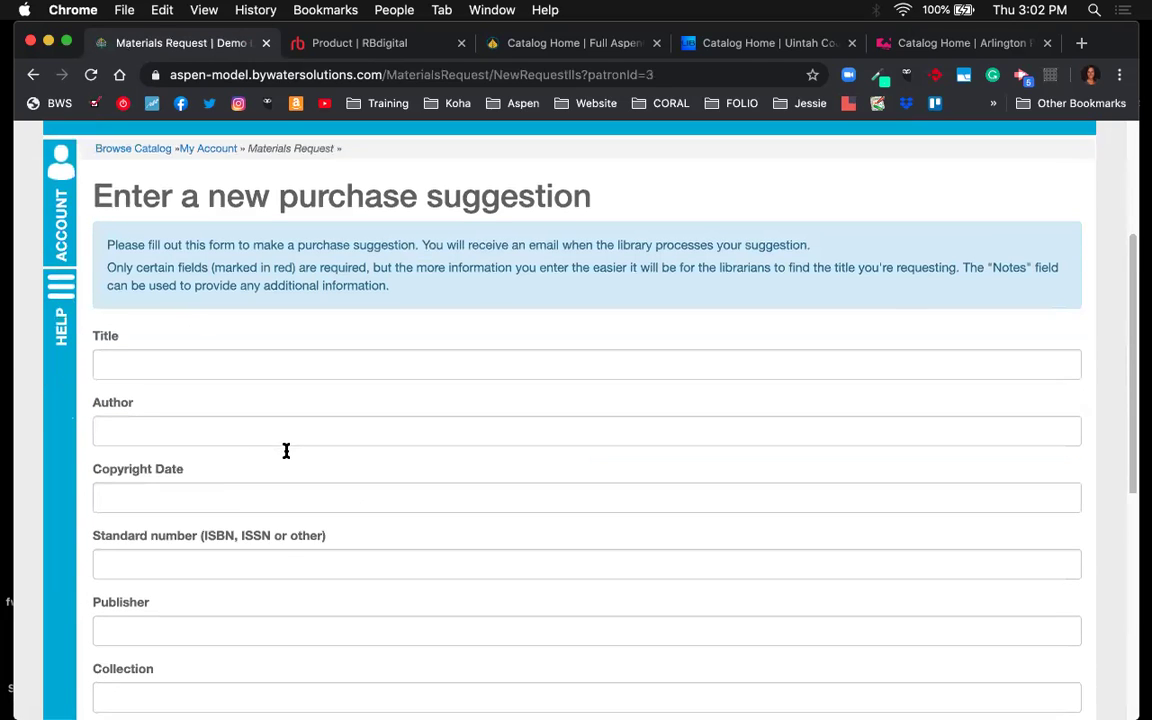
scroll(268, 502, down, 6)
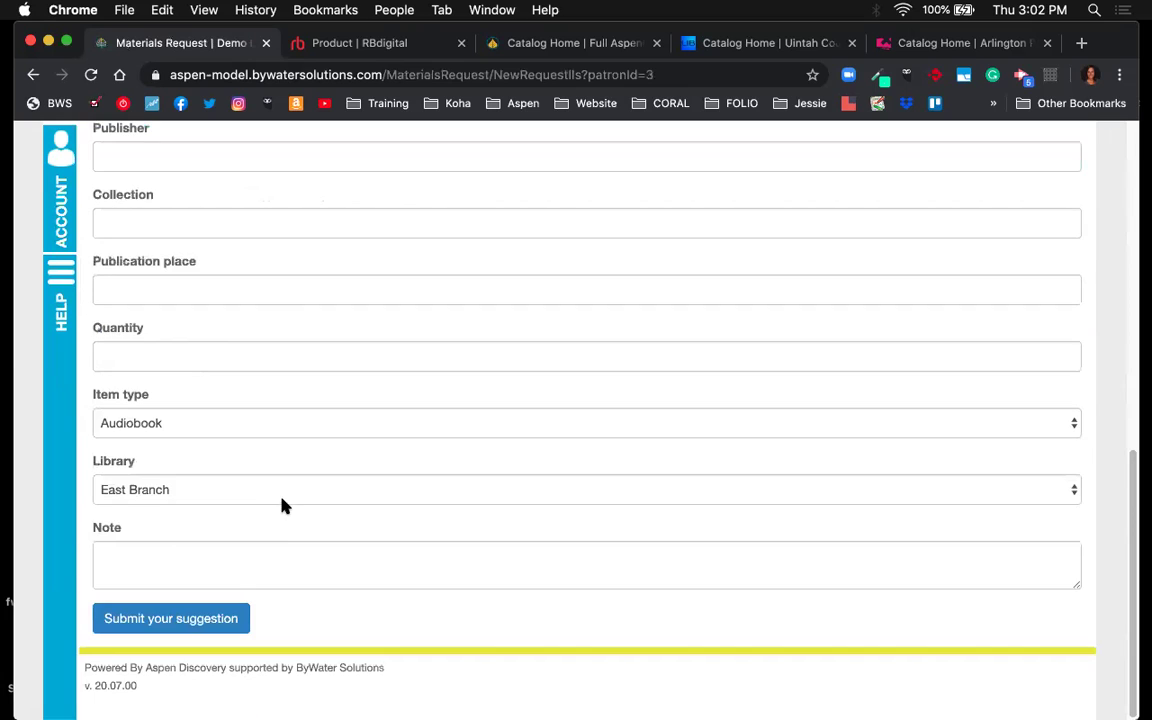
scroll(321, 520, up, 7)
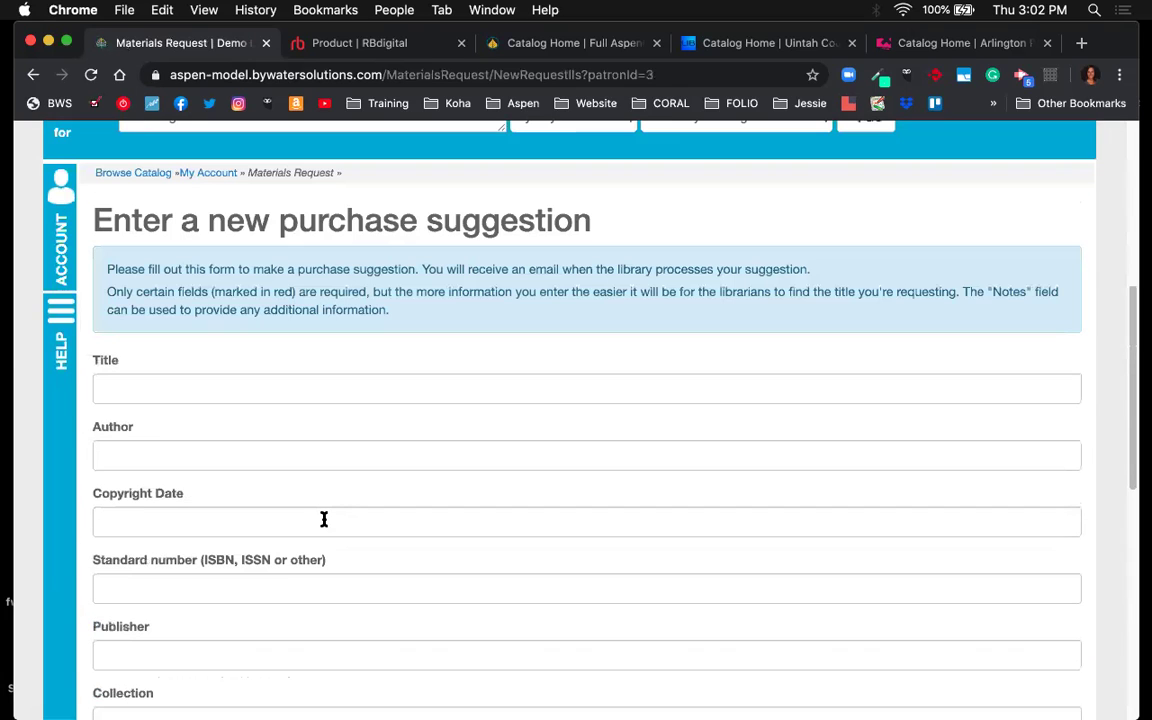
scroll(328, 515, down, 3)
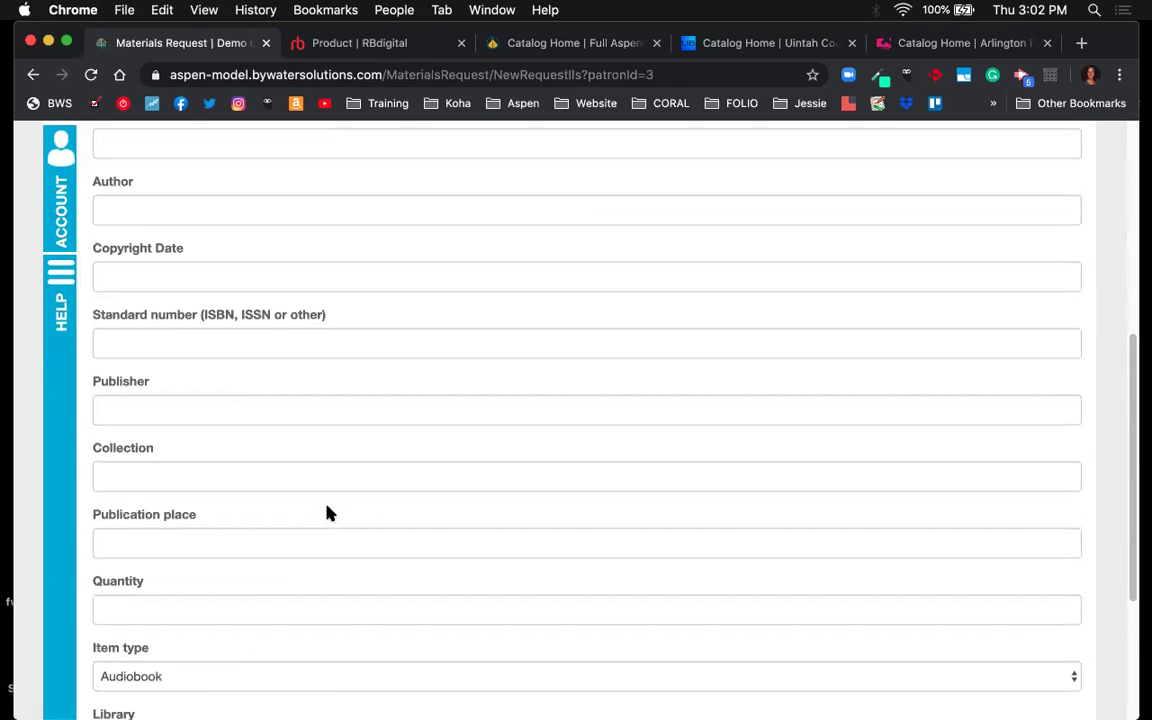
scroll(328, 513, down, 3)
scroll(291, 566, up, 10)
click(208, 394)
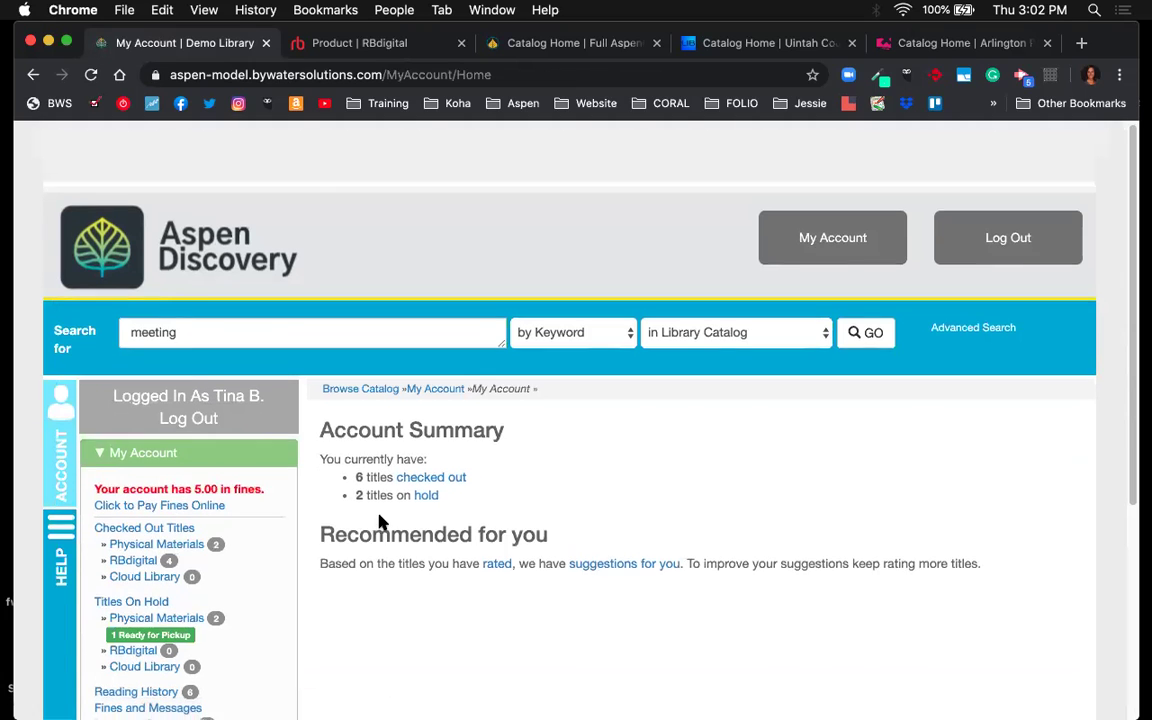
Open Titles You Rated and scroll through the 11 rated titles with their star ratings.
scroll(380, 522, down, 5)
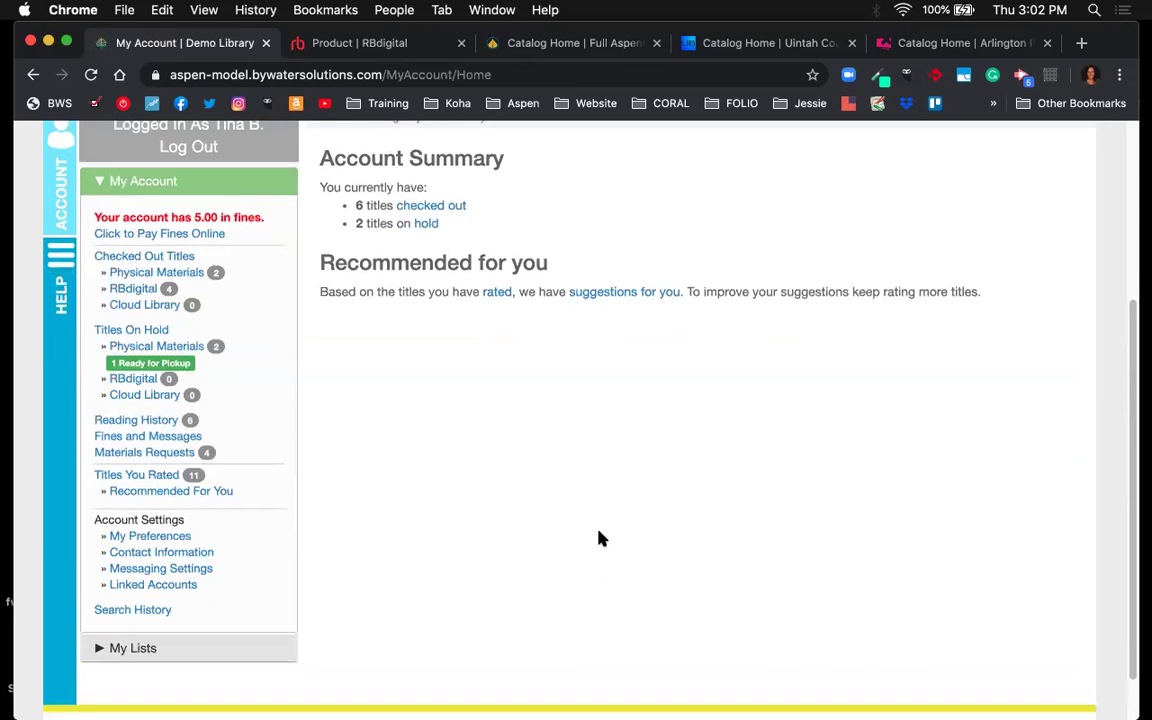
scroll(600, 539, down, 1)
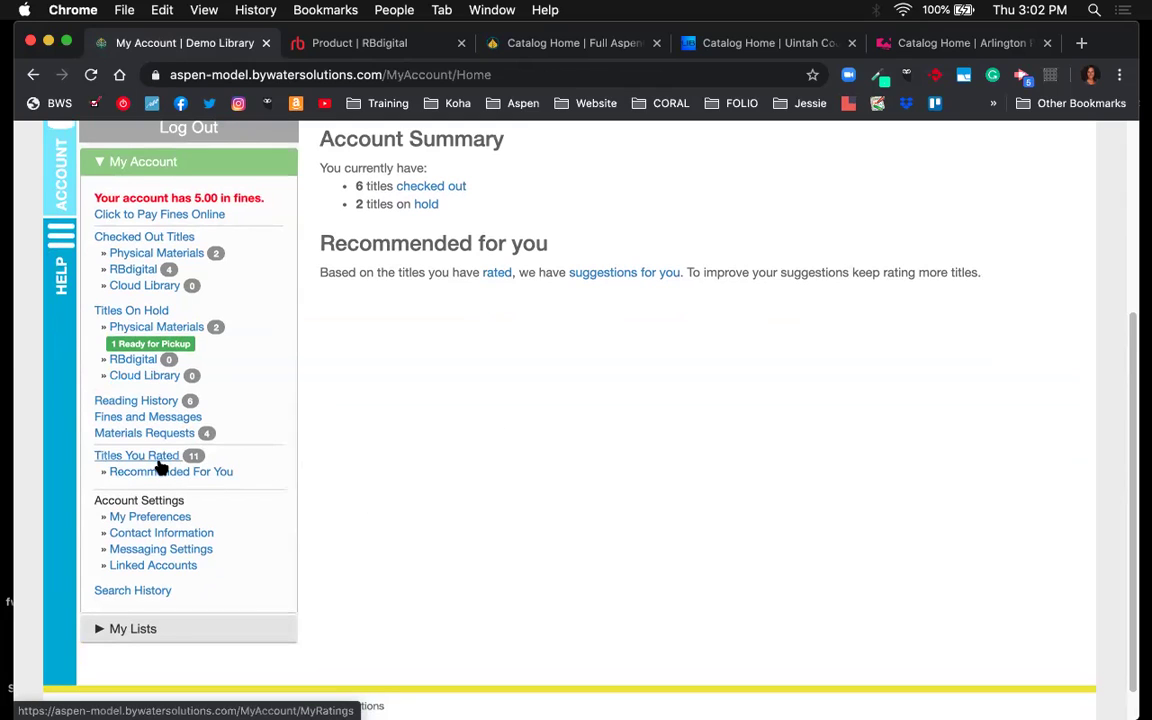
click(158, 463)
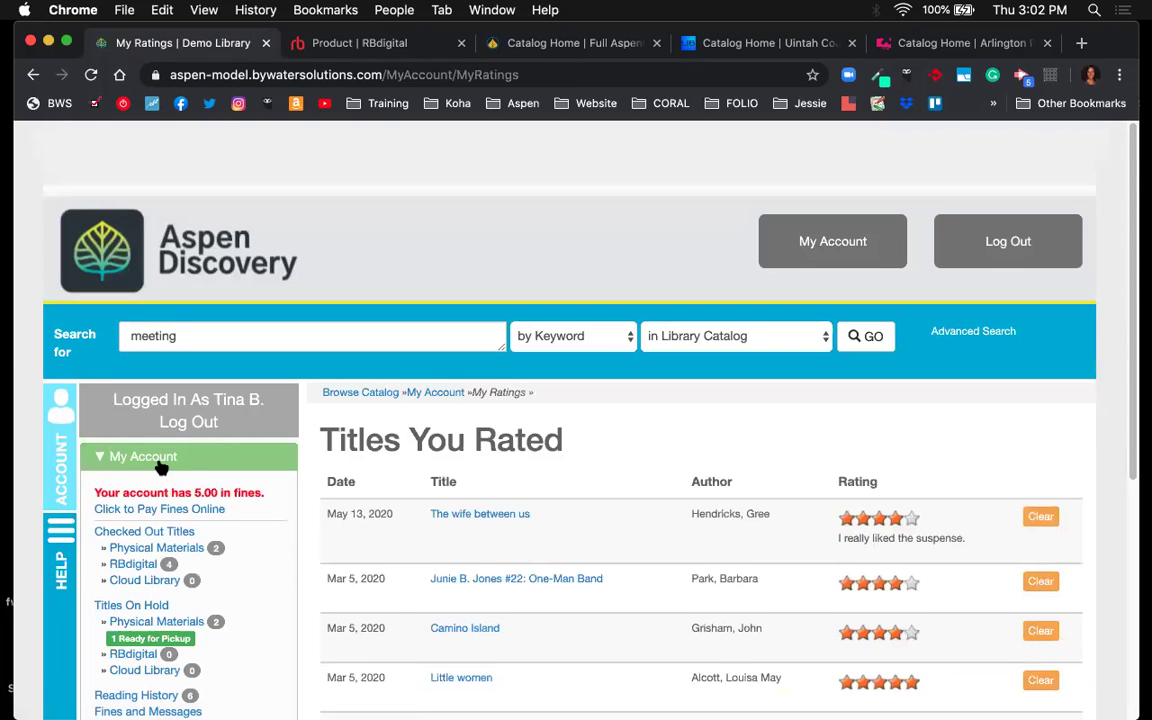
scroll(725, 470, down, 4)
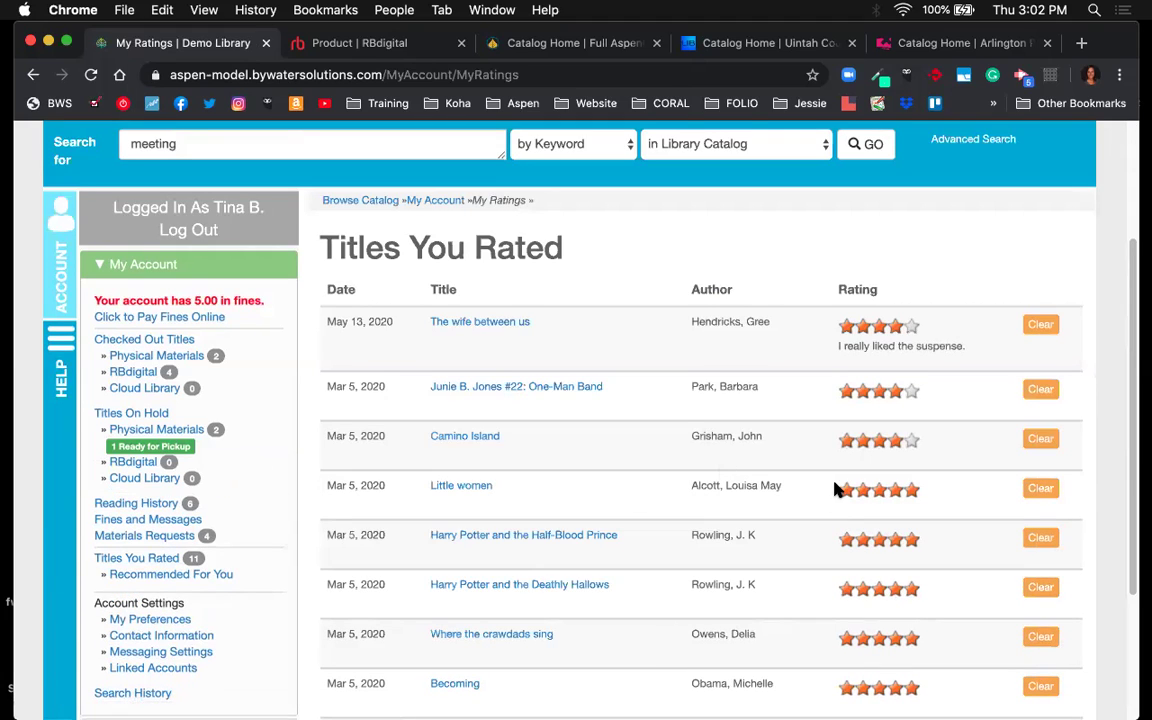
scroll(650, 325, down, 3)
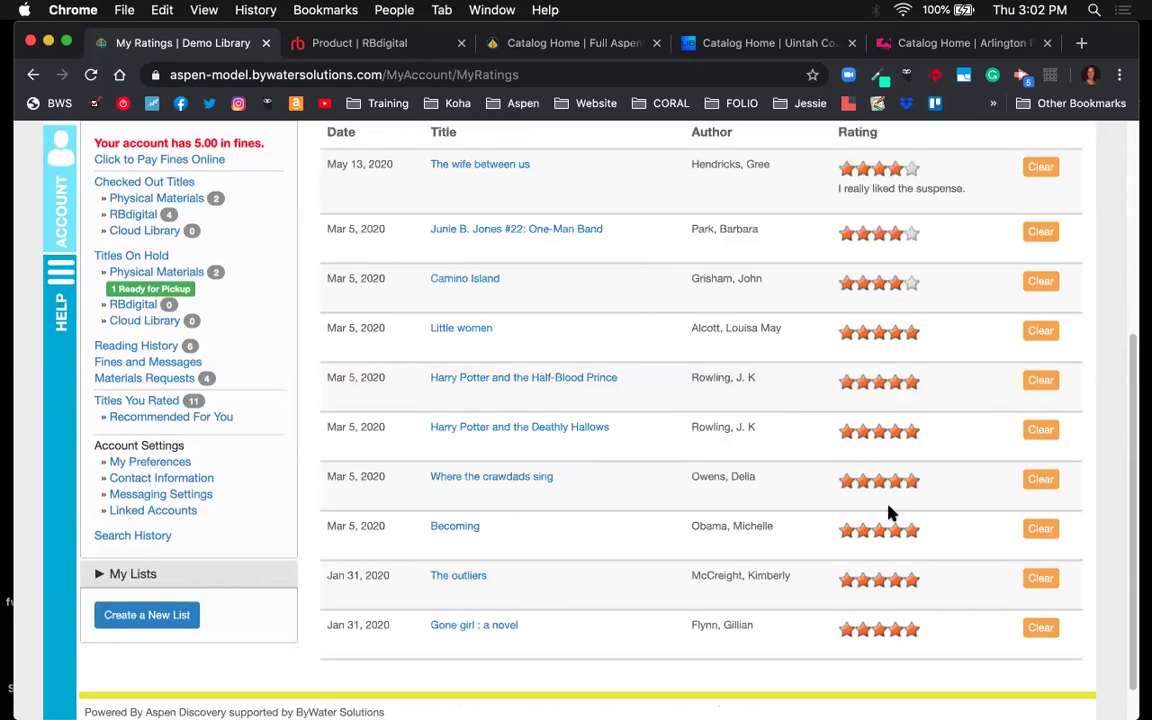
scroll(905, 500, up, 2)
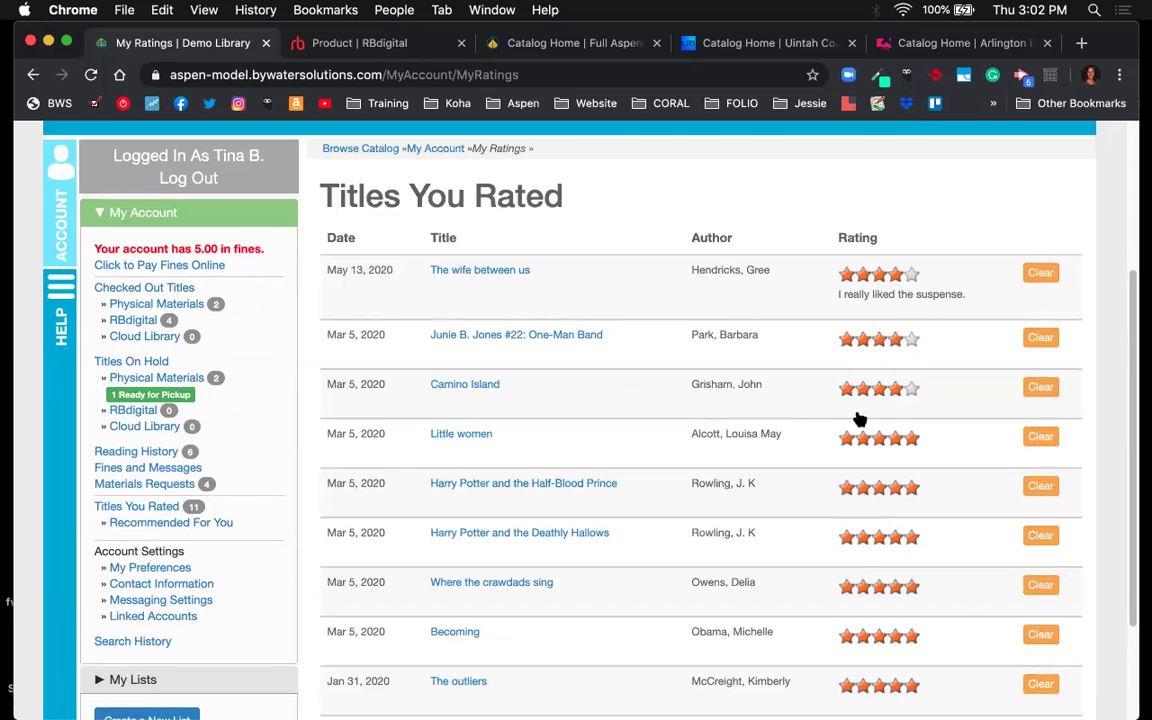
scroll(777, 579, down, 1)
click(148, 508)
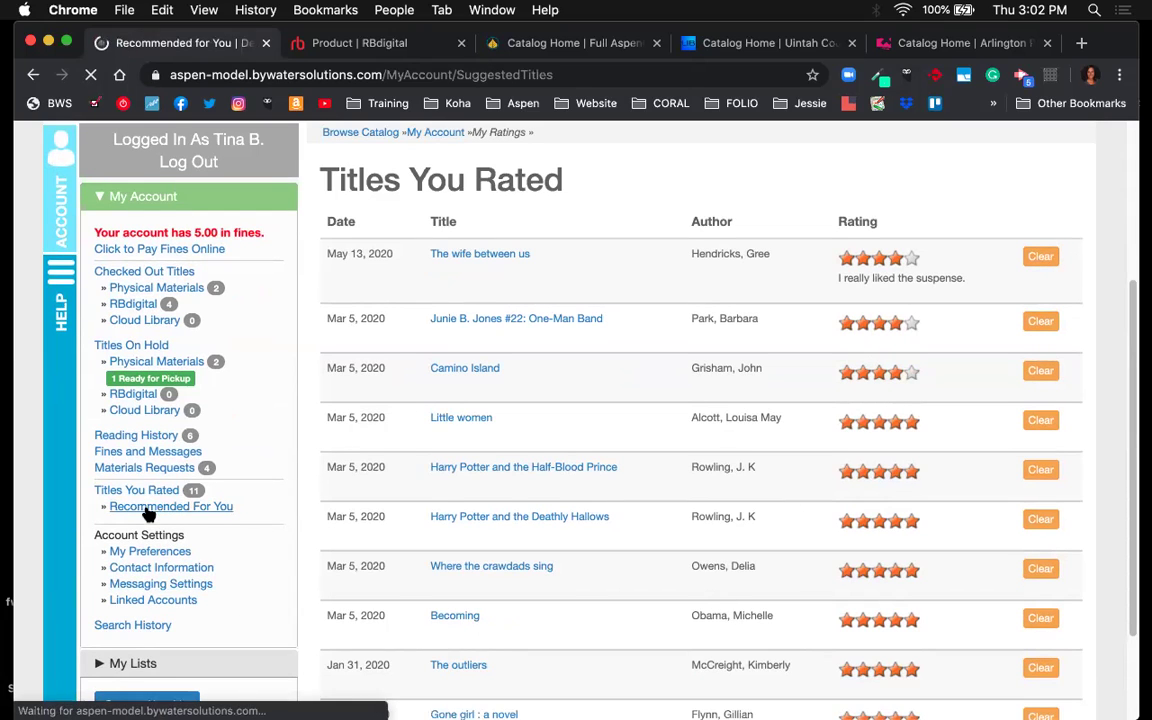
Scroll through the Recommended for You titles, starting with The silent patient and Cam Jansen.
scroll(763, 572, down, 2)
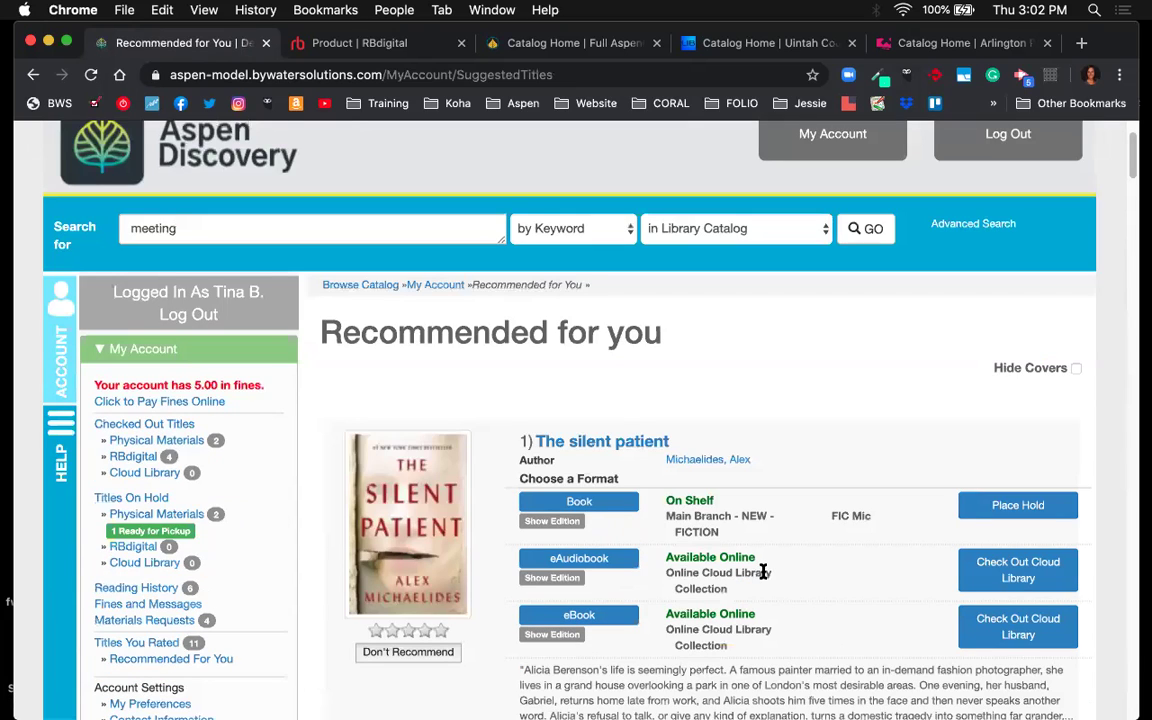
scroll(800, 610, down, 5)
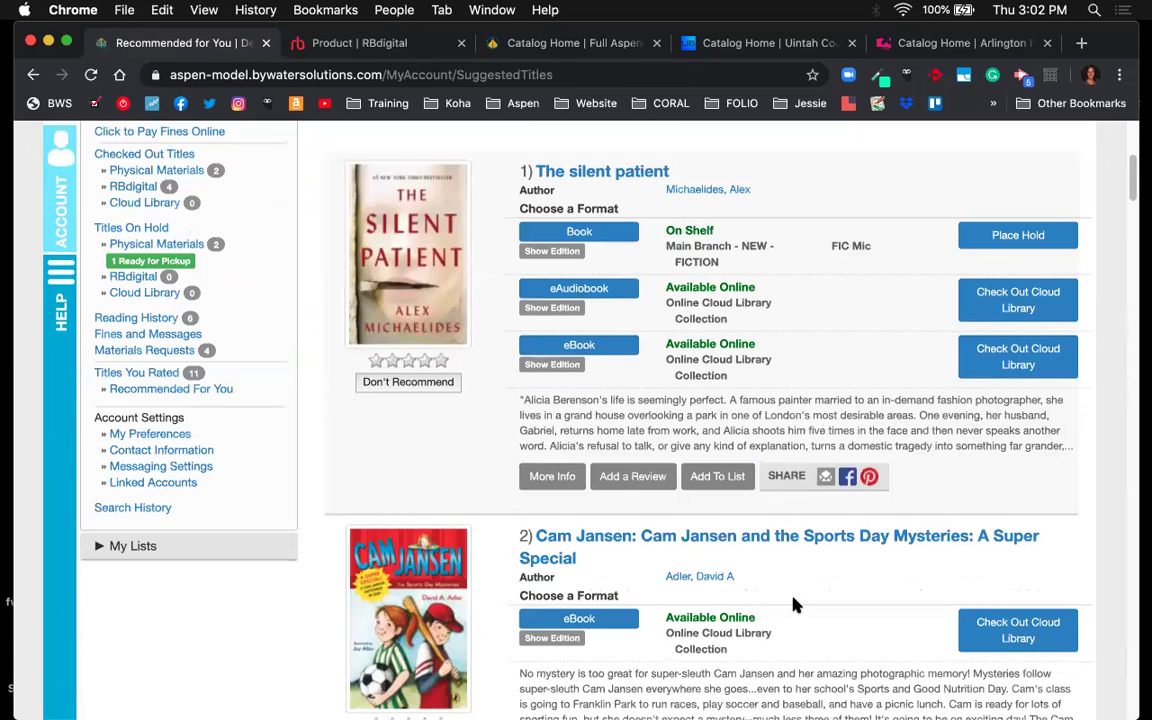
scroll(795, 607, down, 5)
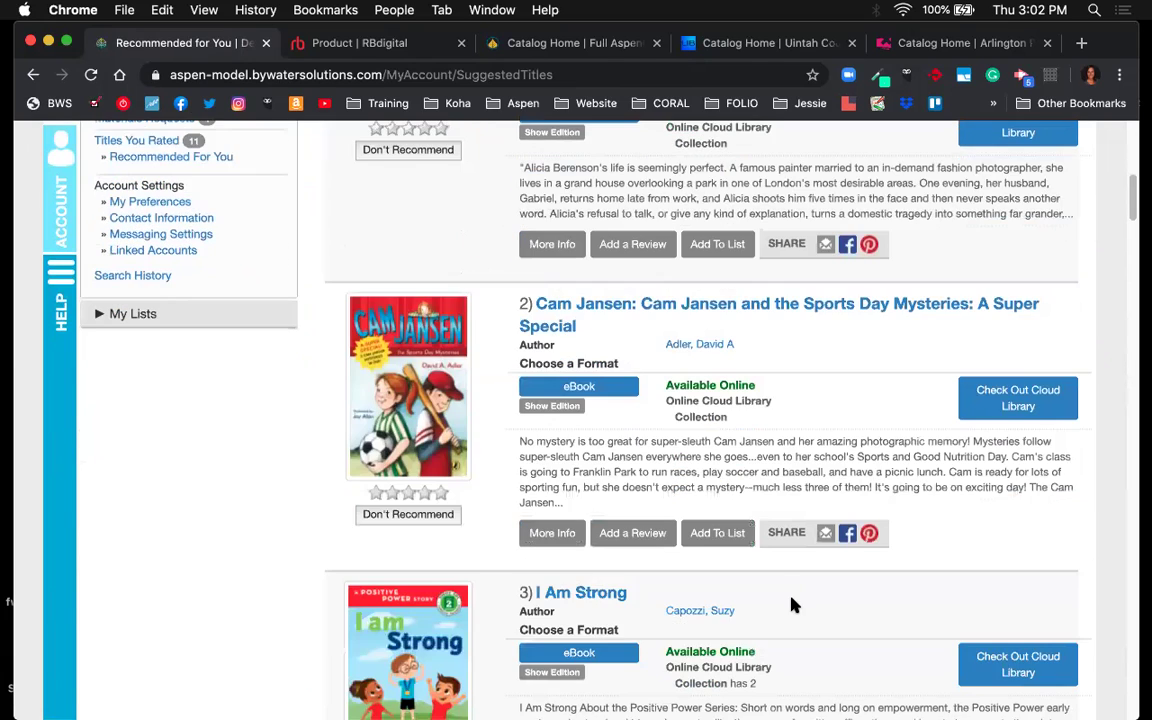
scroll(793, 606, down, 11)
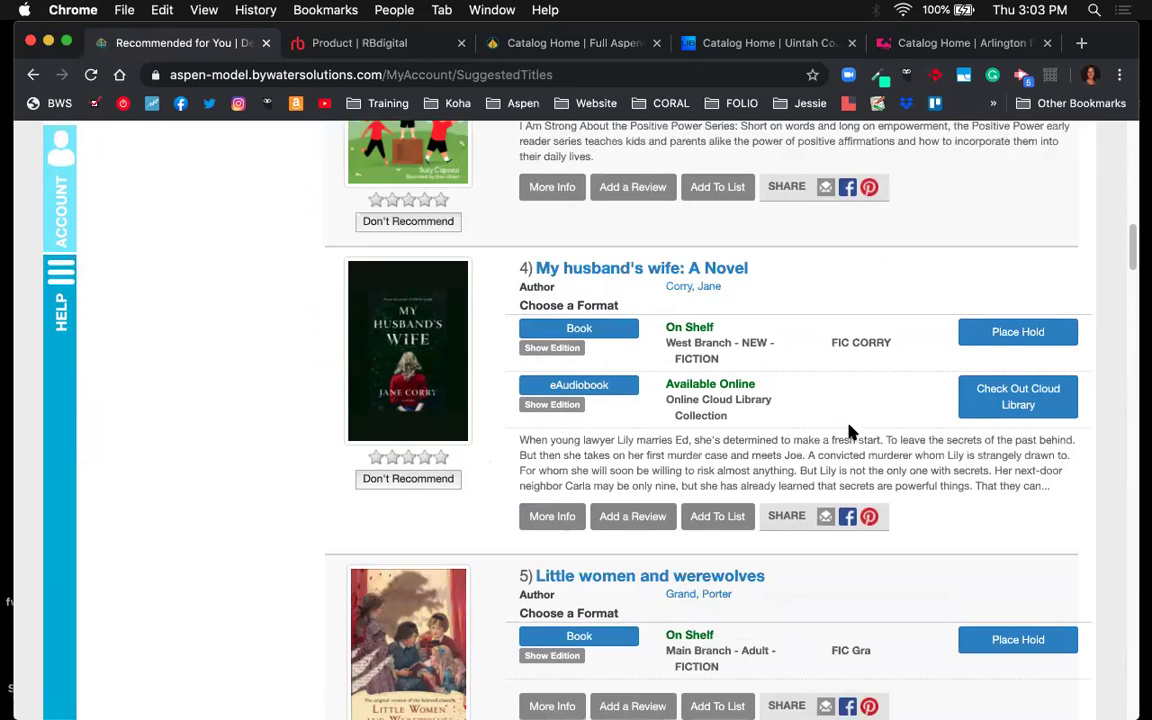
scroll(851, 435, down, 4)
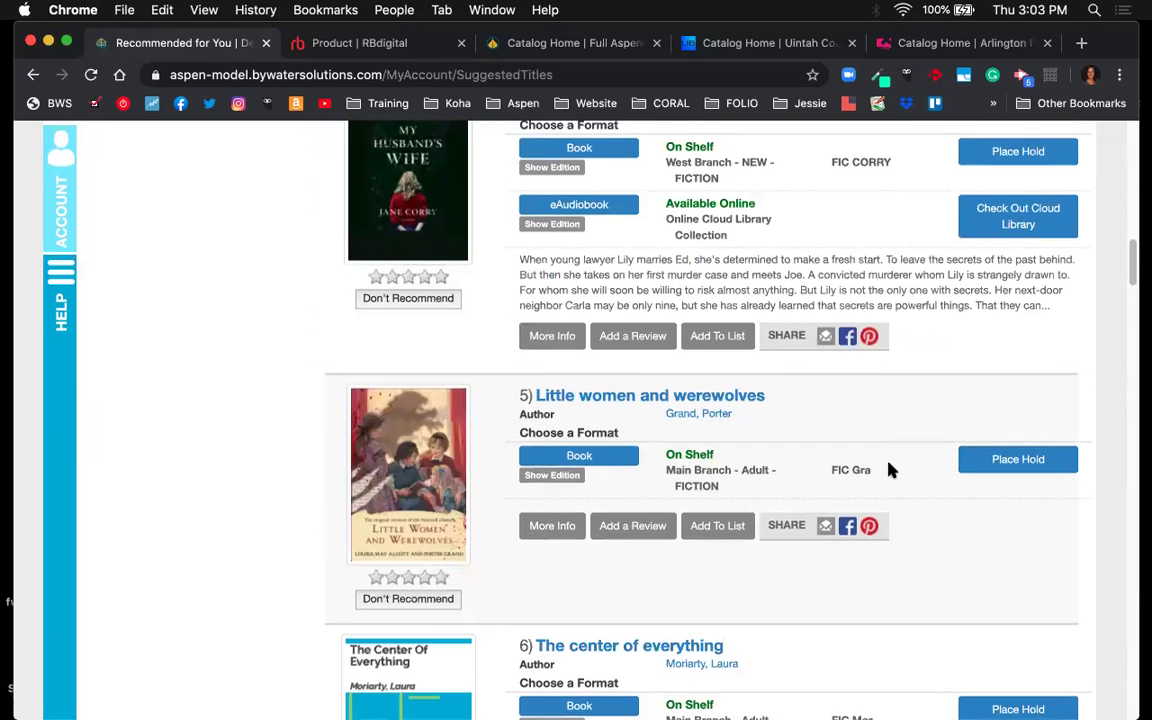
scroll(893, 467, up, 20)
scroll(886, 455, up, 1)
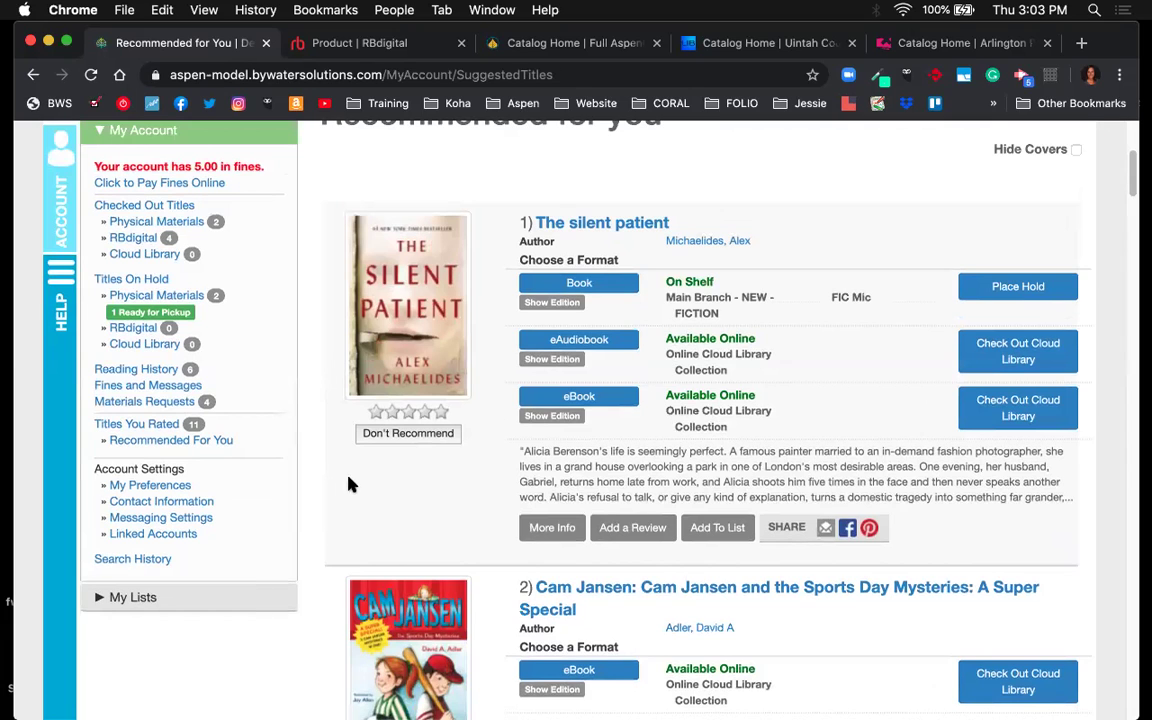
scroll(250, 465, down, 1)
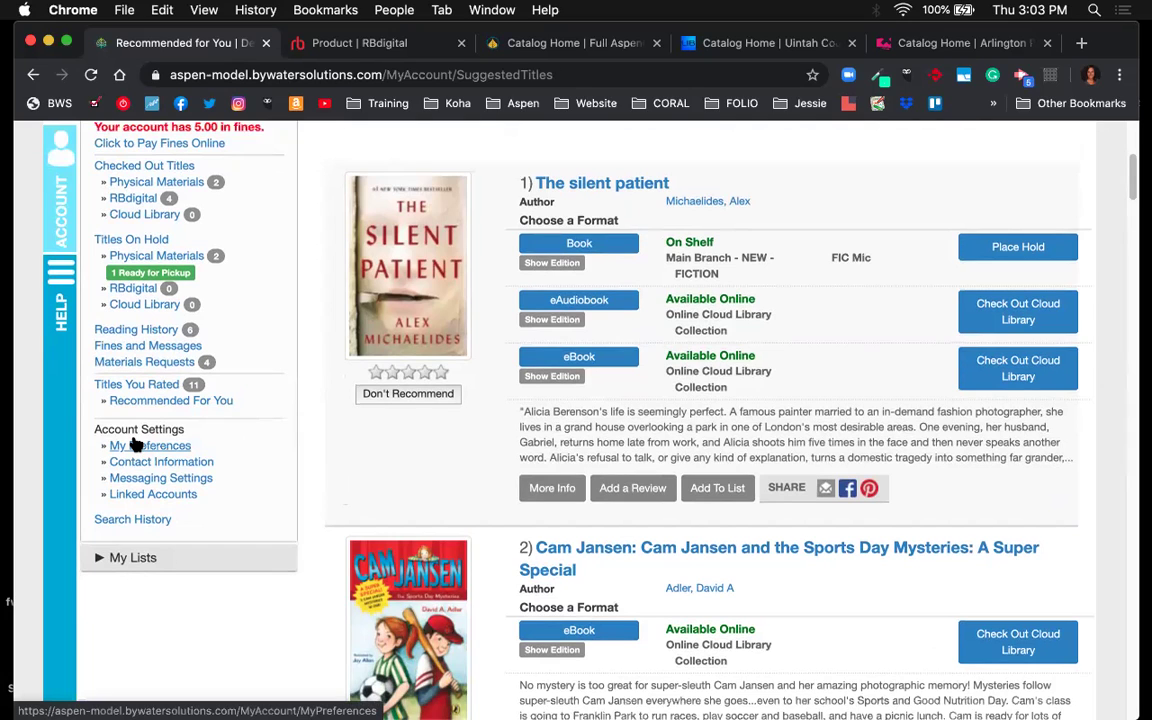
Review the review-prompt, alternate library and pickup location preferences, then go to Contact Information.
click(137, 447)
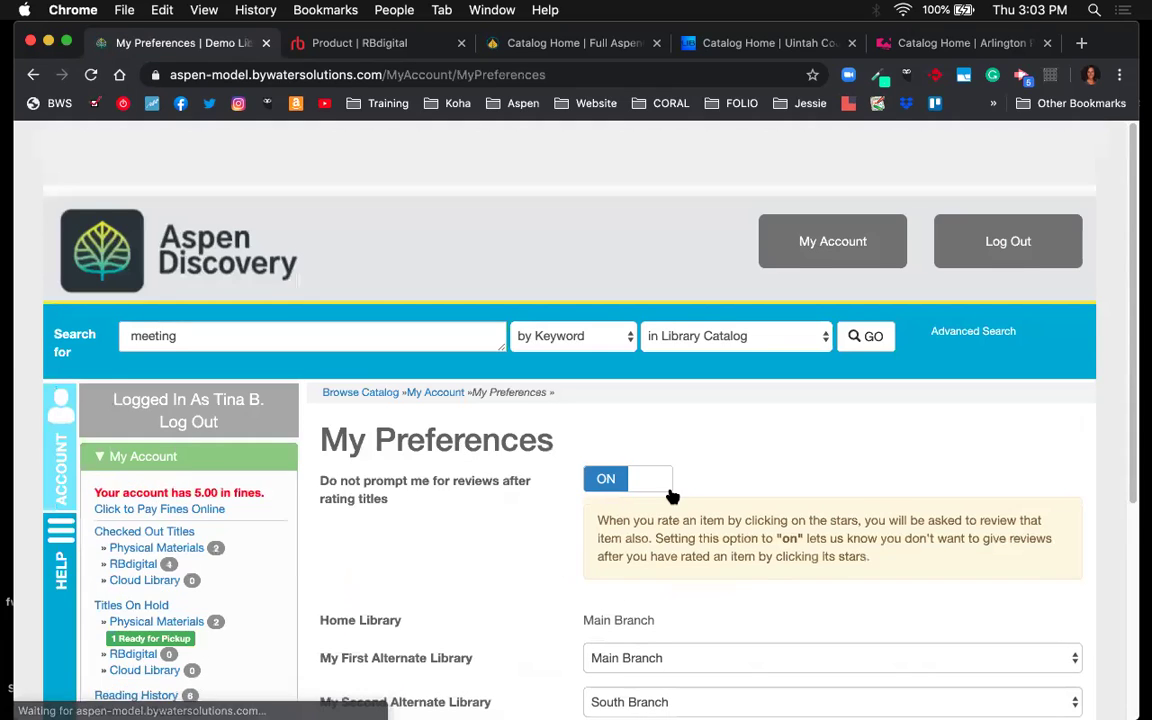
scroll(672, 494, down, 2)
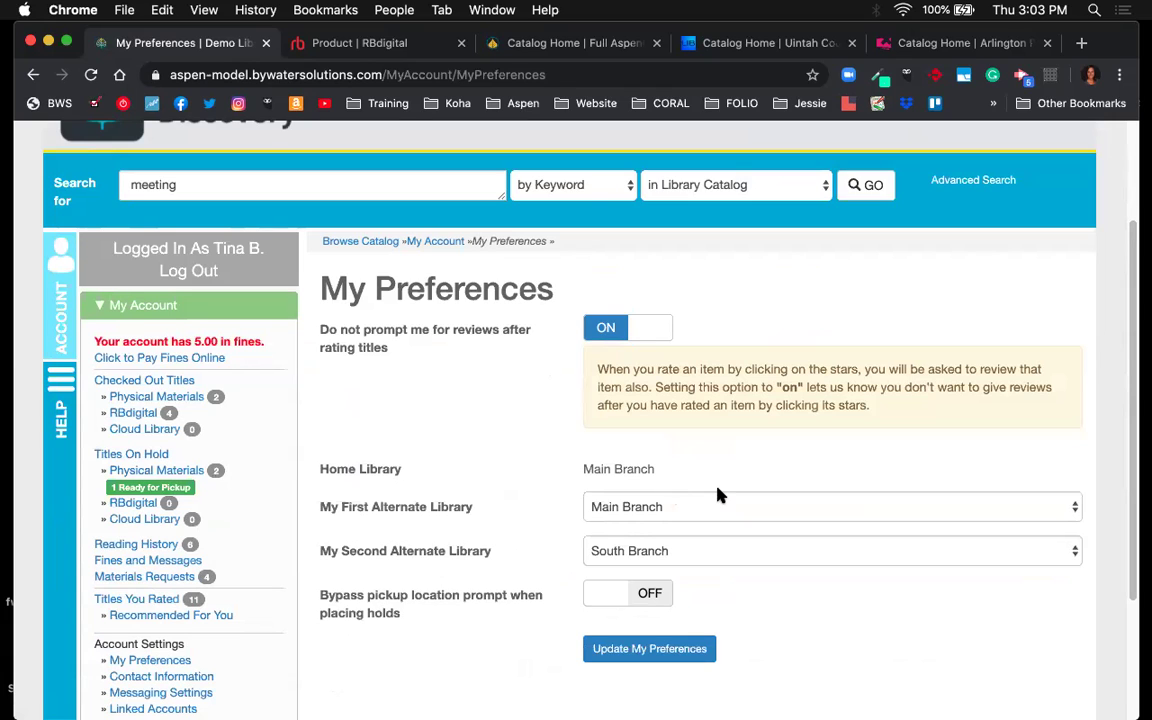
scroll(717, 494, down, 3)
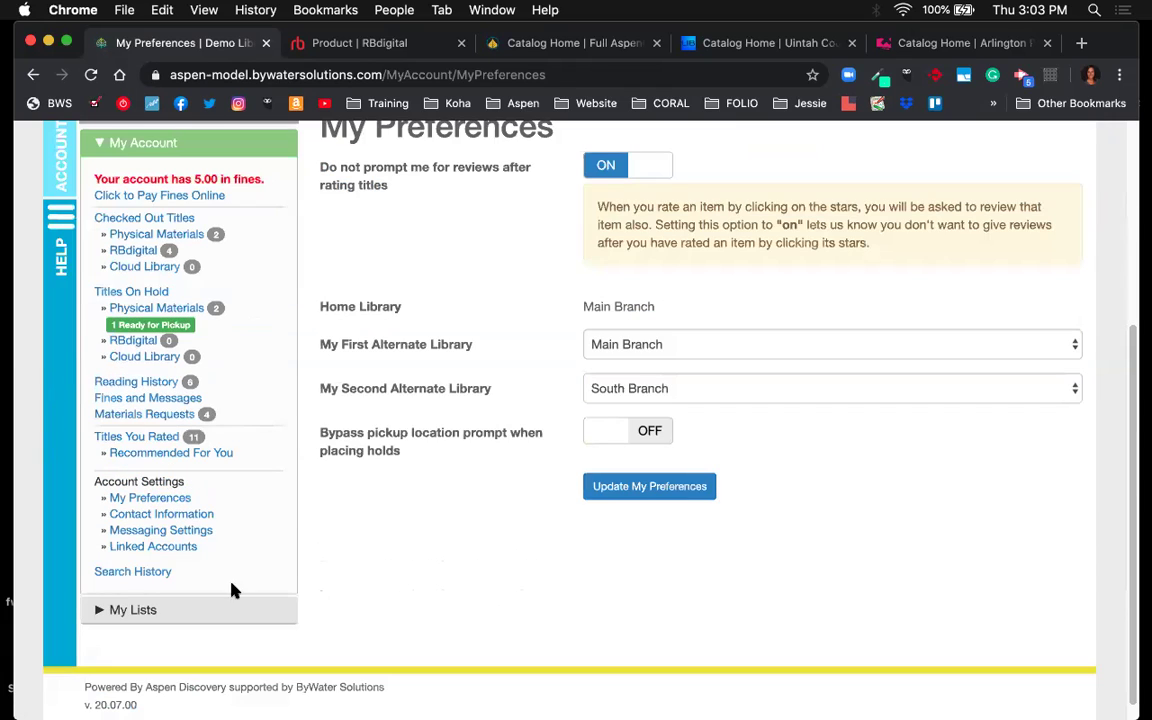
click(170, 516)
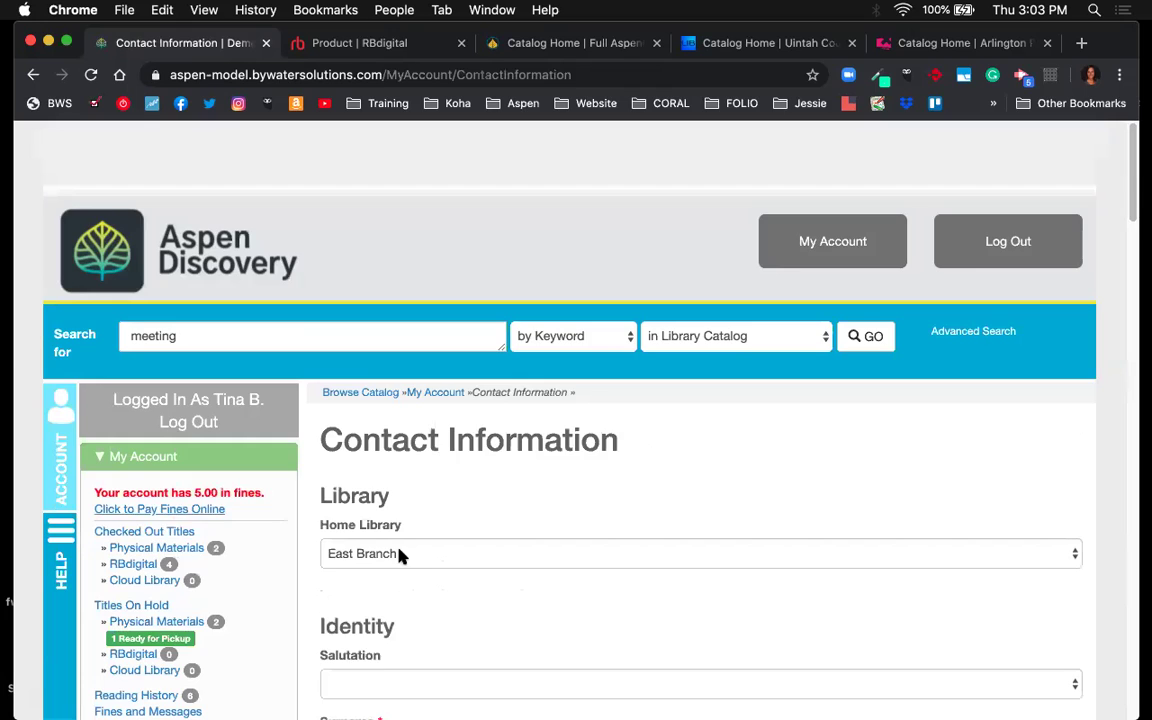
Check Messaging Settings: 5-day advance notice and hold-filled alerts by SMS and email.
scroll(496, 584, down, 5)
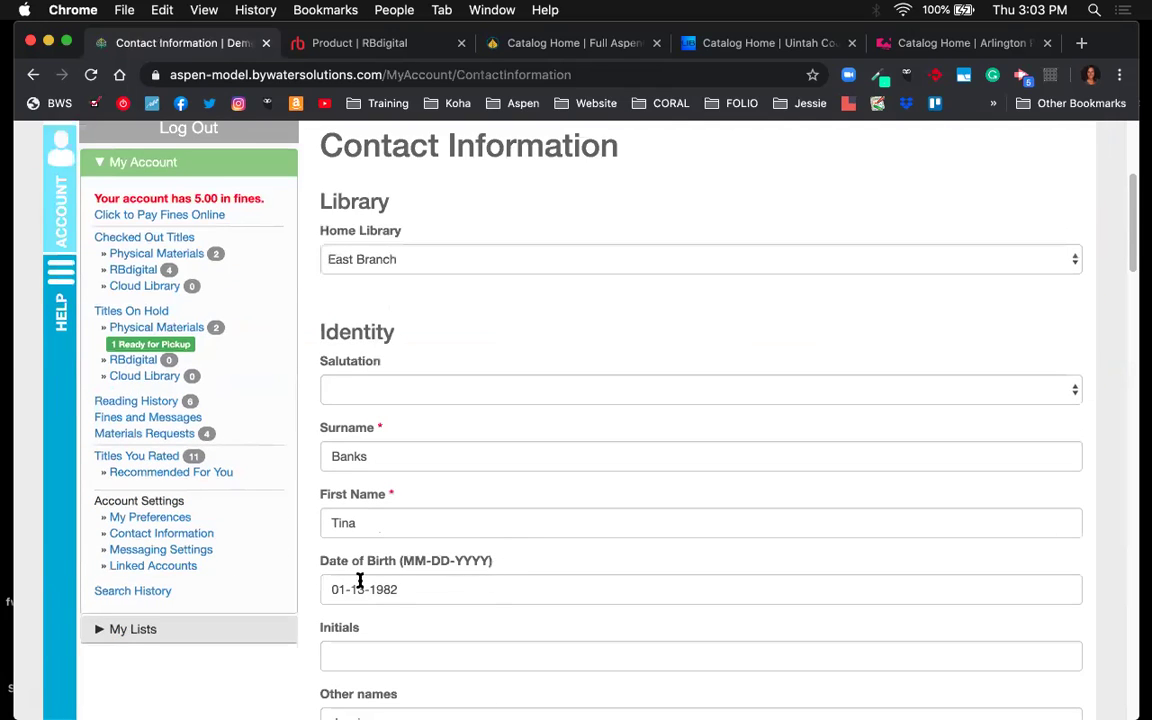
click(195, 556)
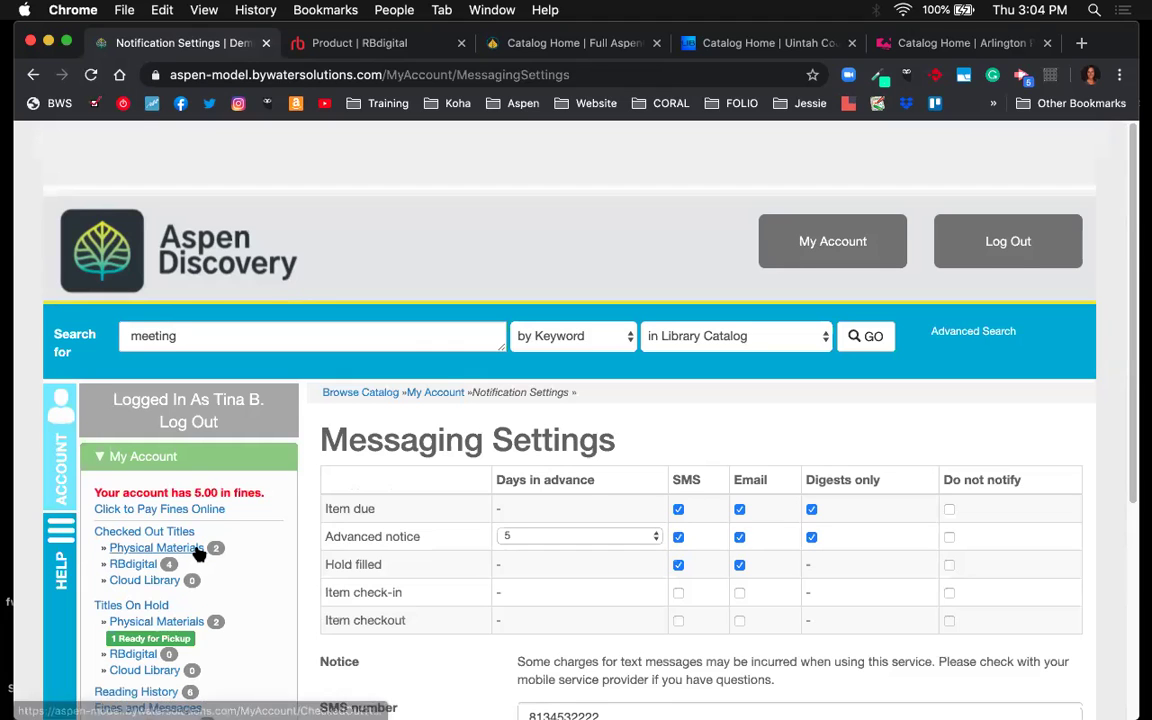
scroll(198, 553, down, 3)
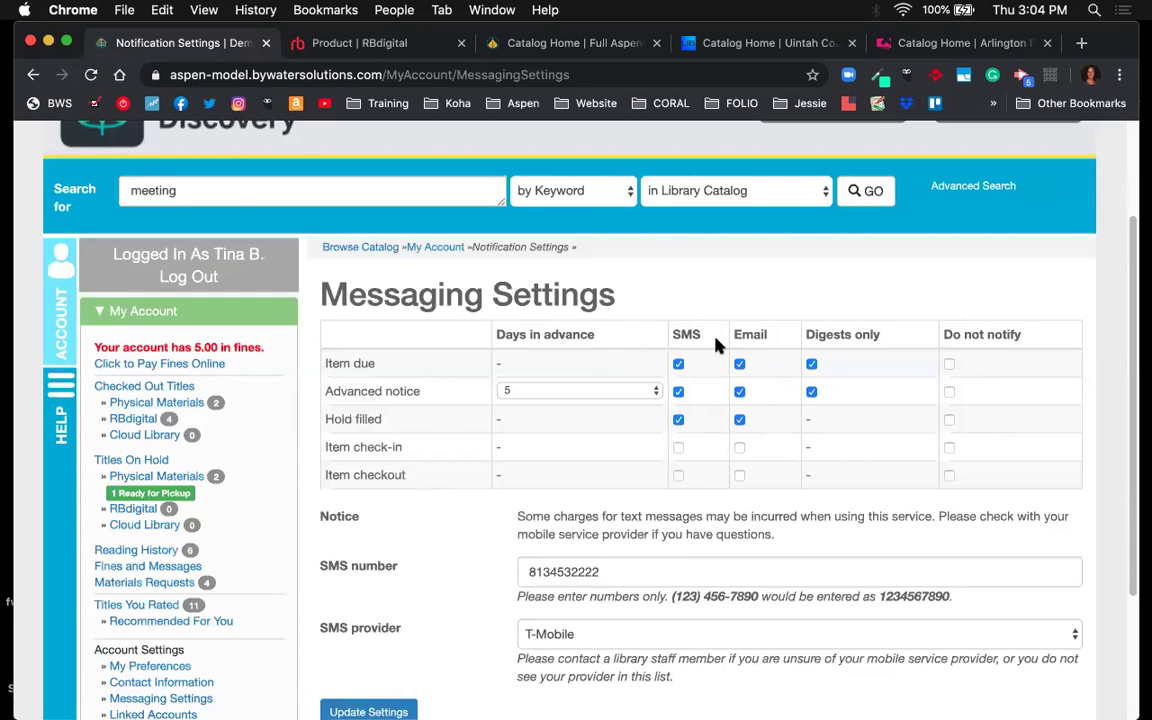
scroll(583, 471, down, 3)
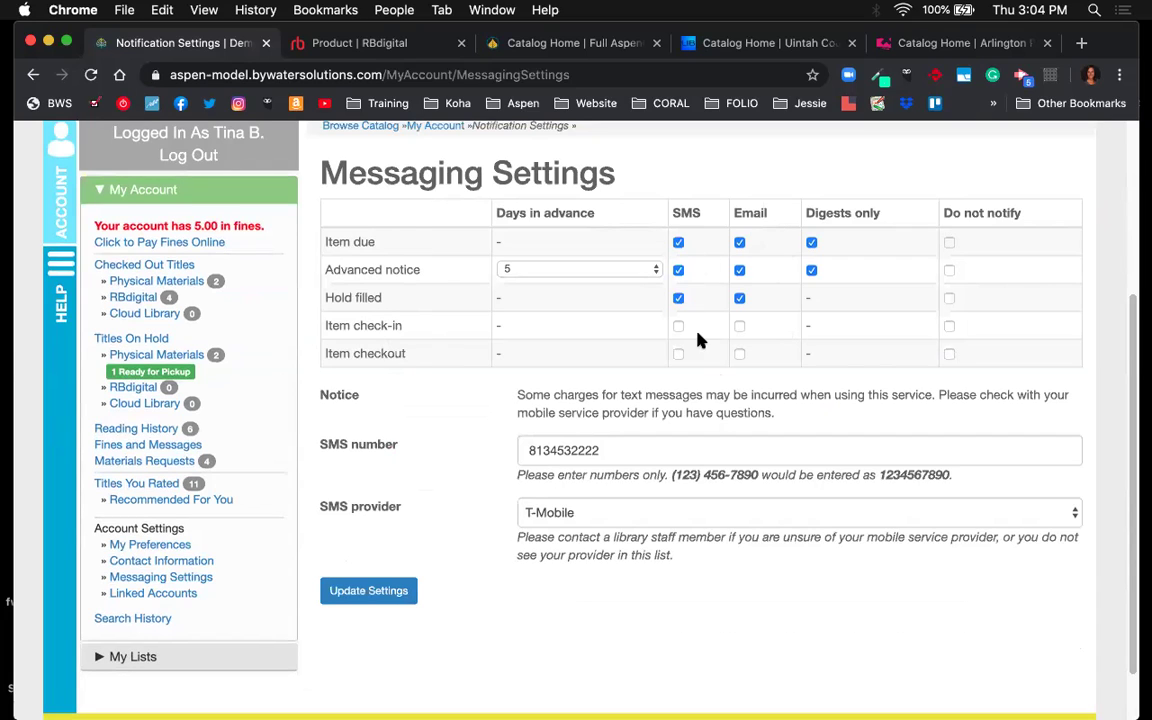
click(515, 269)
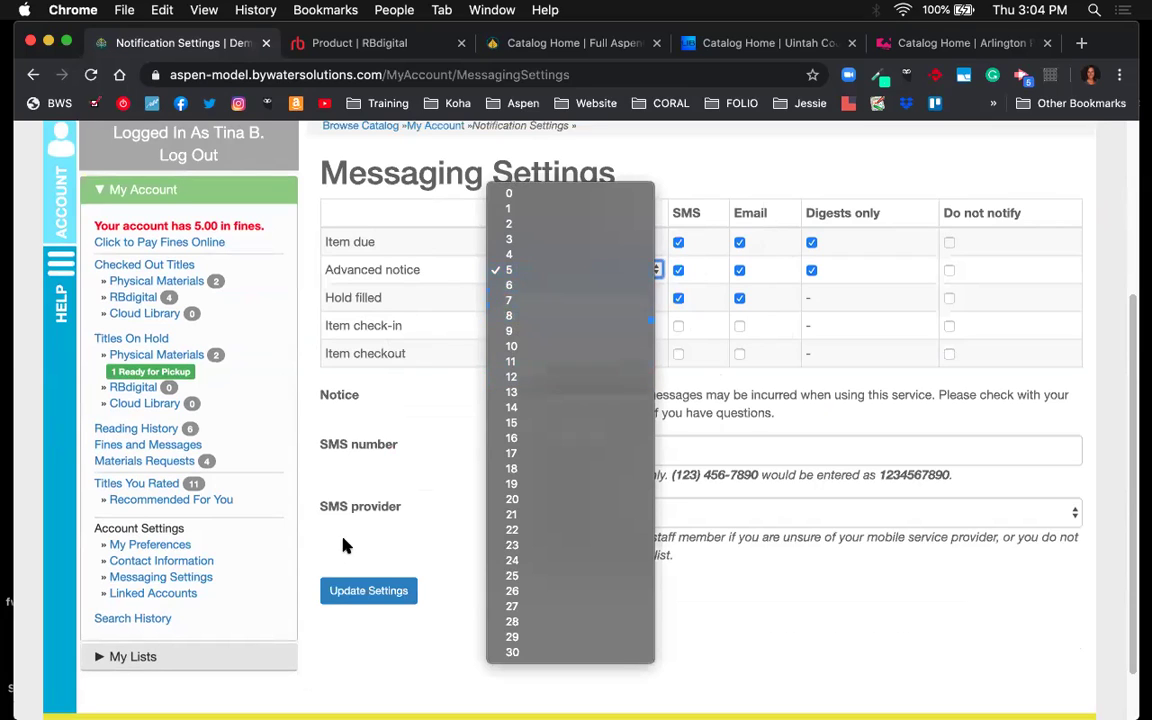
click(345, 546)
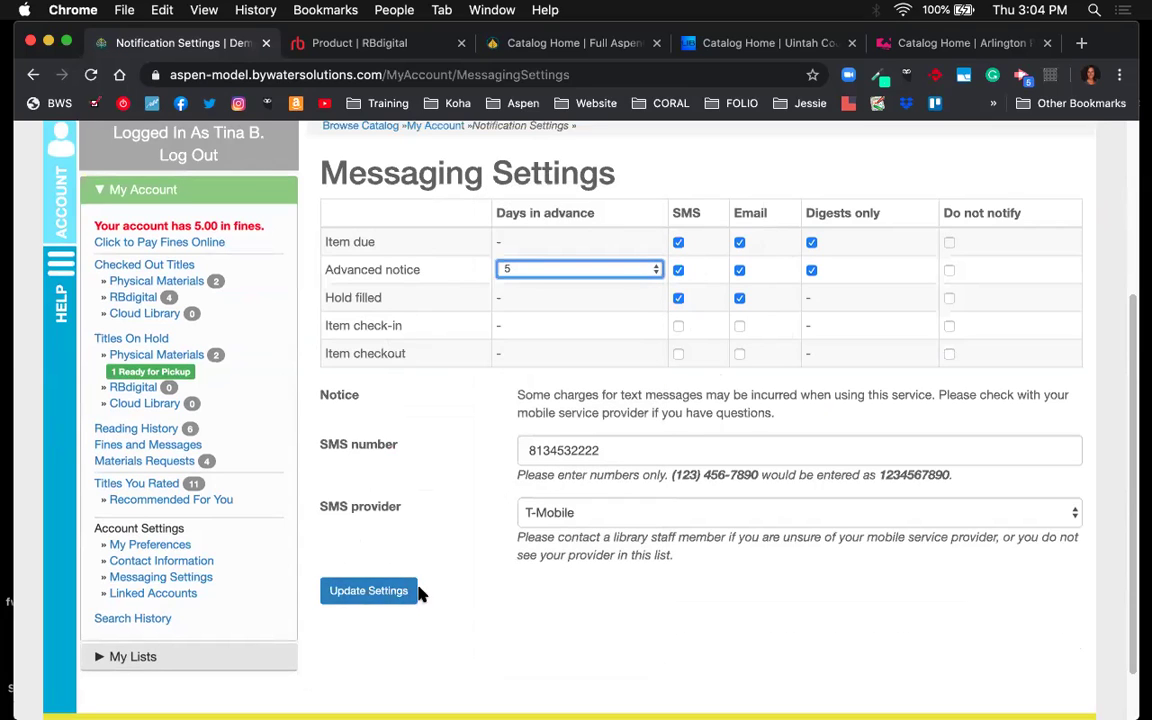
click(160, 598)
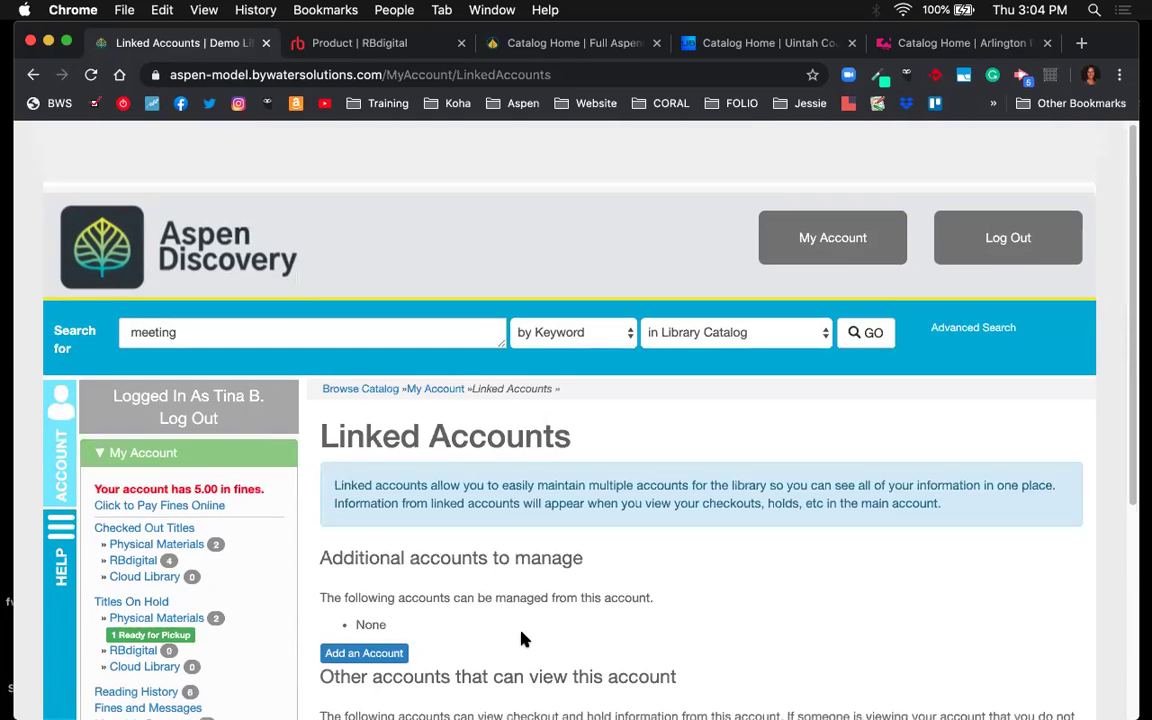
Read the Linked Accounts explanation, highlighting its introductory text.
scroll(522, 636, down, 2)
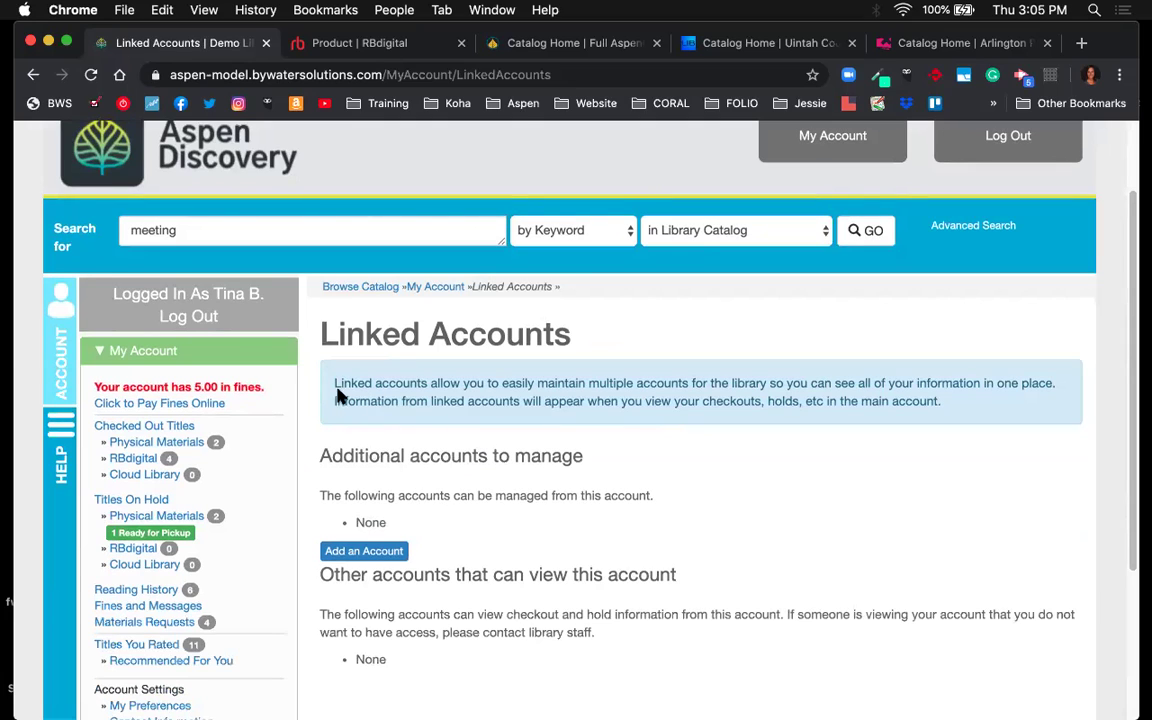
drag(333, 382, 650, 393)
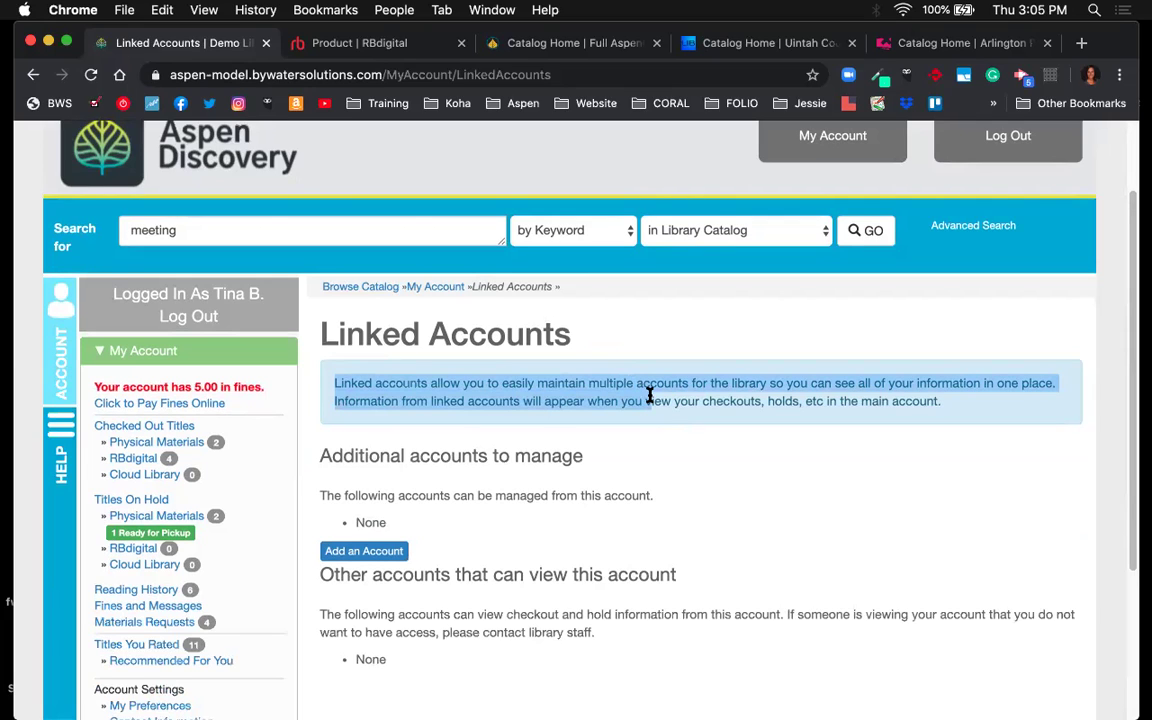
scroll(655, 395, down, 2)
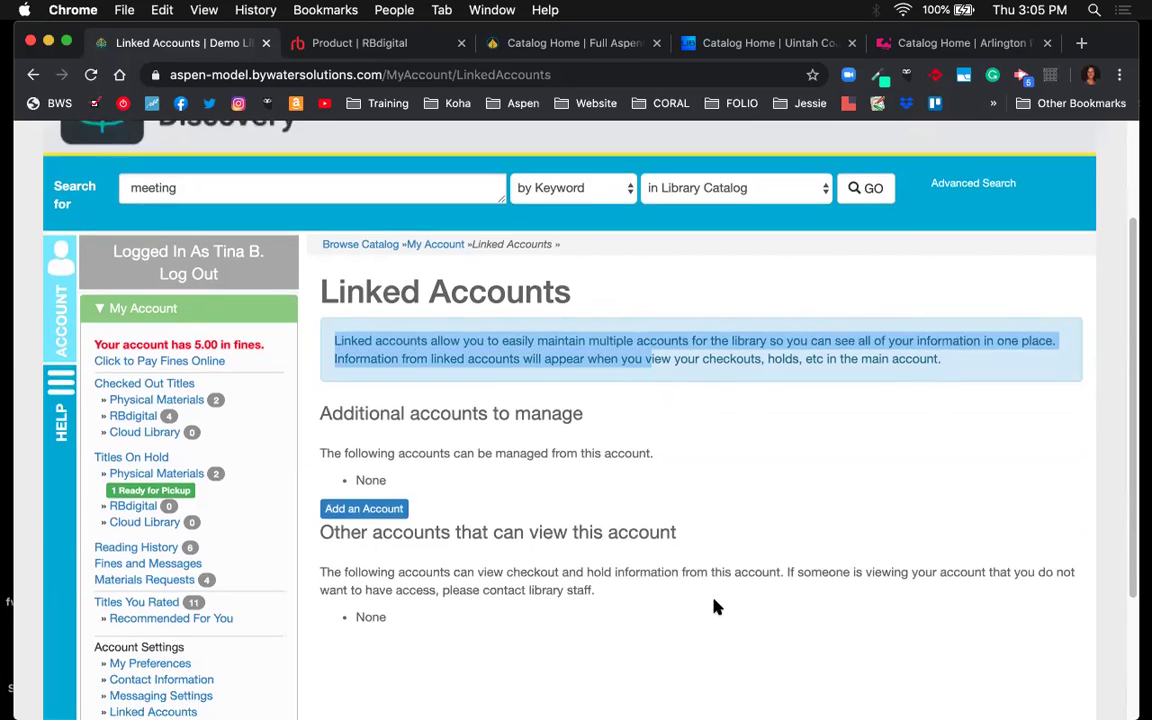
scroll(715, 607, up, 3)
scroll(717, 606, down, 2)
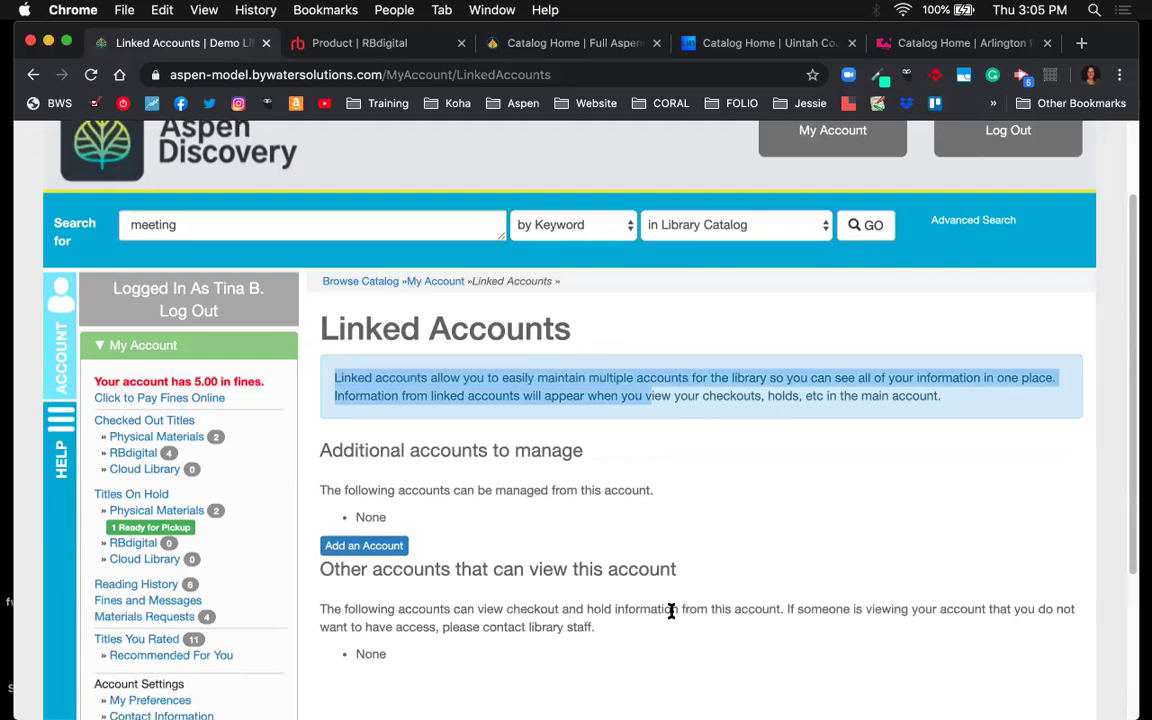
Link a second patron account using its username and password, then view the combined fines.
click(383, 548)
click(592, 222)
text(mark)
key(Tab)
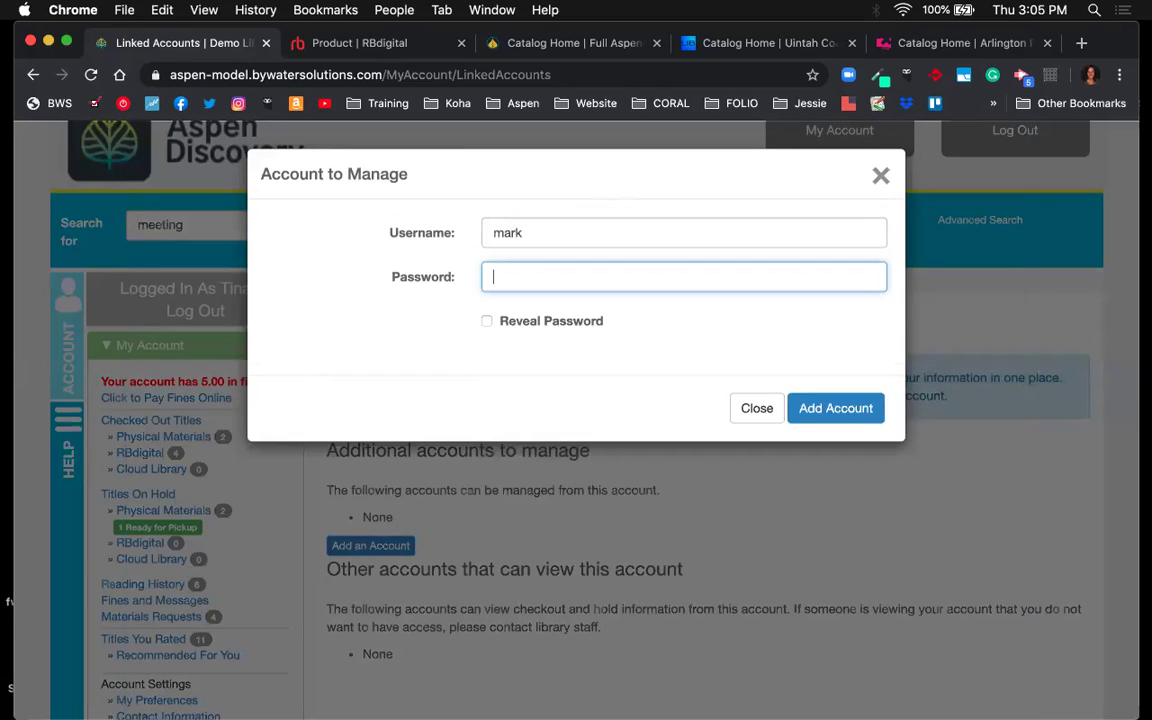
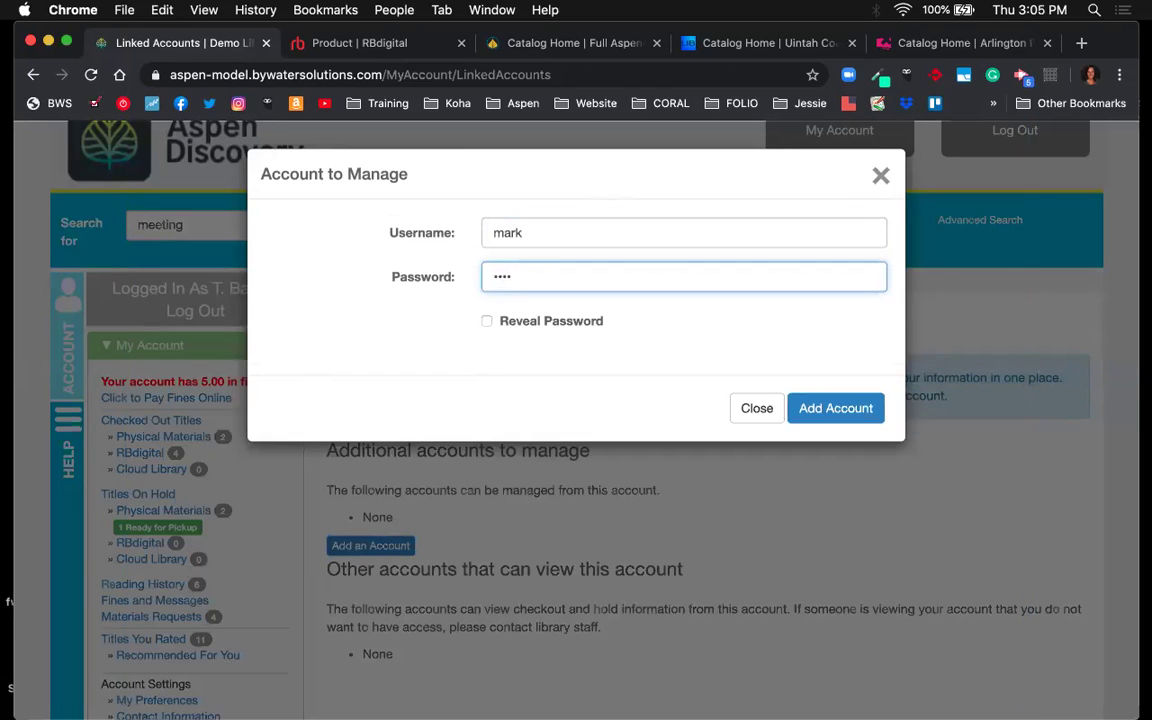
click(831, 413)
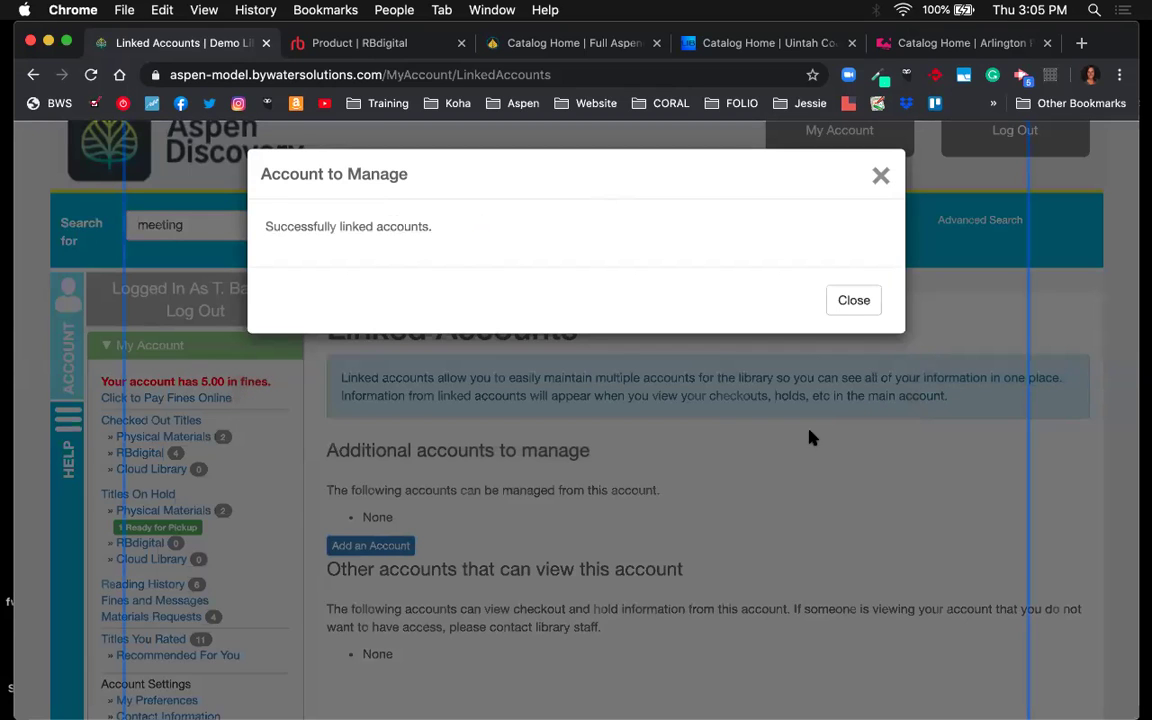
click(854, 300)
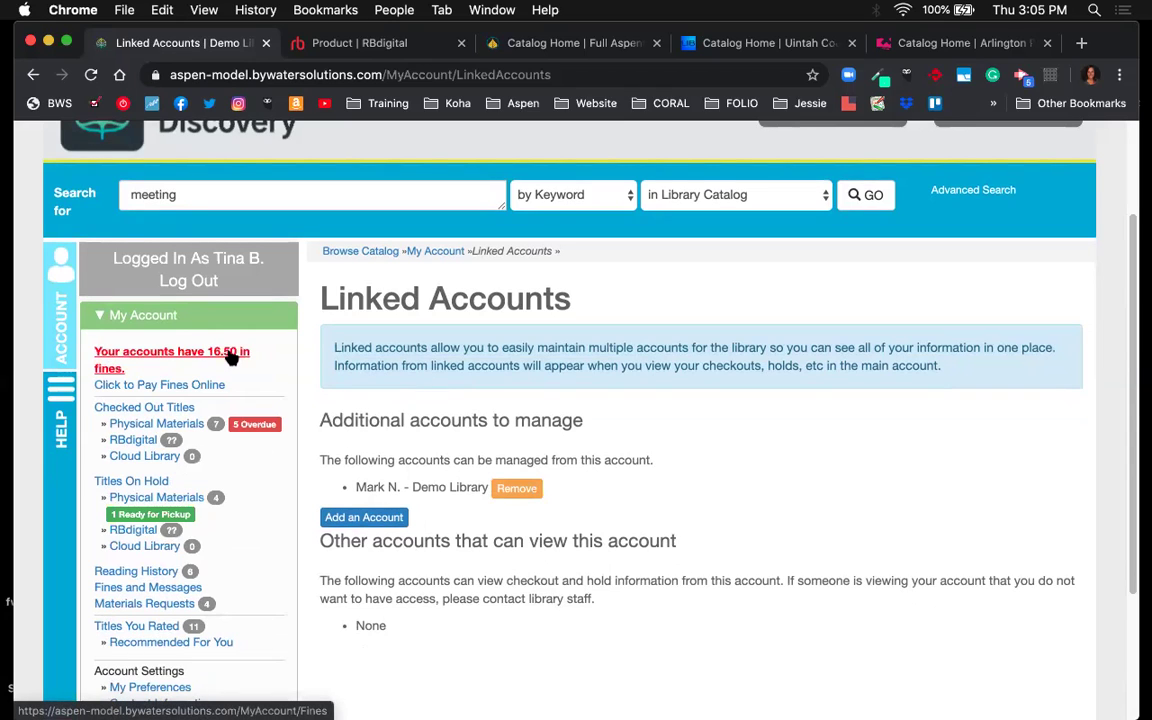
click(231, 359)
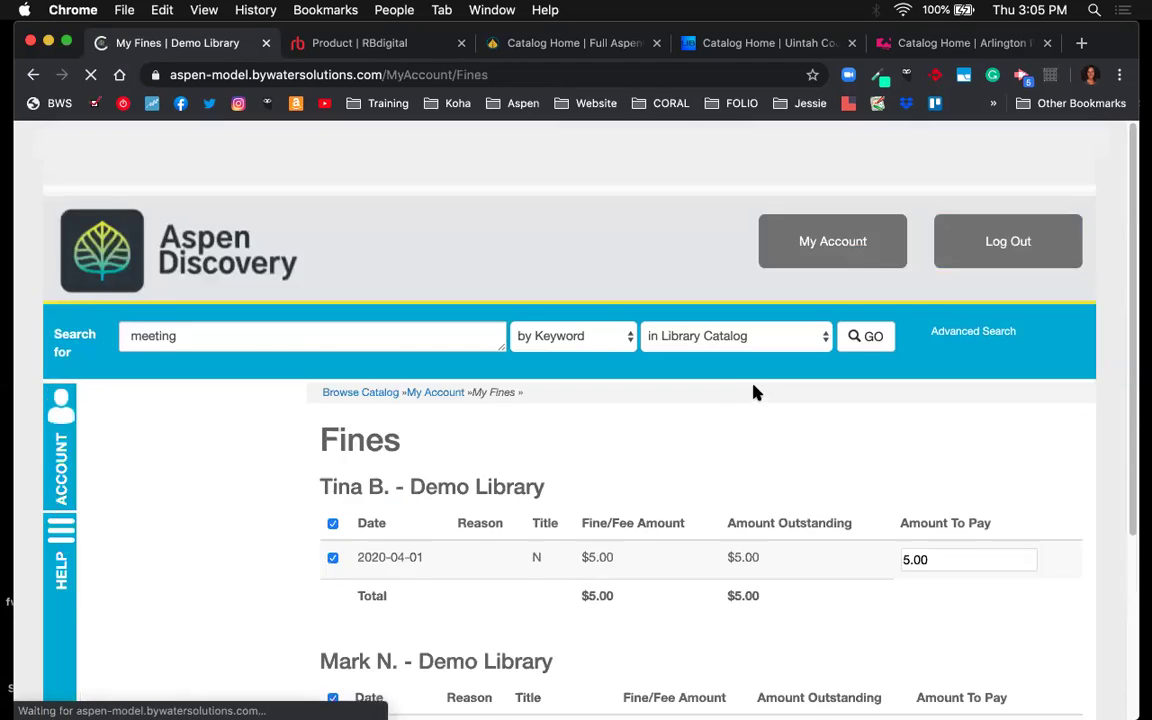
Review the combined 16.50 fines for both linked accounts, then bring up Checked Out Titles.
scroll(656, 445, down, 5)
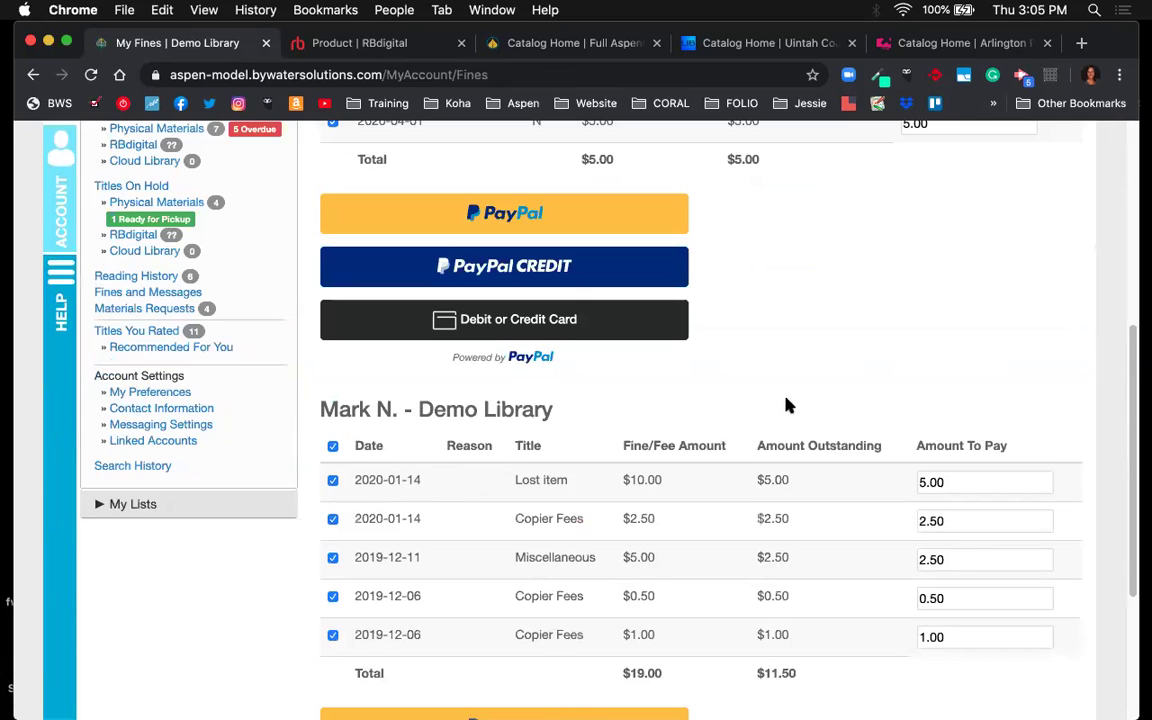
scroll(430, 510, up, 4)
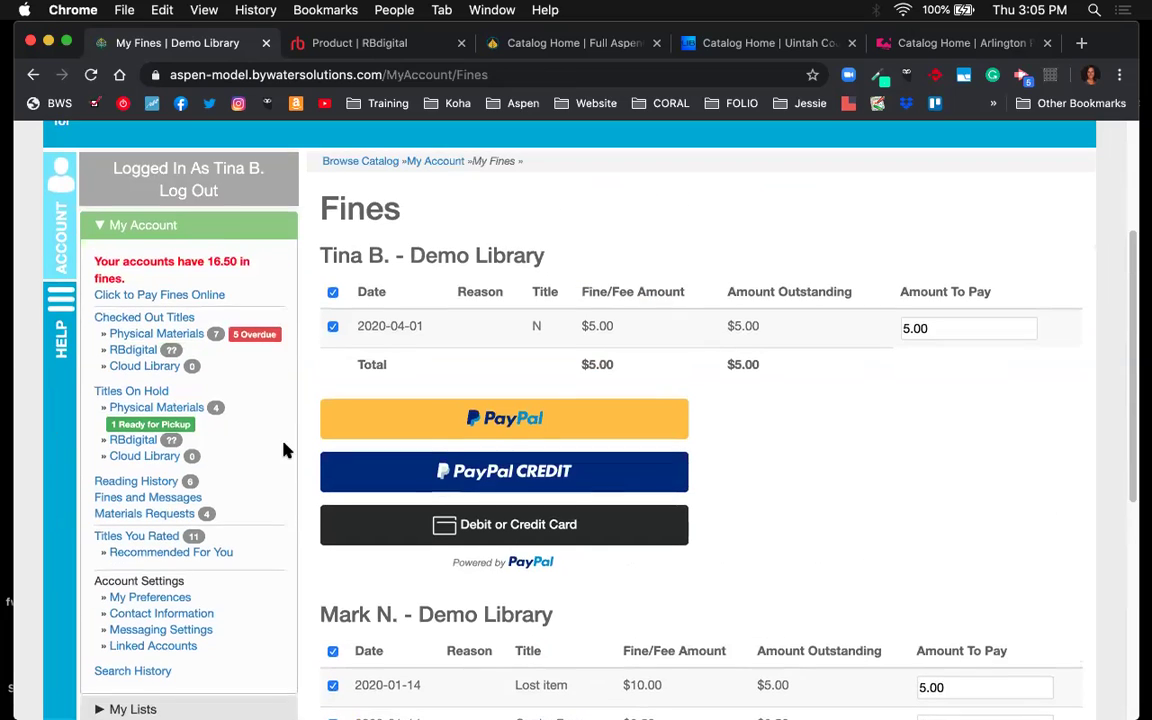
click(142, 317)
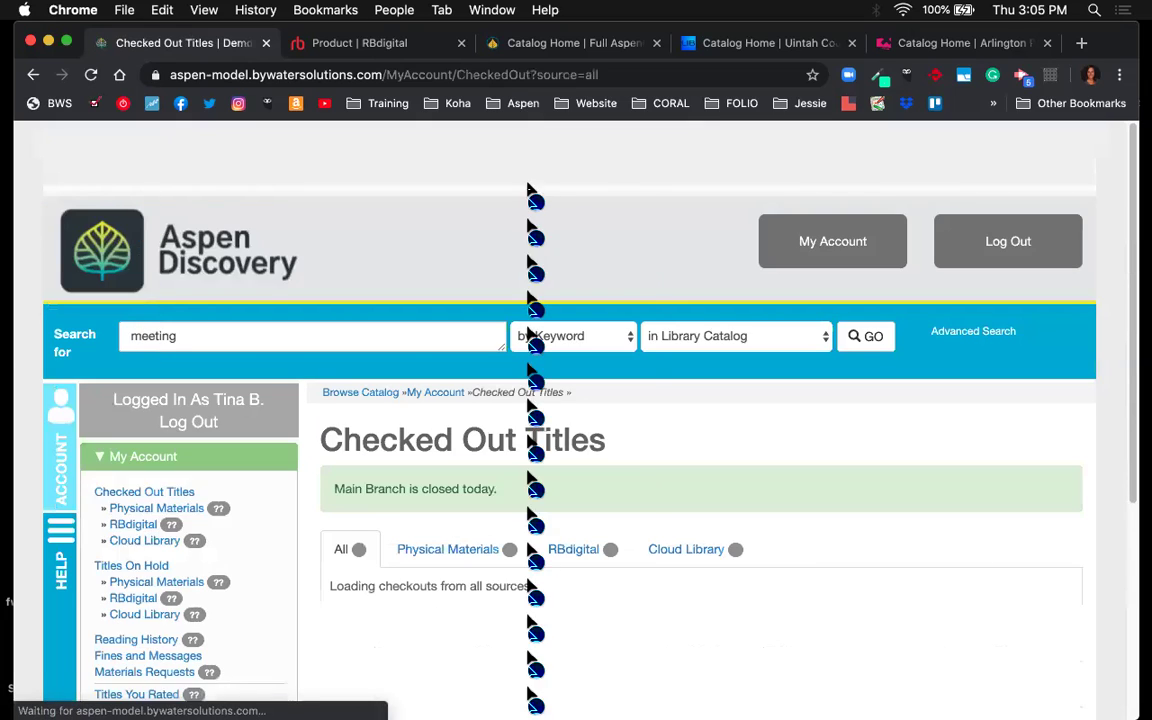
Scroll through the titles checked out on both accounts, then go to Search History.
scroll(690, 450, down, 2)
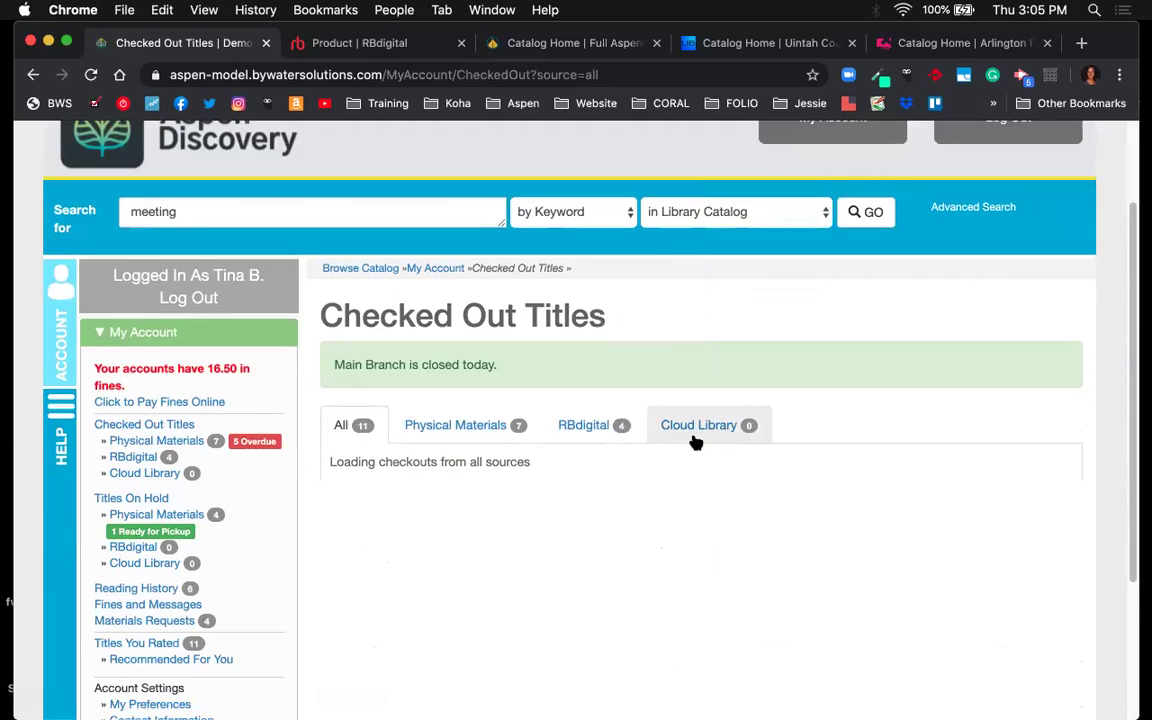
scroll(733, 445, down, 1)
scroll(735, 450, down, 3)
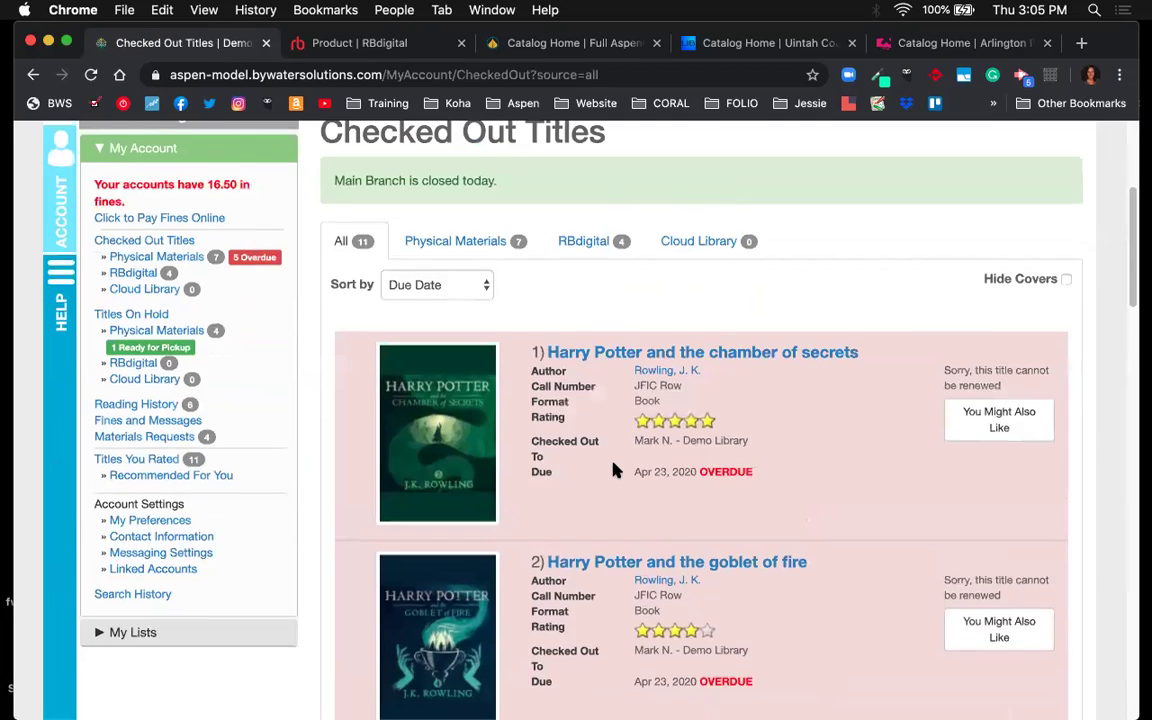
scroll(614, 472, up, 5)
scroll(617, 478, down, 4)
scroll(617, 479, down, 5)
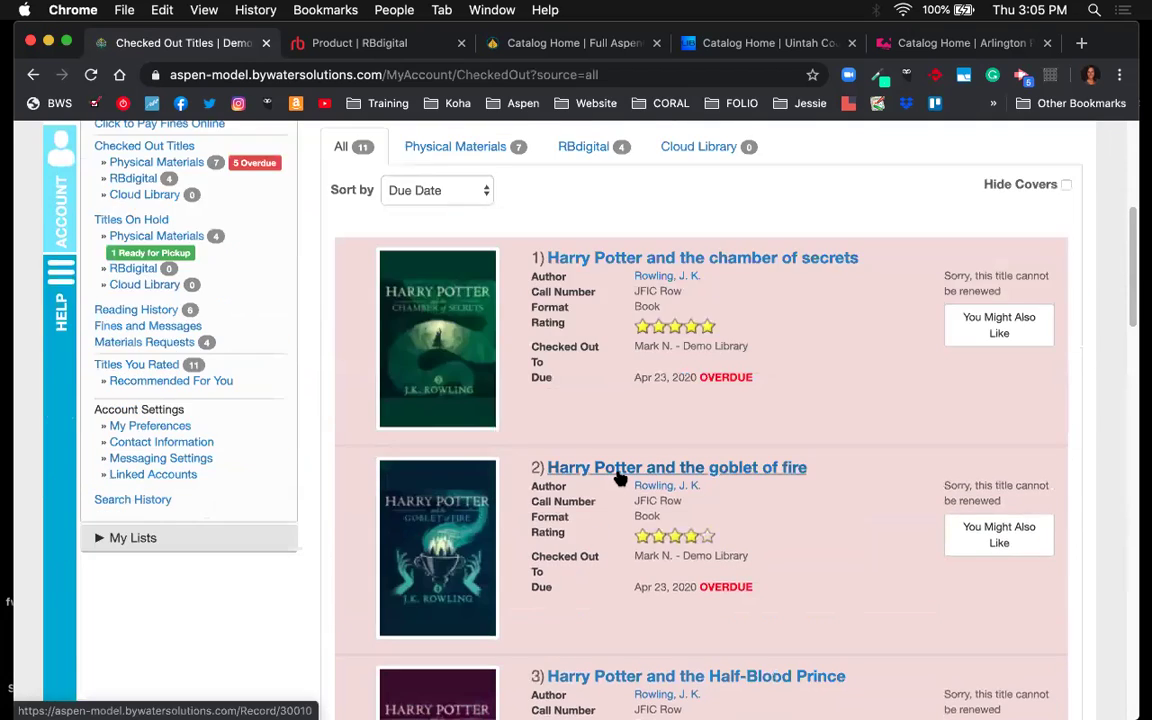
scroll(617, 478, down, 3)
scroll(624, 520, down, 5)
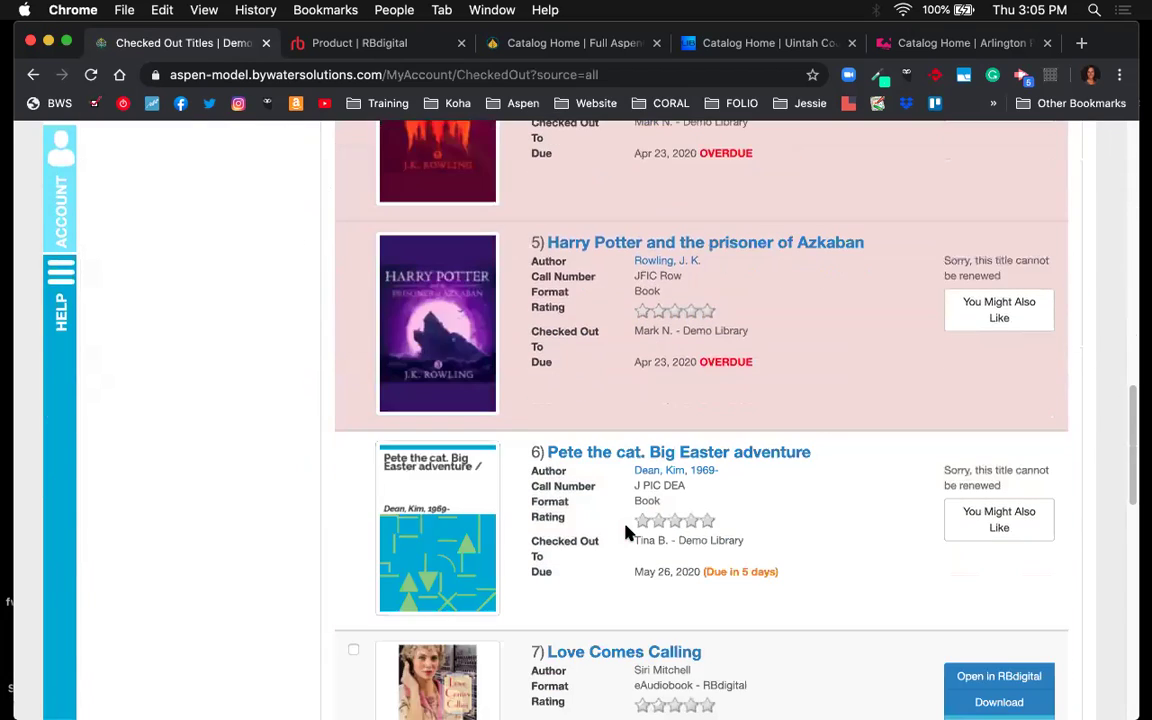
scroll(625, 530, down, 7)
scroll(626, 531, up, 3)
scroll(625, 530, up, 15)
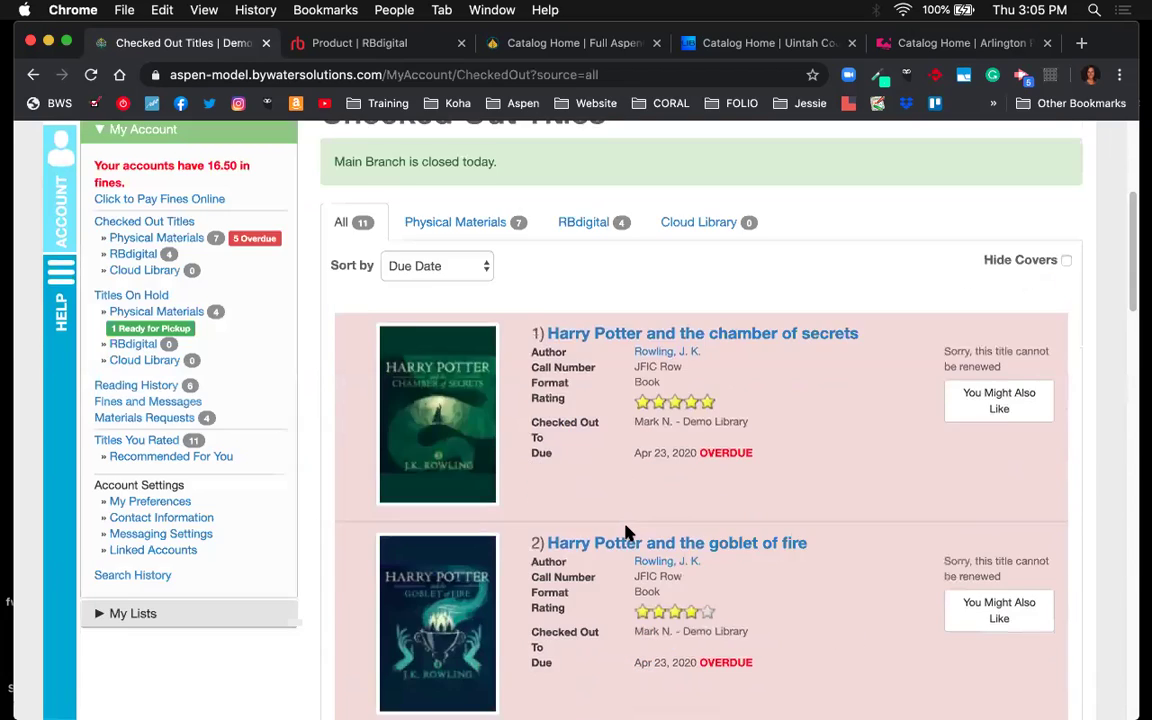
scroll(580, 540, down, 2)
scroll(534, 543, down, 1)
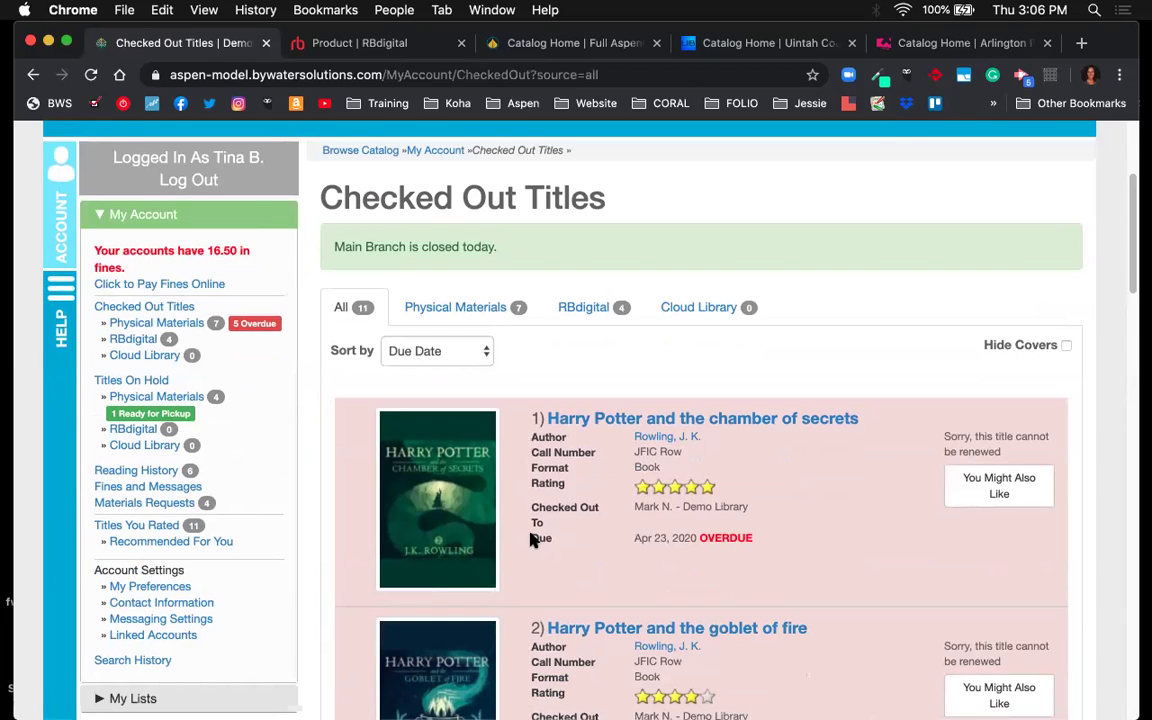
scroll(519, 545, down, 1)
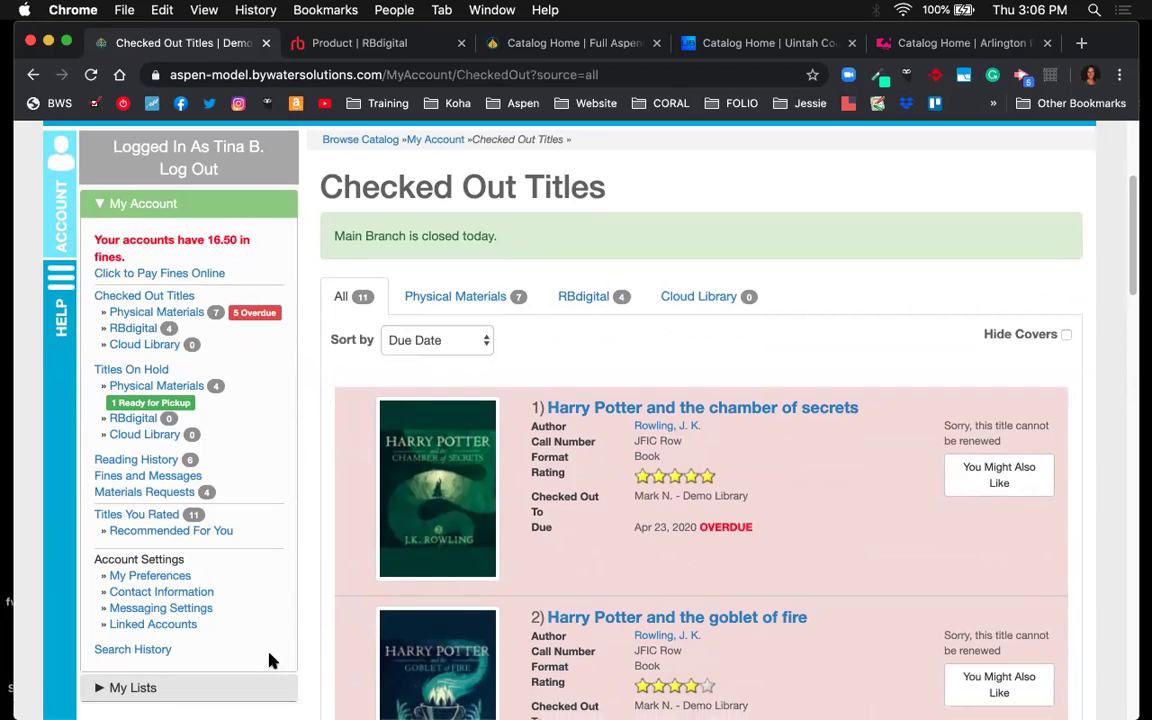
click(136, 650)
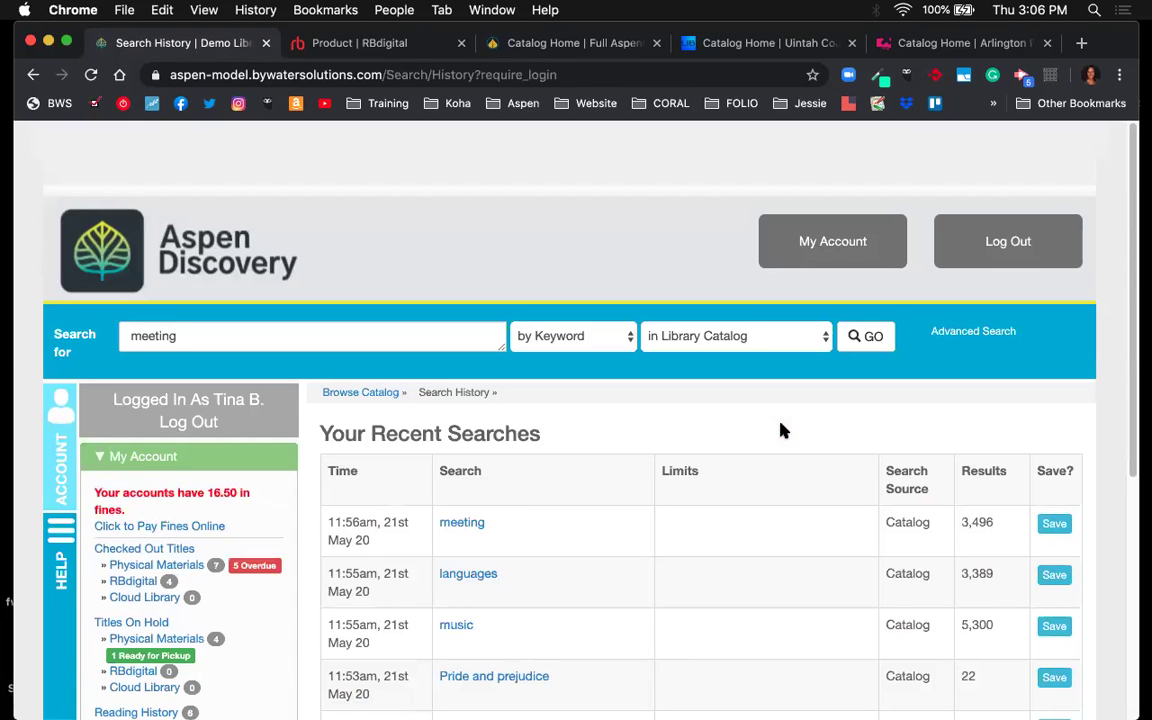
Rerun the earlier gone girl search with its 133 results and follow the author link.
scroll(790, 435, down, 4)
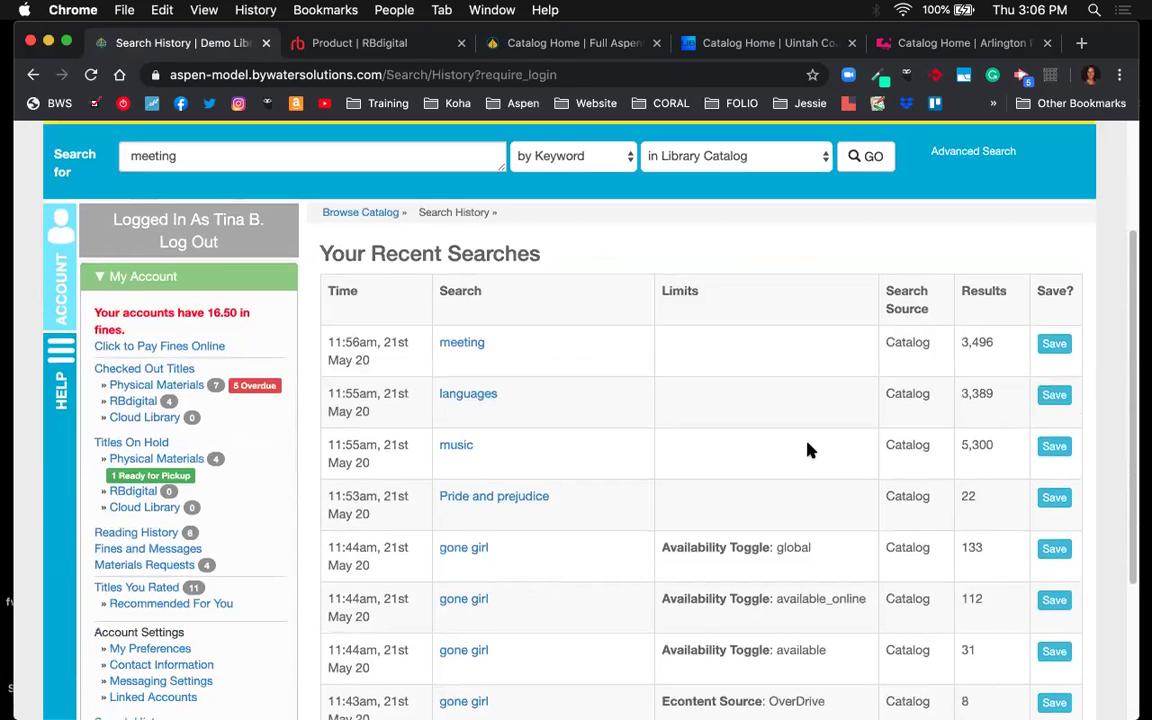
scroll(810, 447, down, 4)
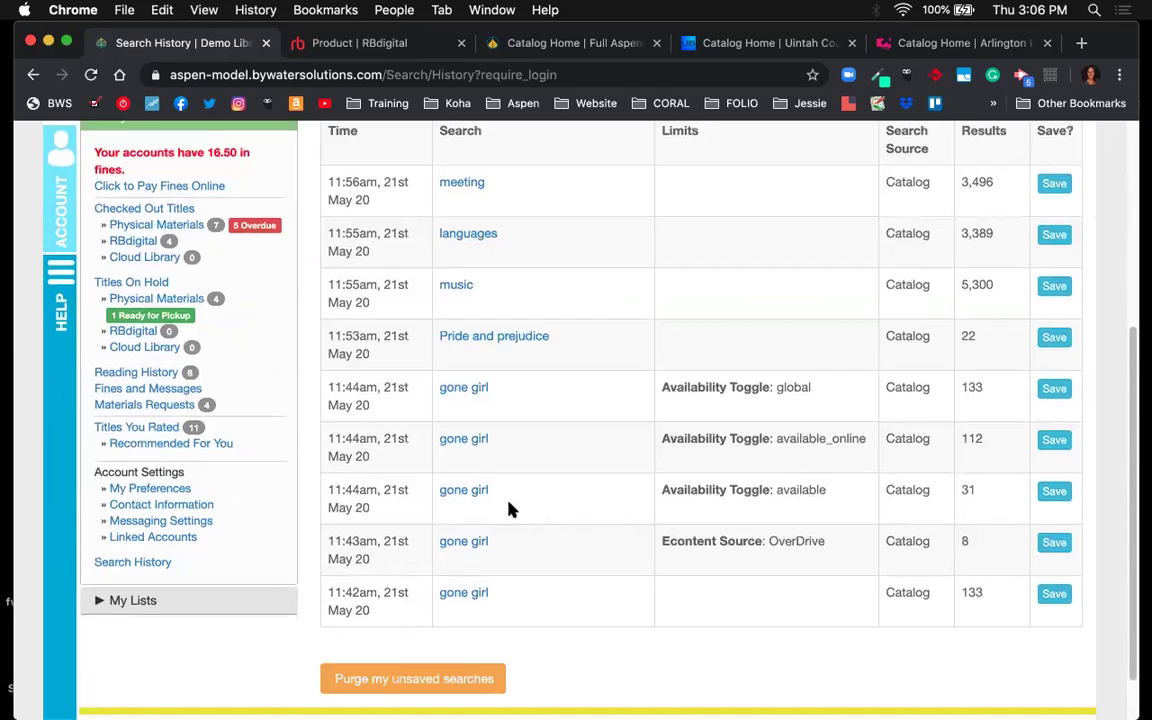
click(455, 594)
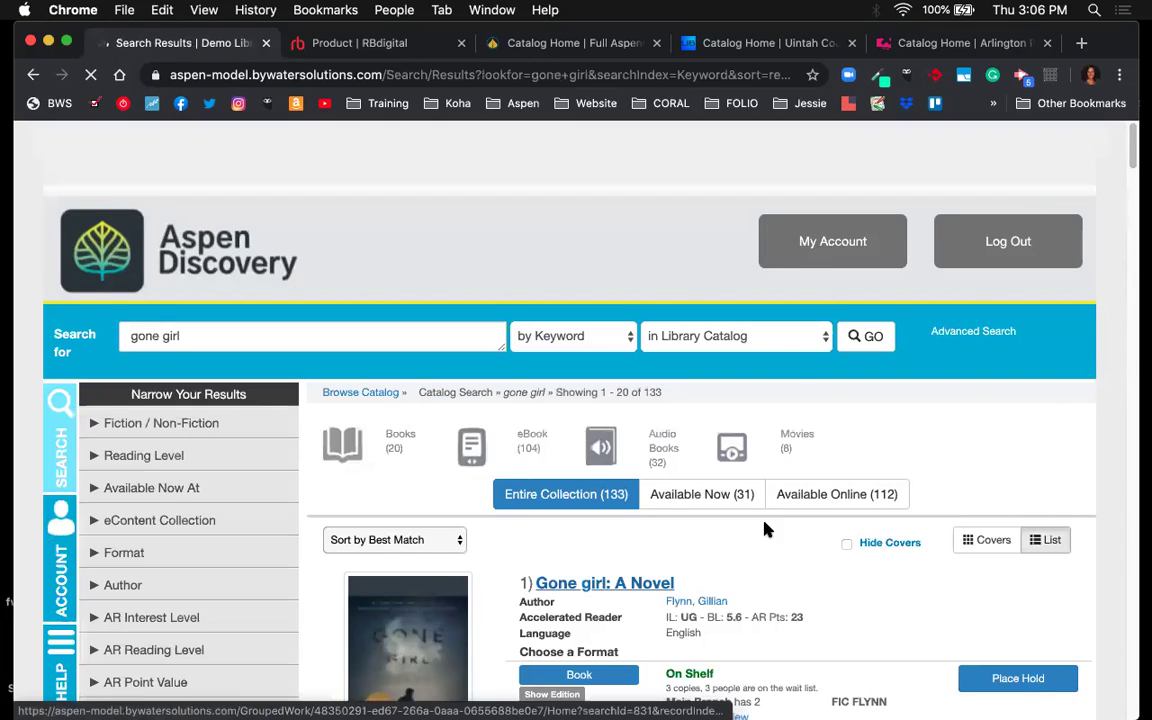
scroll(875, 495, down, 3)
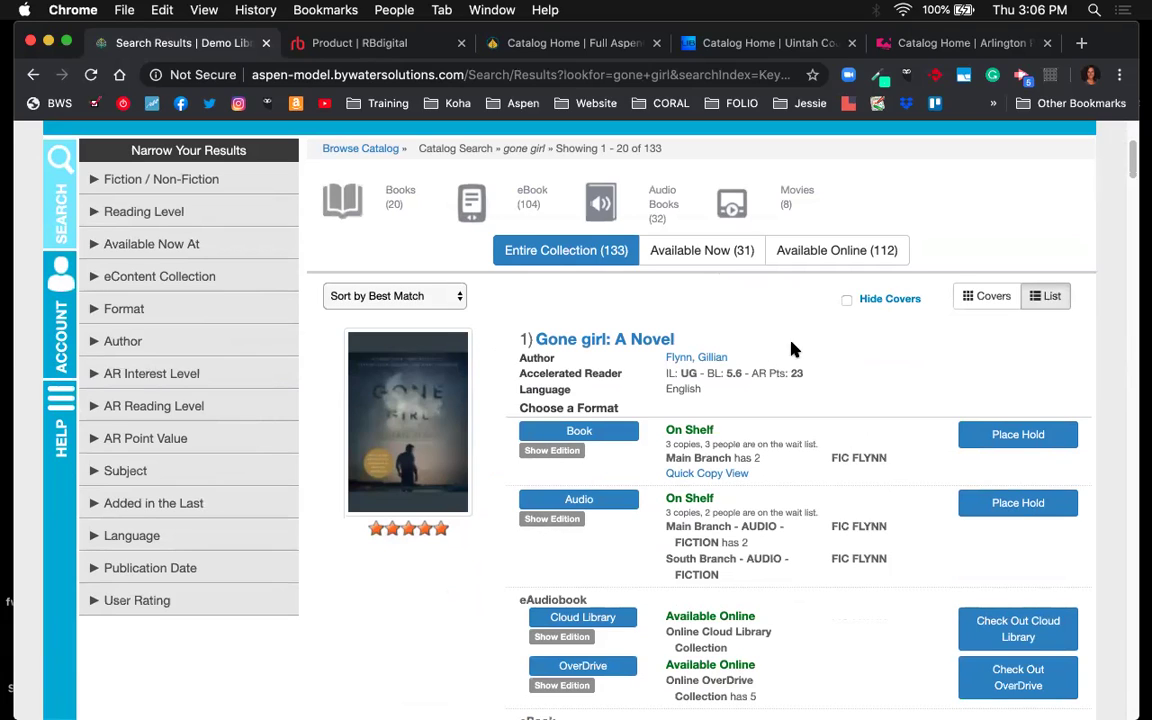
click(702, 359)
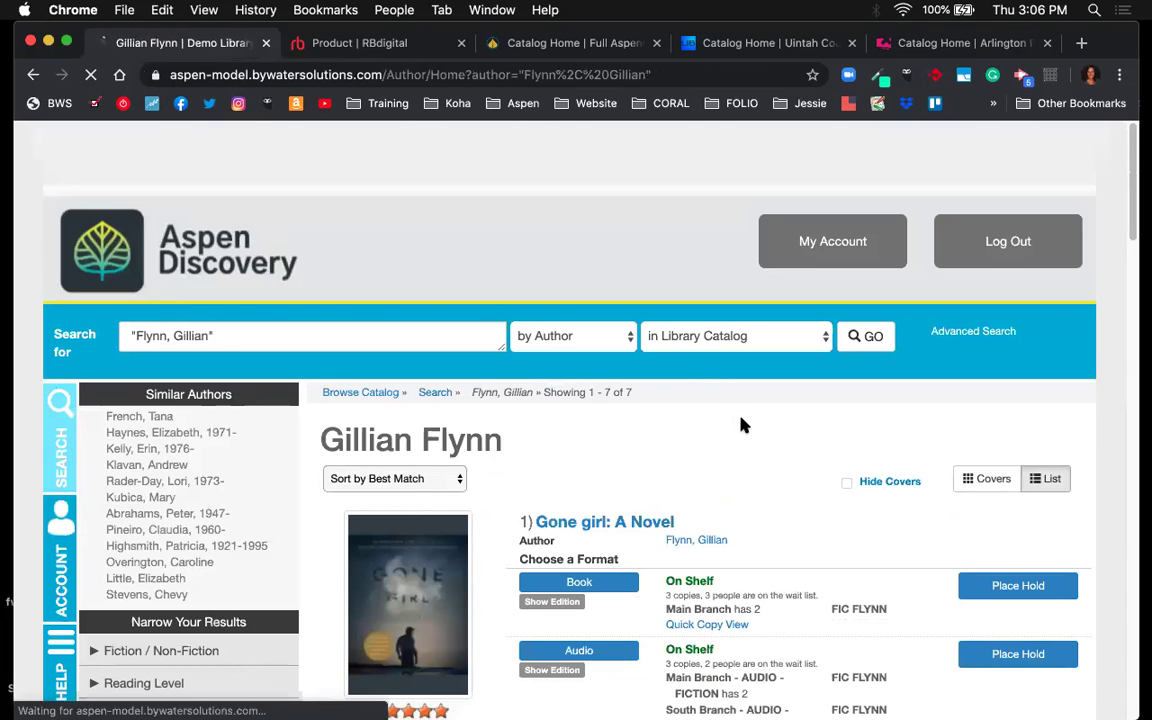
Read Gillian Flynn's Wikipedia bio on her author page, selecting and then deselecting the paragraph.
scroll(745, 432, down, 2)
scroll(745, 432, down, 1)
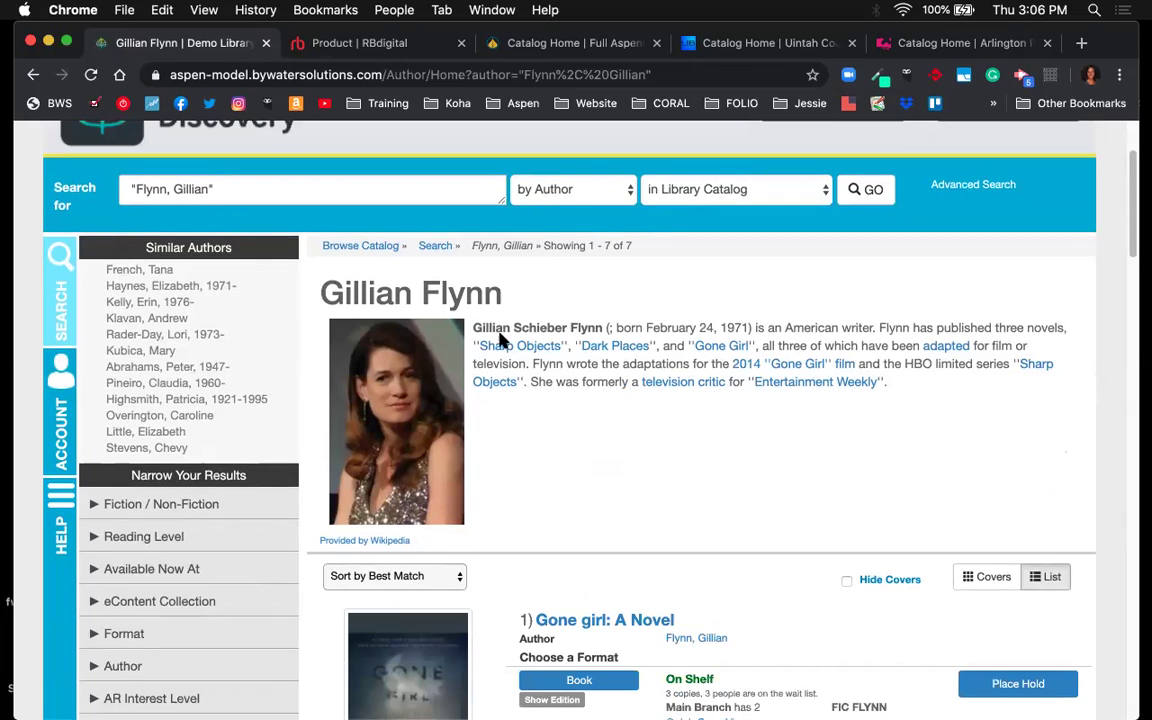
drag(472, 328, 944, 406)
scroll(908, 426, down, 1)
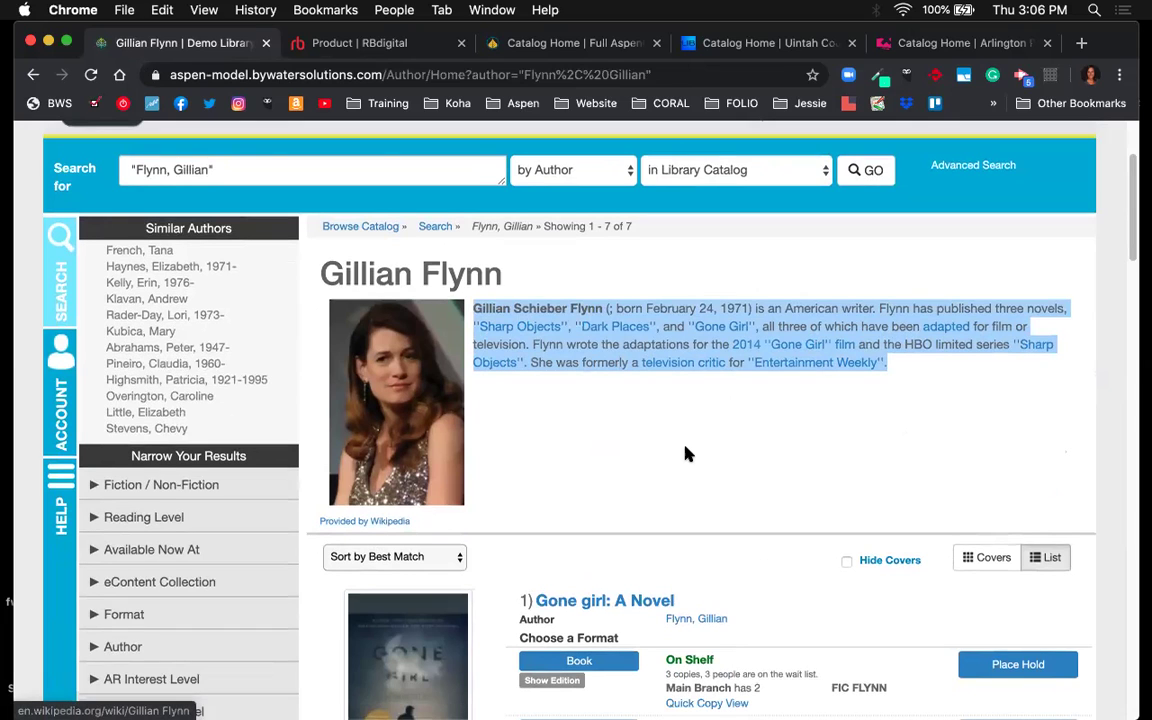
click(615, 397)
Browse Gillian Flynn's list of titles, then sign out of the patron account.
scroll(635, 401, down, 1)
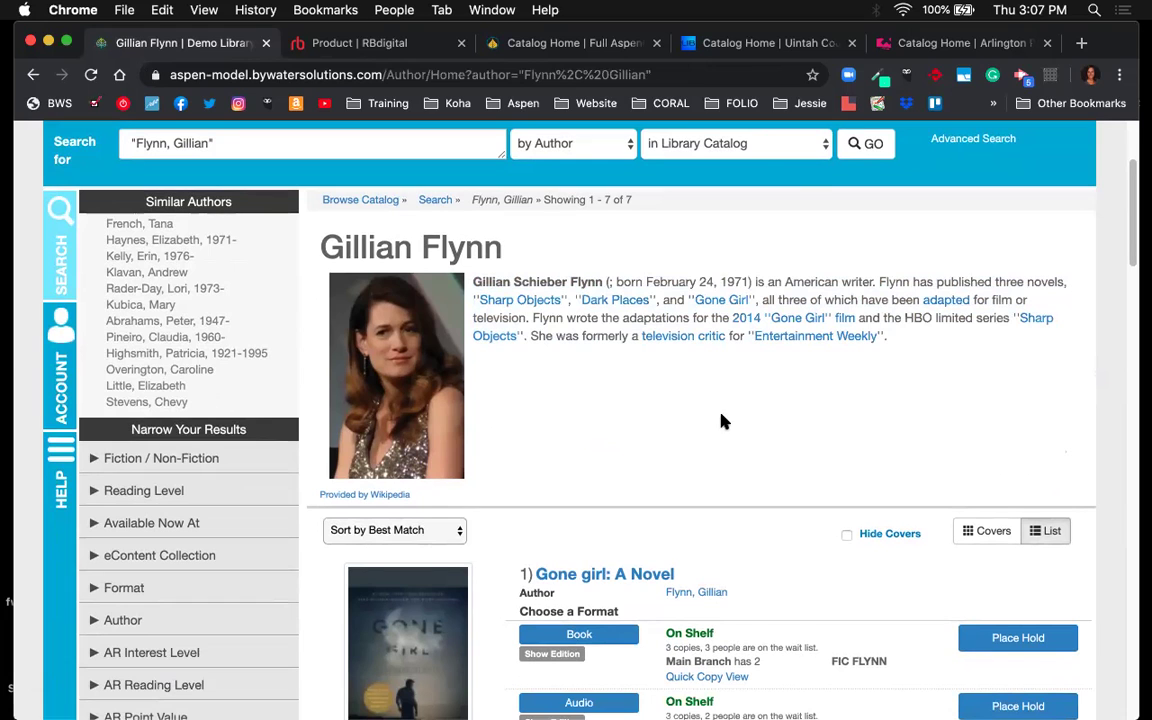
scroll(718, 414, down, 2)
scroll(712, 409, down, 3)
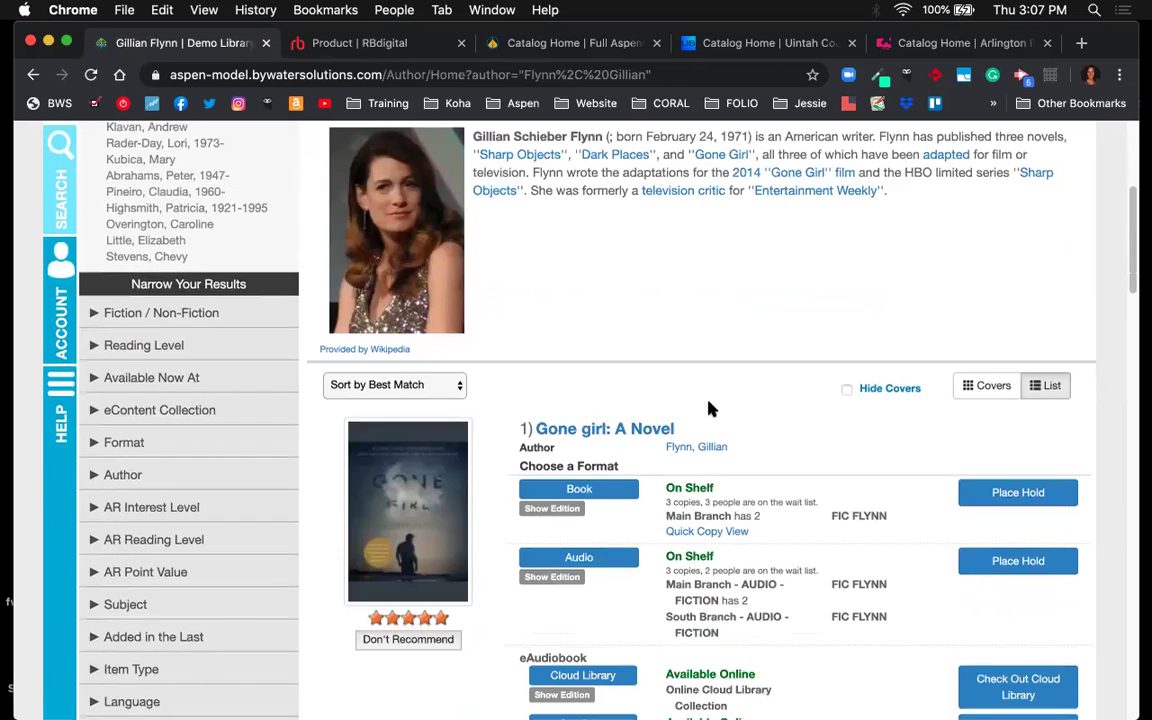
scroll(712, 410, down, 6)
scroll(716, 413, down, 7)
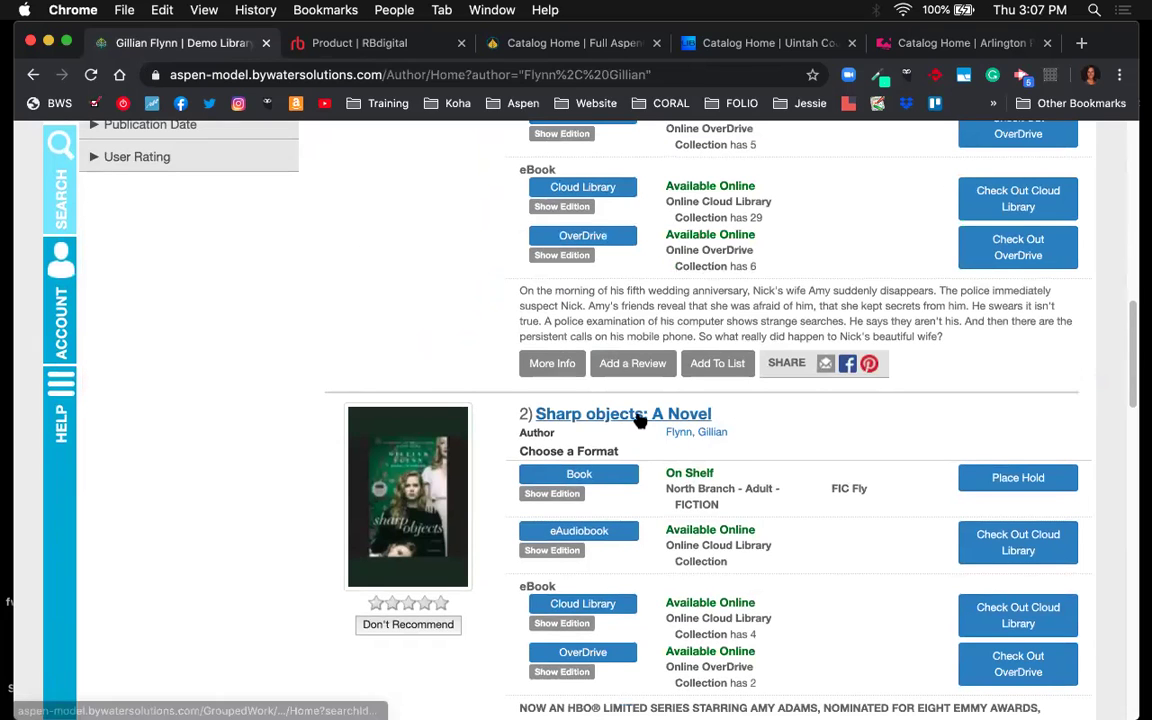
scroll(643, 428, down, 7)
scroll(646, 417, down, 12)
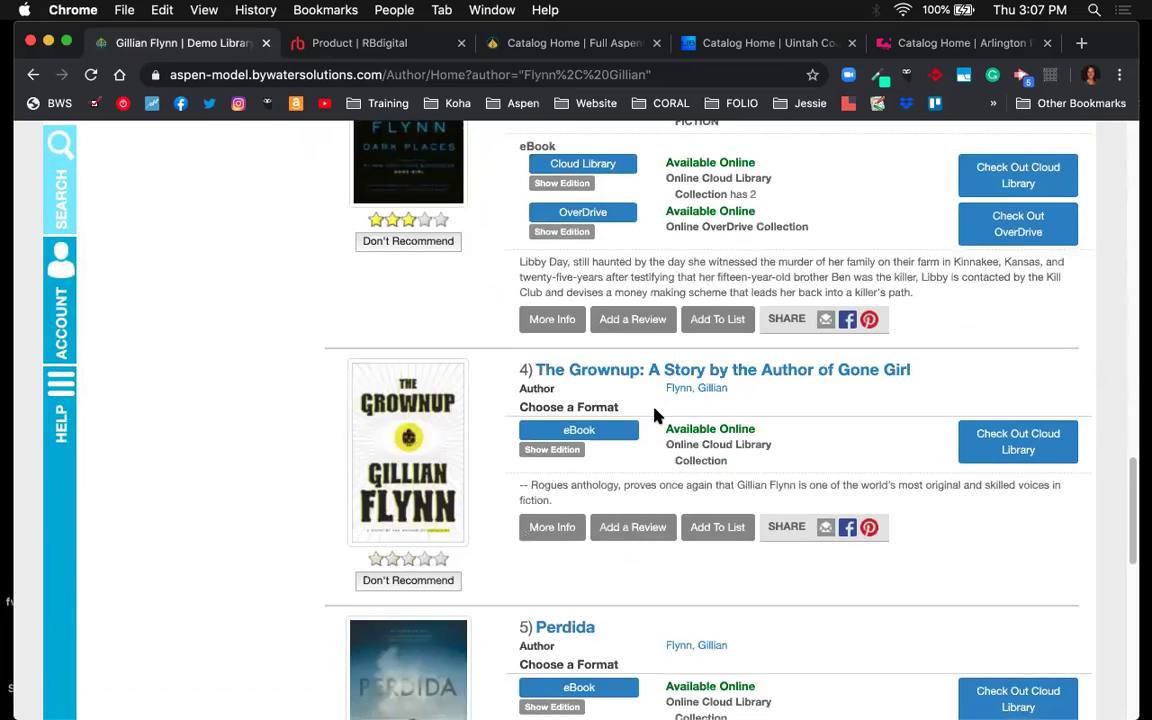
scroll(655, 414, down, 5)
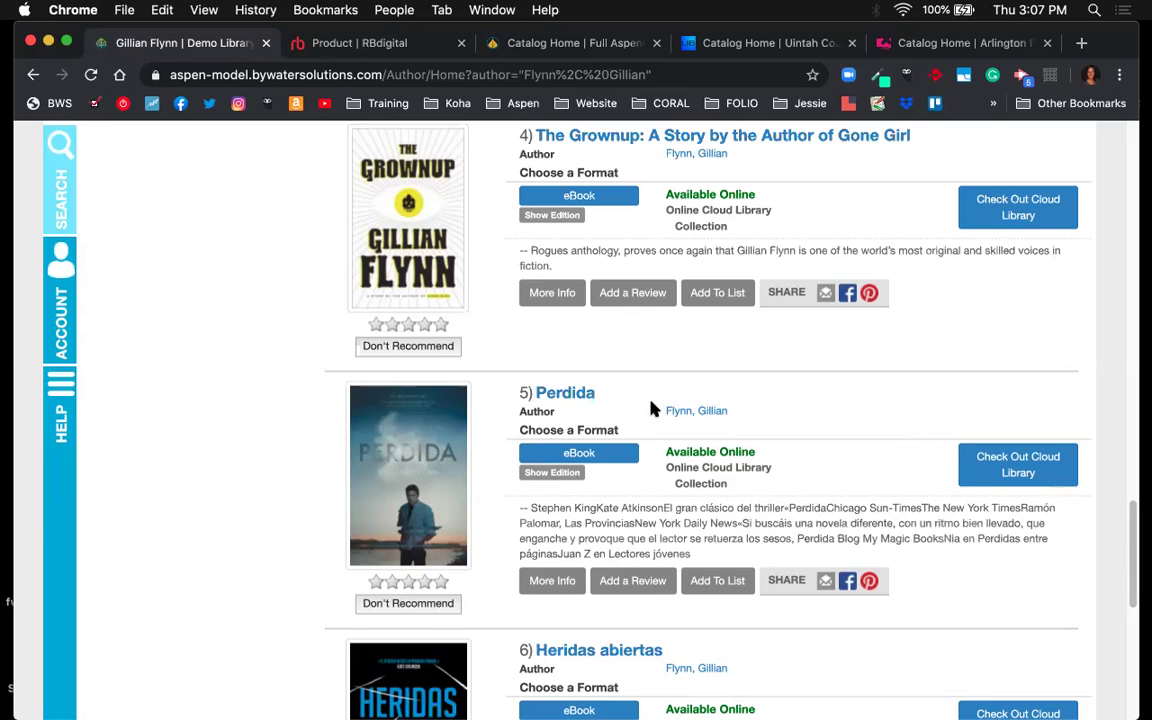
scroll(645, 406, down, 3)
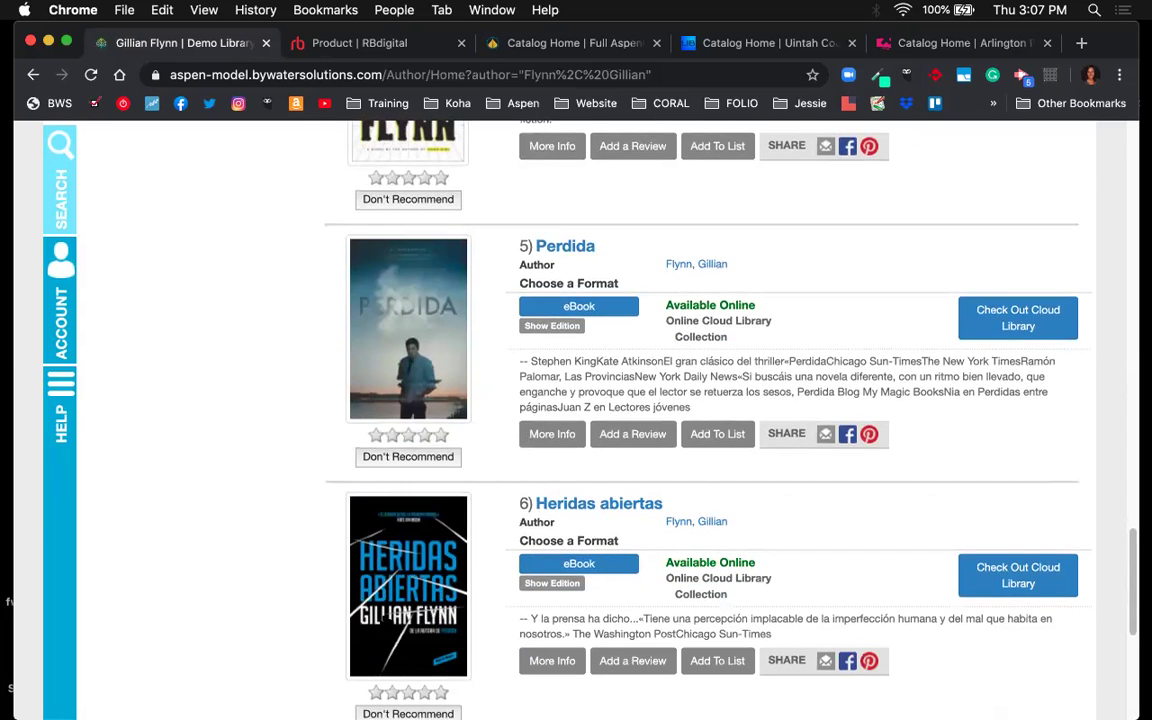
scroll(872, 545, up, 3)
scroll(872, 545, up, 15)
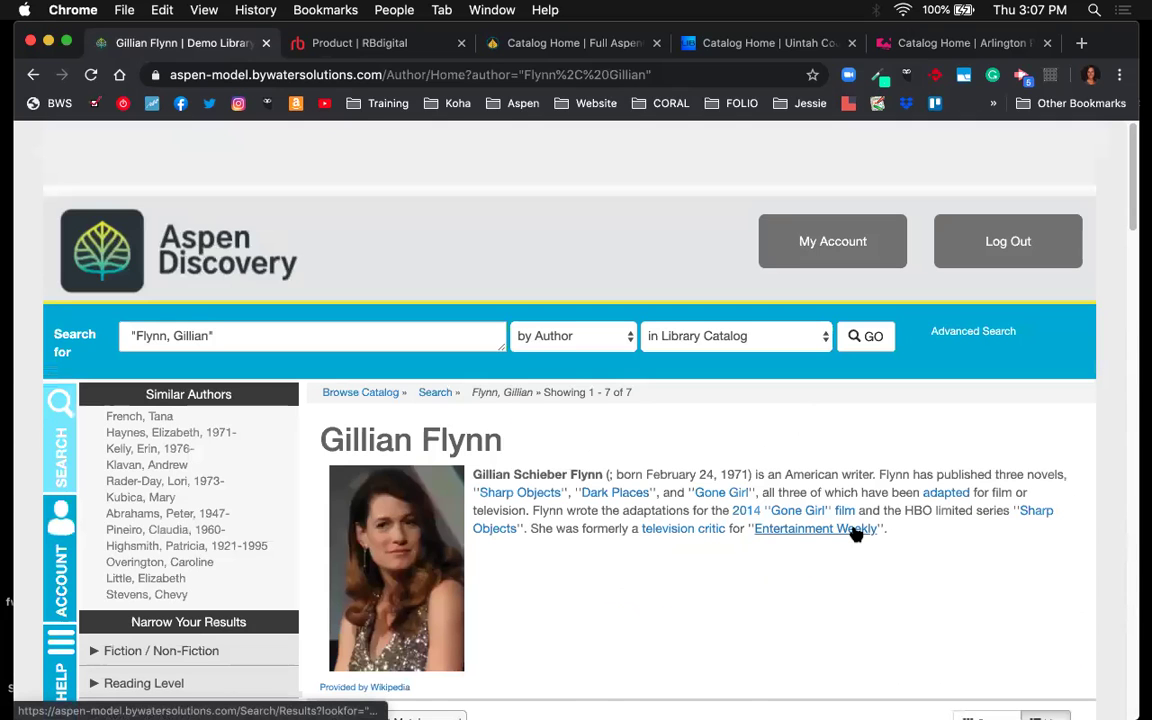
click(1002, 247)
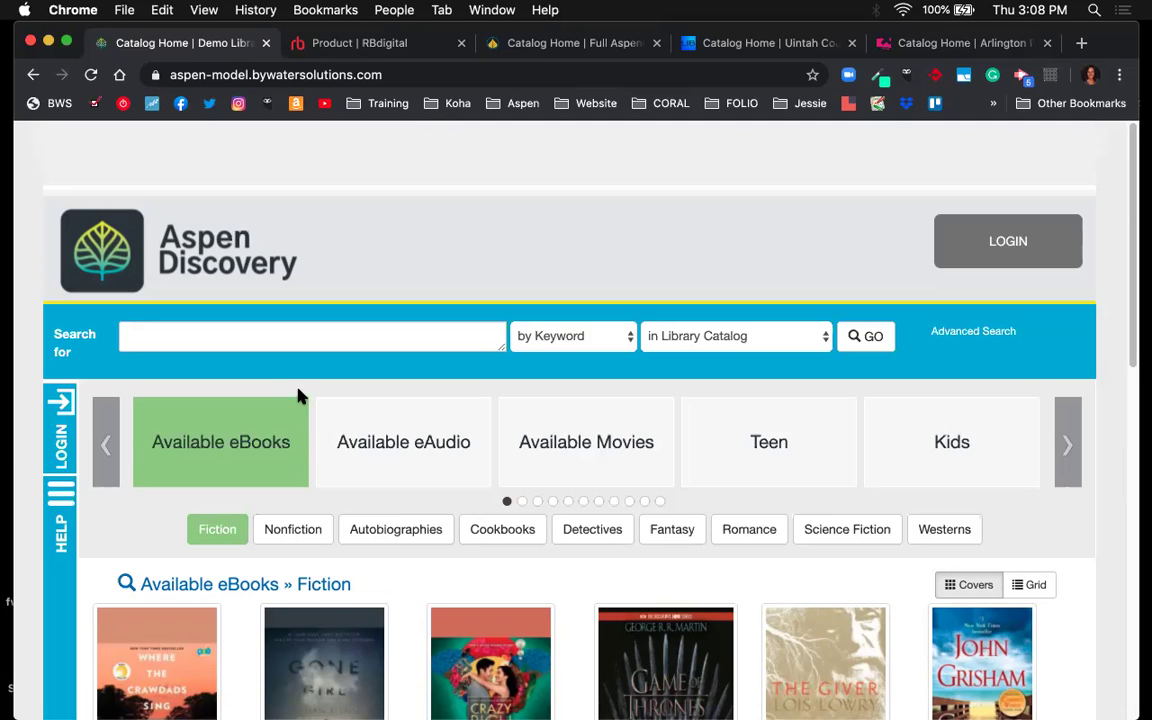
Sign in to the demo library account with its username and password to view the Account Summary.
click(1008, 241)
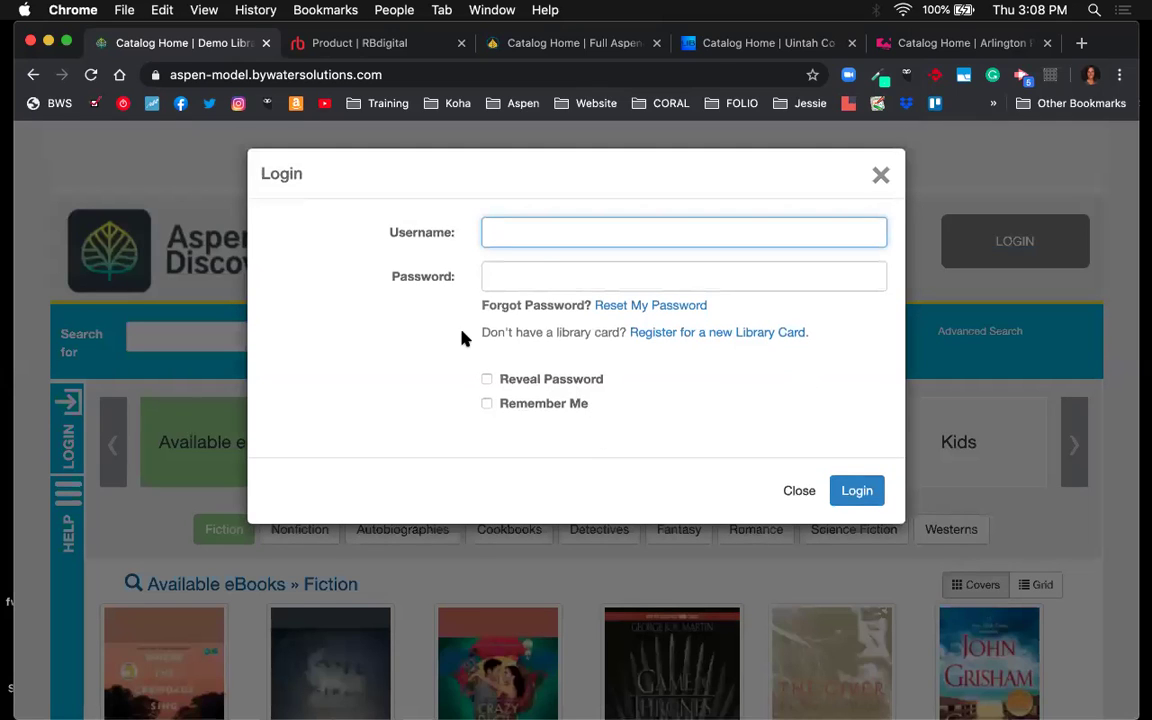
text(mark)
key(Tab)
text(****)
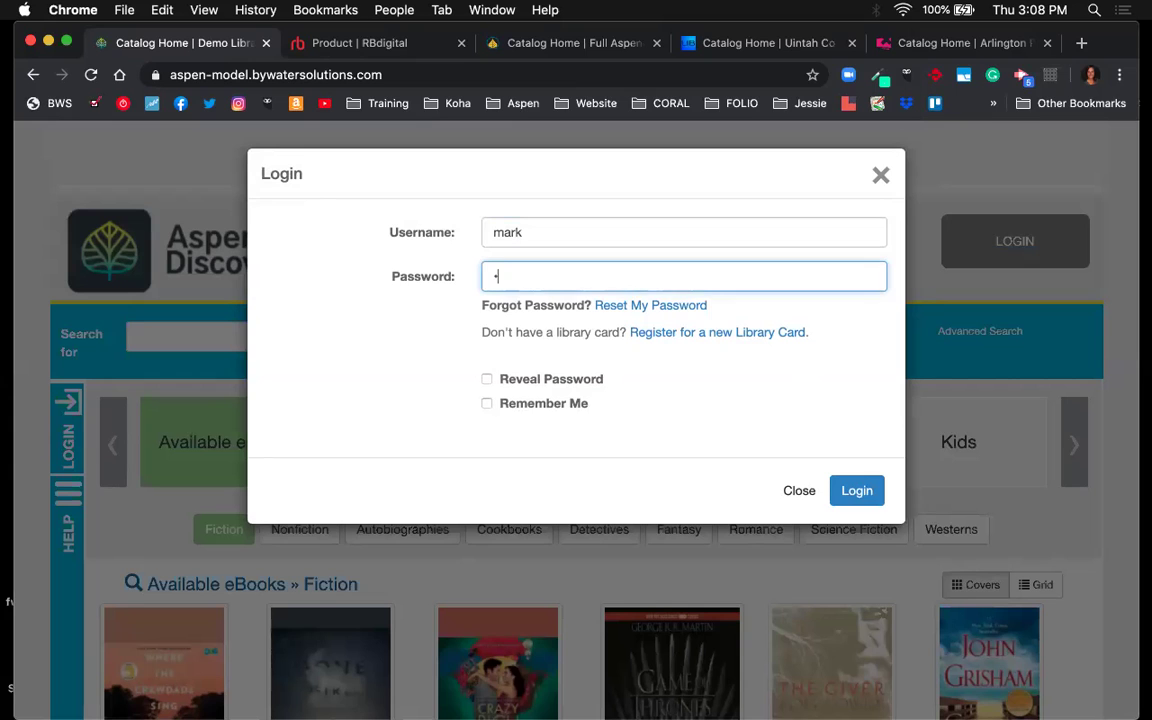
key(Return)
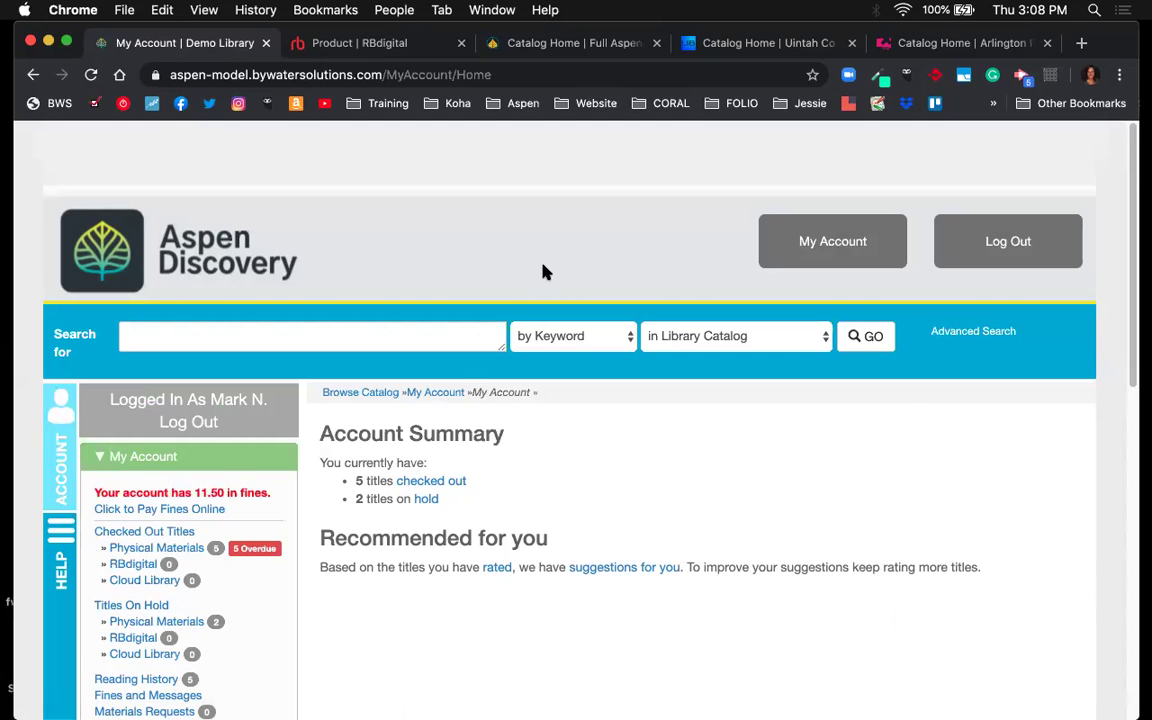
scroll(580, 504, down, 10)
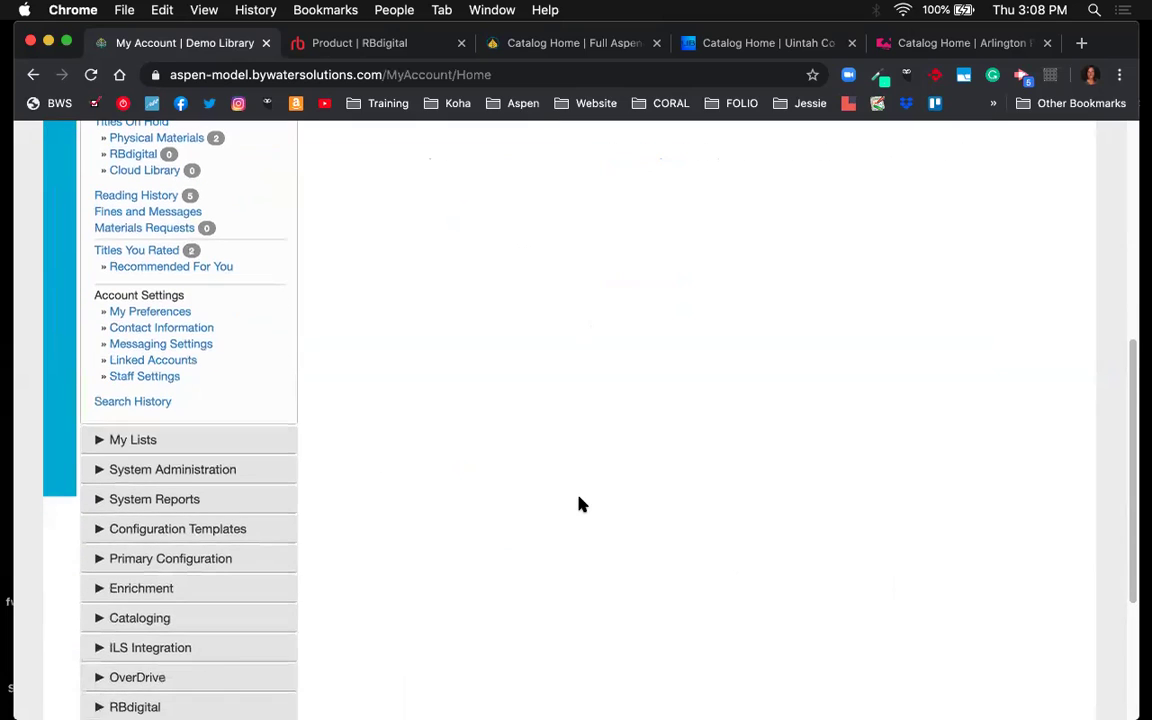
Expand the System Administration section of the My Account admin menu.
scroll(578, 503, down, 2)
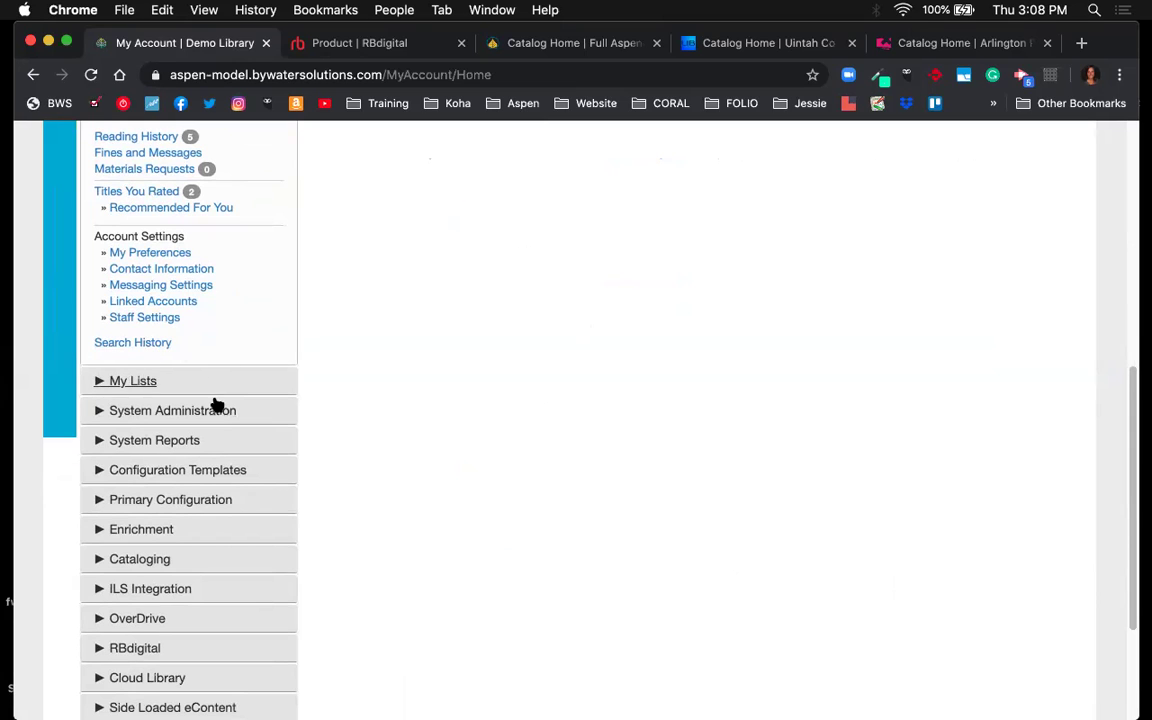
scroll(220, 410, down, 1)
scroll(177, 519, down, 2)
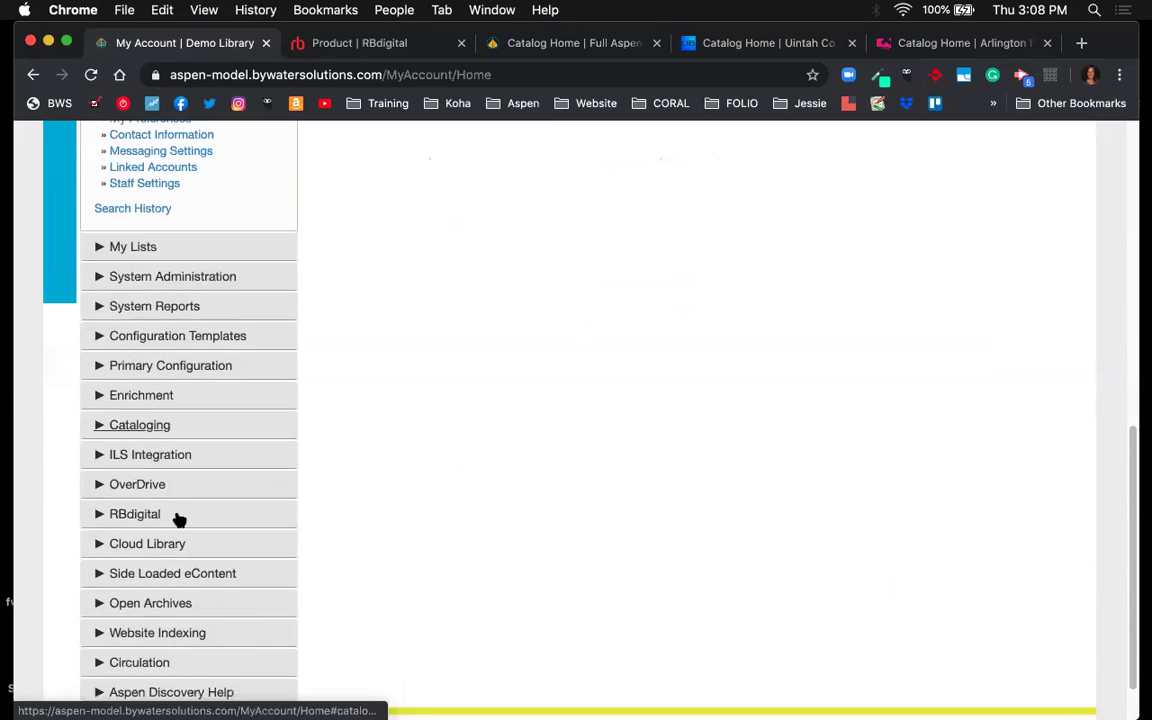
scroll(177, 517, down, 1)
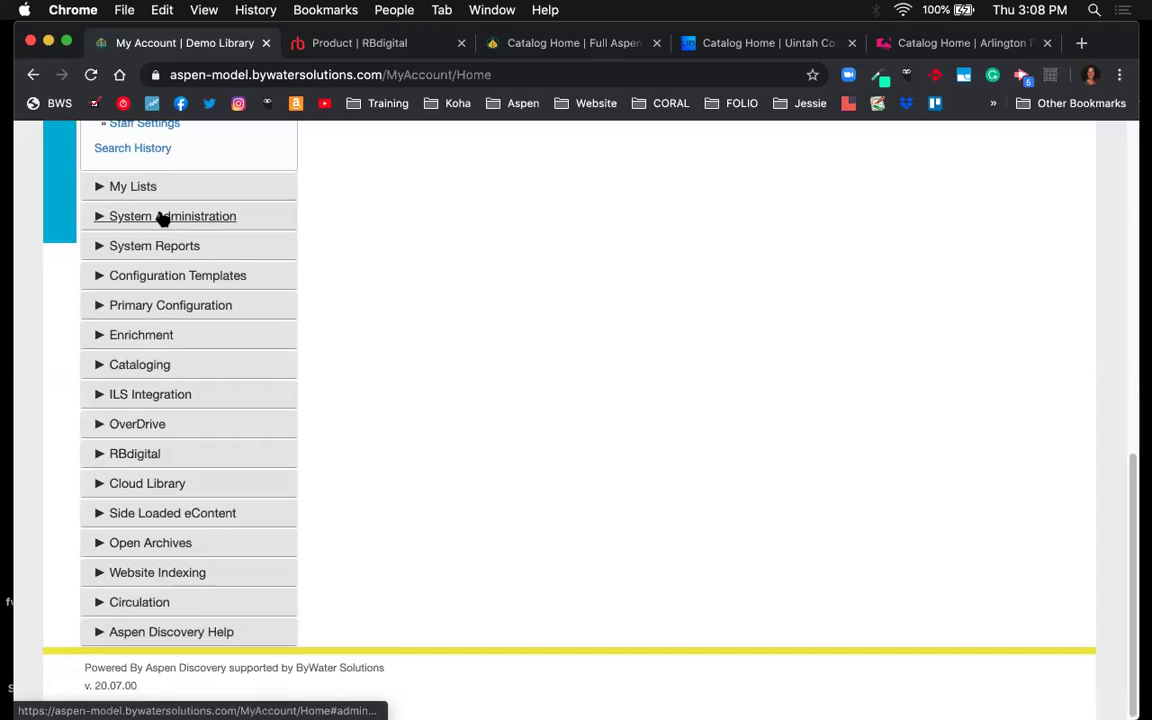
click(162, 218)
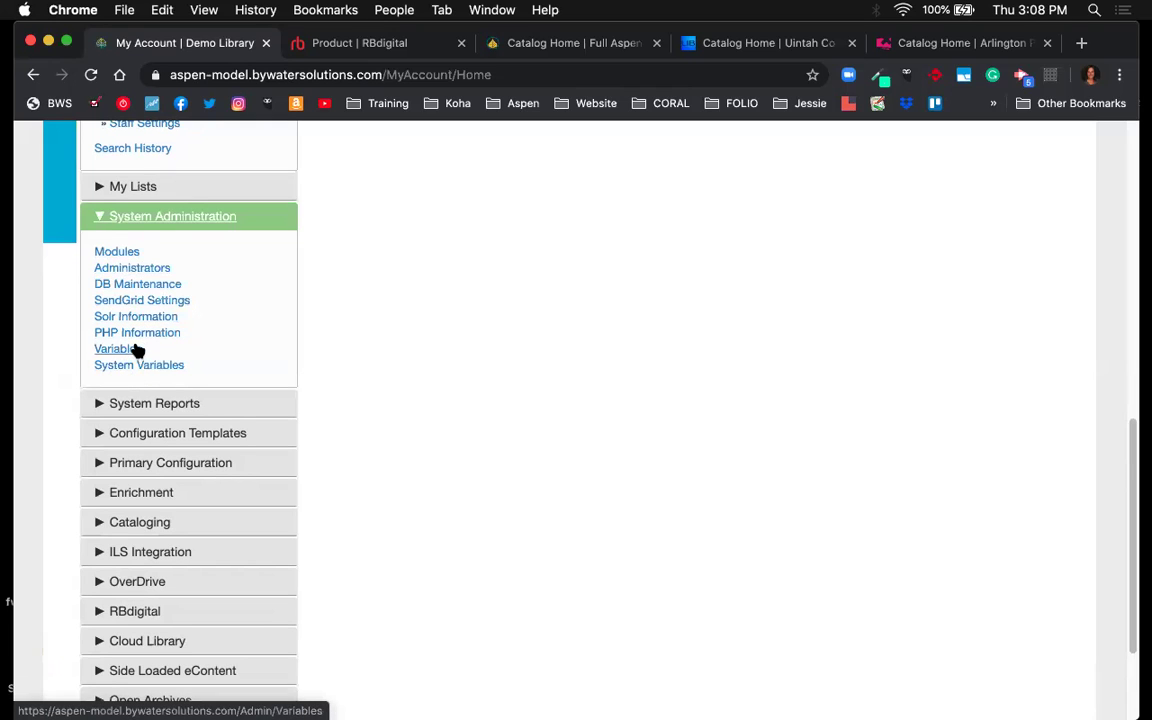
Expand System Reports and bring up the Usage Dashboard.
scroll(140, 345, down, 2)
click(147, 338)
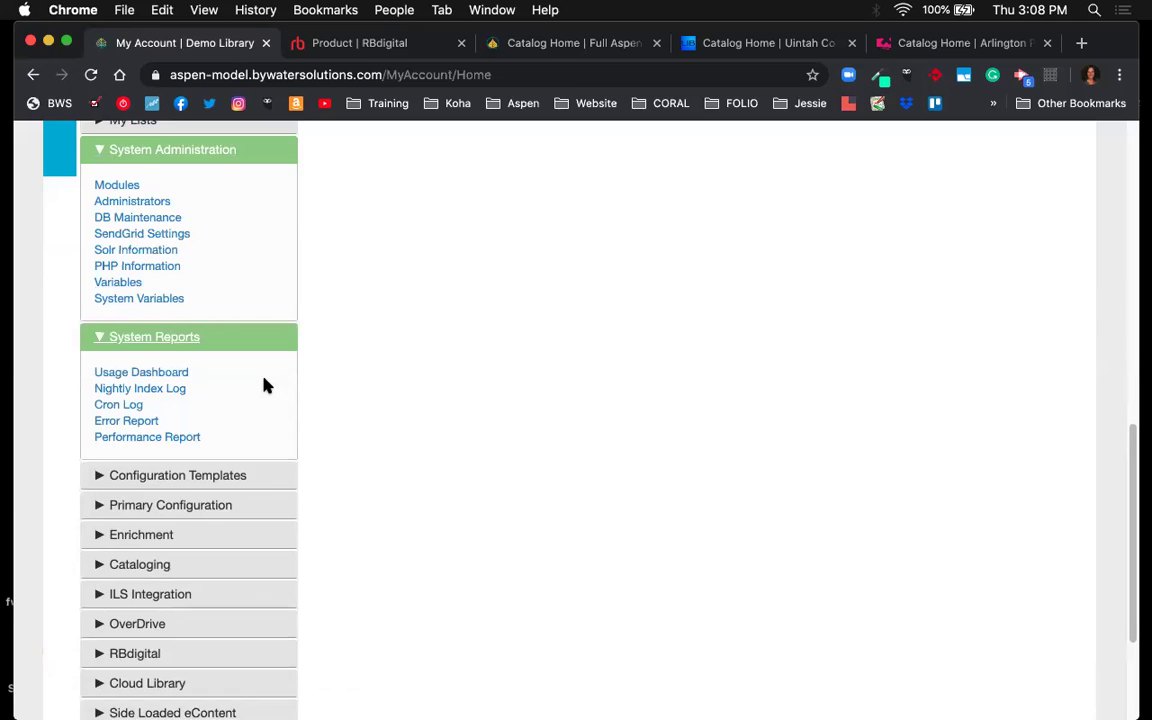
scroll(265, 385, down, 1)
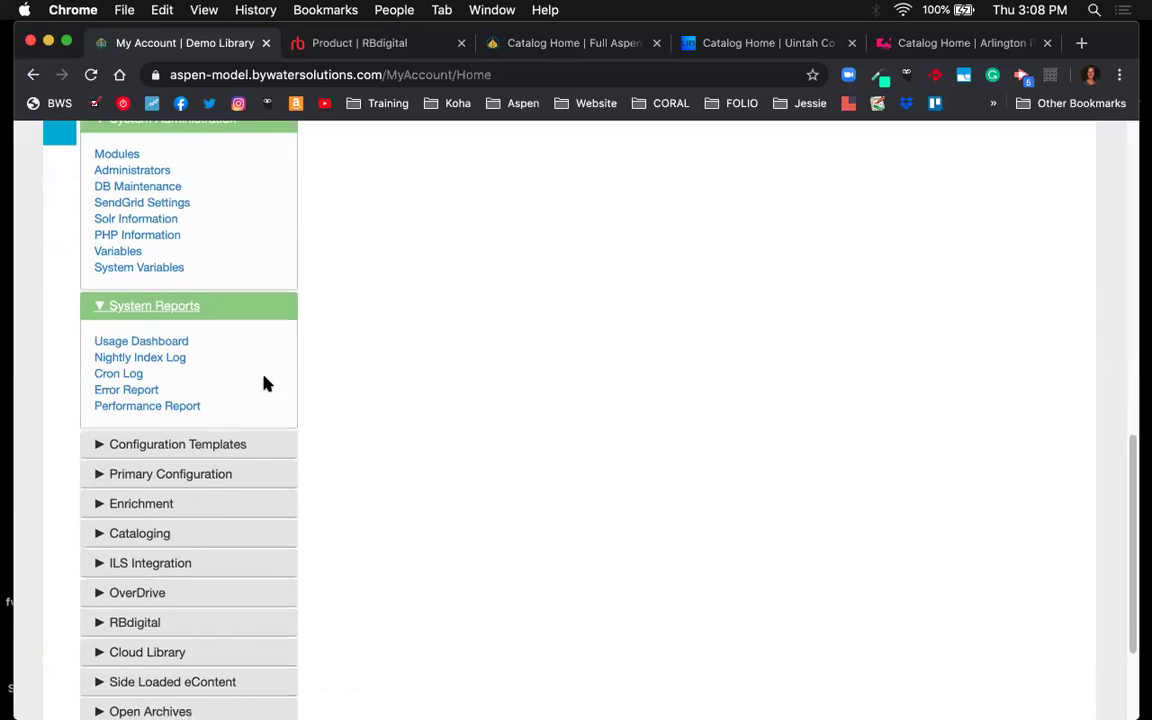
click(140, 350)
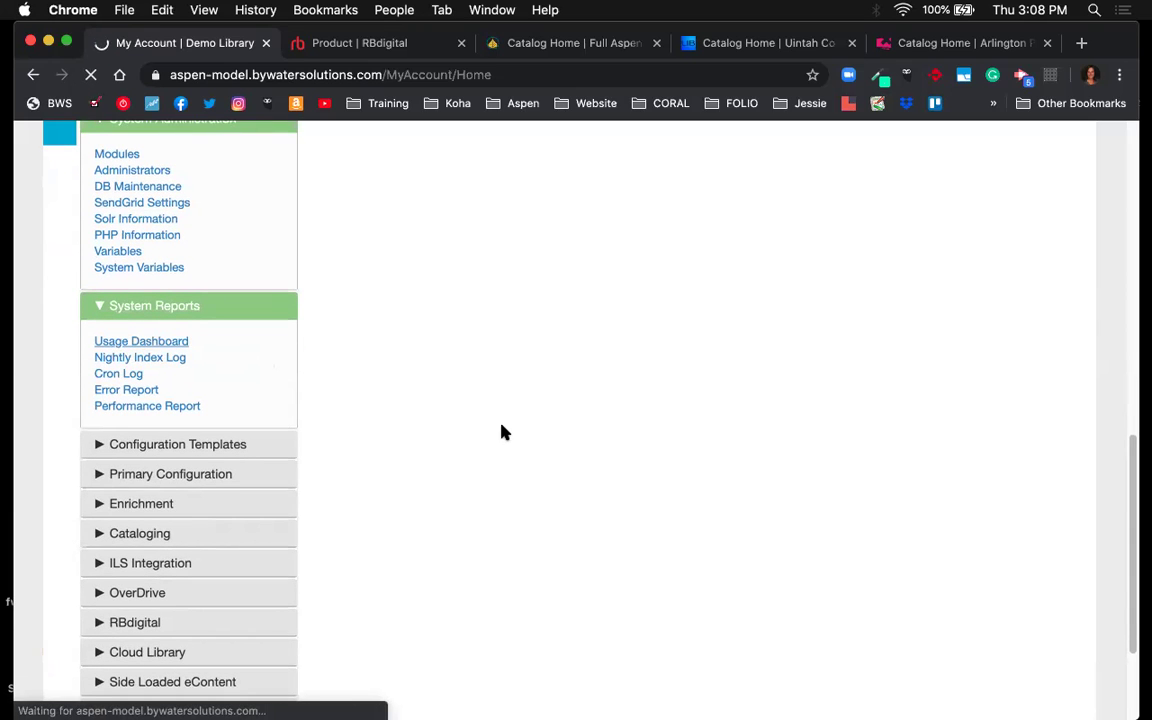
Scroll through the Usage Dashboard's page view statistics.
scroll(591, 458, down, 2)
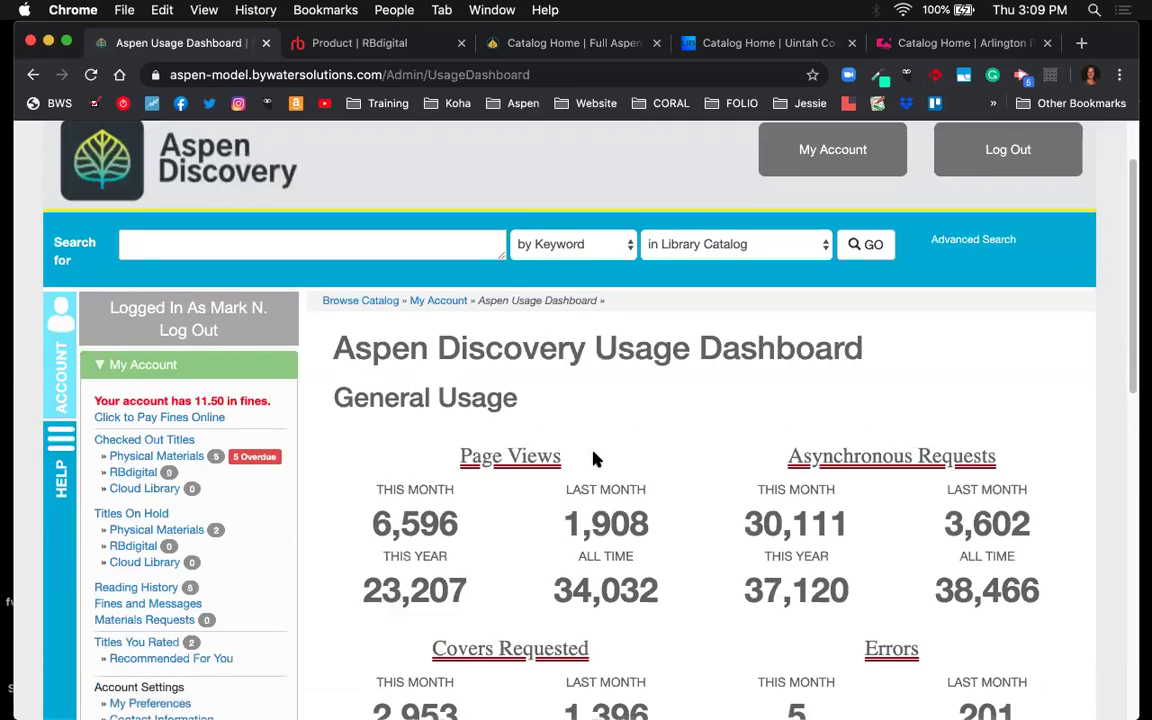
scroll(593, 458, down, 2)
scroll(593, 458, down, 2)
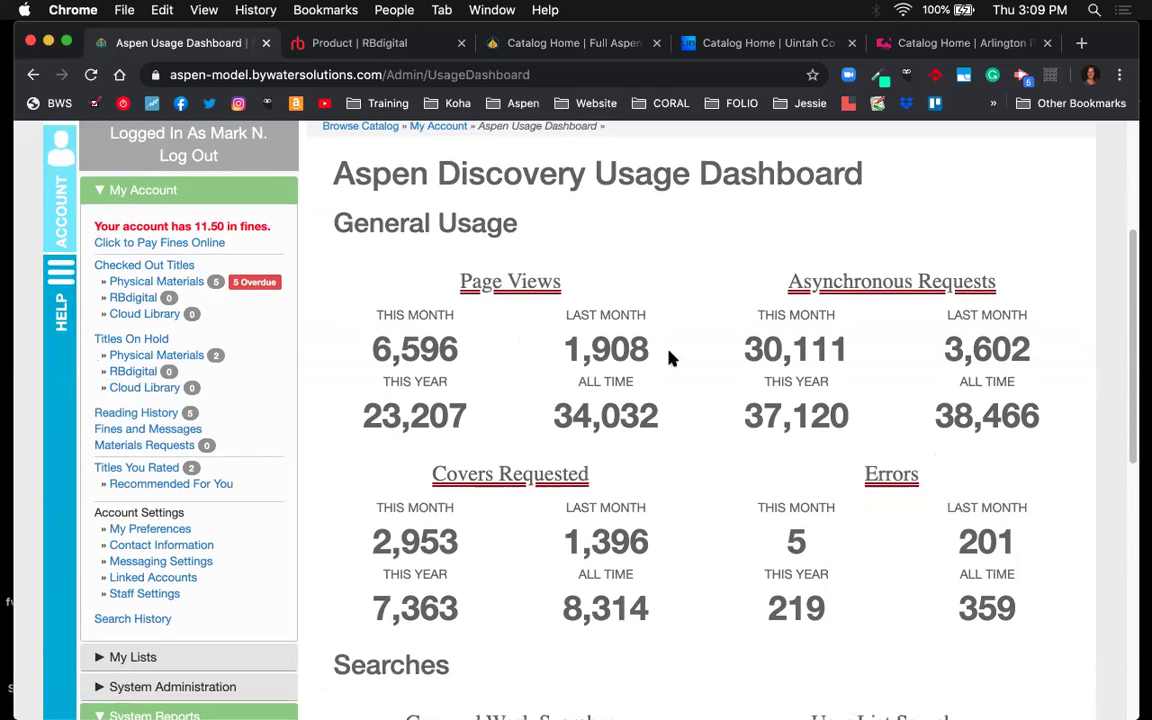
scroll(700, 390, down, 2)
scroll(760, 405, down, 2)
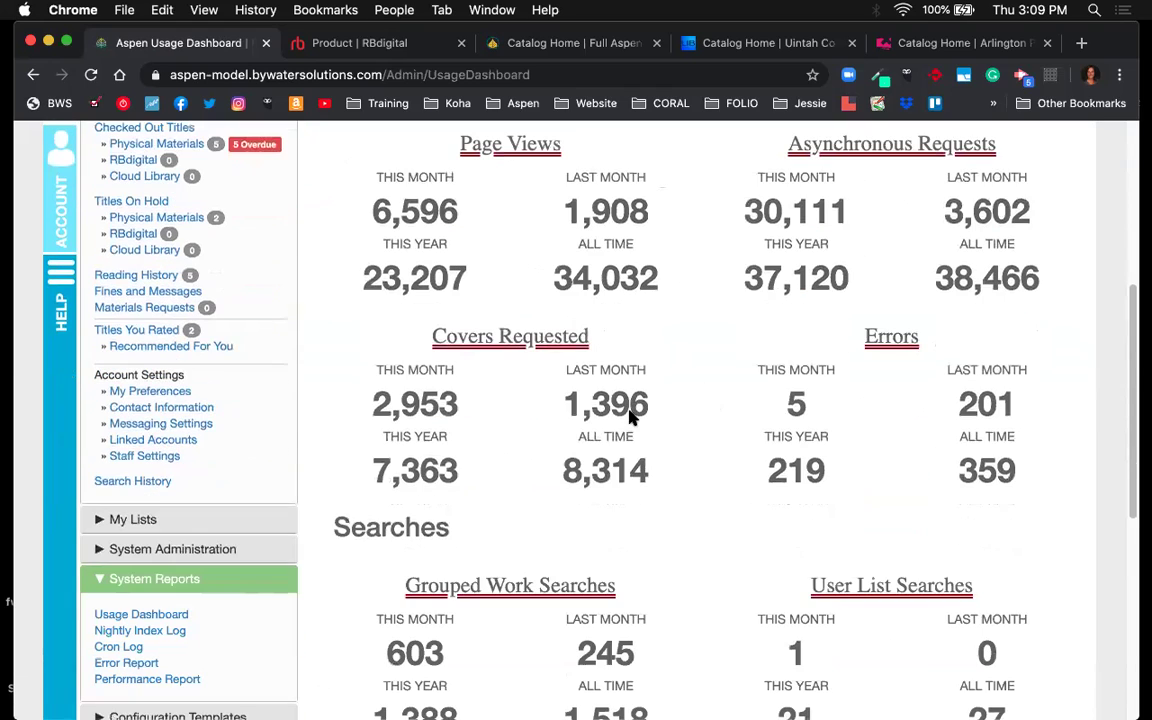
scroll(640, 395, down, 1)
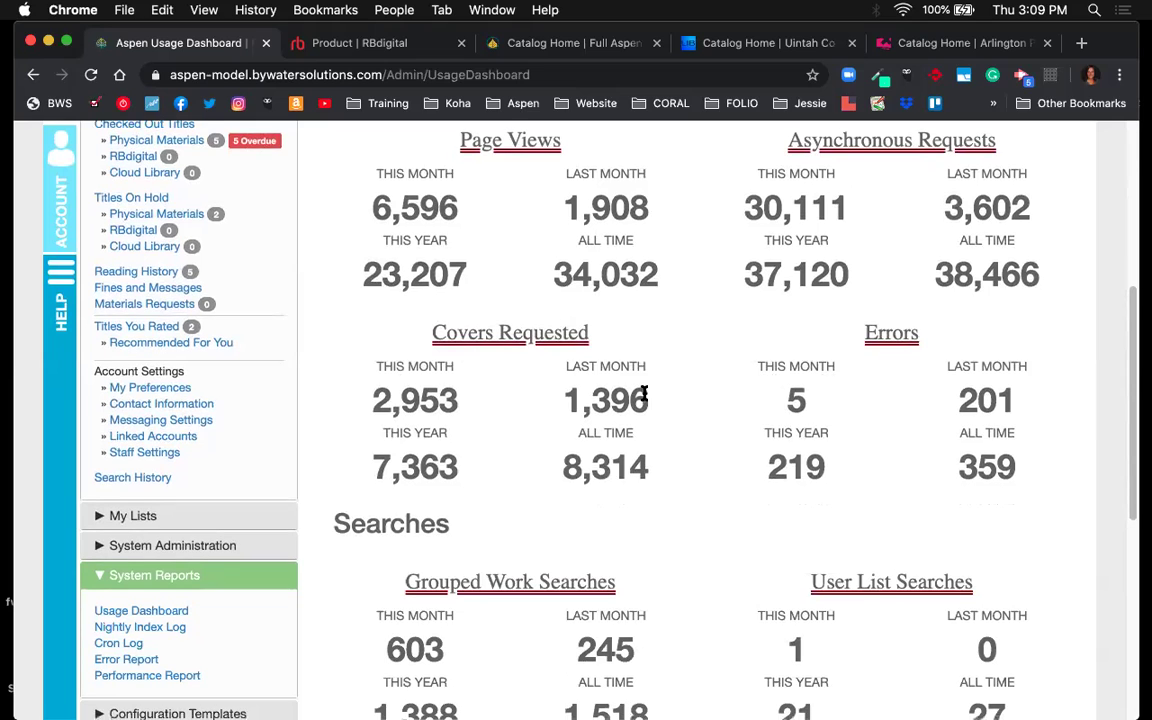
scroll(600, 410, down, 5)
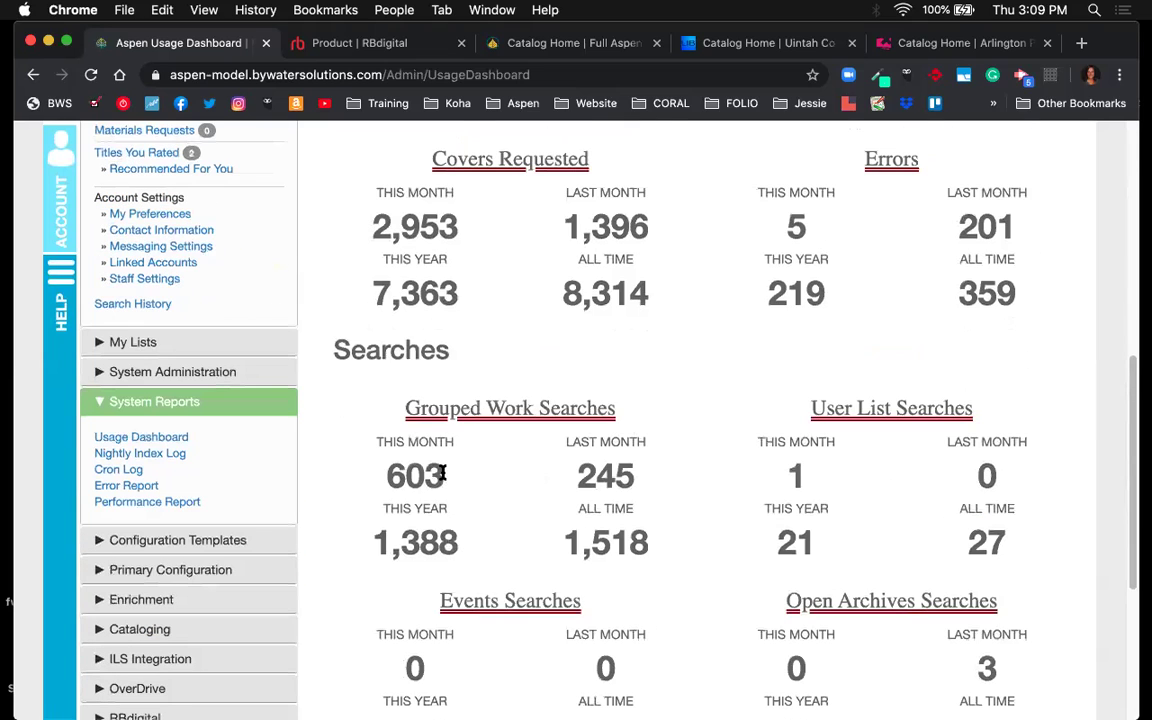
scroll(670, 459, down, 3)
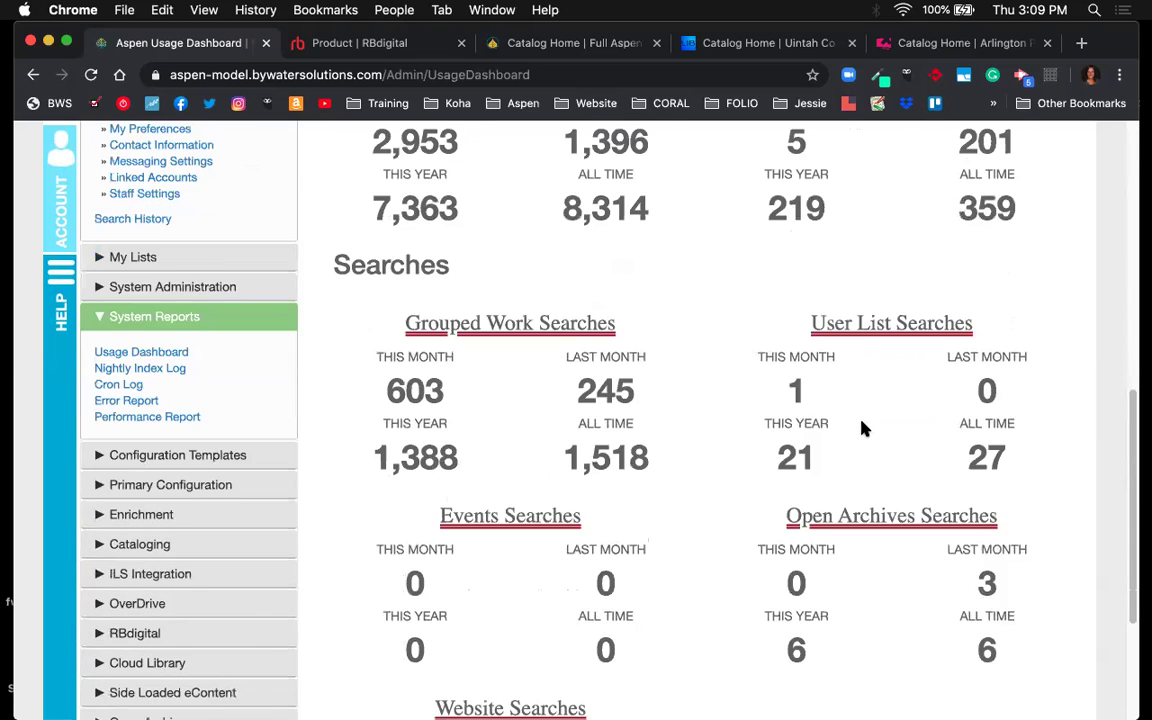
scroll(686, 416, up, 12)
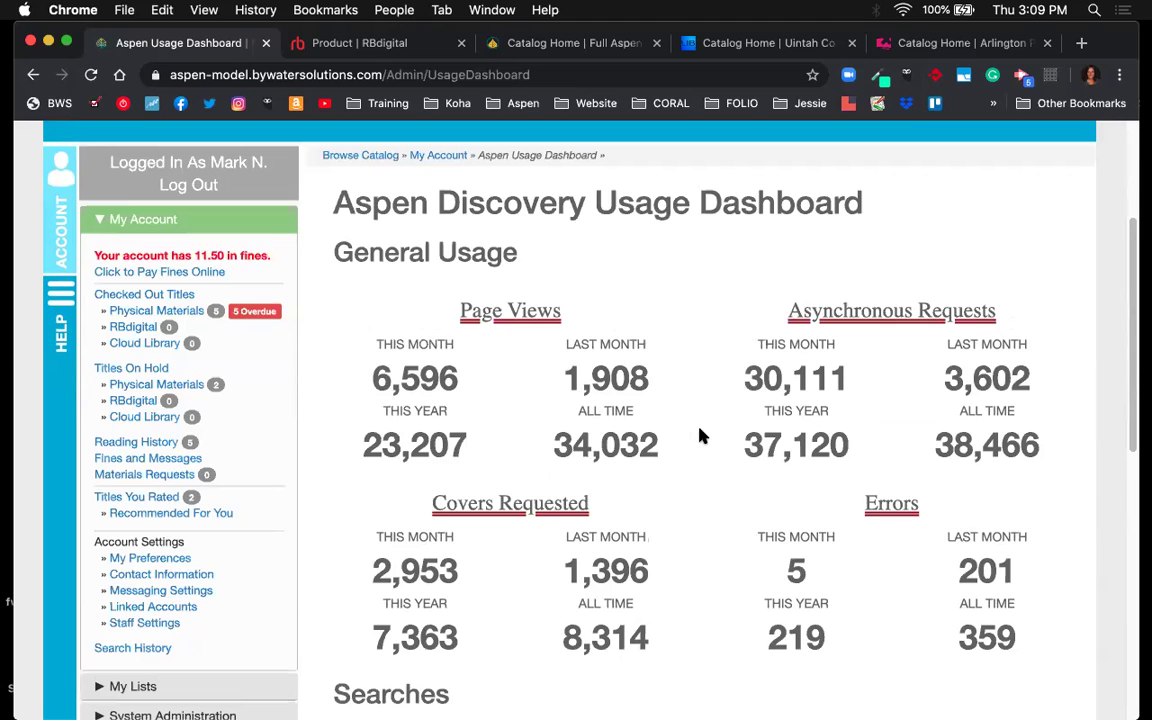
Review the search statistics, then expand Configuration Templates and go to the Themes page.
scroll(458, 545, down, 5)
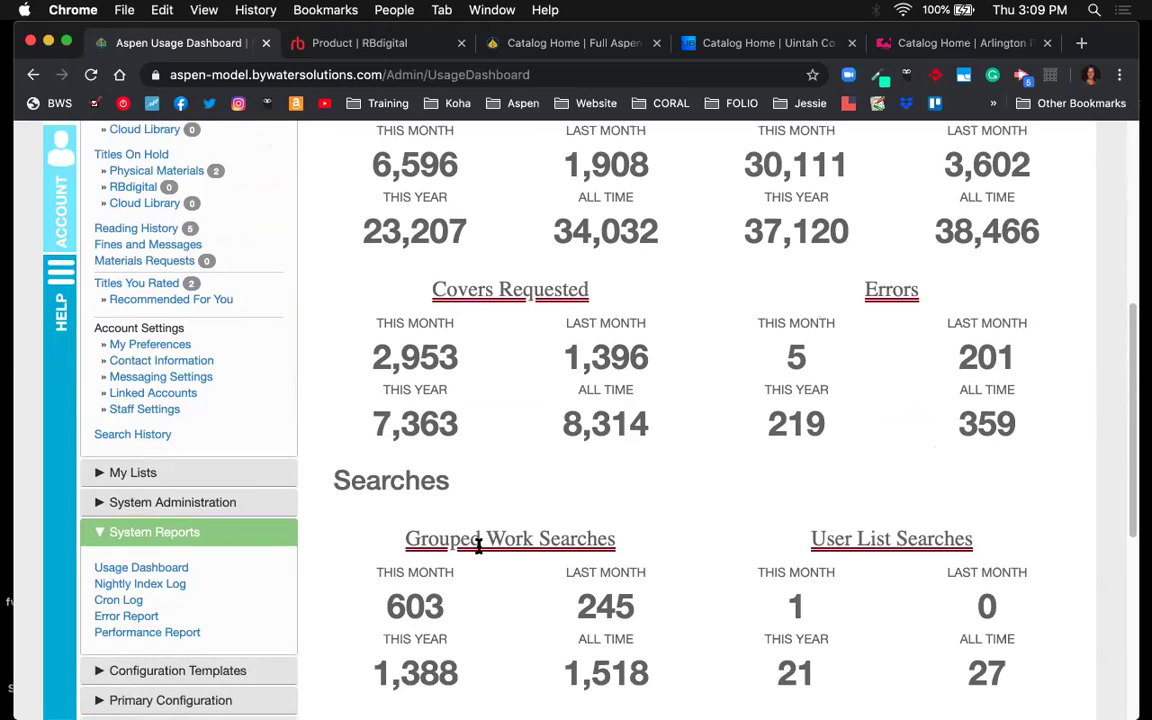
scroll(478, 545, down, 1)
scroll(488, 521, down, 3)
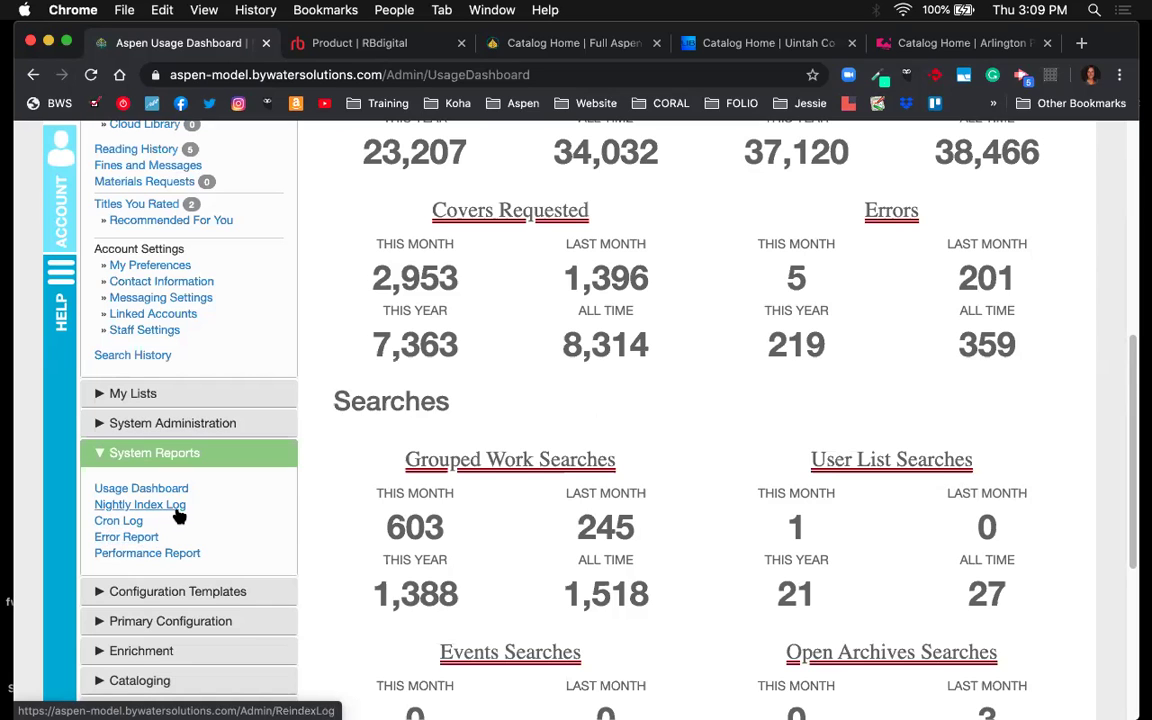
scroll(178, 514, down, 5)
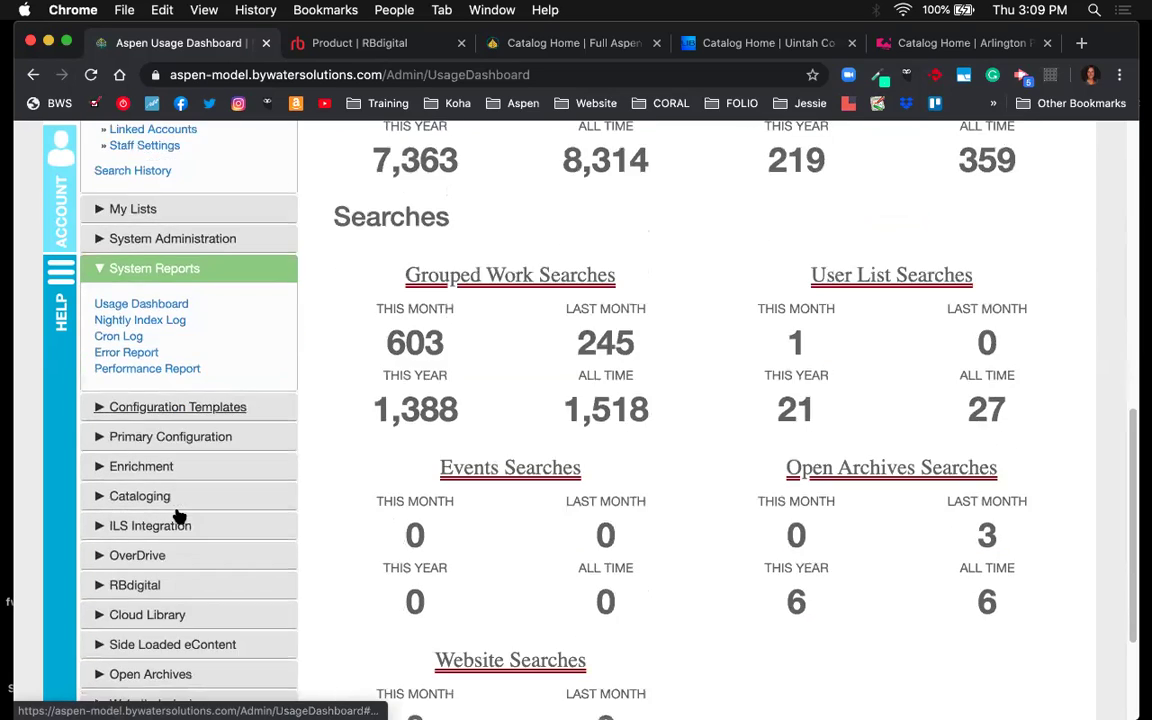
scroll(177, 513, down, 4)
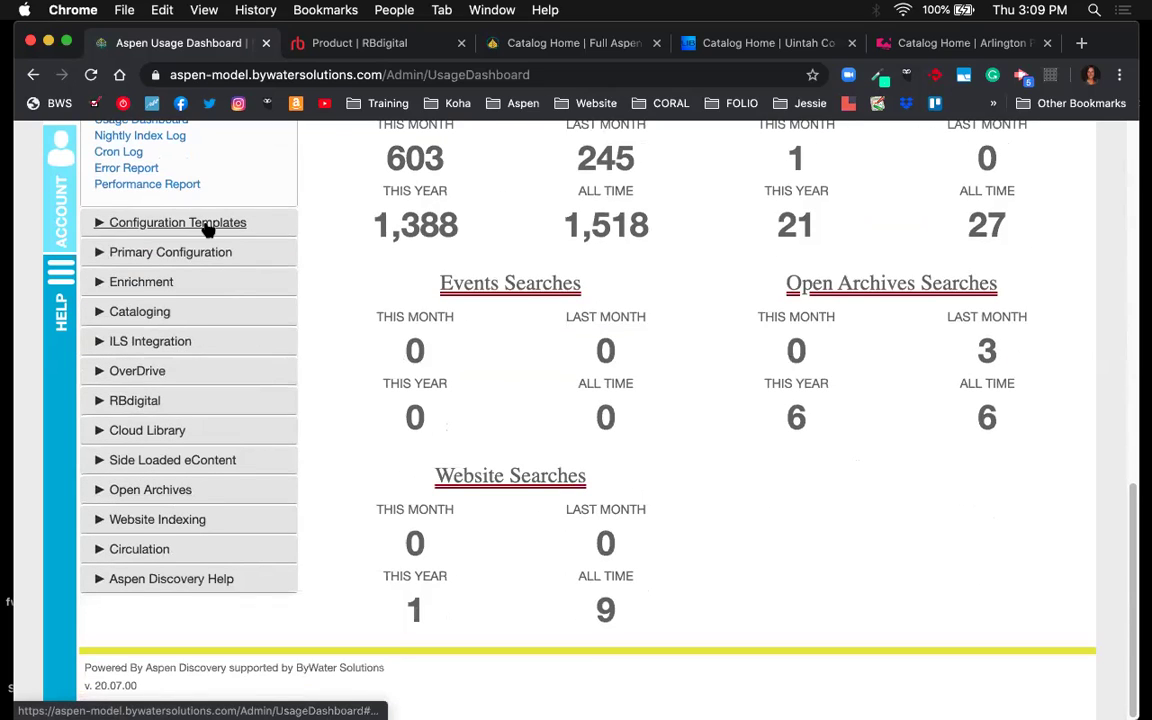
click(207, 228)
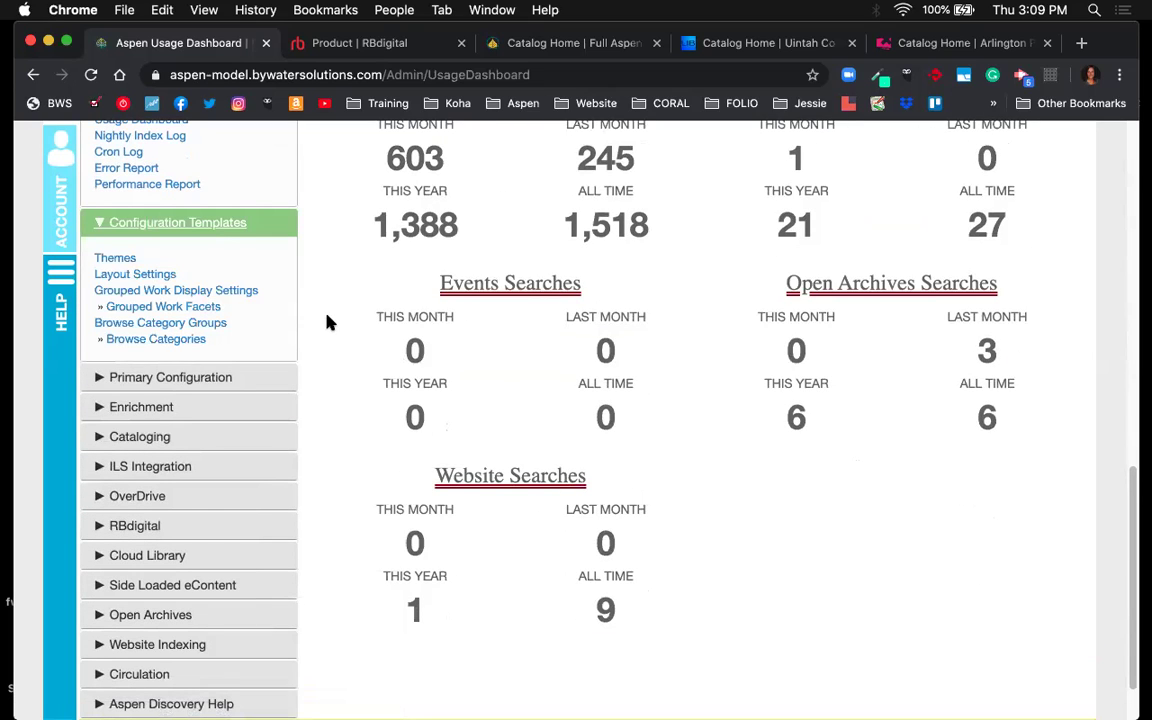
click(118, 262)
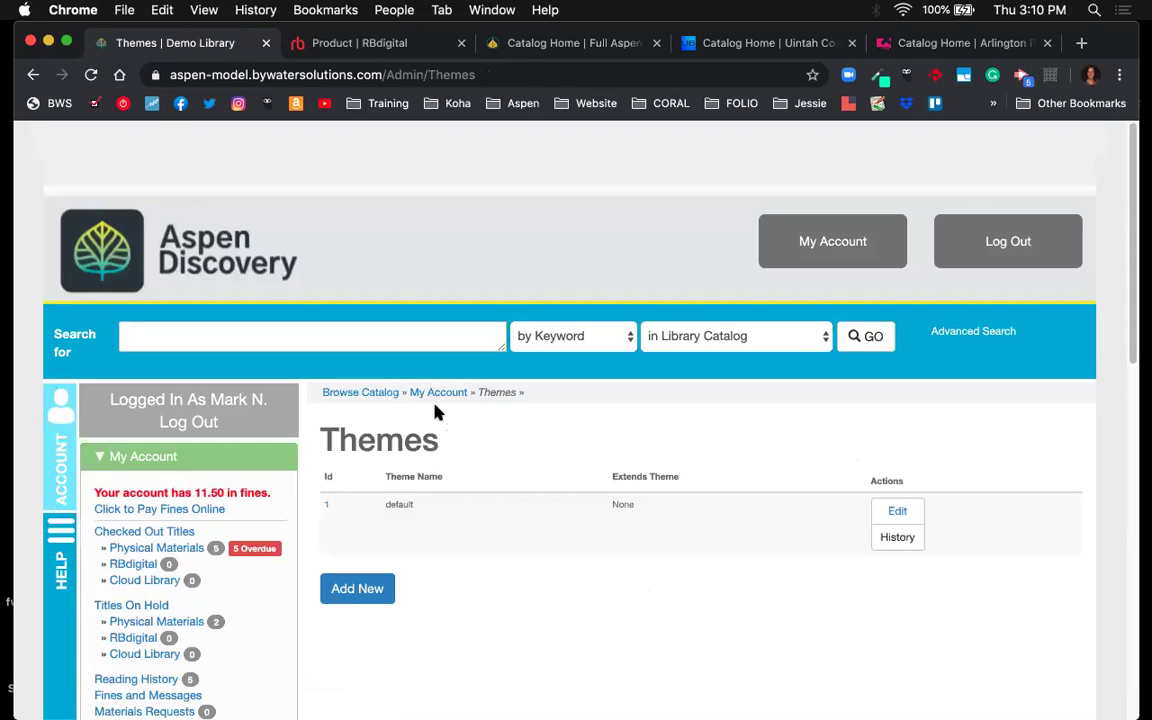
Expand the Primary Configuration and Enrichment admin sections and open the Placards settings page.
scroll(835, 462, down, 10)
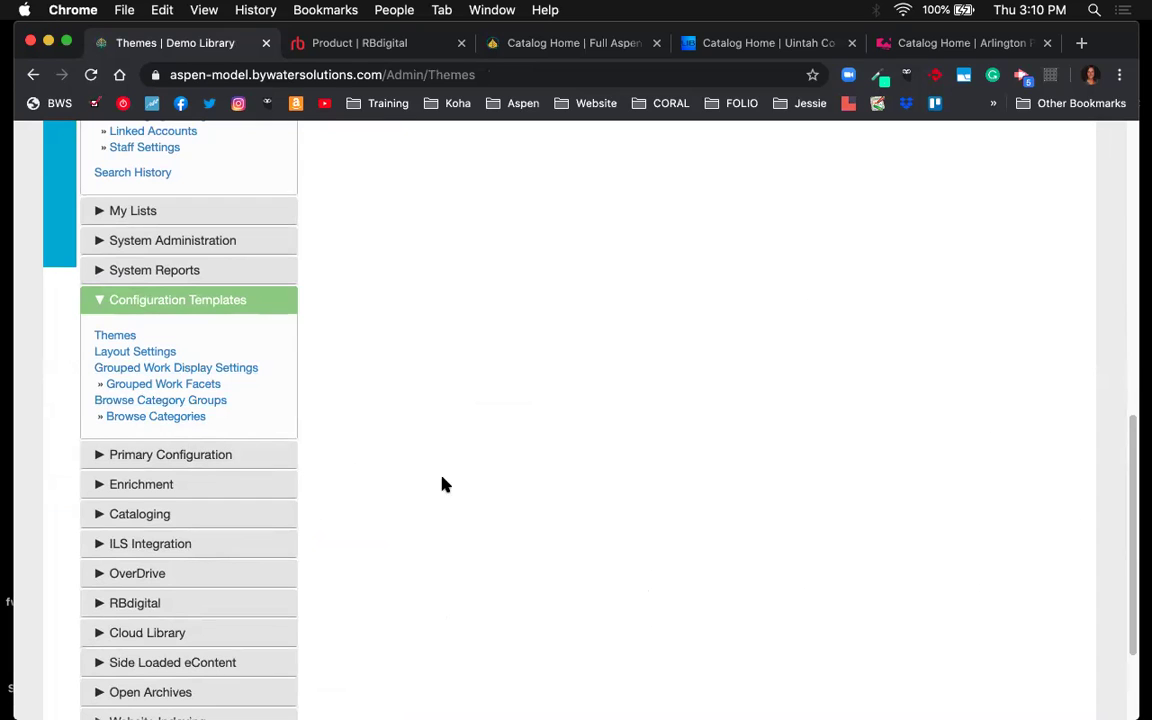
scroll(473, 481, down, 3)
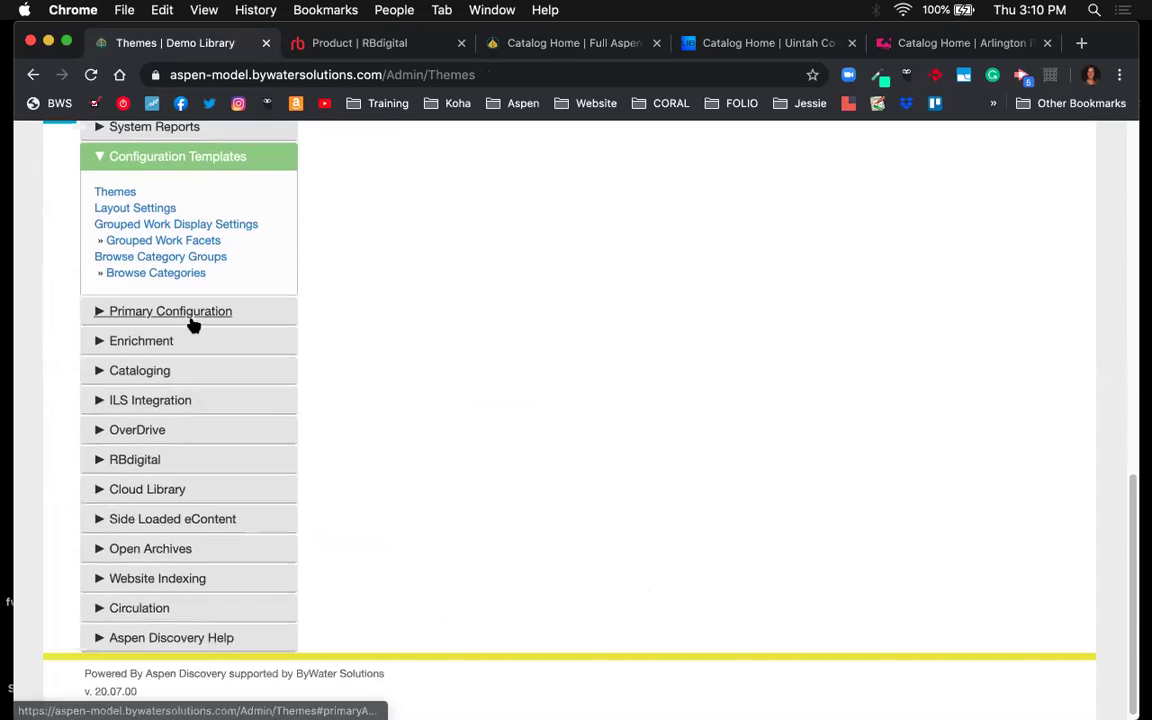
click(193, 323)
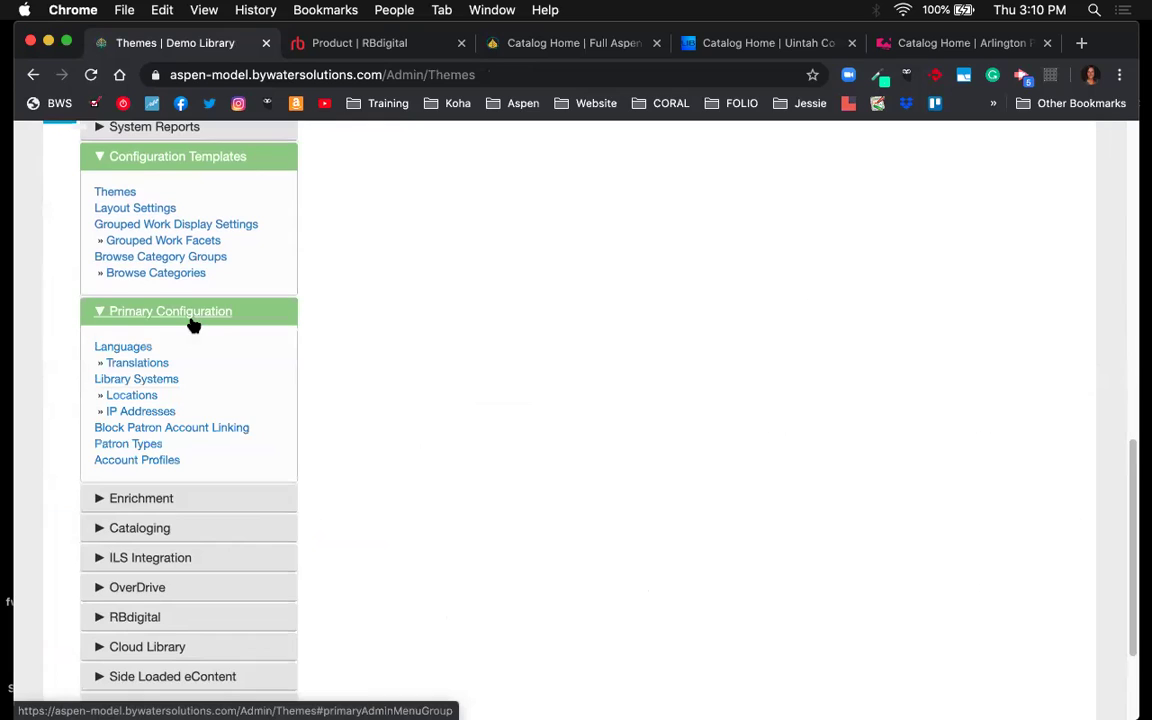
scroll(203, 368, down, 3)
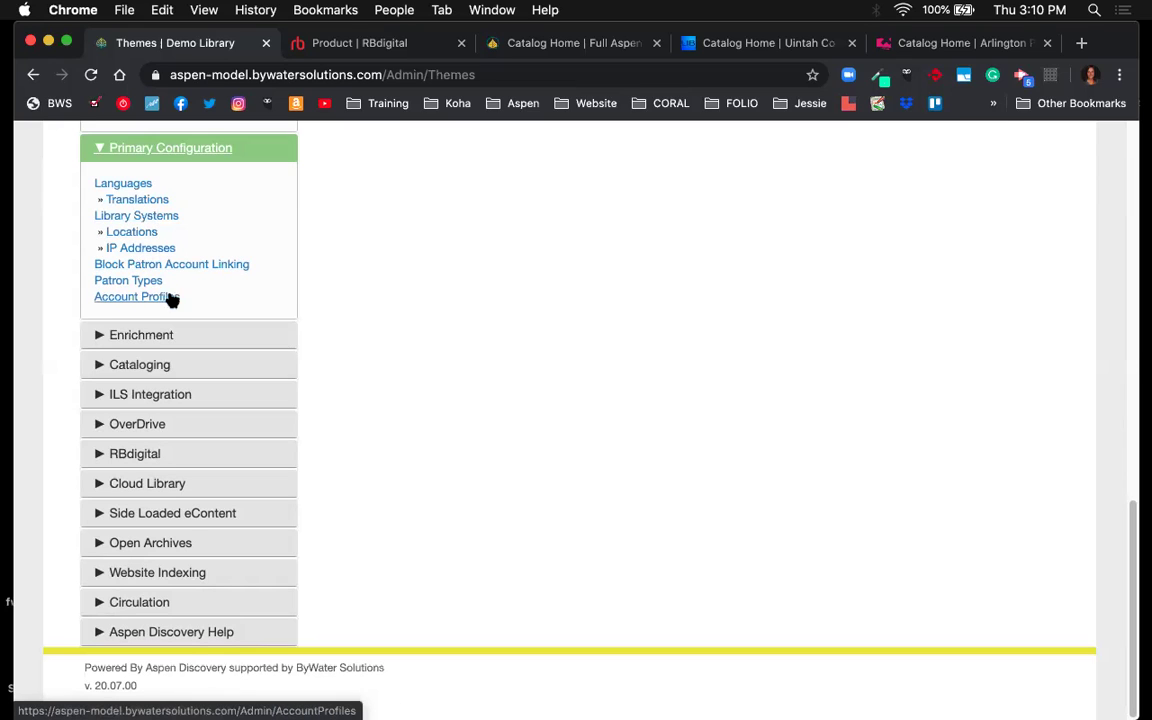
click(152, 336)
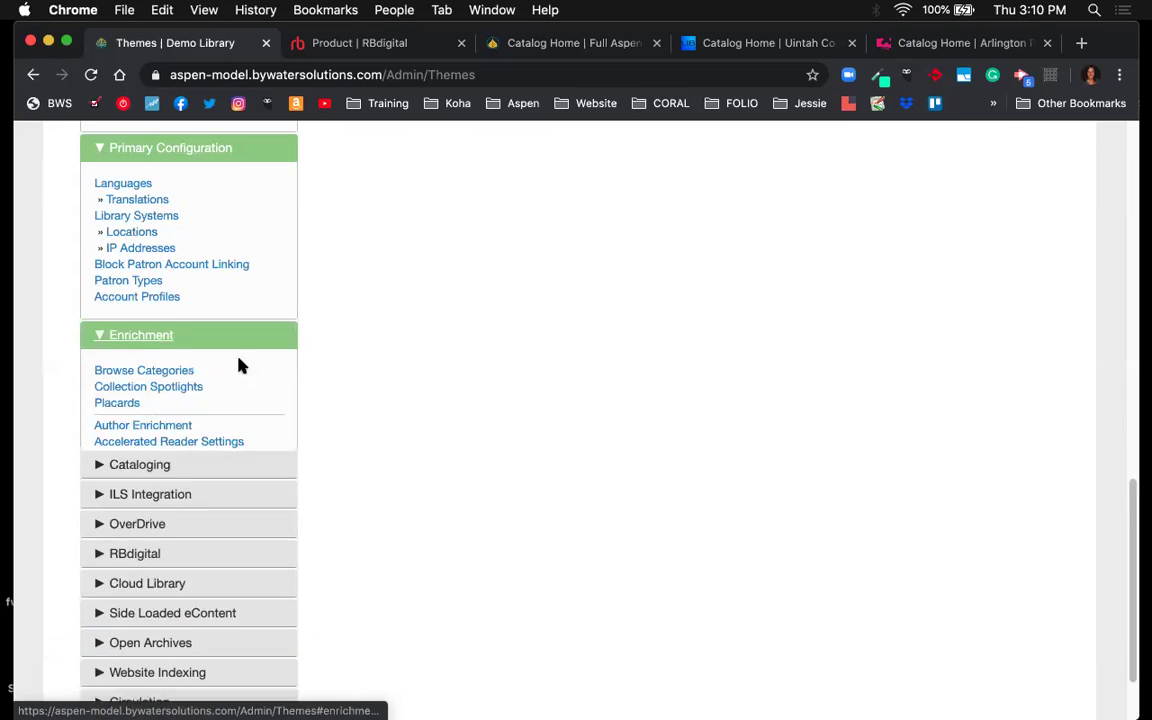
scroll(250, 372, down, 3)
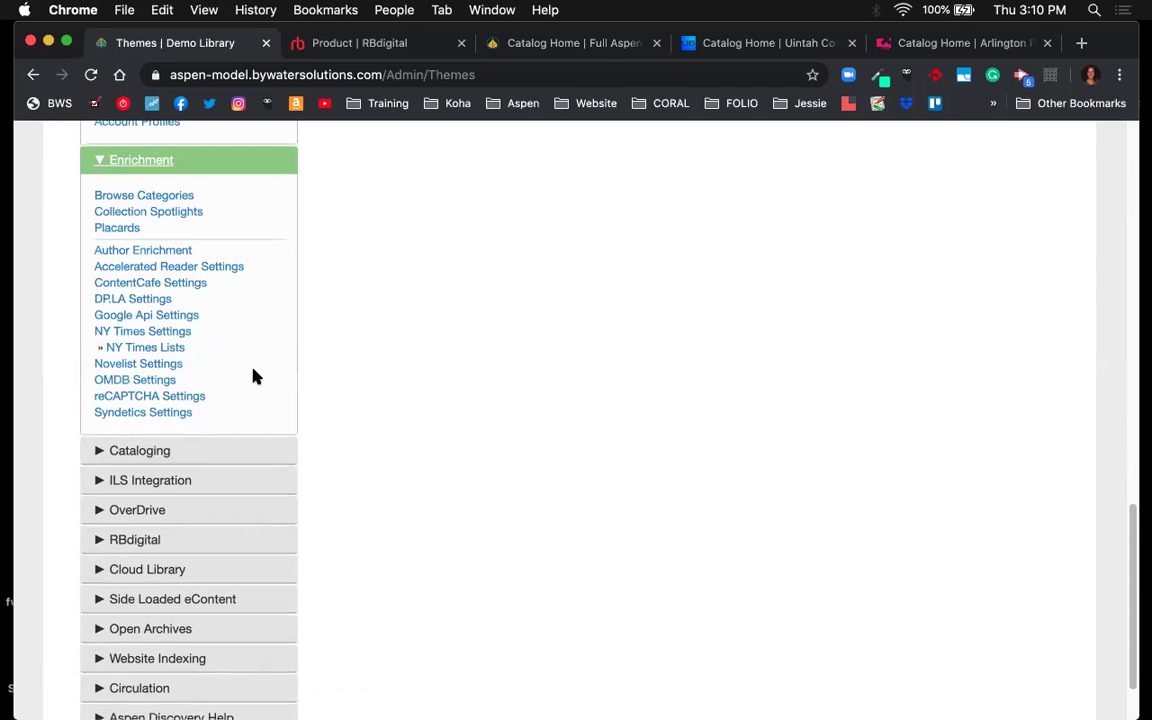
click(124, 229)
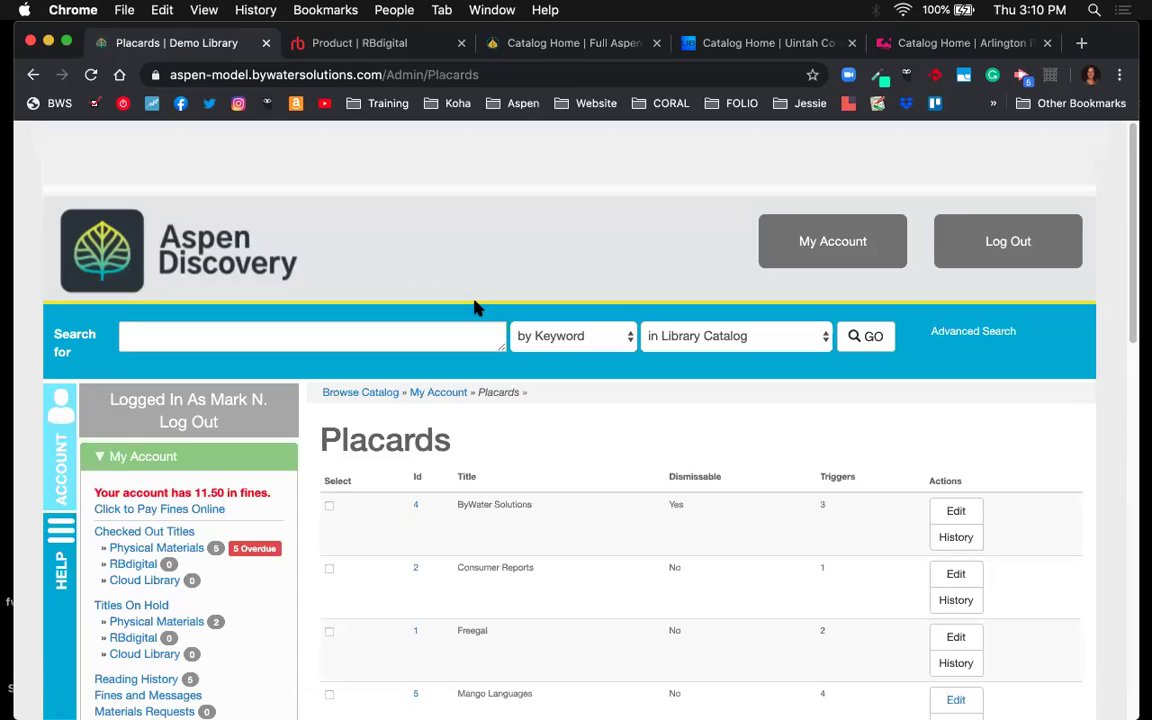
Expand the Cataloging and ILS Integration sections of the admin menu.
scroll(495, 330, down, 5)
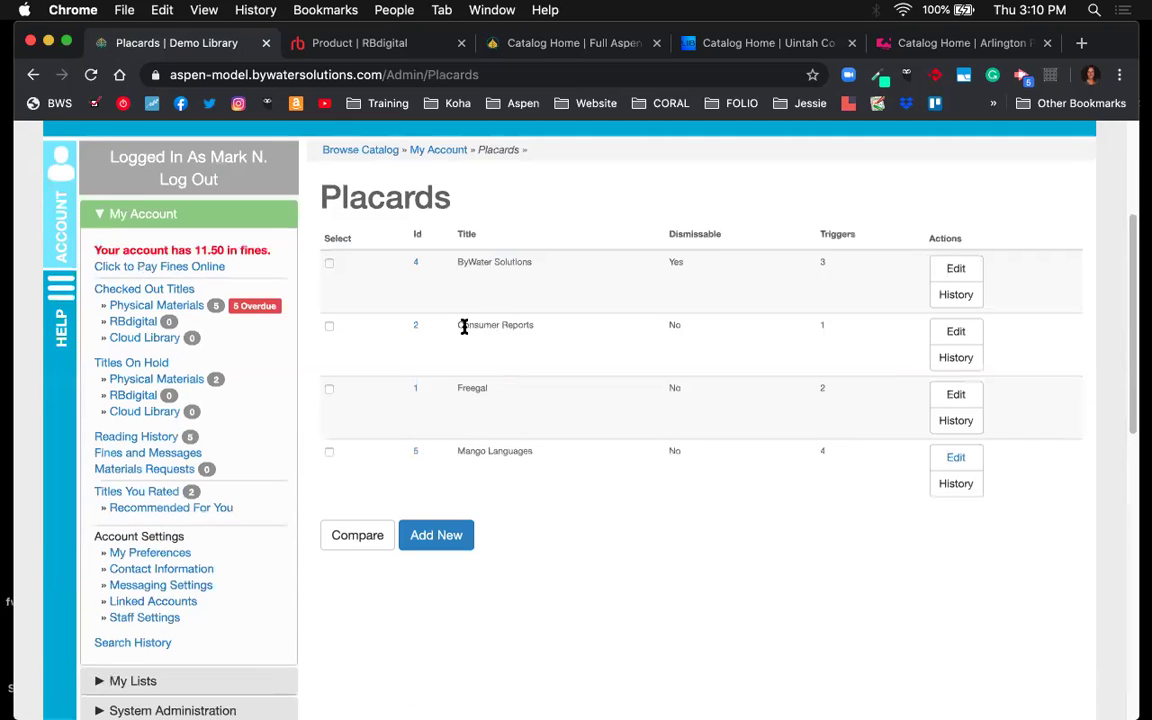
scroll(558, 370, down, 7)
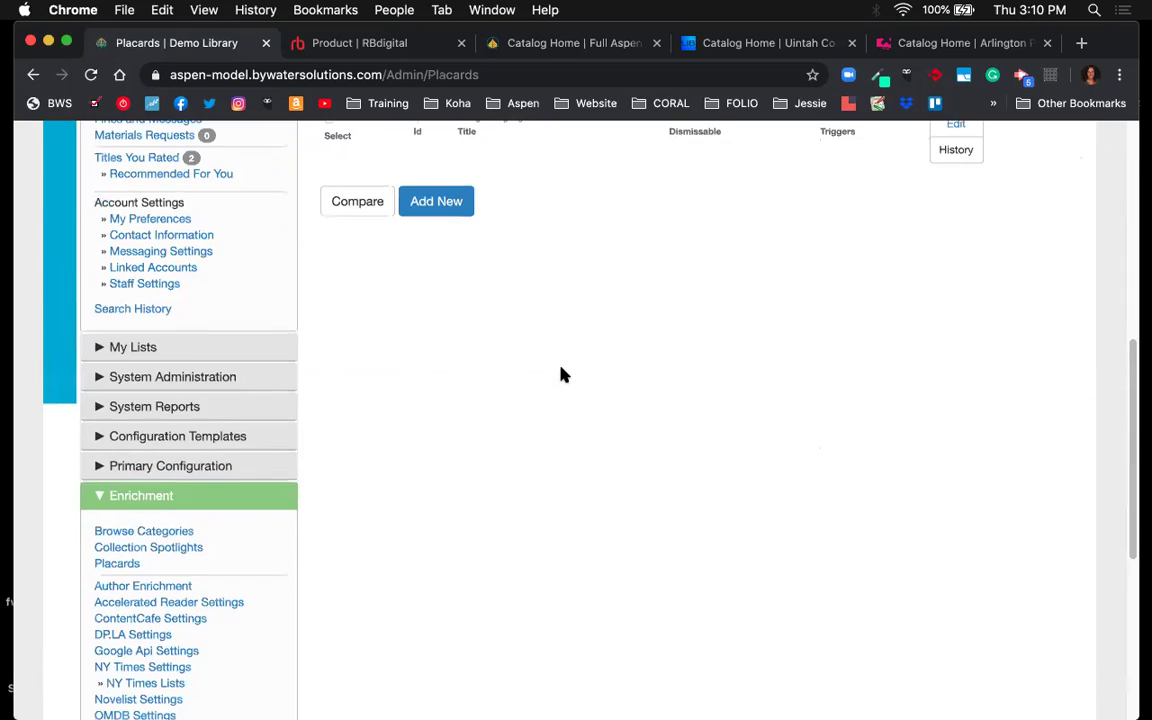
scroll(520, 385, down, 4)
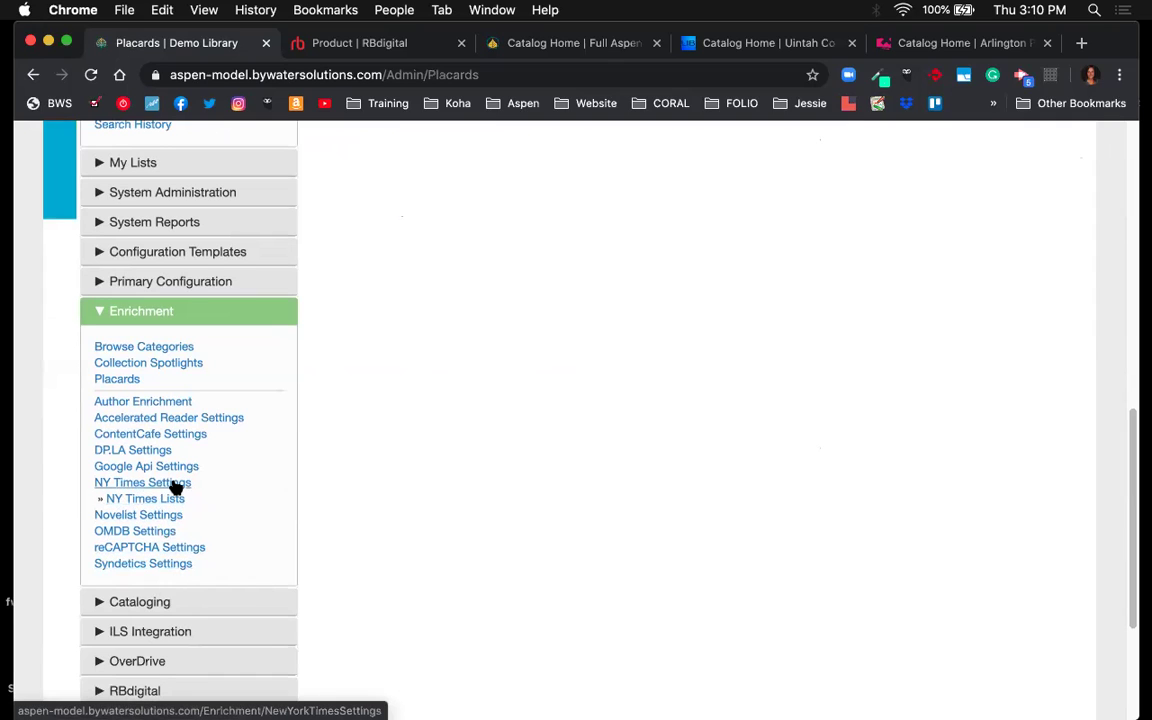
scroll(168, 540, down, 2)
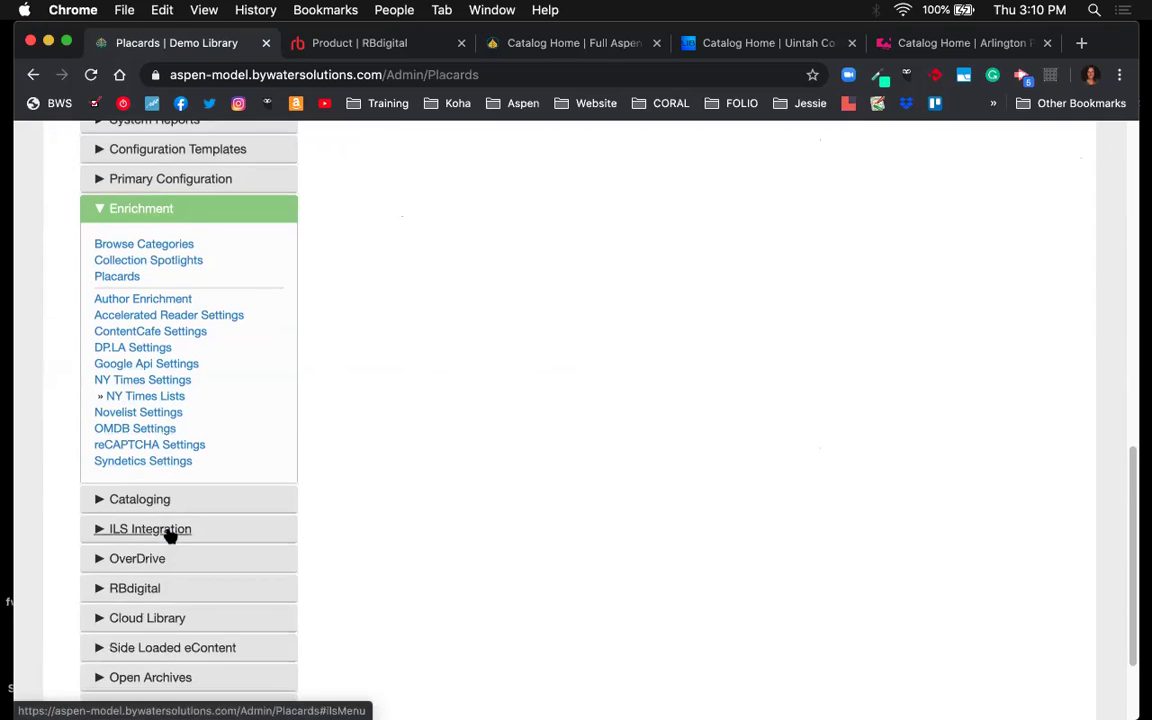
scroll(170, 537, down, 2)
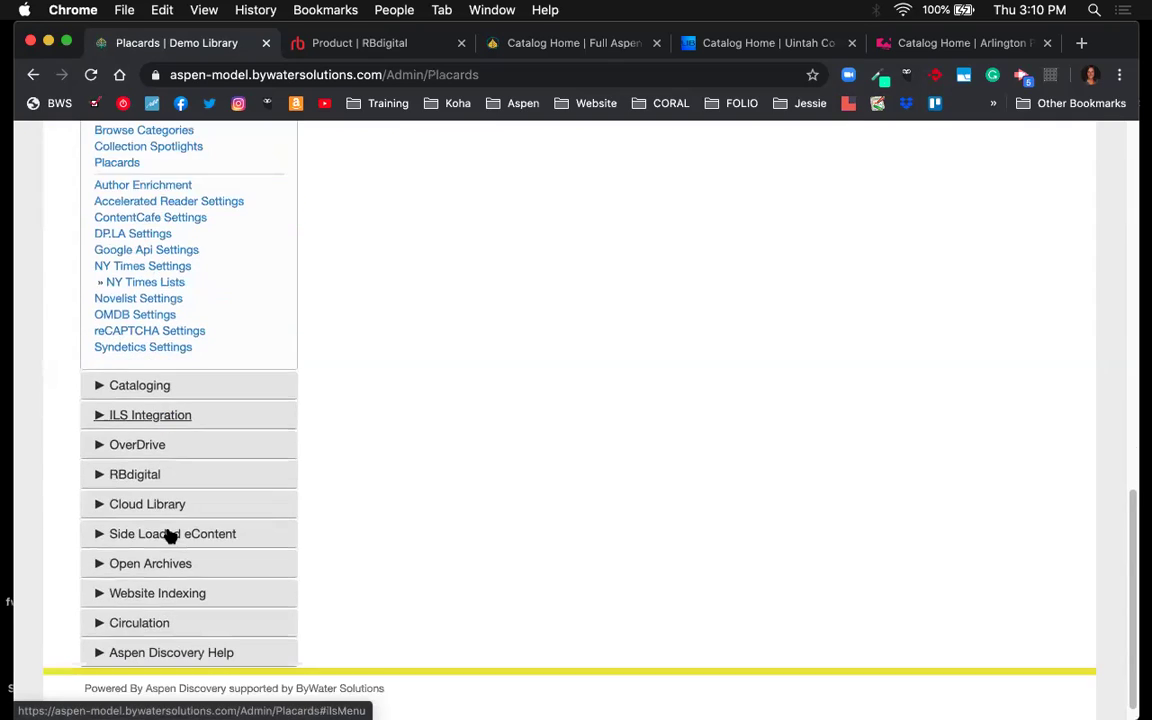
click(160, 391)
scroll(170, 420, down, 1)
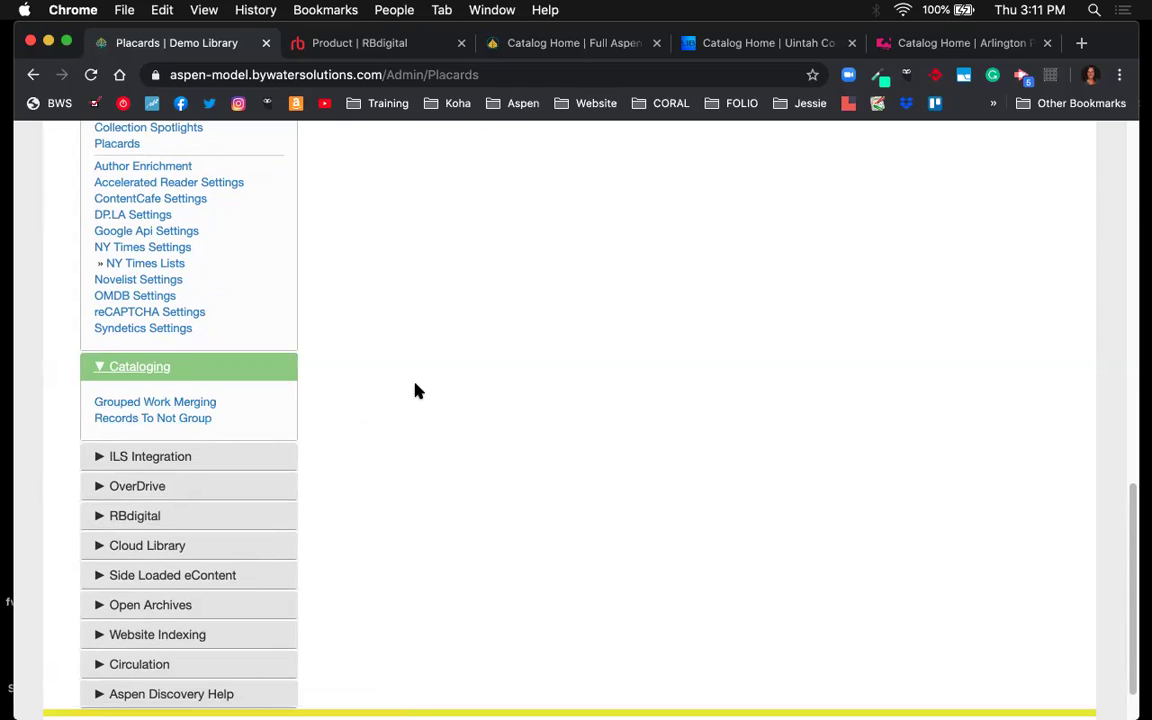
click(148, 456)
Expand the OverDrive, RBdigital, Cloud Library and Side Loaded eContent admin sections.
scroll(200, 428, down, 1)
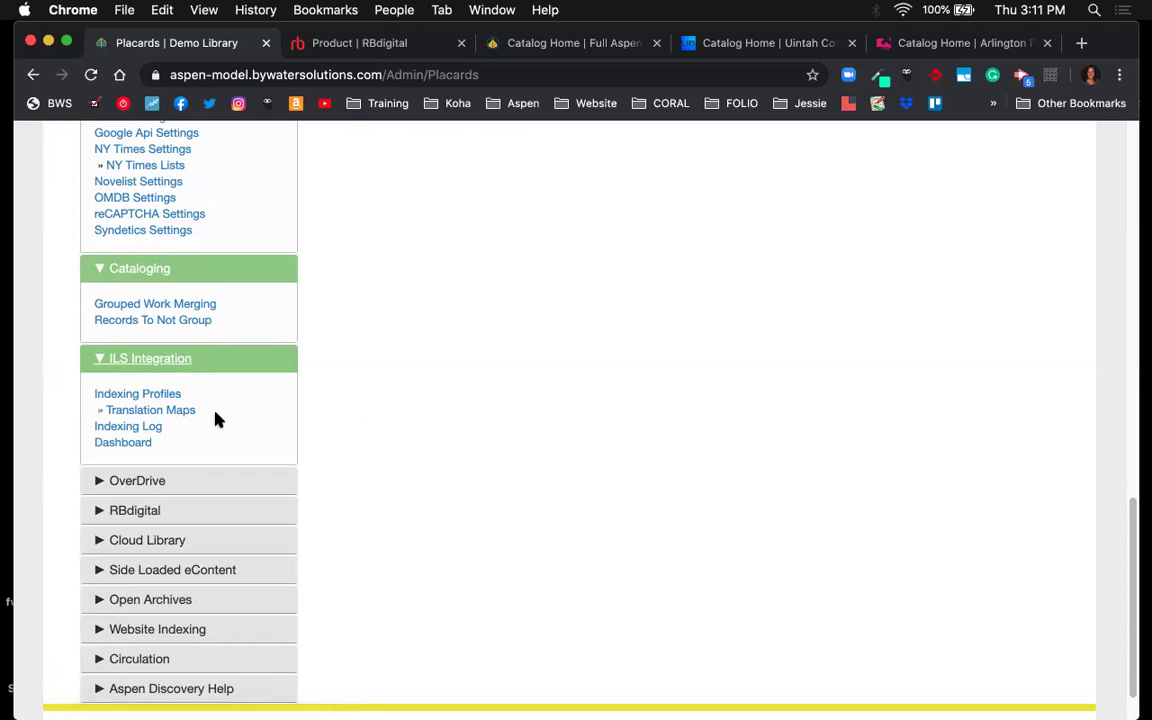
scroll(220, 423, down, 1)
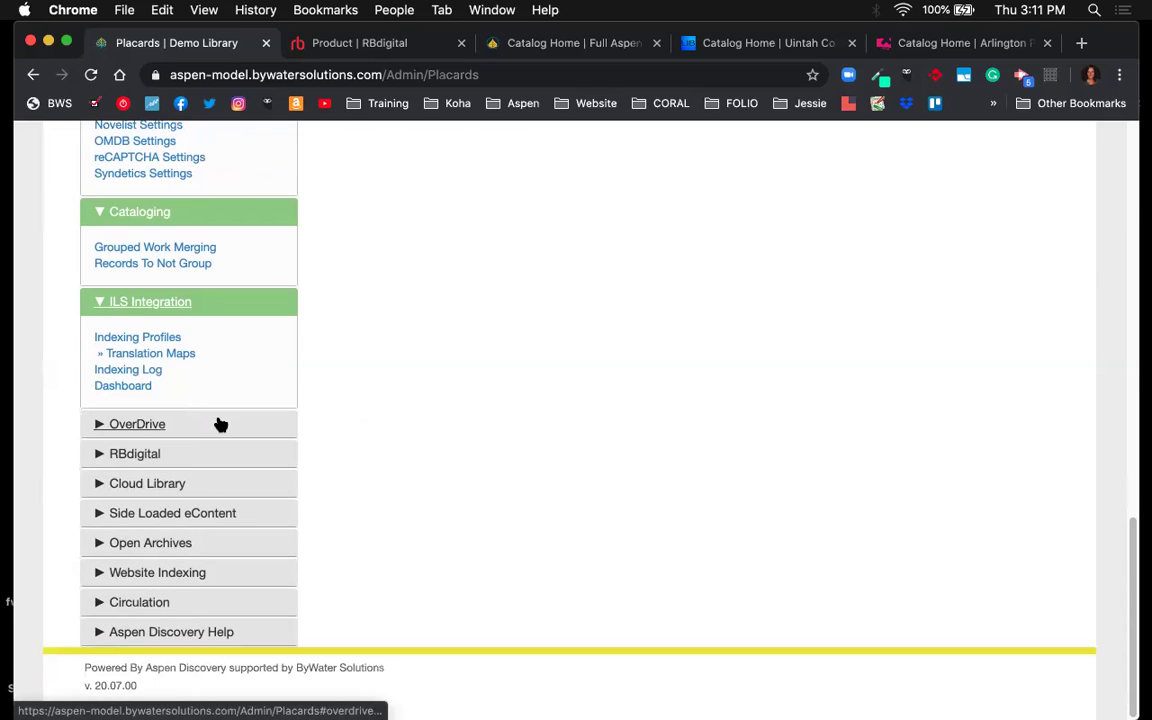
click(151, 430)
scroll(170, 433, down, 1)
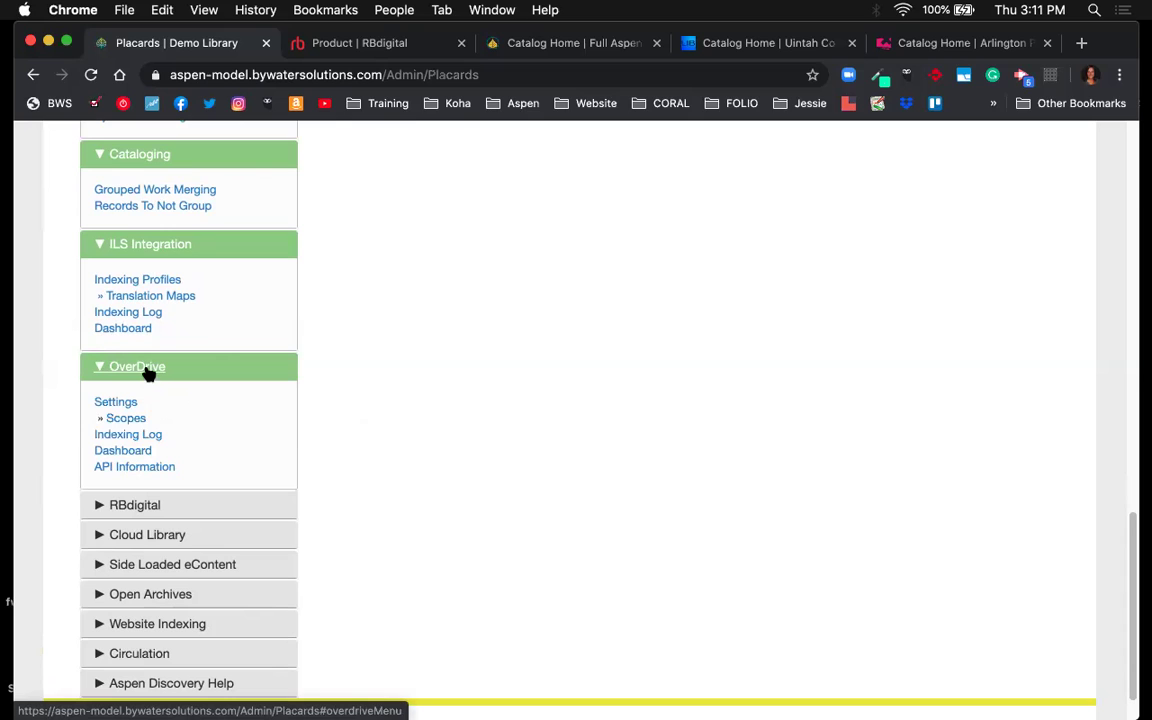
click(137, 506)
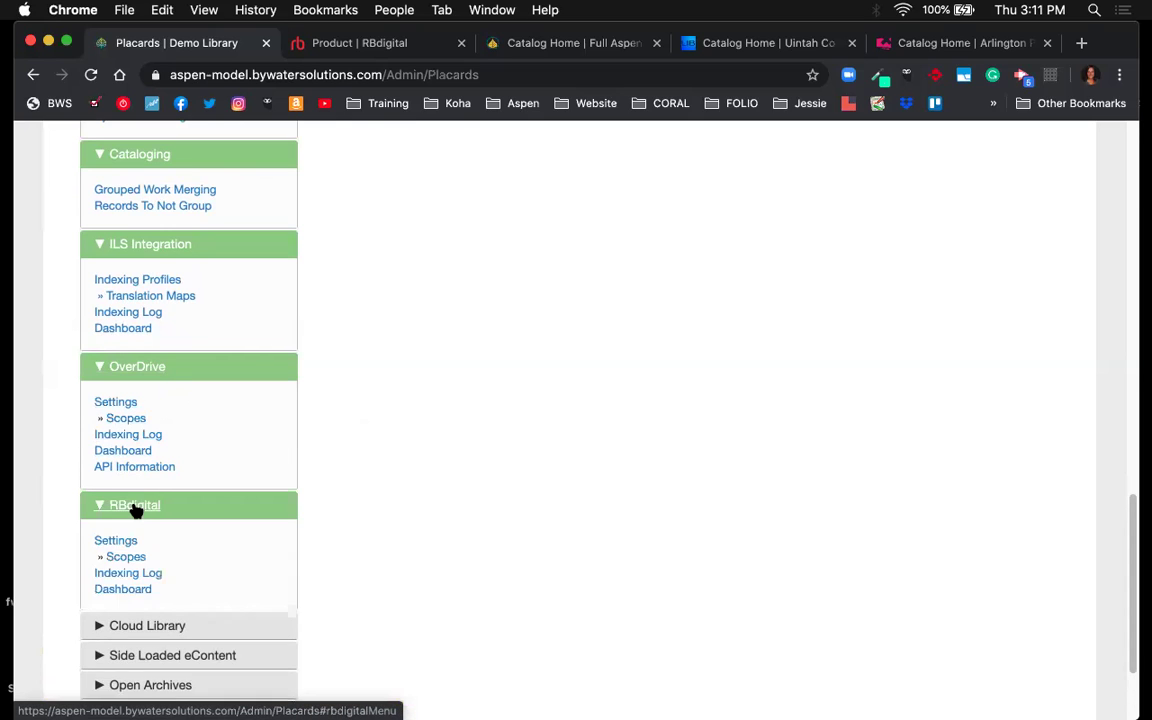
scroll(134, 508, down, 3)
click(152, 484)
scroll(225, 500, down, 2)
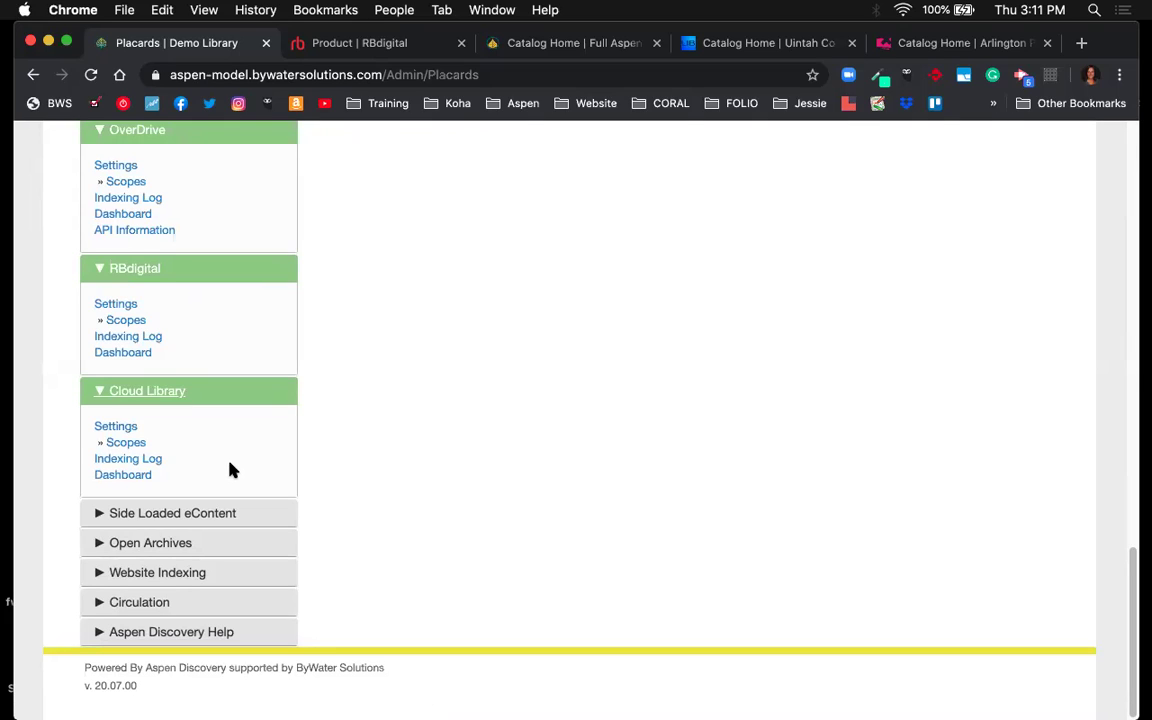
click(207, 512)
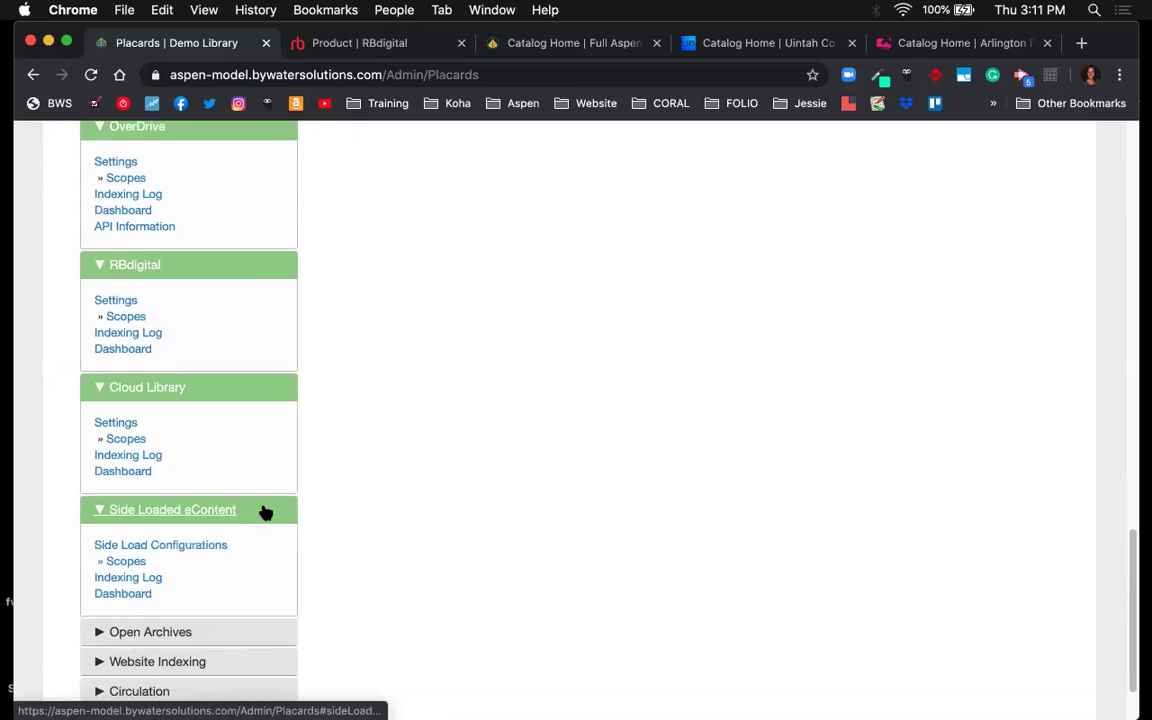
scroll(265, 513, down, 1)
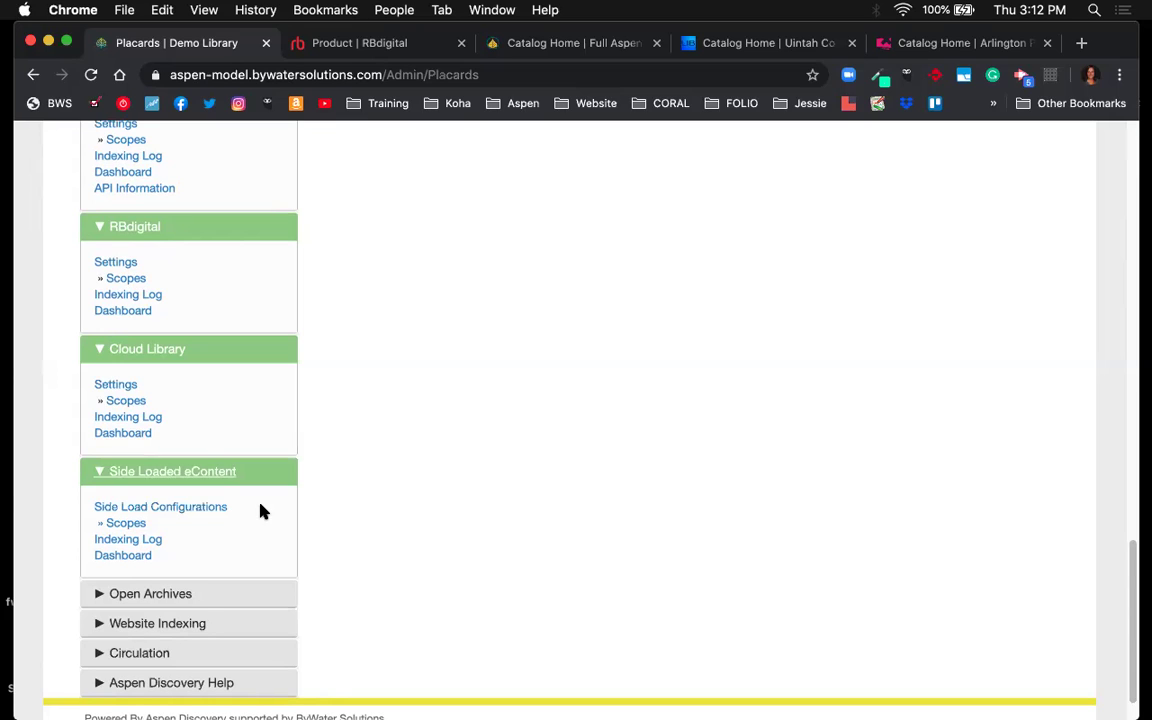
Expand the Open Archives, Website Indexing and Circulation admin sections.
scroll(220, 550, down, 1)
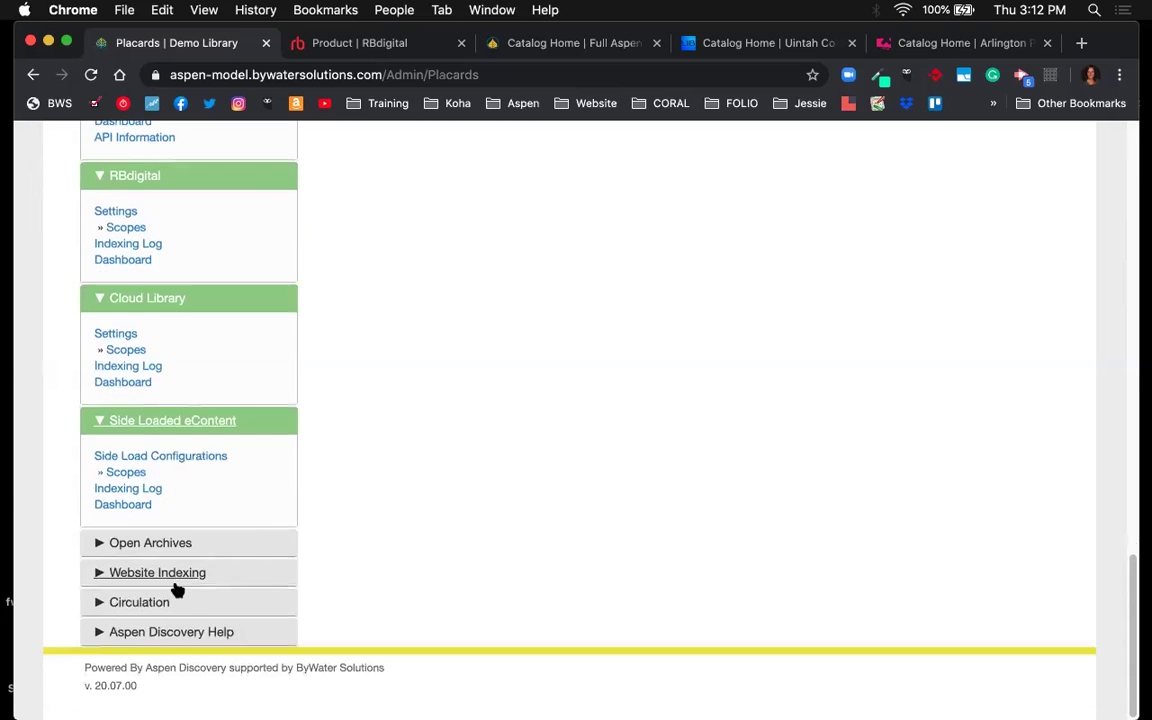
click(165, 549)
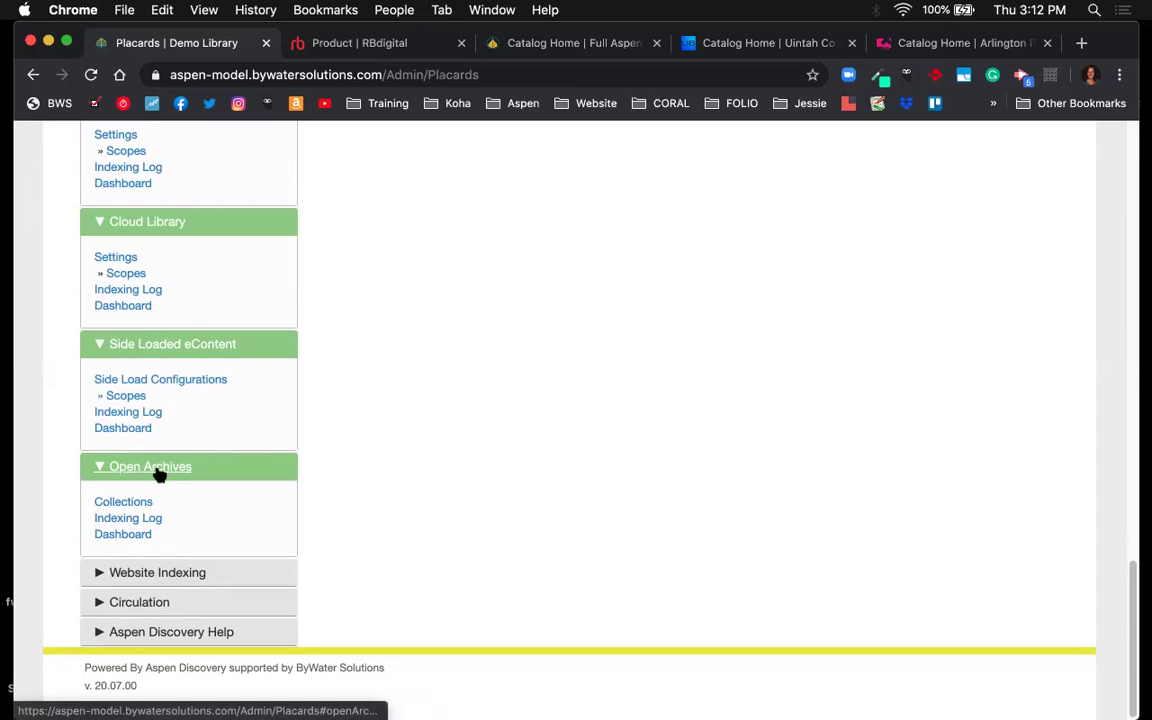
click(178, 574)
scroll(177, 571, down, 2)
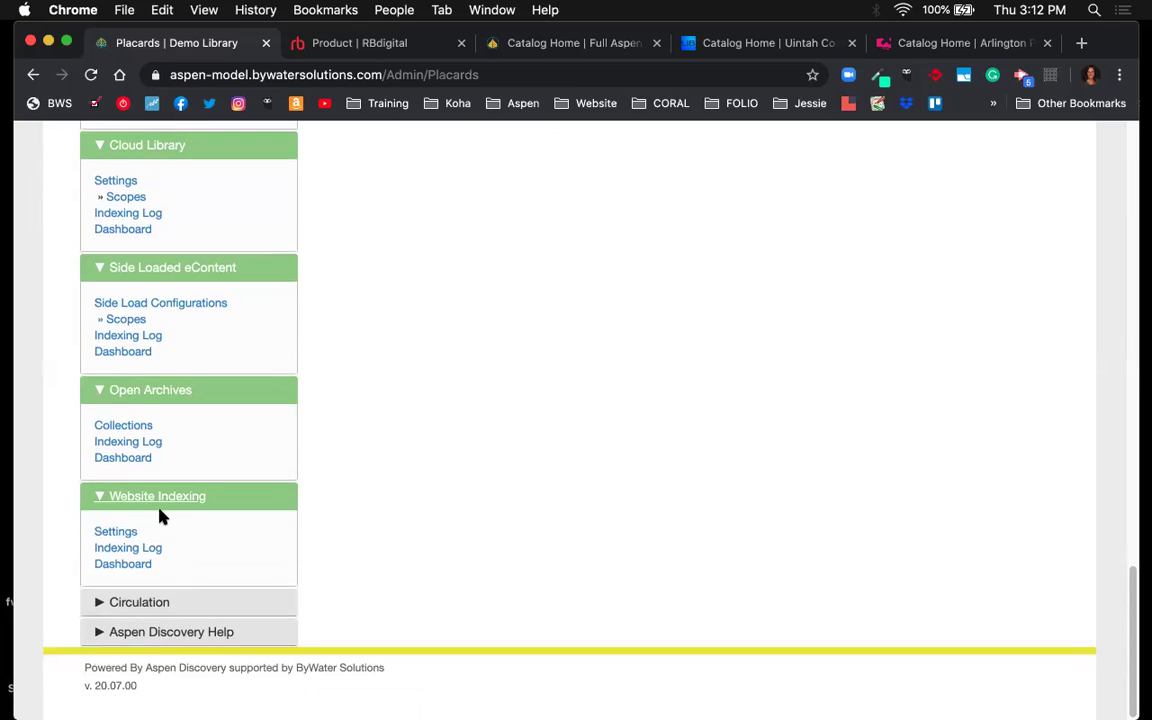
click(149, 602)
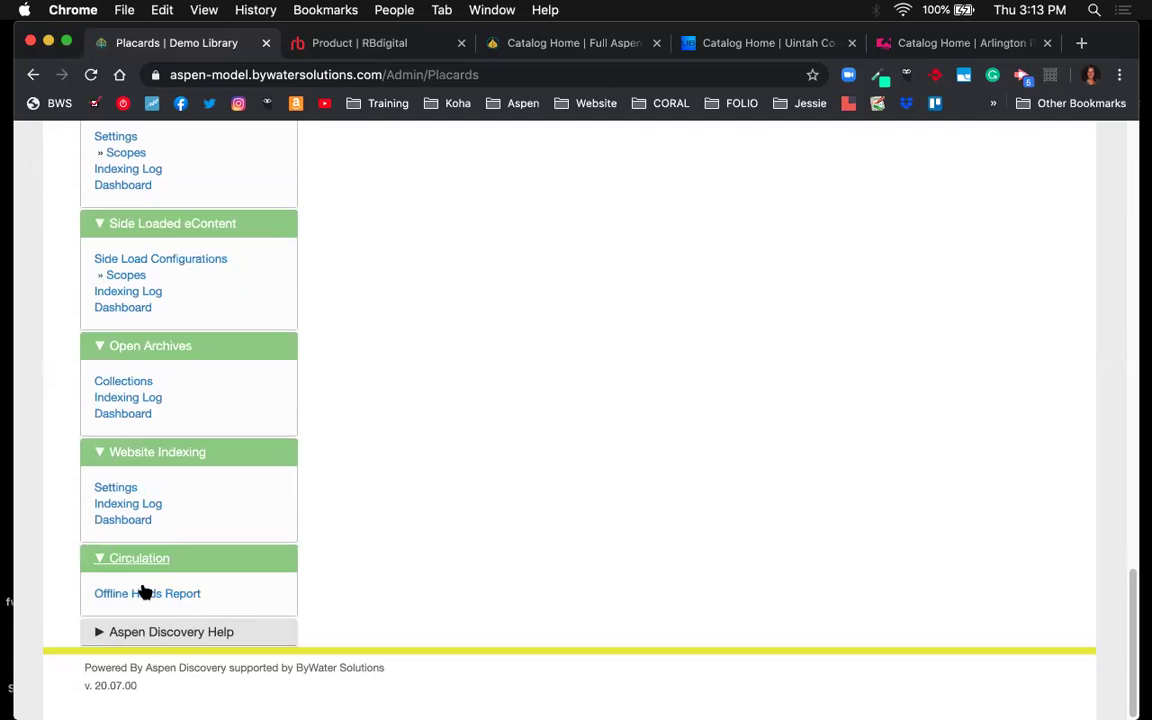
Expand Aspen Discovery Help and open the Help Manual.
click(185, 633)
scroll(160, 612, down, 1)
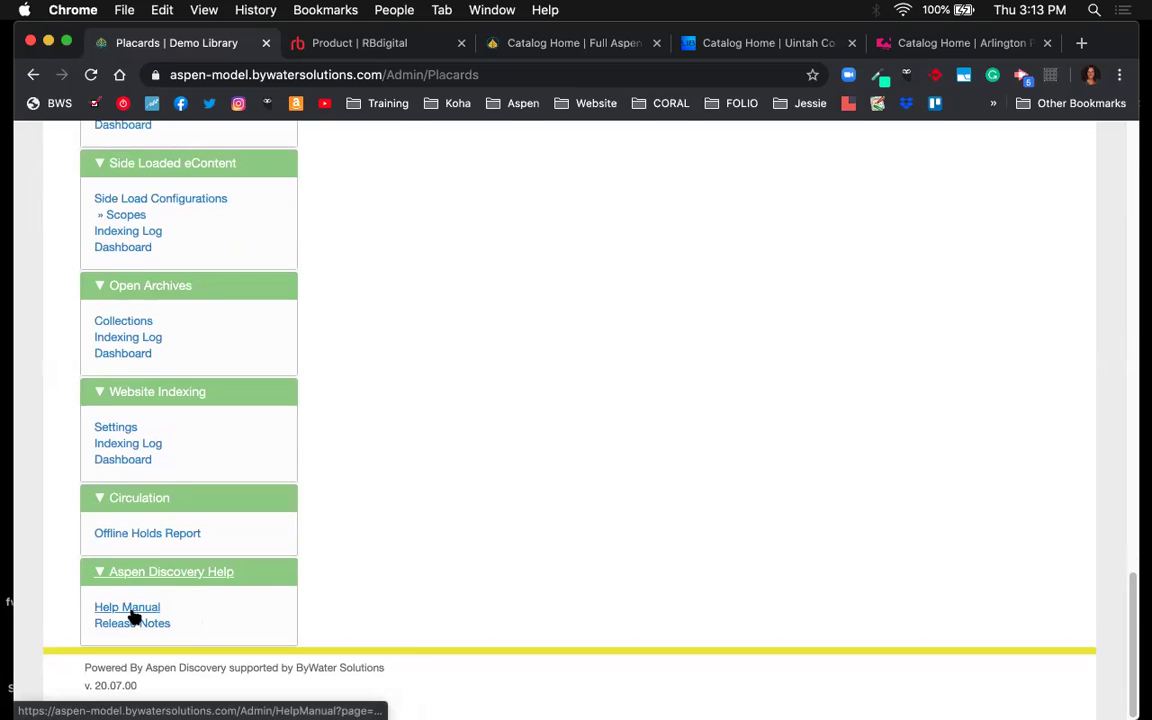
click(130, 609)
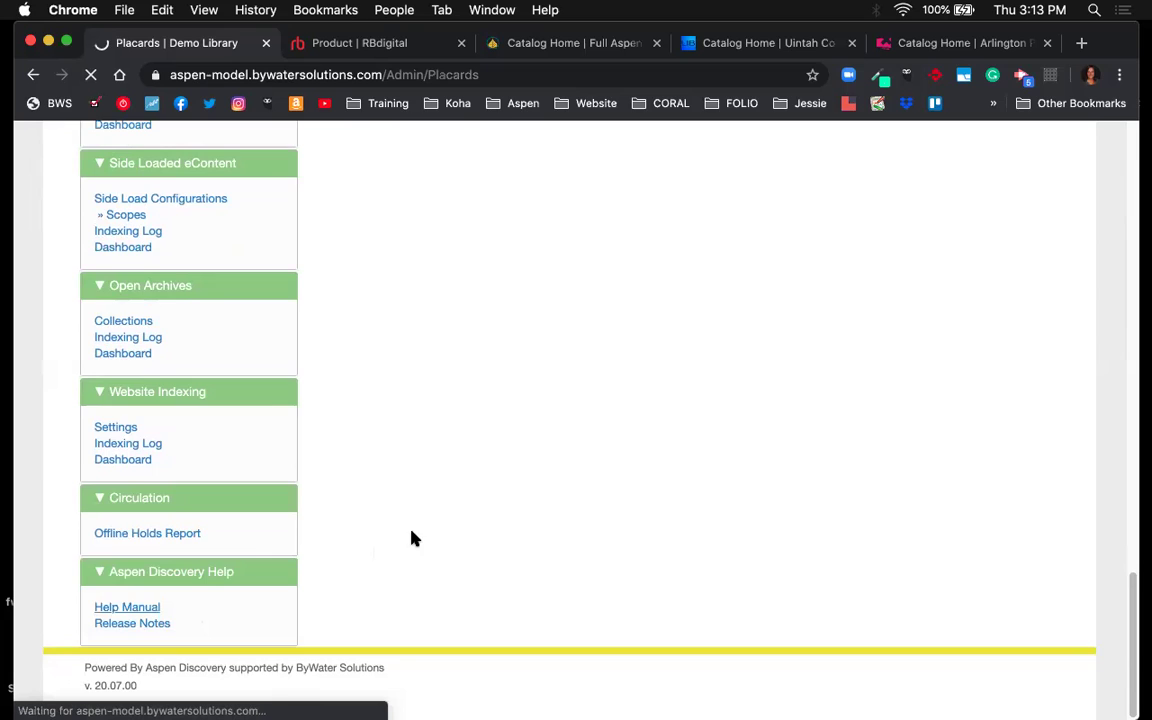
Open the Help Manual's Side Loaded eContent topic and expand Aspen Discovery Help in the sidebar.
scroll(501, 509, down, 6)
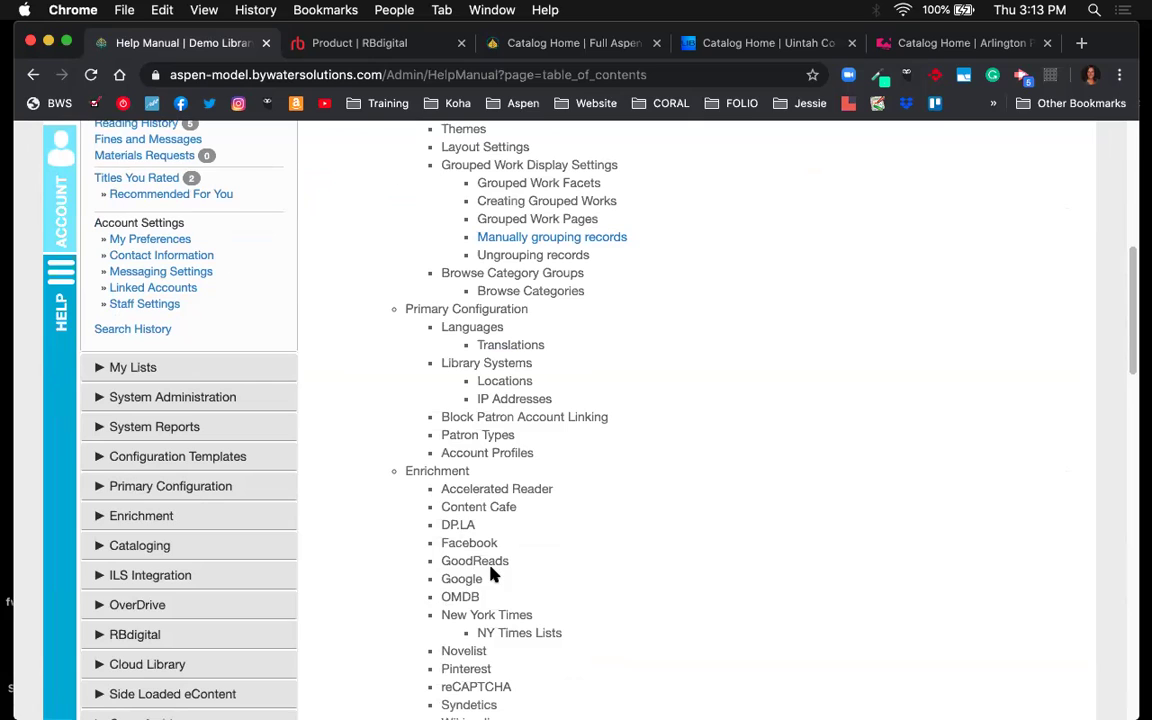
scroll(490, 572, down, 3)
scroll(465, 570, down, 4)
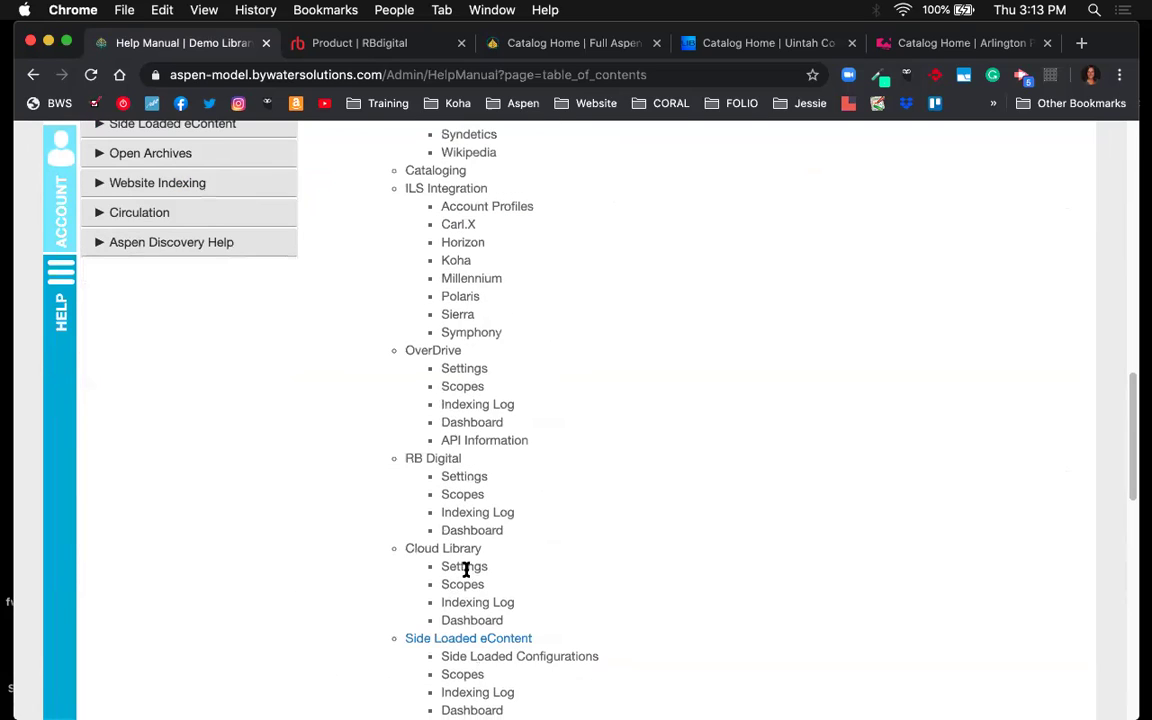
scroll(466, 568, down, 1)
click(478, 538)
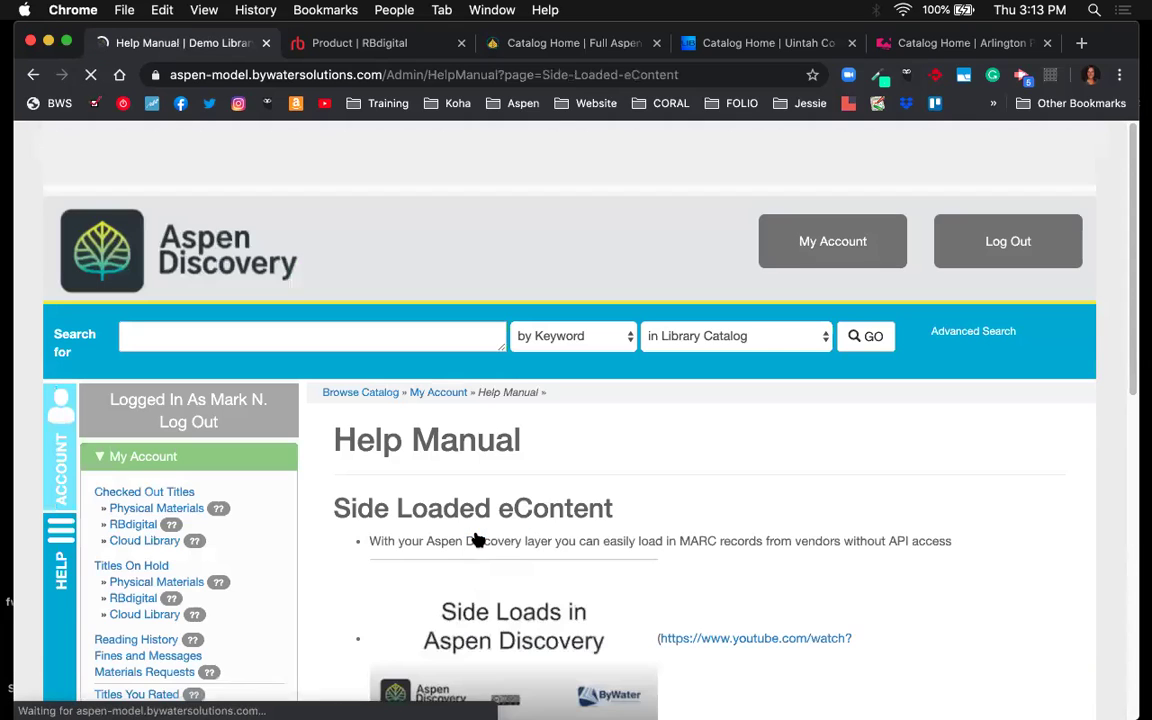
scroll(595, 510, down, 2)
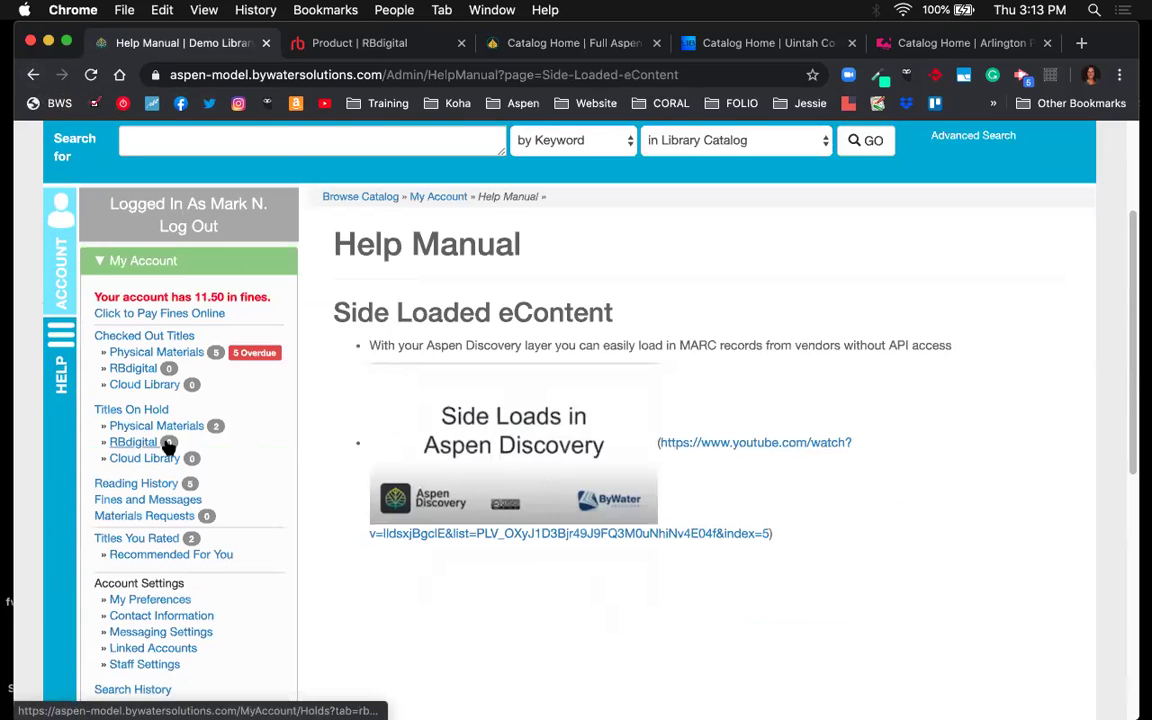
scroll(170, 442, down, 5)
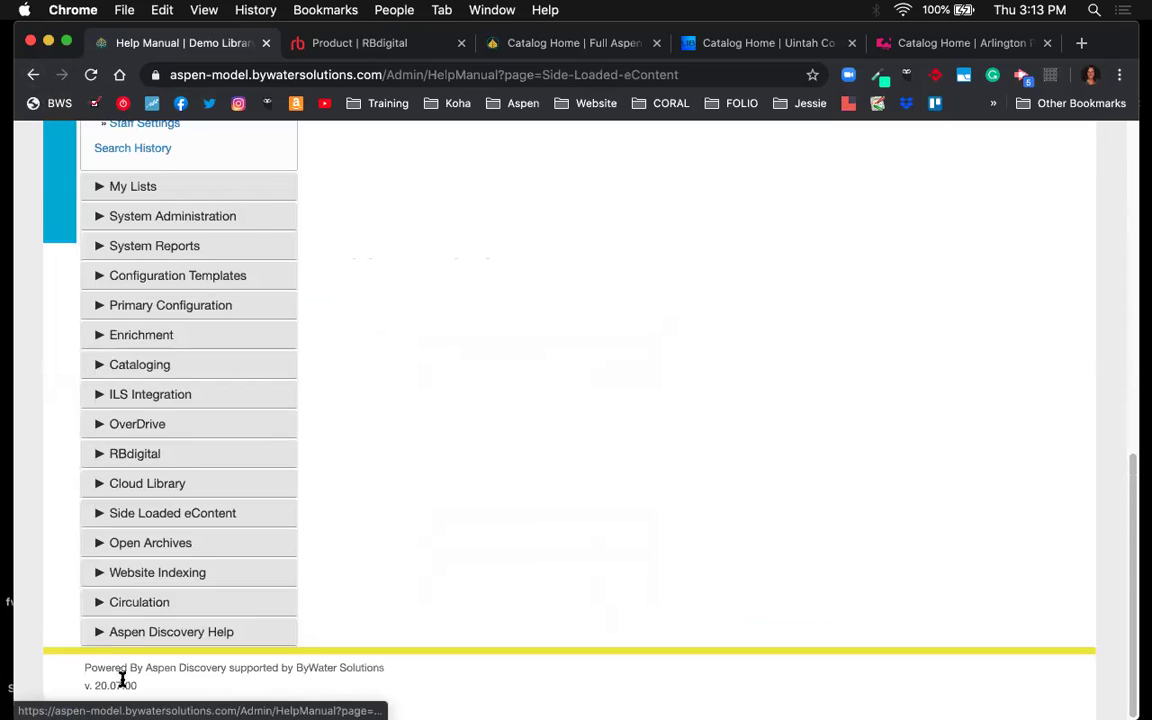
click(146, 634)
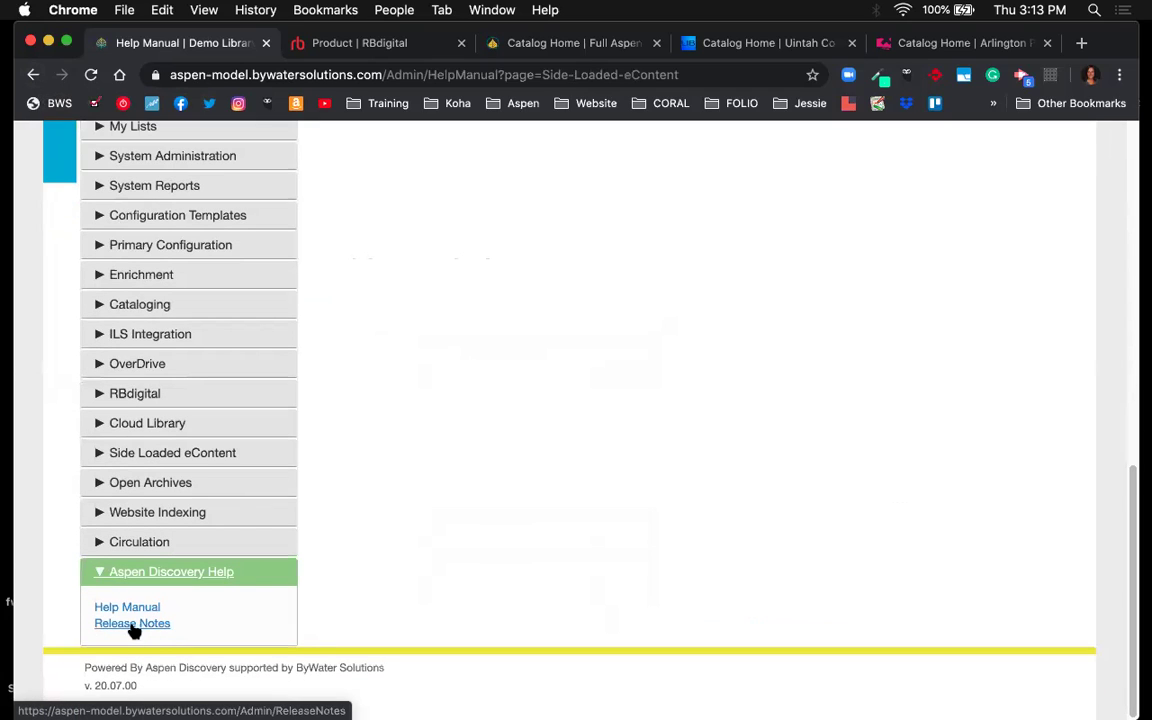
Open the Release Notes and highlight the 20.07.00 heading.
click(136, 625)
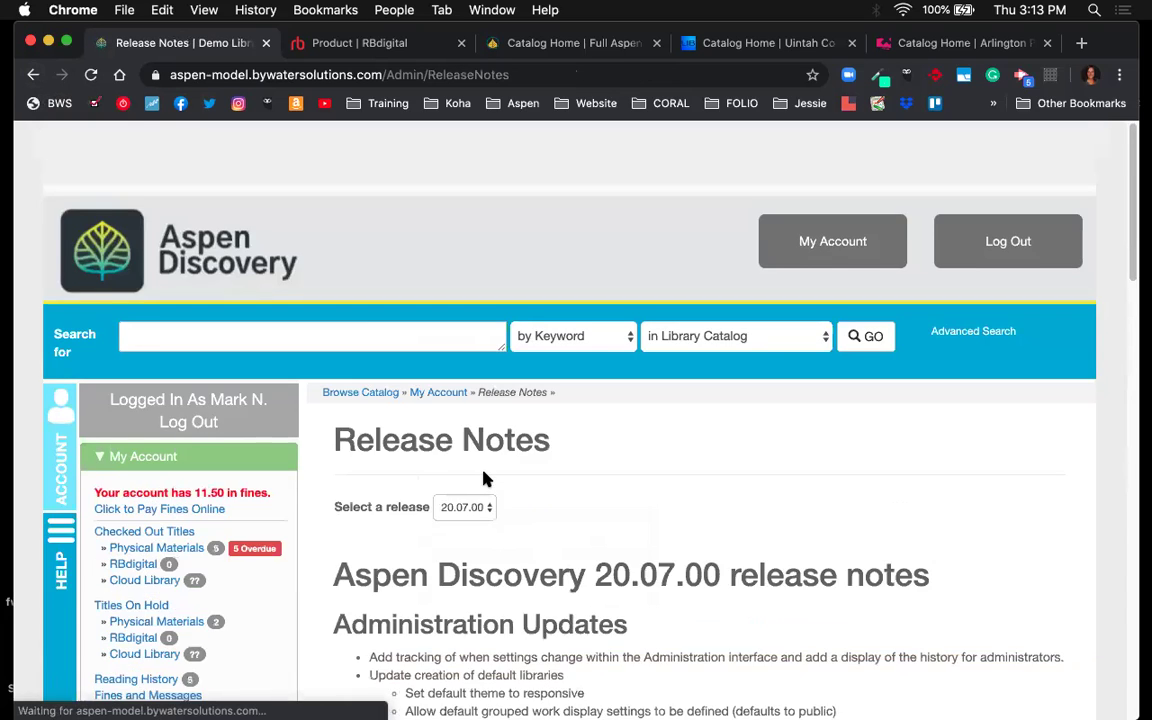
scroll(470, 465, down, 3)
drag(337, 381, 928, 362)
Scroll through the 20.07.00 Administration, Indexing, Koha Integration and Novelist updates, then back up.
scroll(791, 338, down, 6)
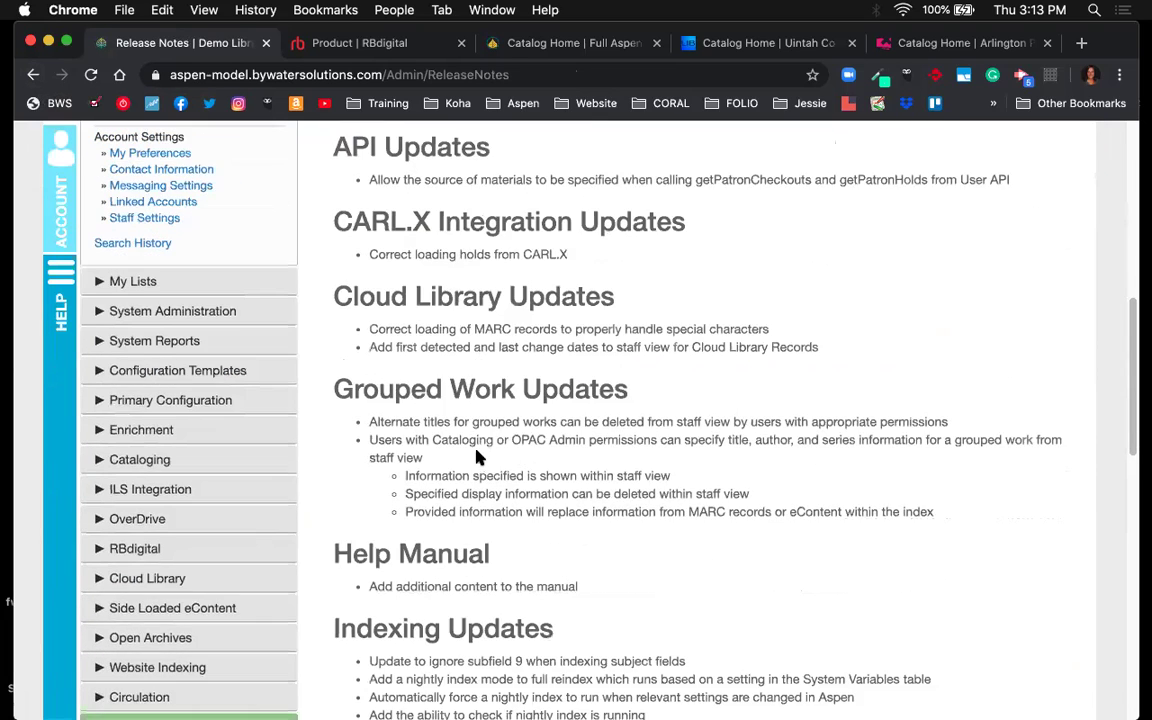
scroll(476, 457, down, 2)
scroll(442, 417, down, 1)
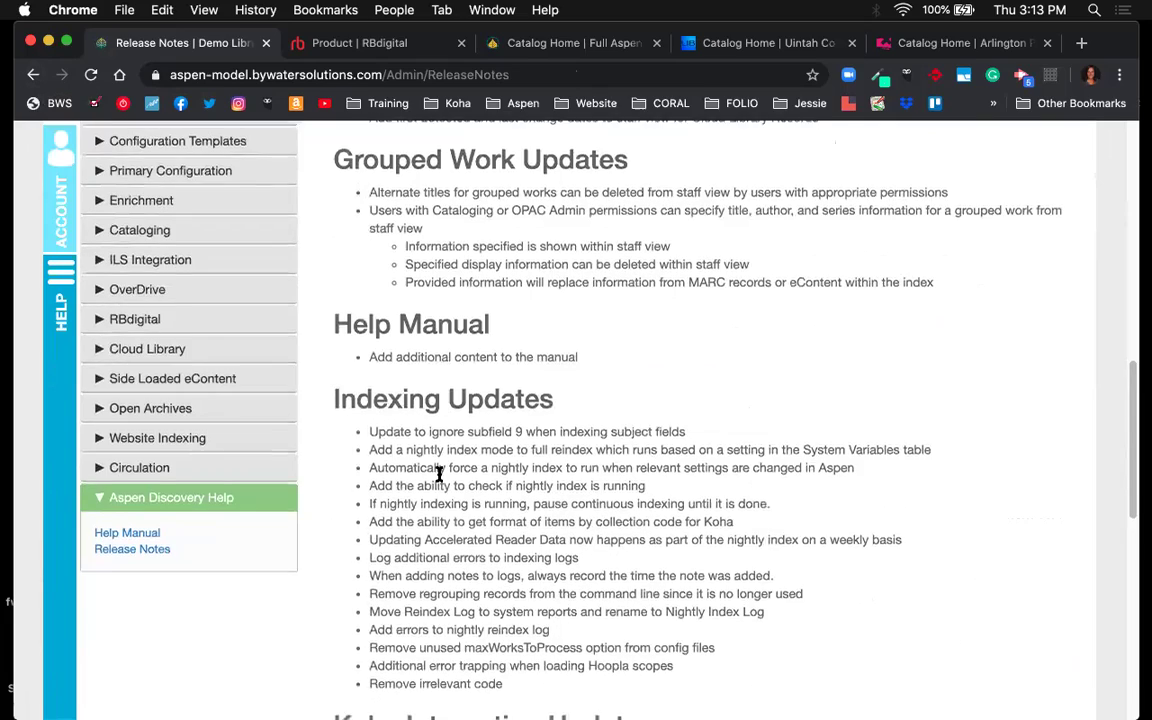
scroll(445, 480, down, 3)
scroll(459, 484, down, 1)
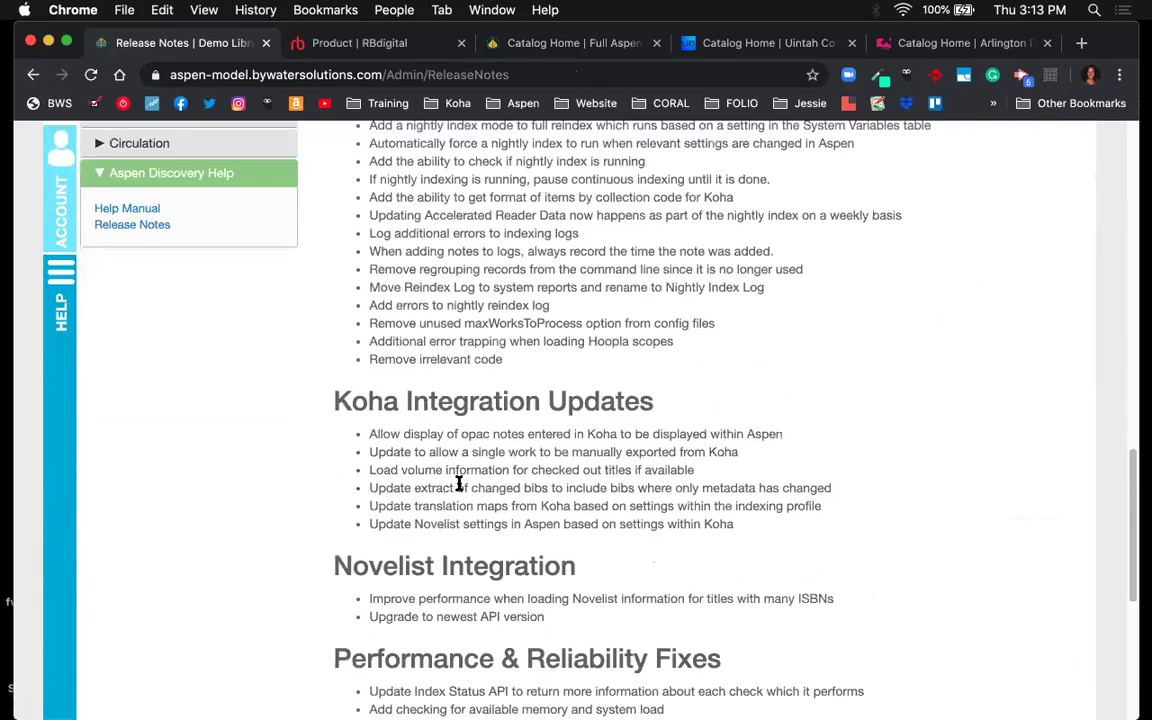
scroll(461, 482, down, 1)
scroll(463, 478, down, 3)
scroll(465, 481, up, 3)
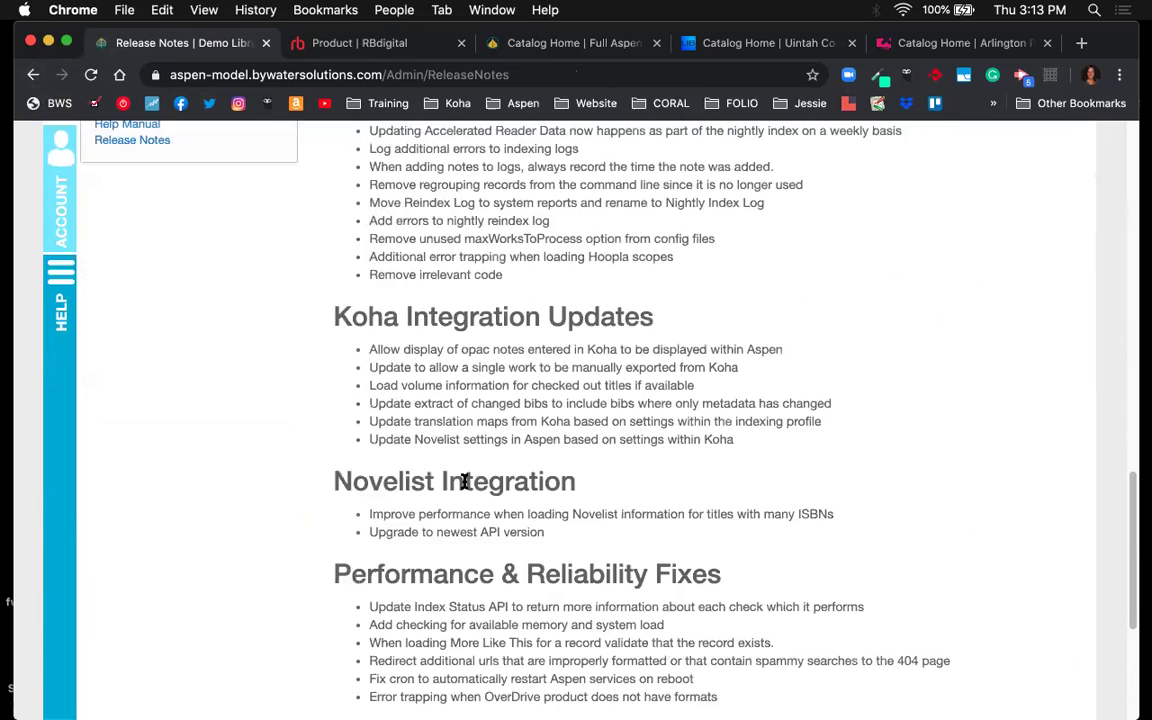
scroll(465, 482, up, 15)
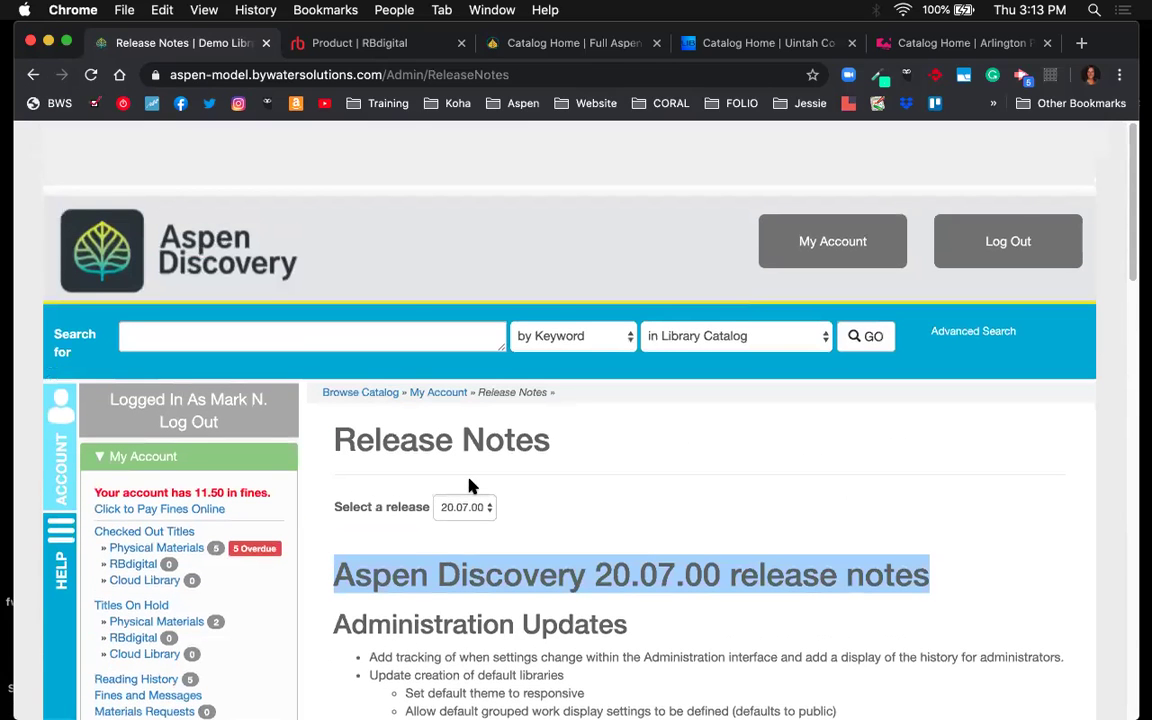